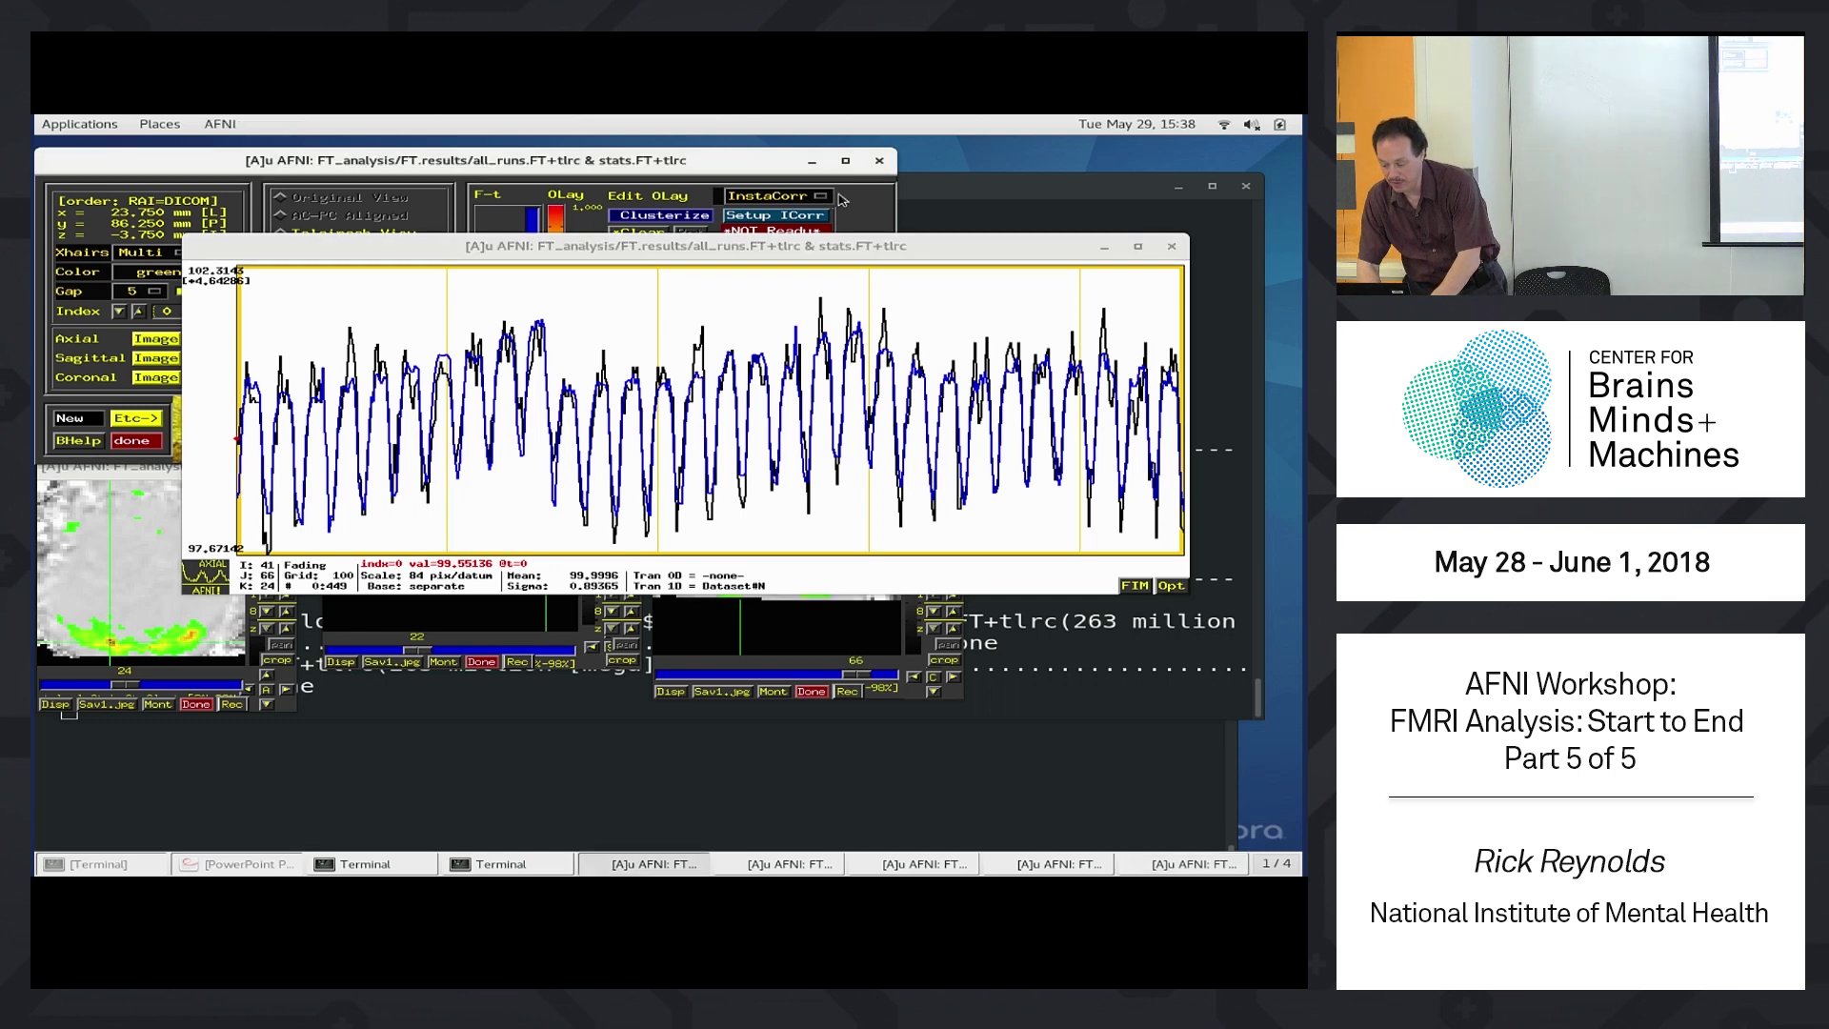
Step: Plot the regressors with '1dplot -sepscl X.nocensor.xmat.1D' and enlarge the plot window
{"action": "left_click_drag", "start_coordinate": [517, 250], "coordinate": [691, 322]}
{"action": "left_click", "coordinate": [1049, 265]}
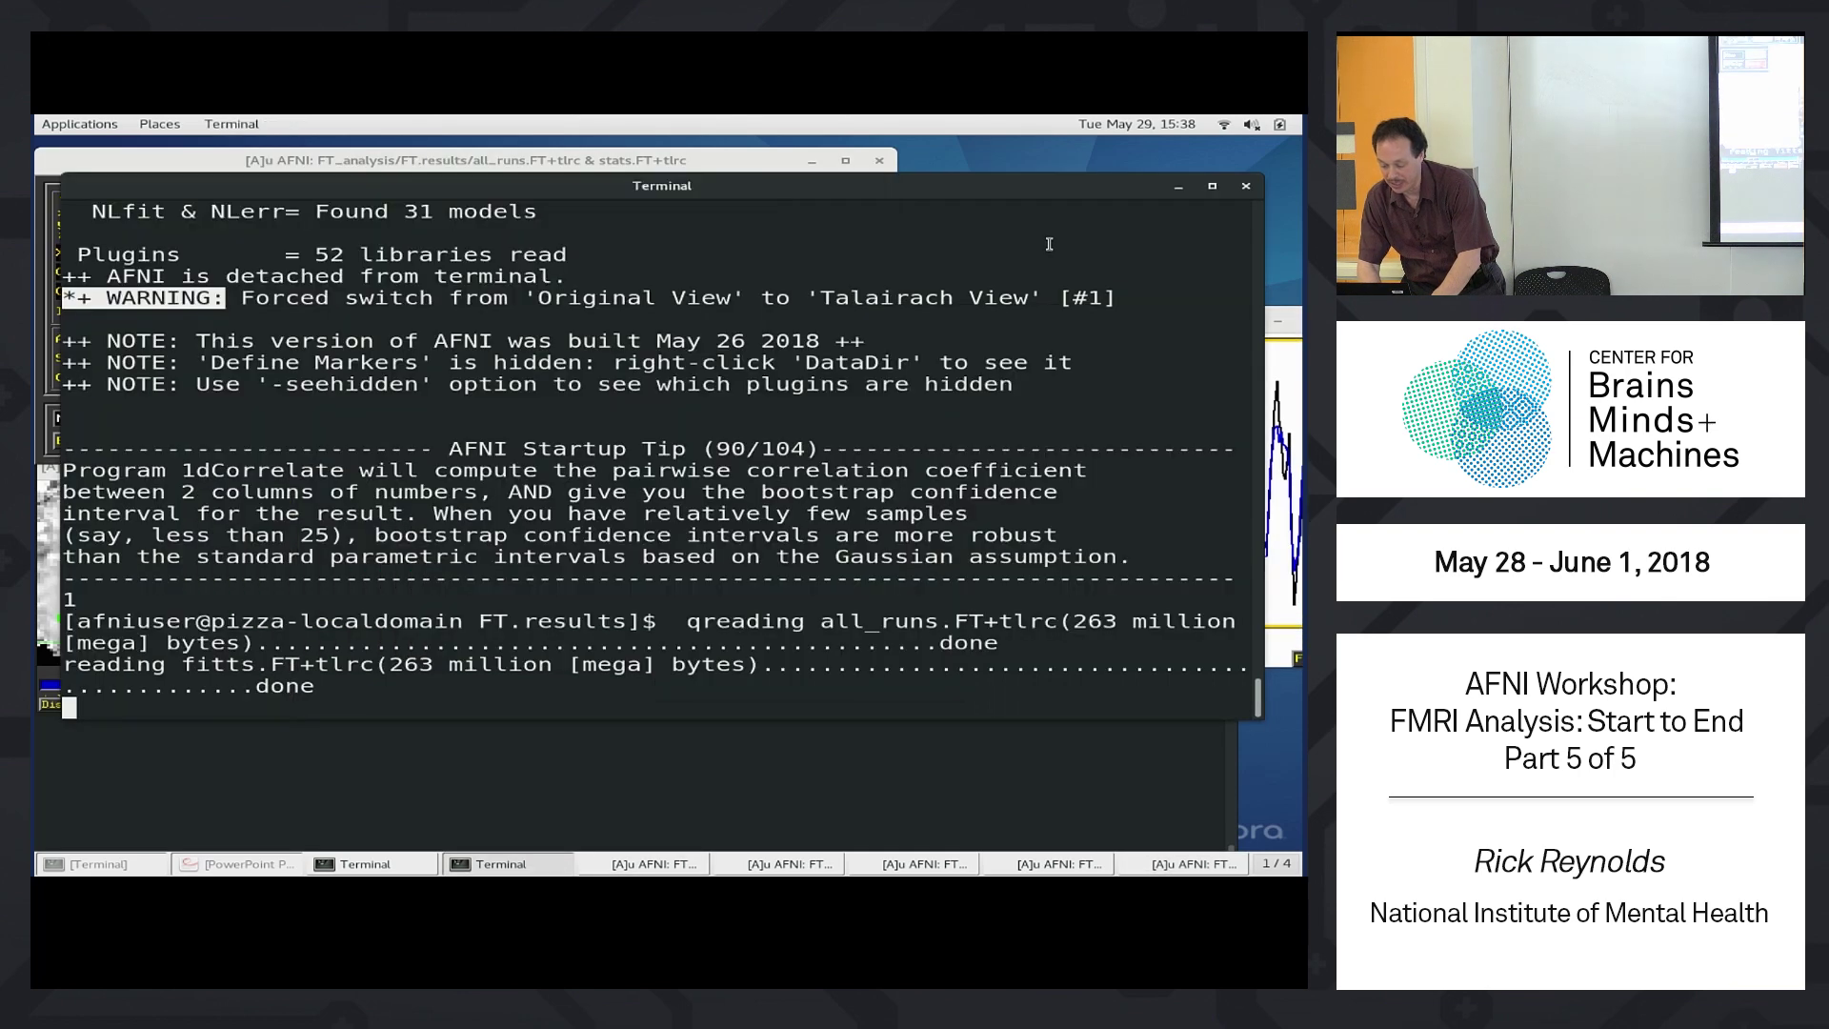
{"action": "key", "text": "Return"}
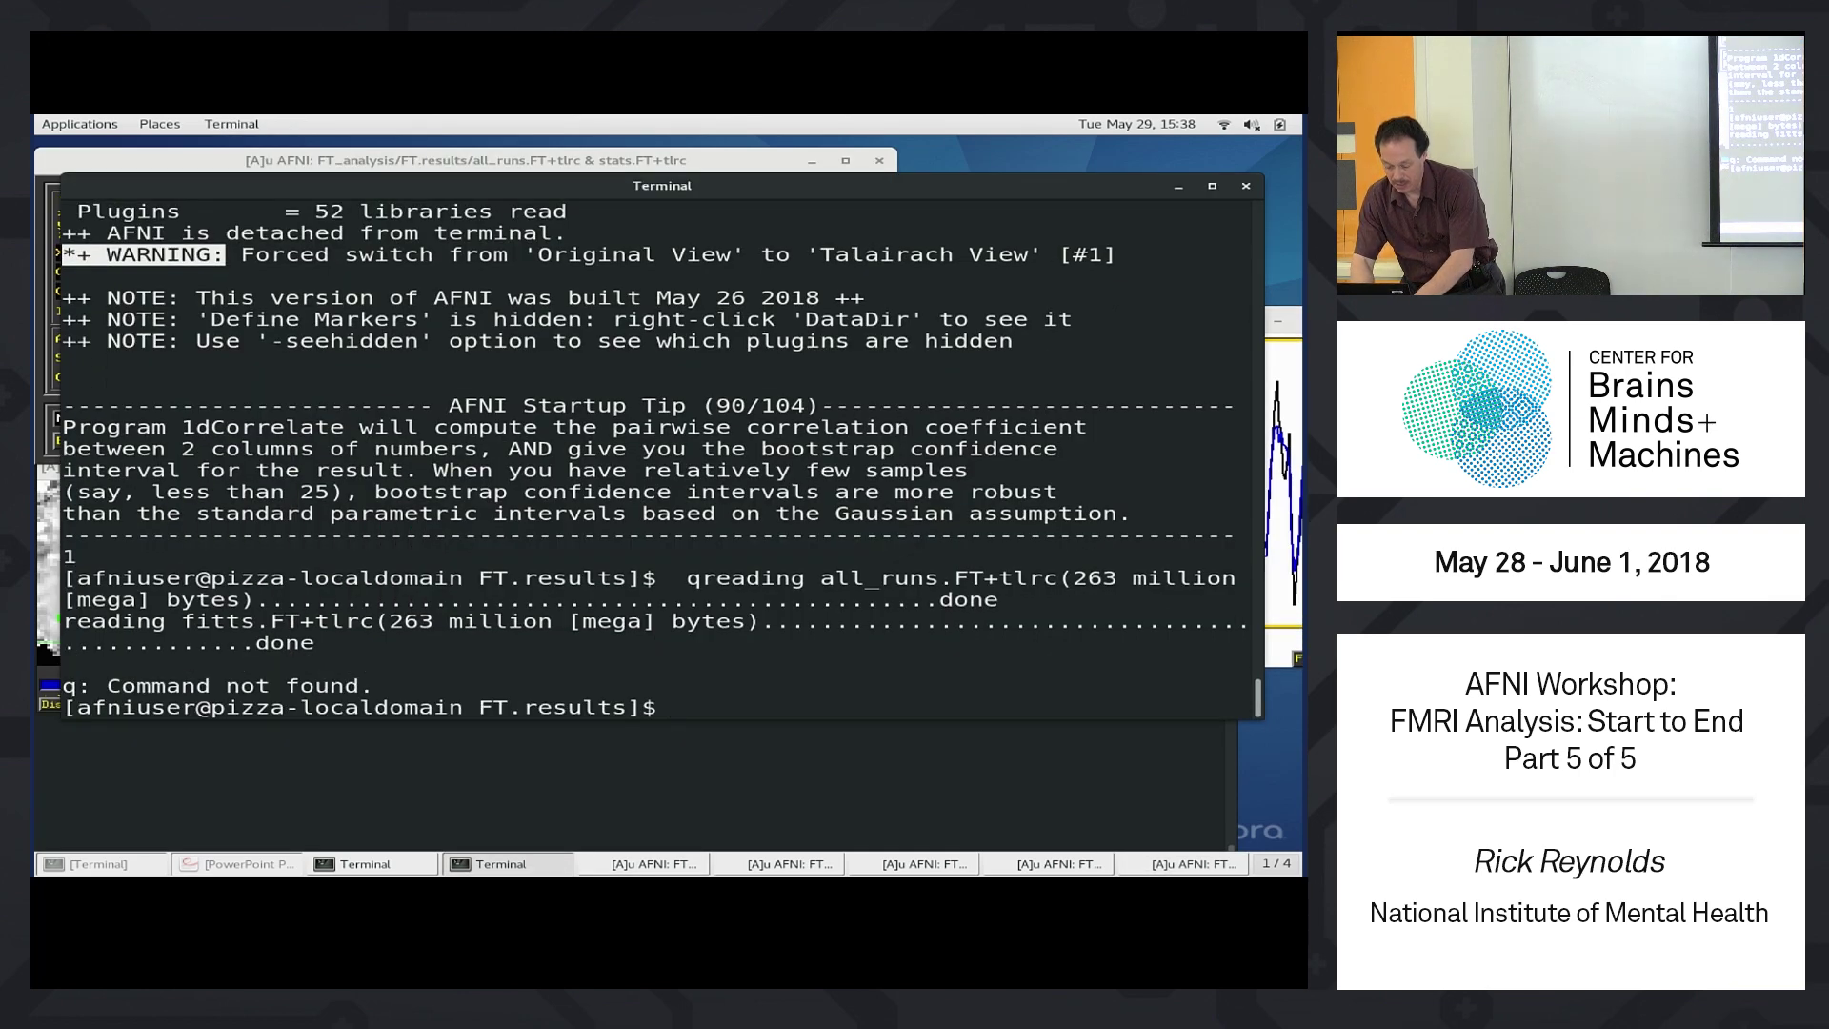
{"action": "type", "text": "1dp"}
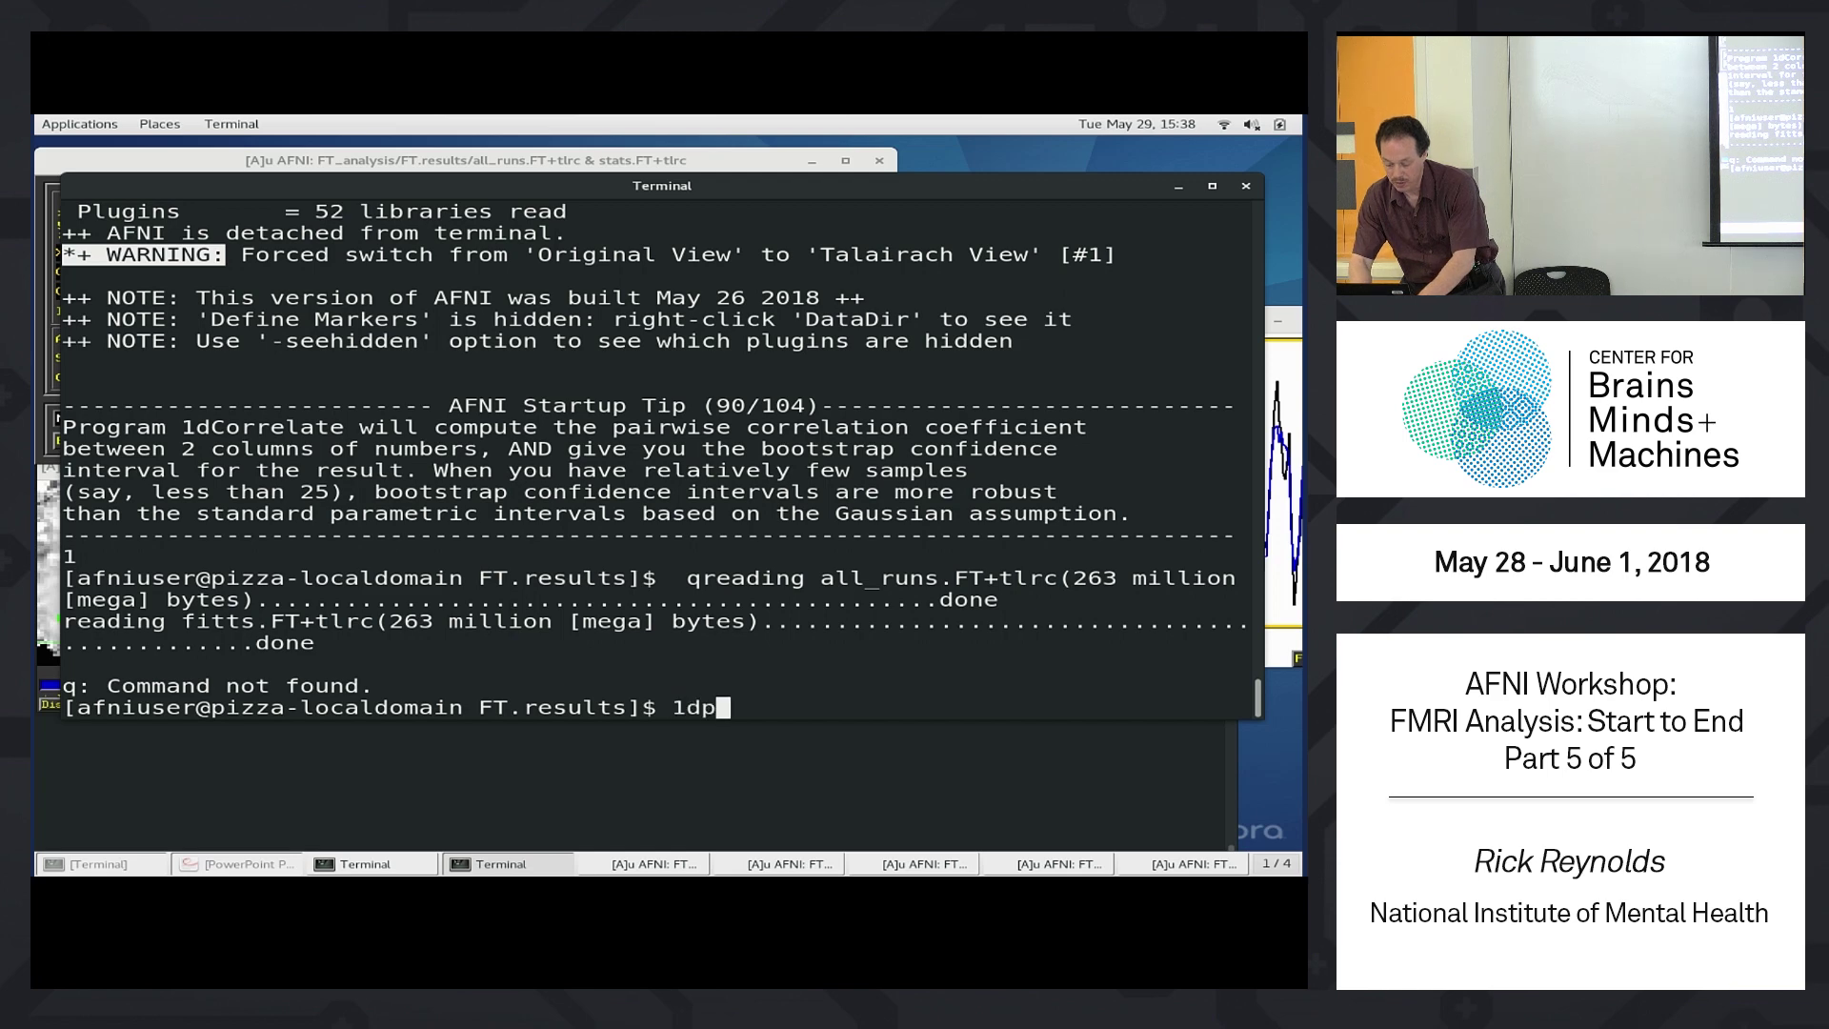
{"action": "type", "text": "lot -sepscl X.nocensor.xmat.1D"}
{"action": "key", "text": "Return"}
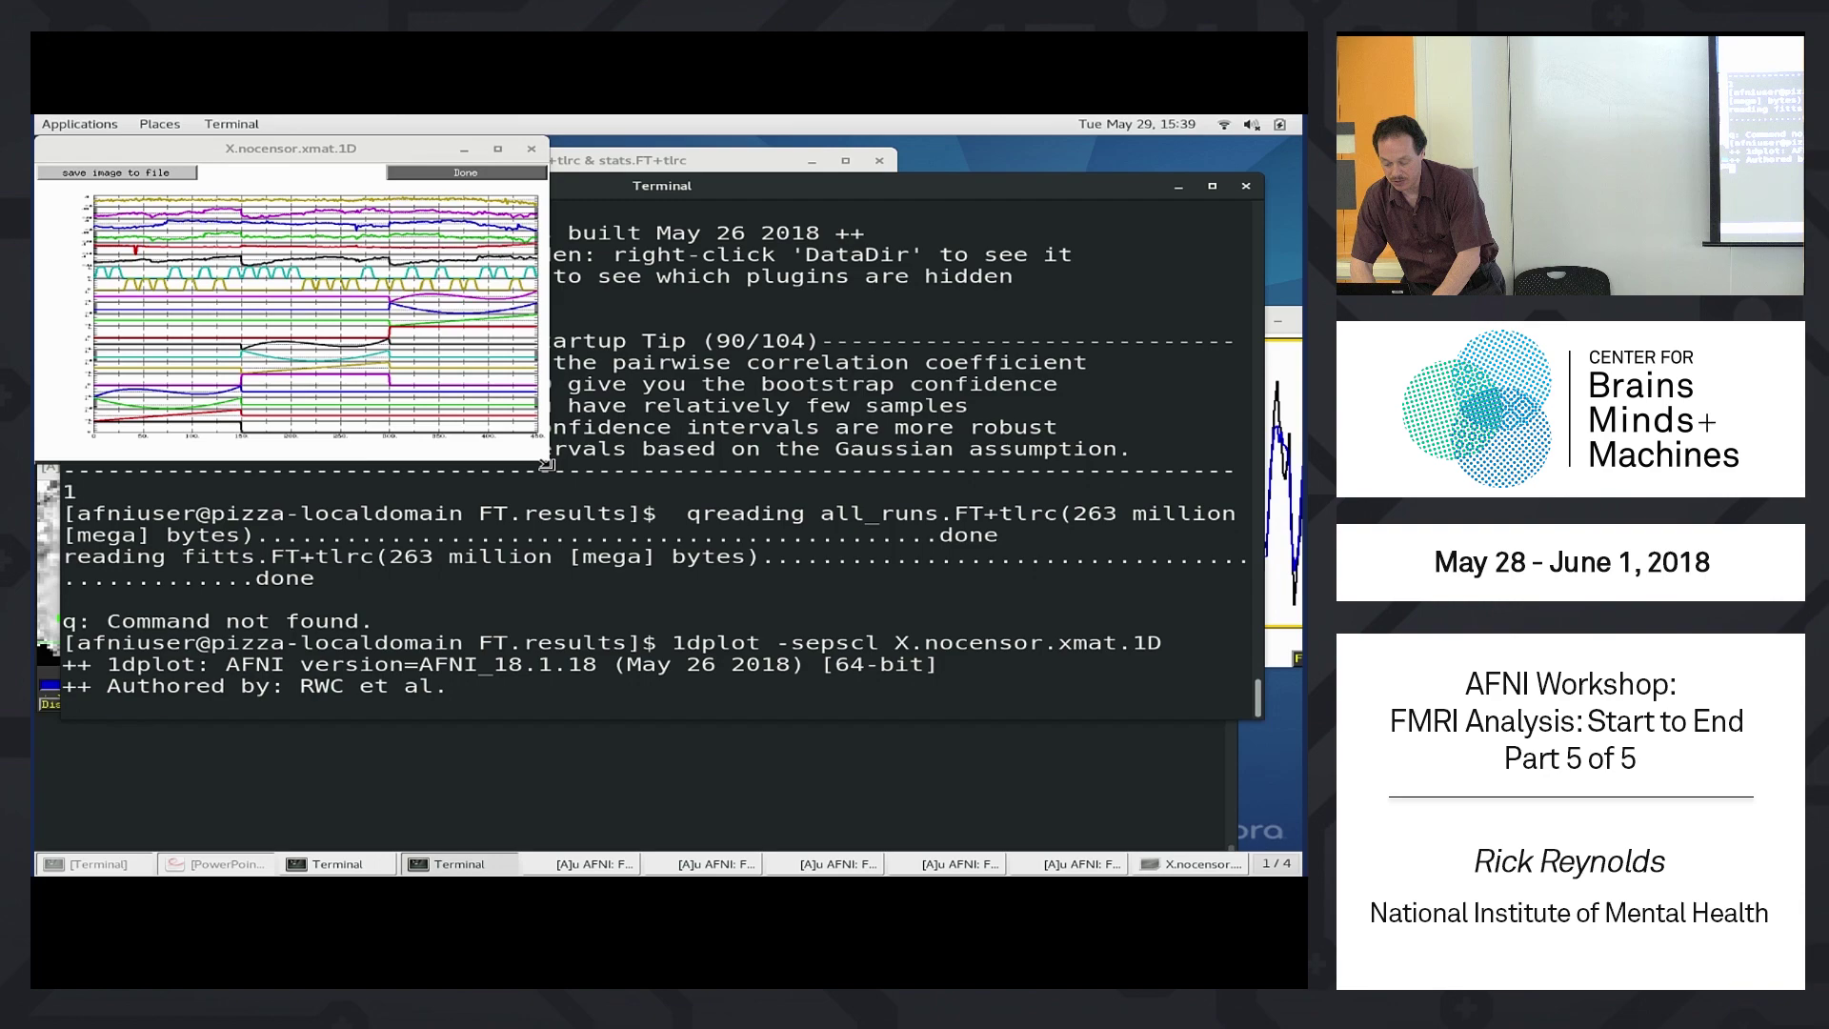
{"action": "left_click_drag", "start_coordinate": [550, 461], "coordinate": [1121, 760]}
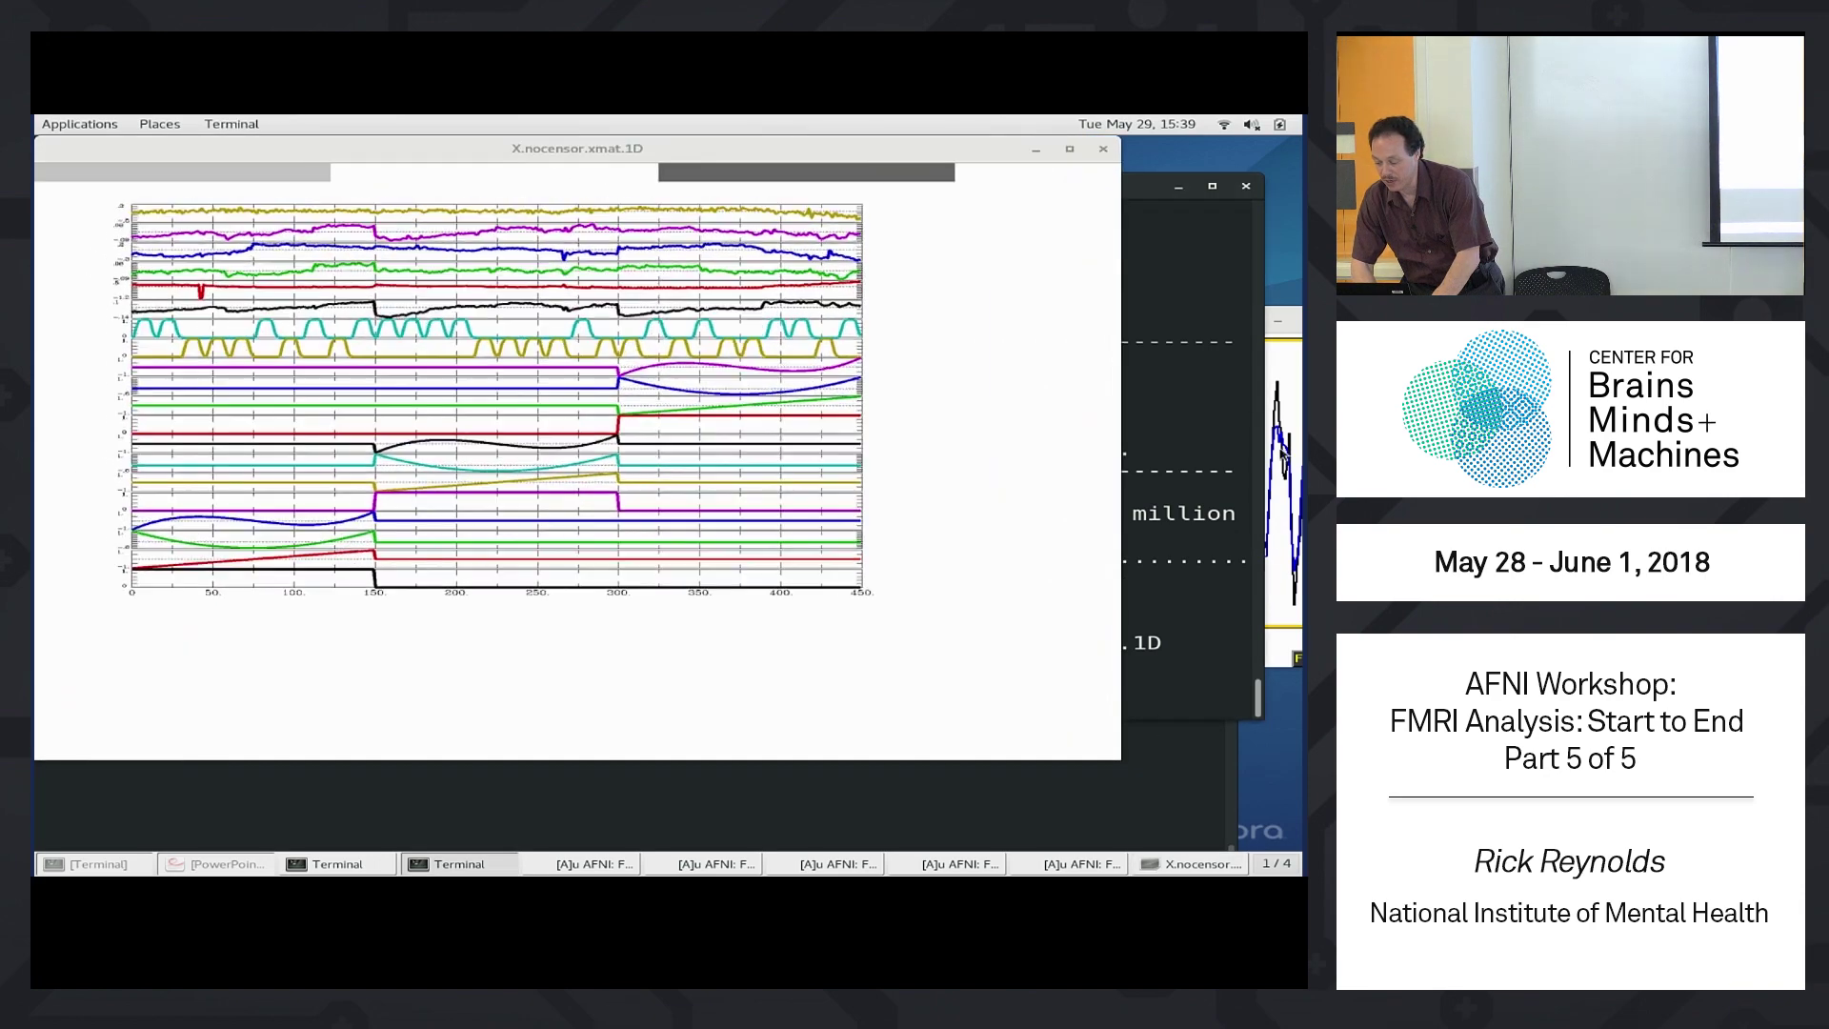
Step: Move the voxel graph down-left and the X.nocensor regressor plot window lower down
{"action": "left_click", "coordinate": [1288, 348]}
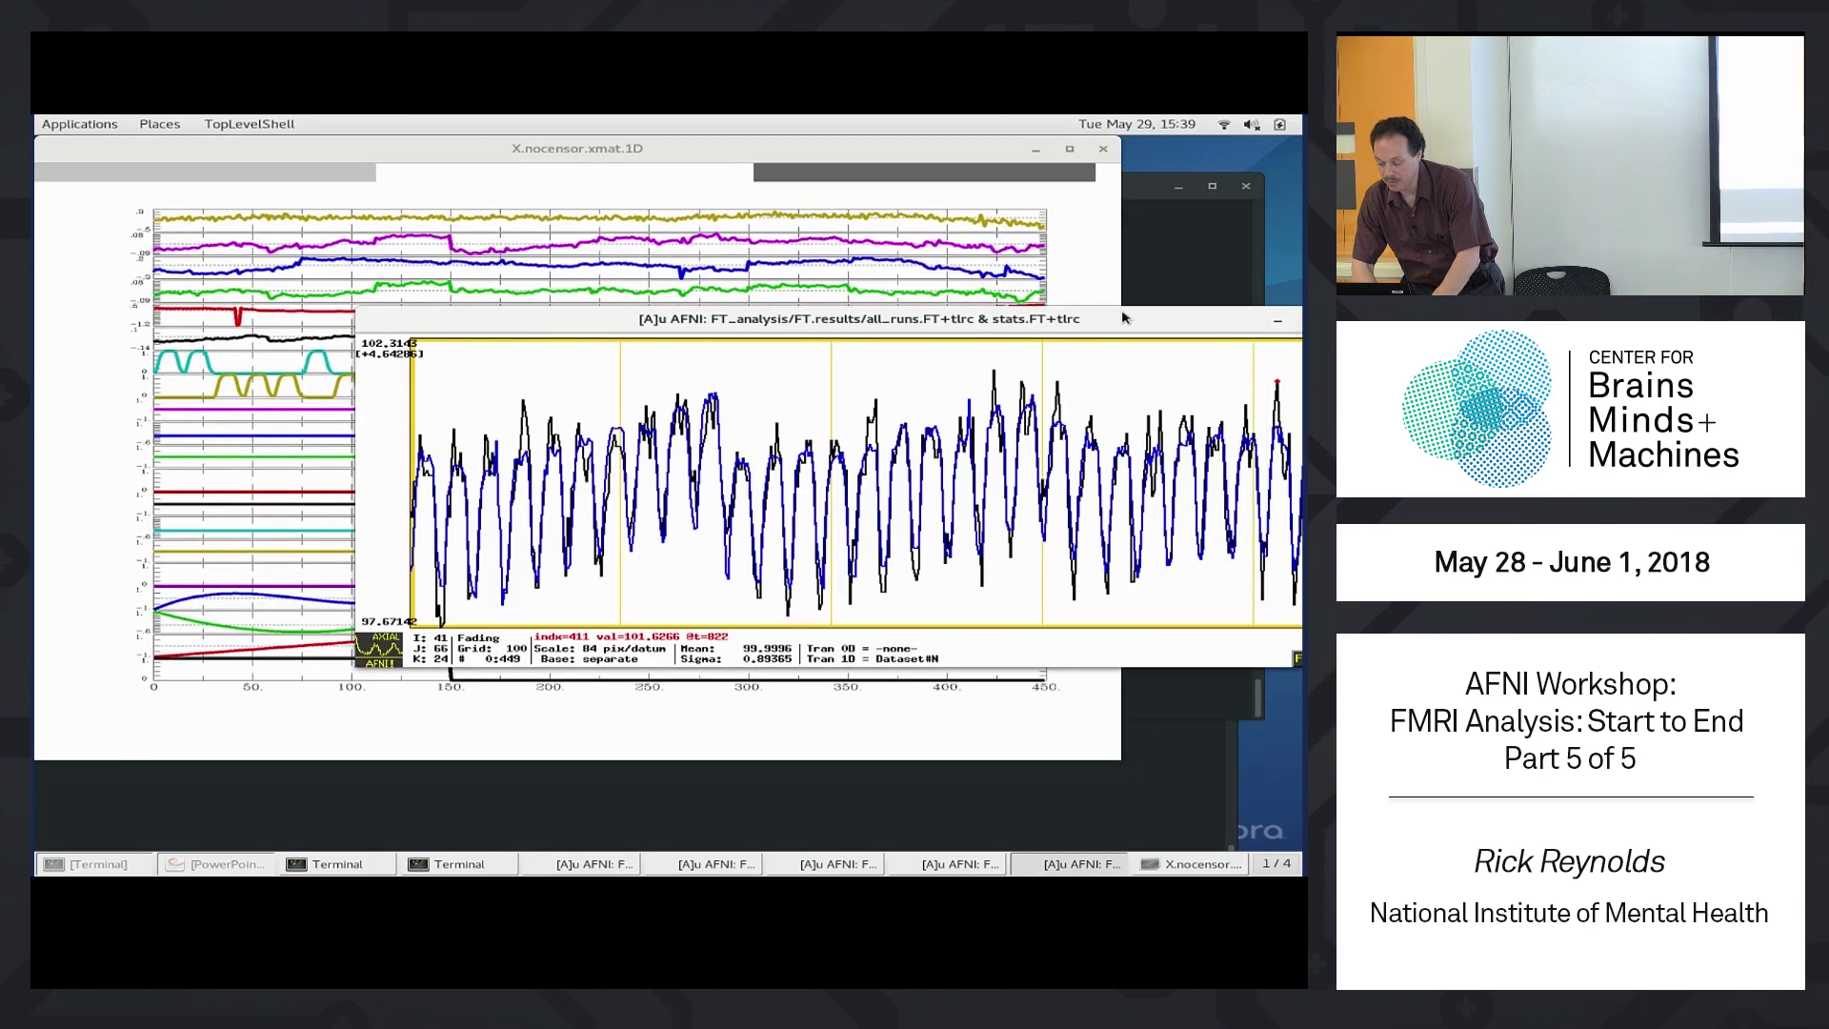
{"action": "left_click_drag", "start_coordinate": [1196, 313], "coordinate": [1012, 585]}
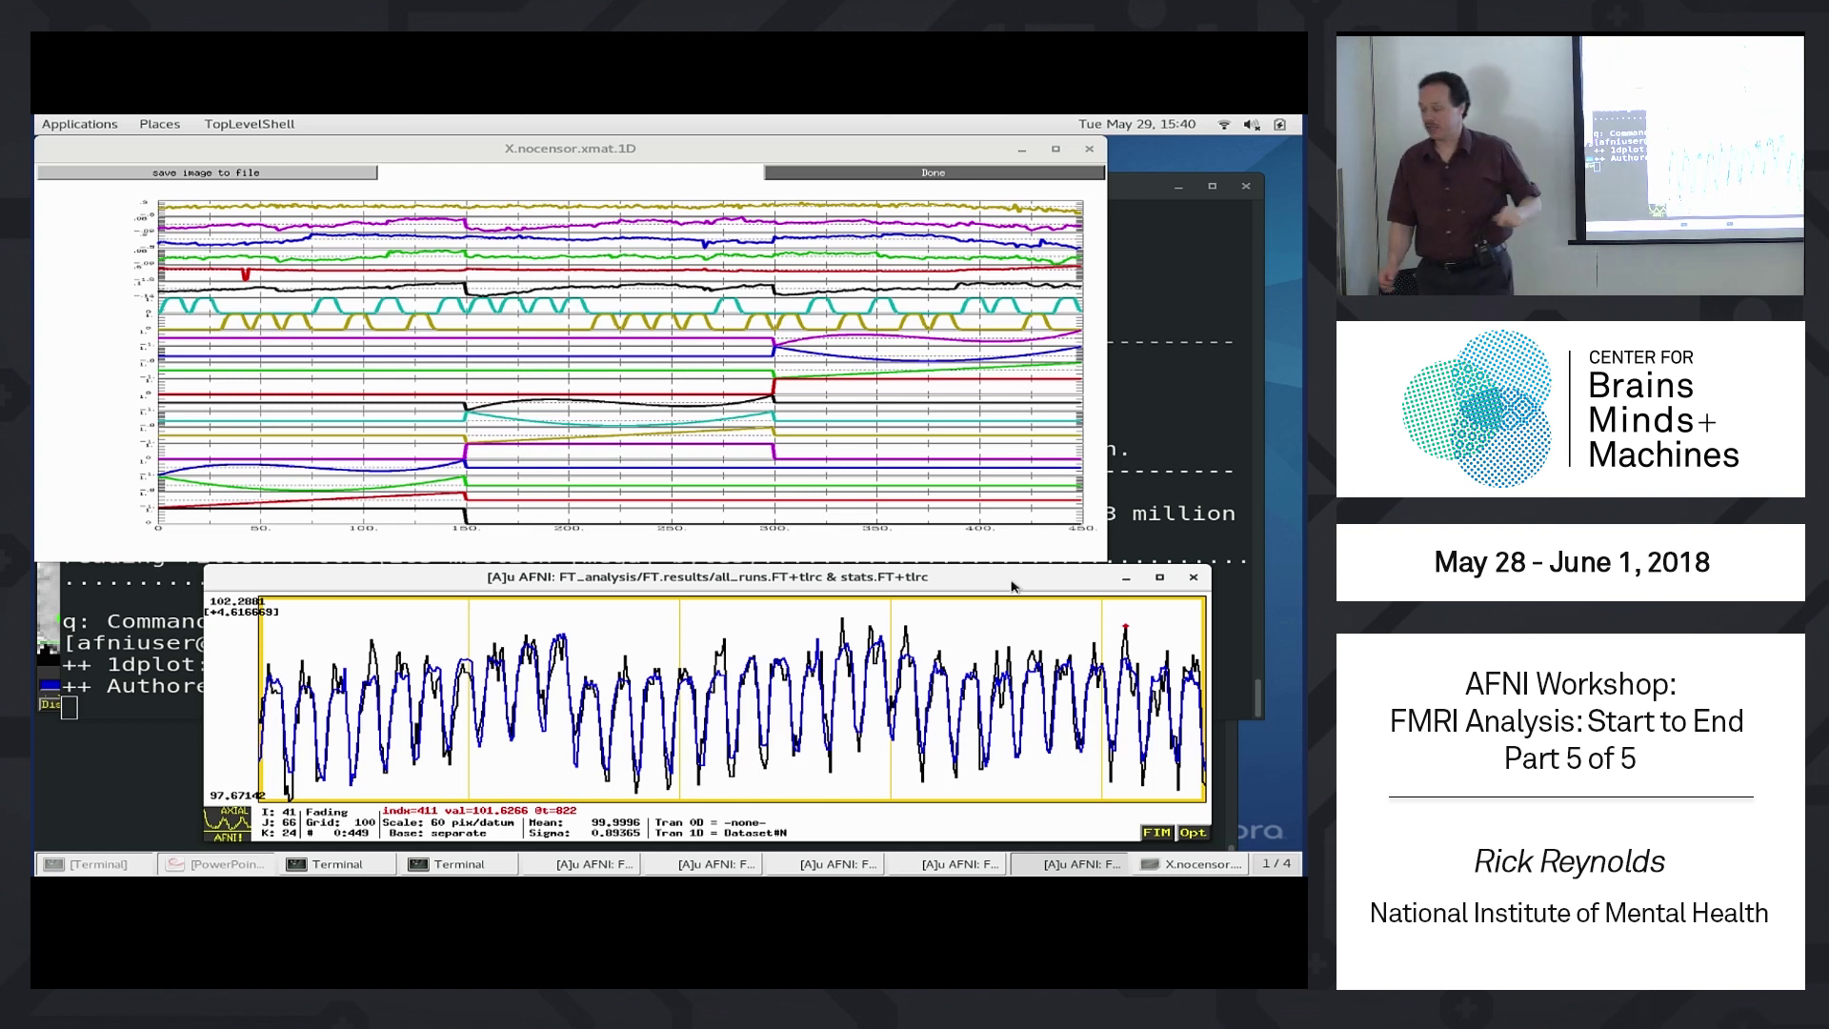
{"action": "left_click", "coordinate": [836, 249]}
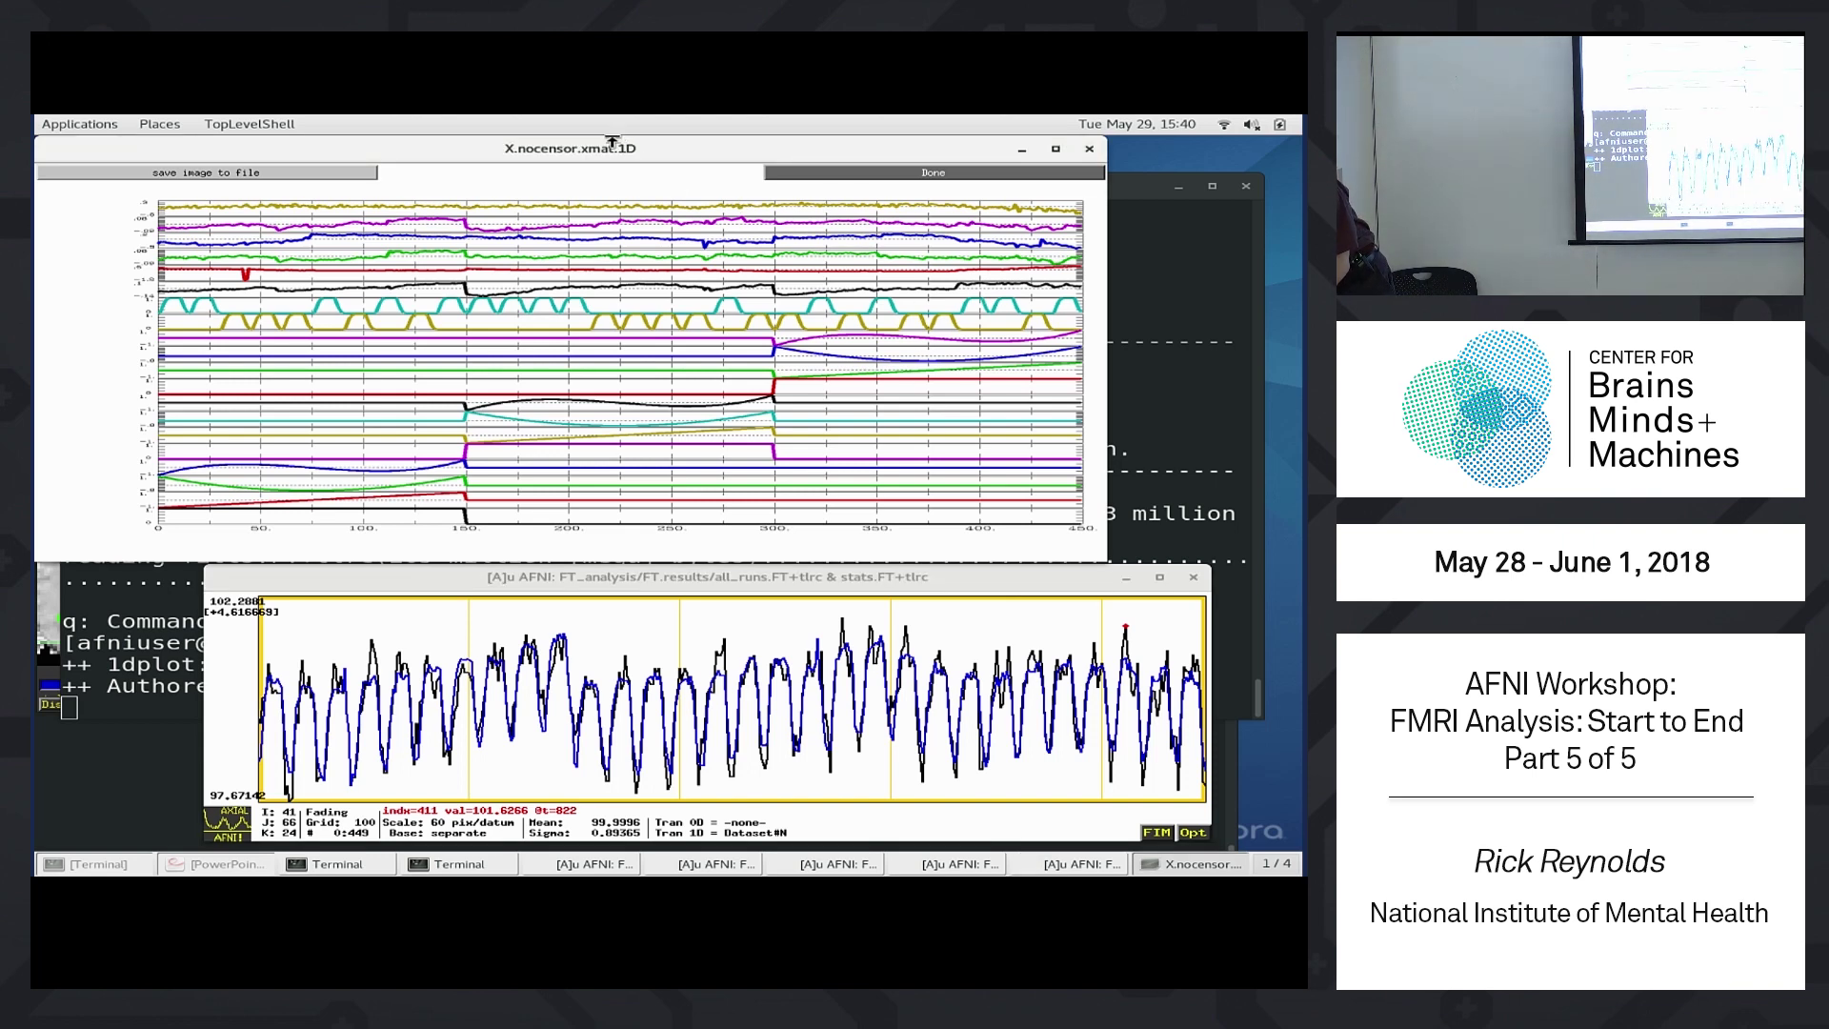
{"action": "left_click_drag", "start_coordinate": [615, 145], "coordinate": [722, 247]}
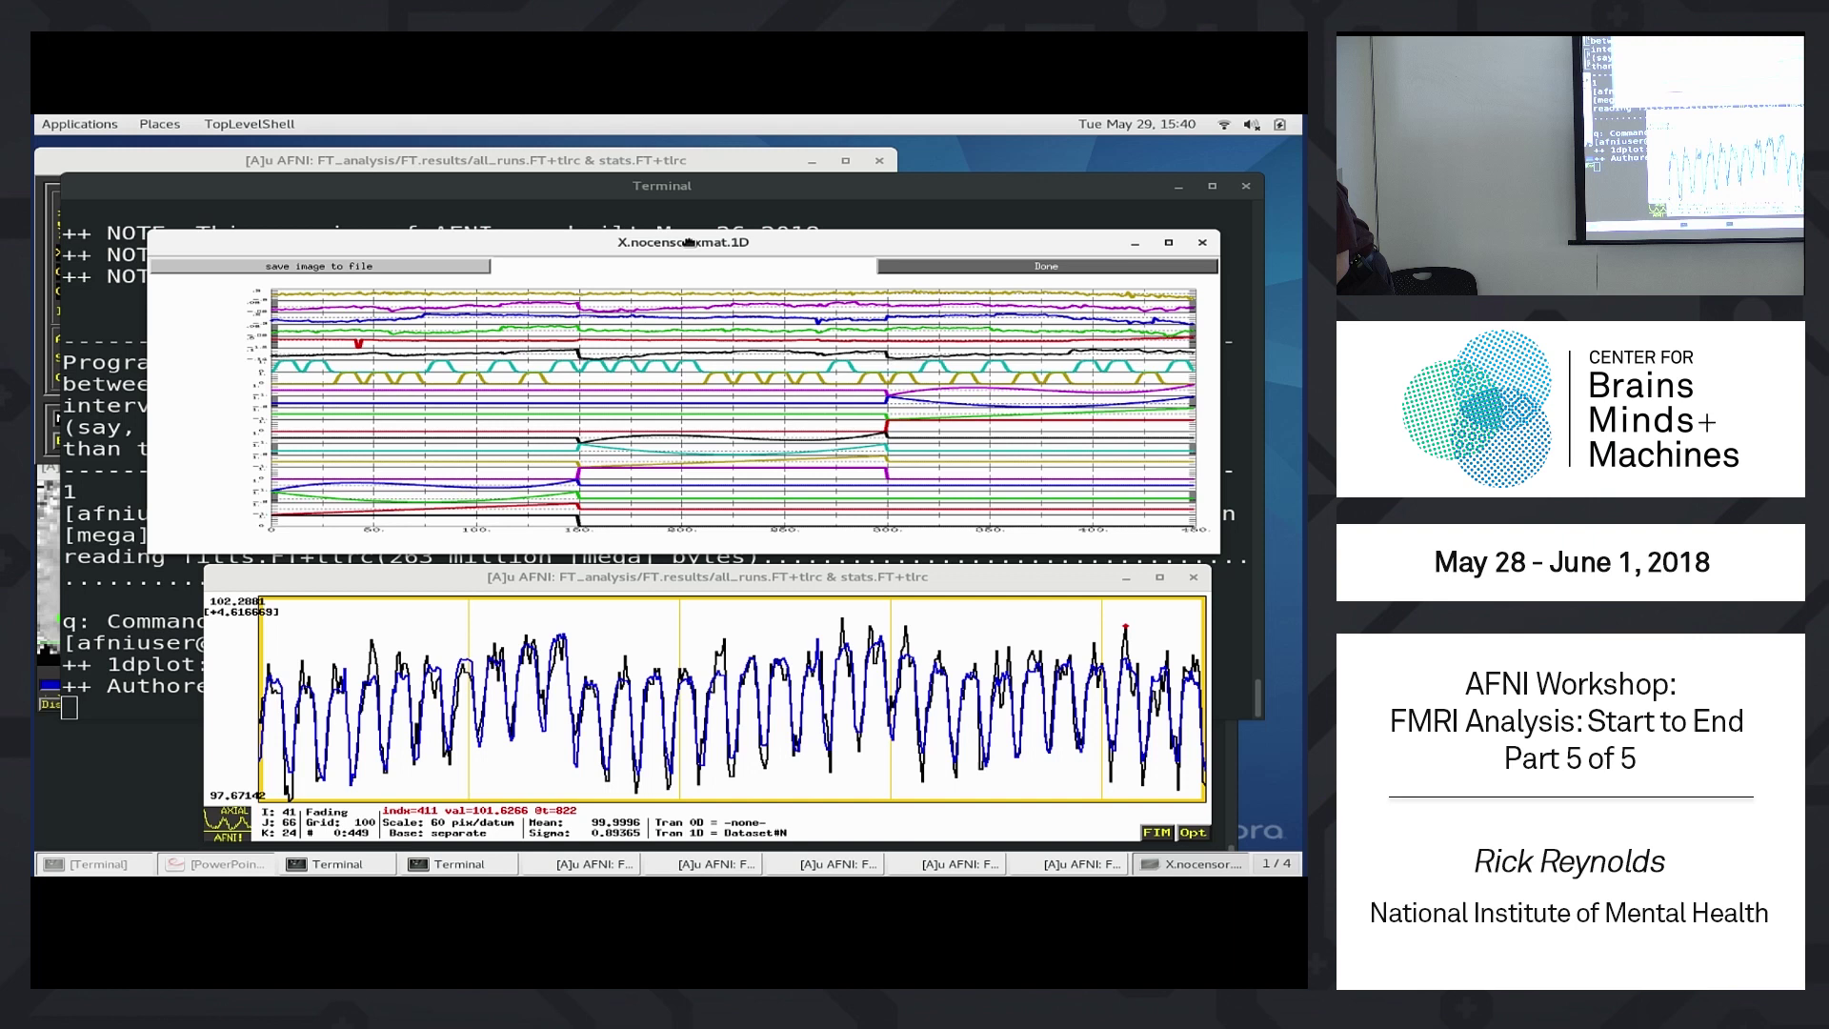
Step: Open an axial image viewer and switch the overlay sub-brick to #1 vis#0_Coef
{"action": "left_click", "coordinate": [491, 161]}
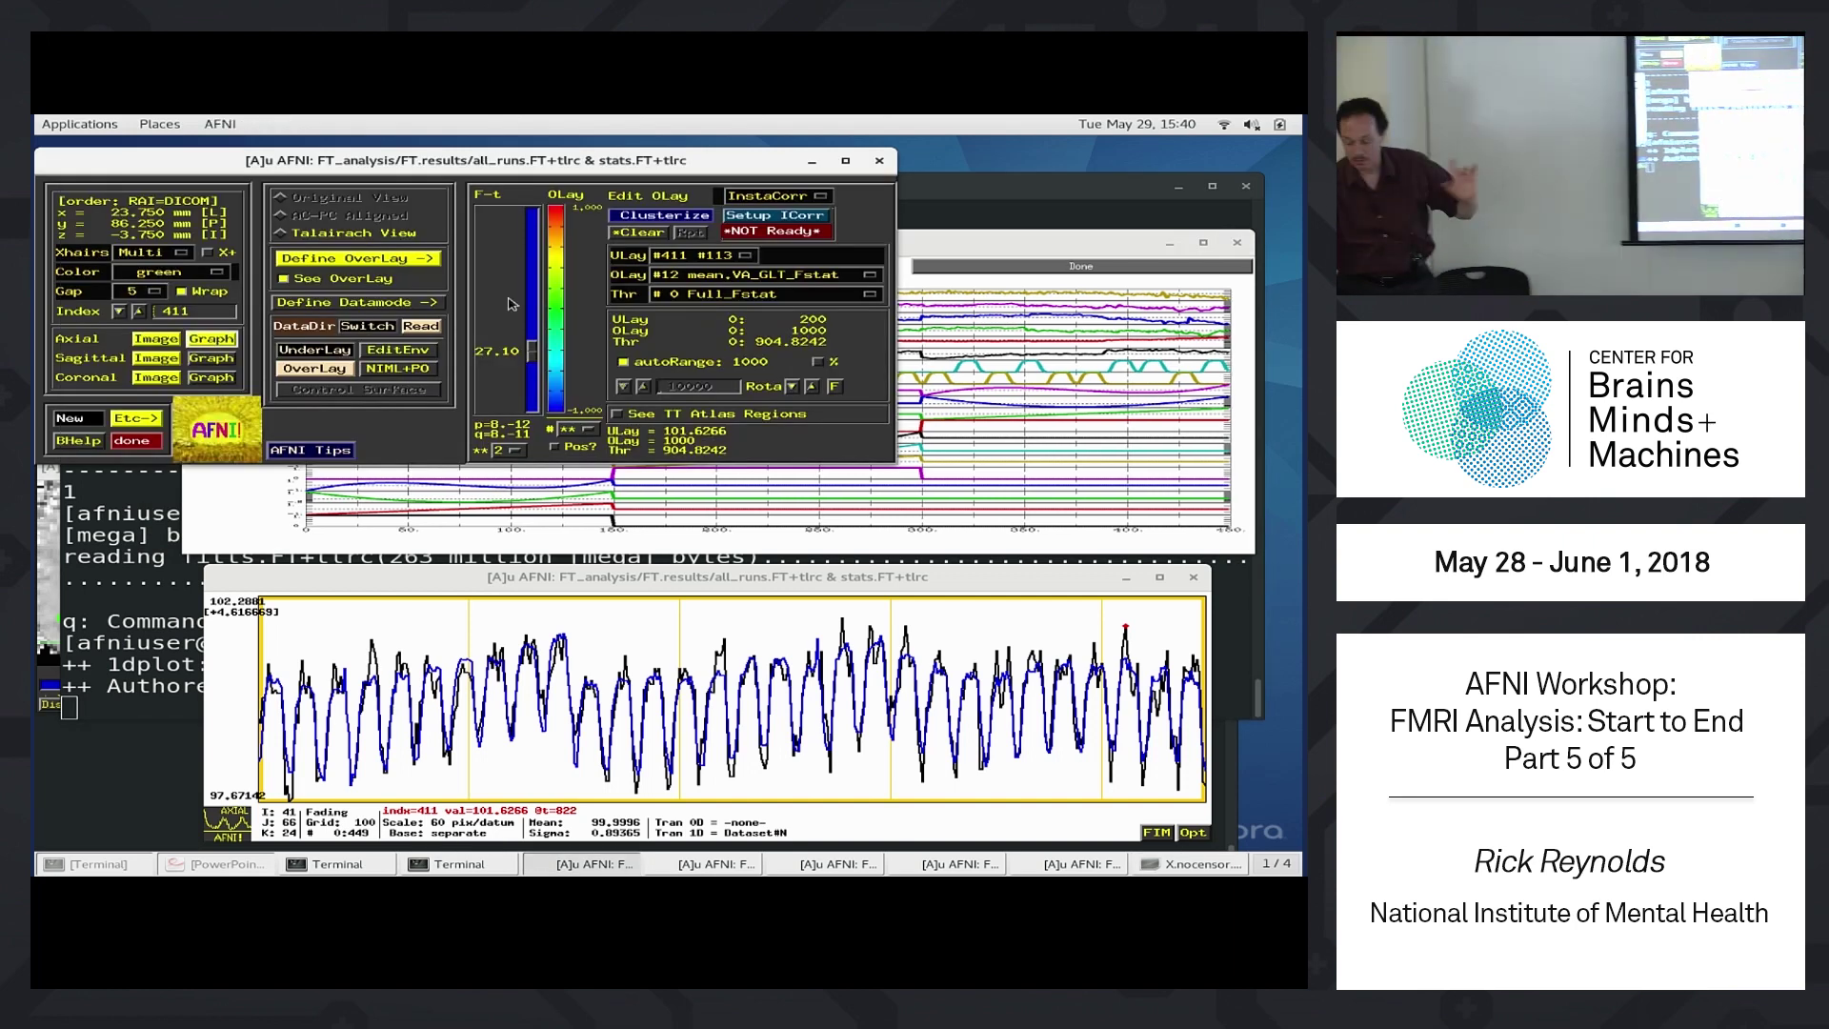
{"action": "left_click", "coordinate": [150, 339]}
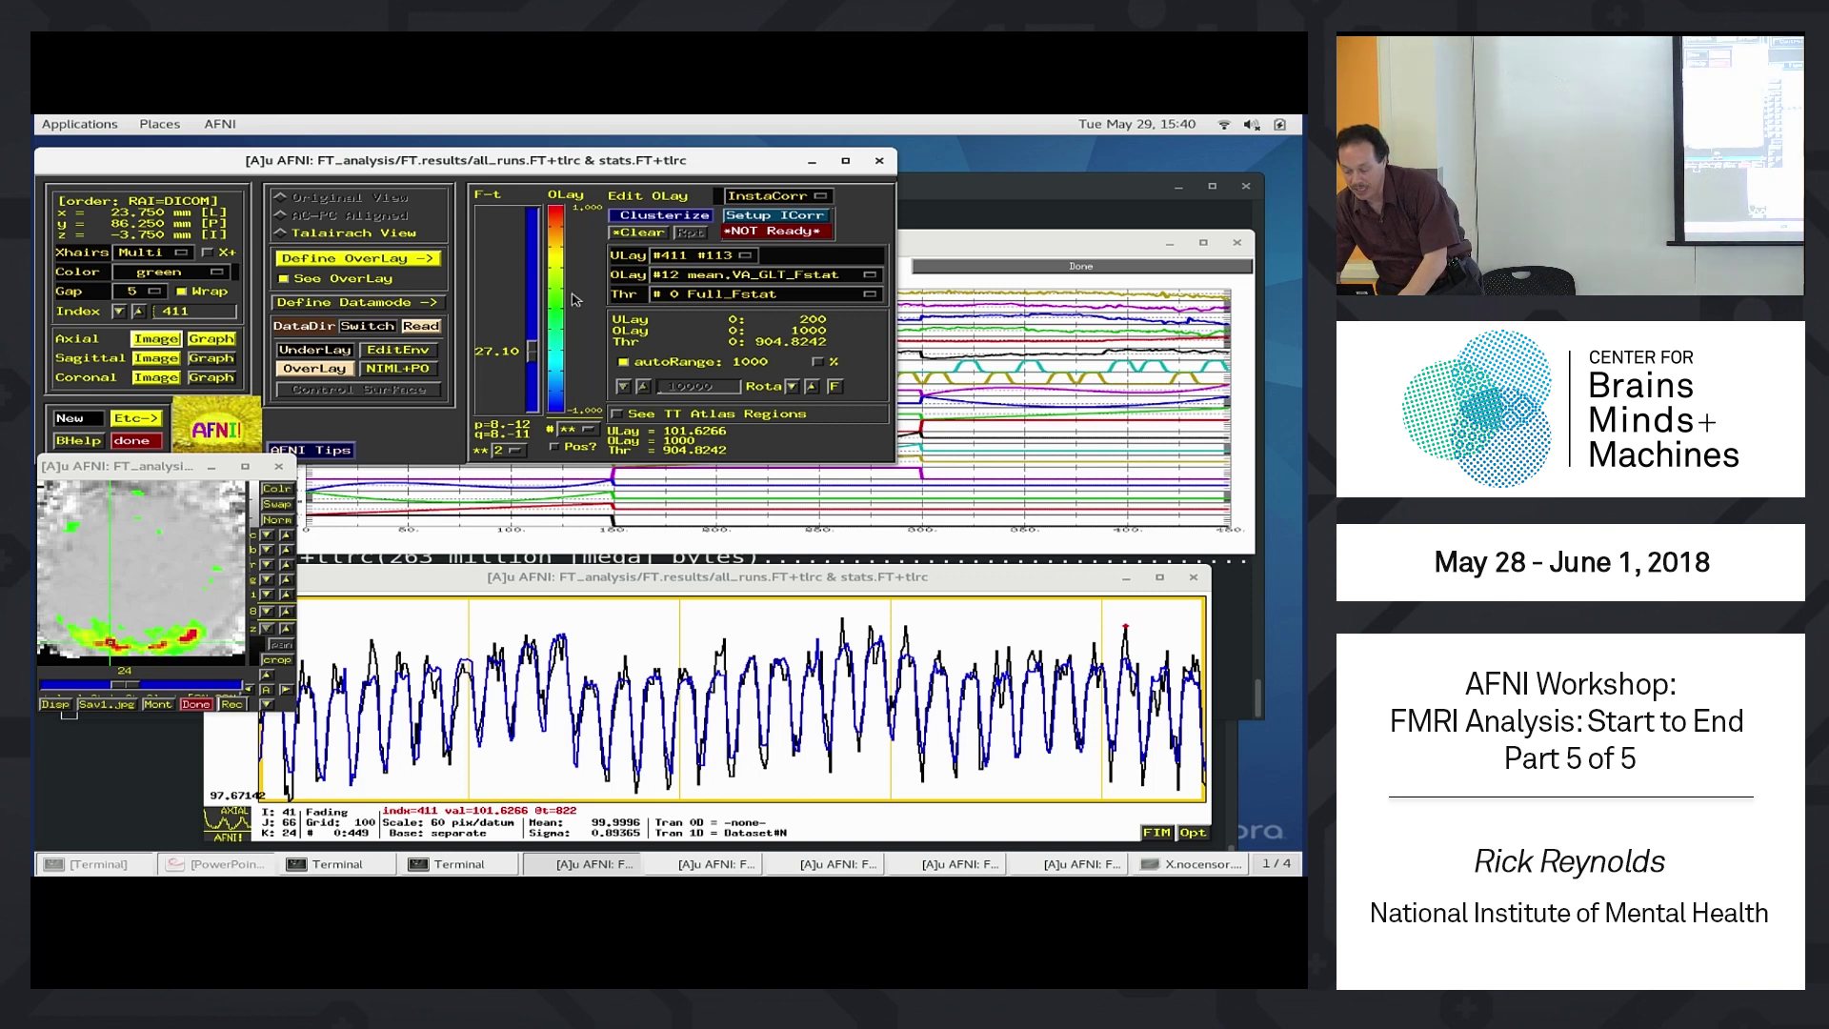
{"action": "left_click", "coordinate": [706, 277]}
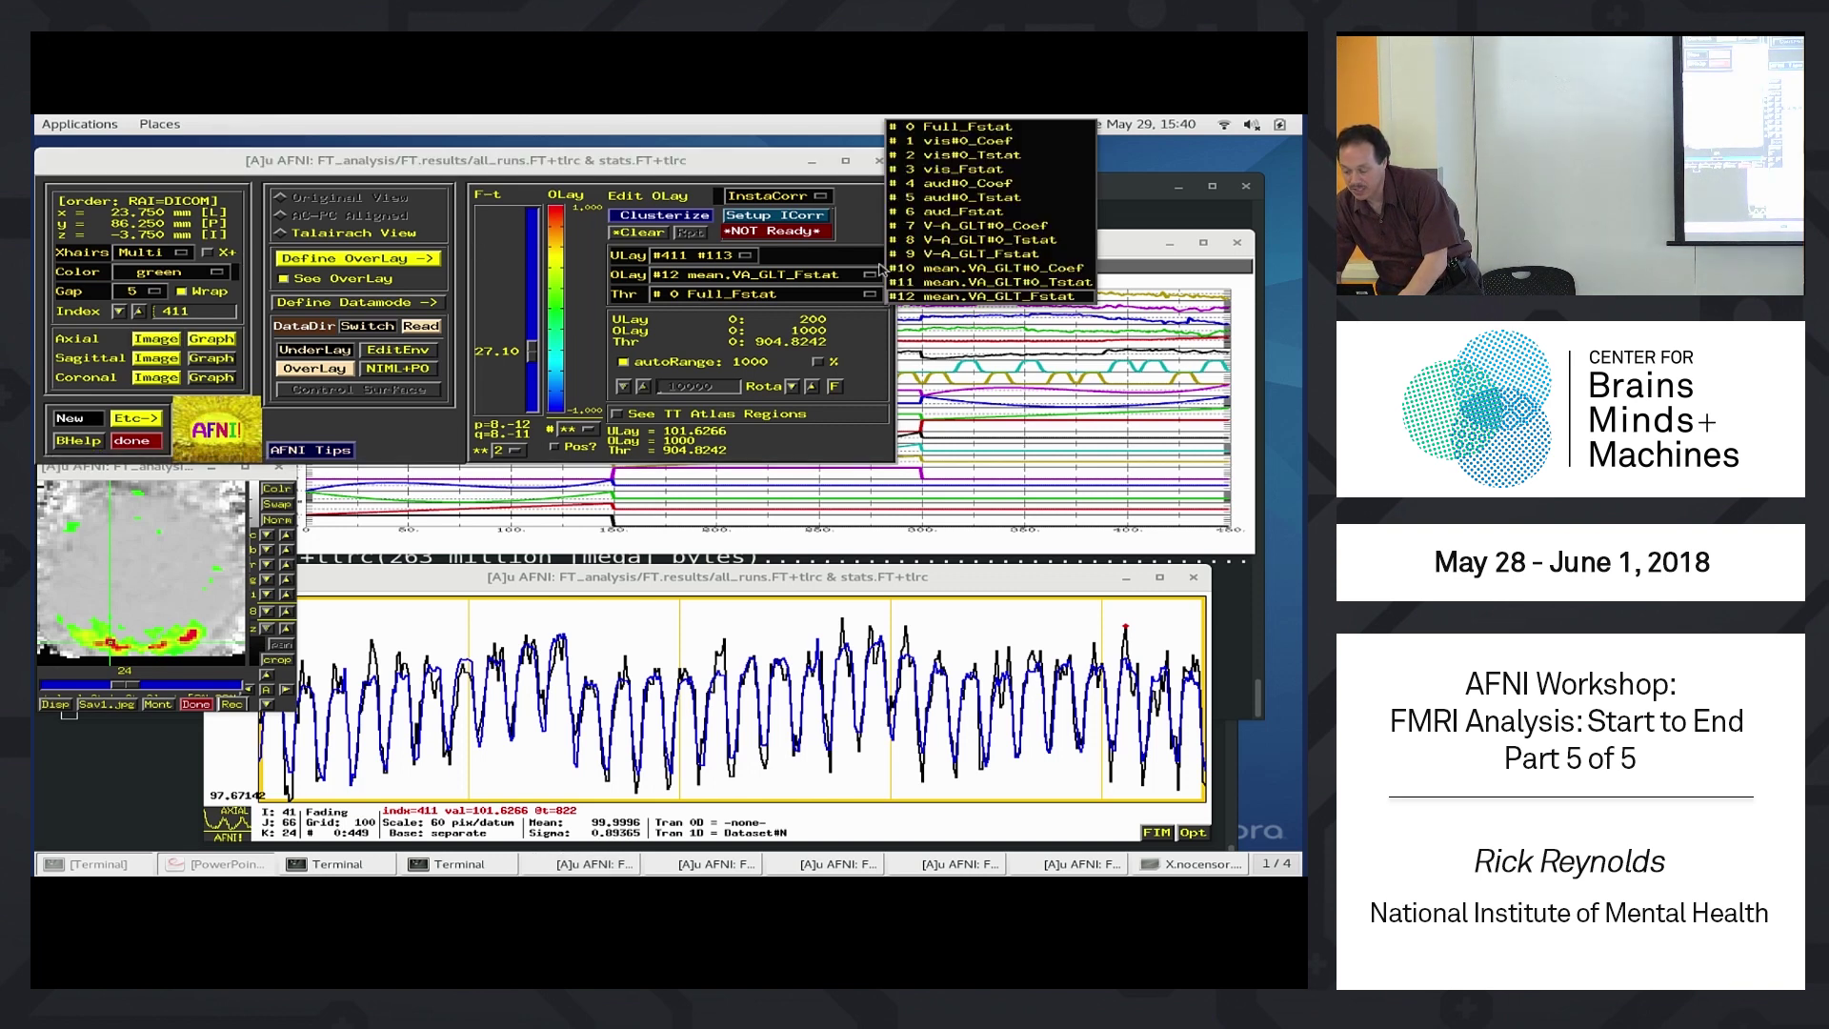
{"action": "left_click", "coordinate": [964, 143]}
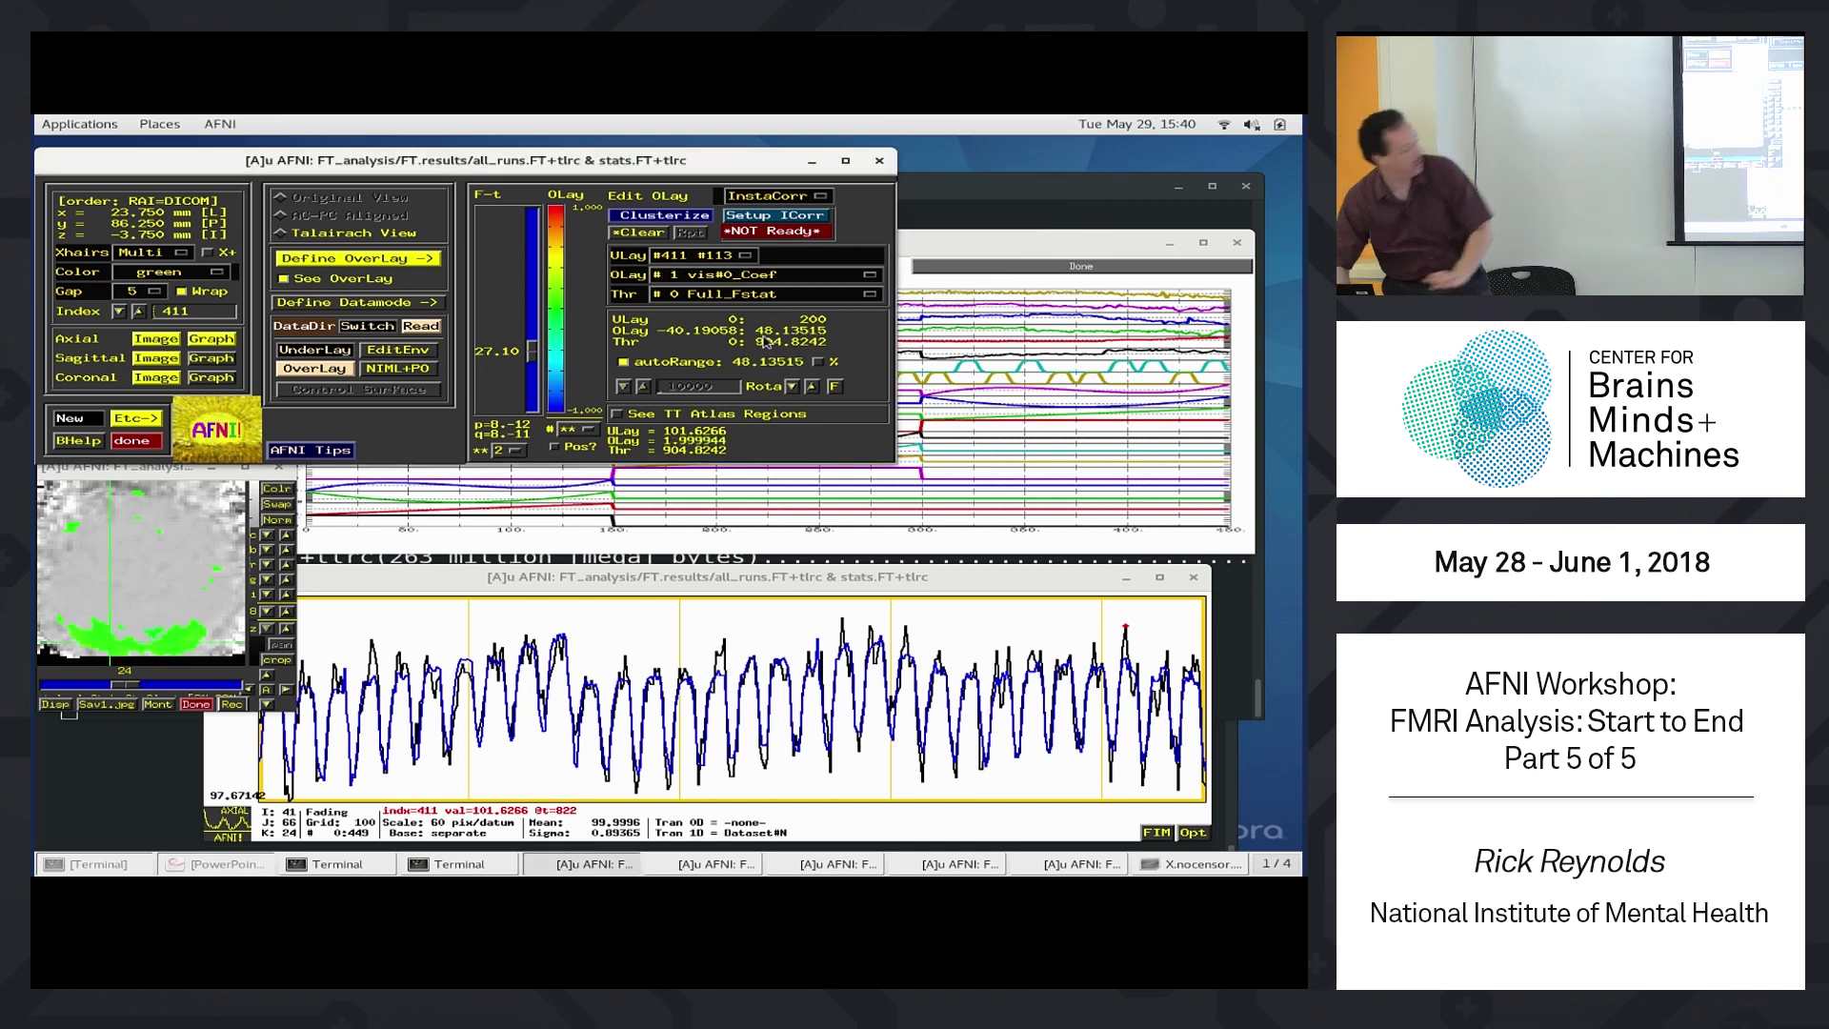
{"action": "mouse_move", "coordinate": [767, 341]}
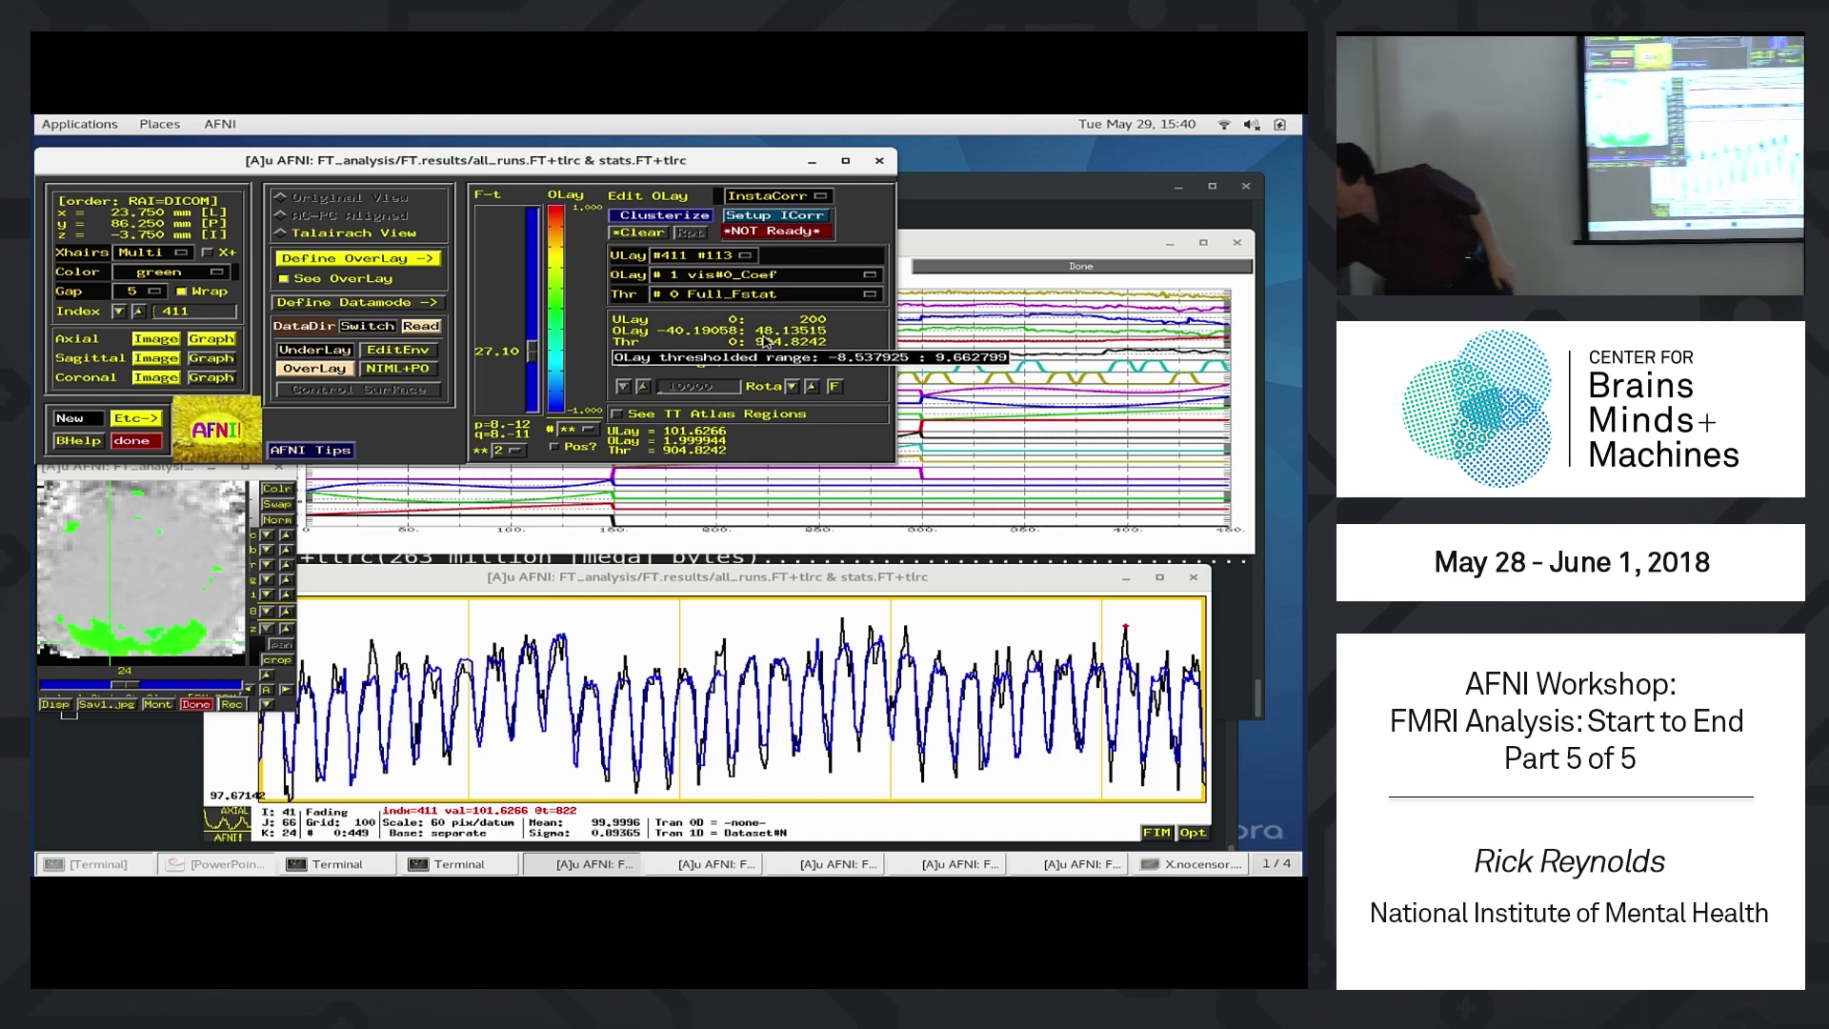
{"action": "left_click", "coordinate": [964, 381]}
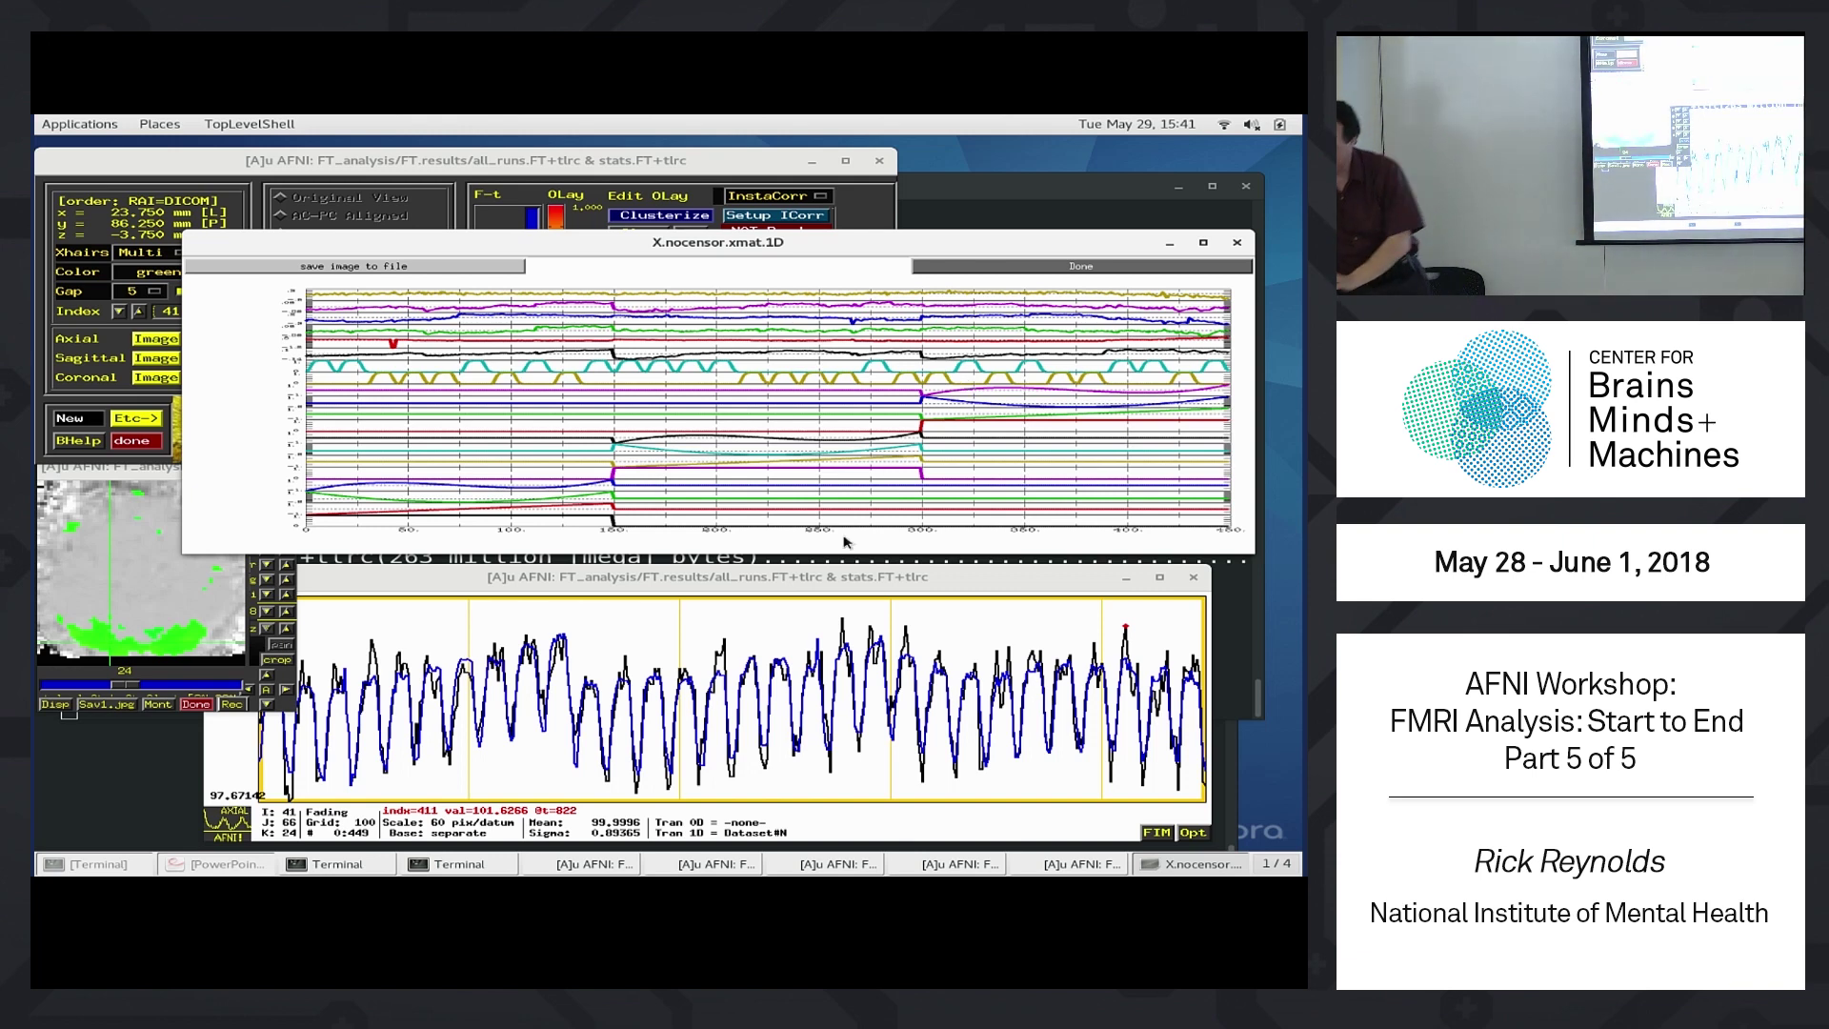
Step: Step the graph's time index through 17 and 31 to 35 (t=70)
{"action": "left_click", "coordinate": [597, 578]}
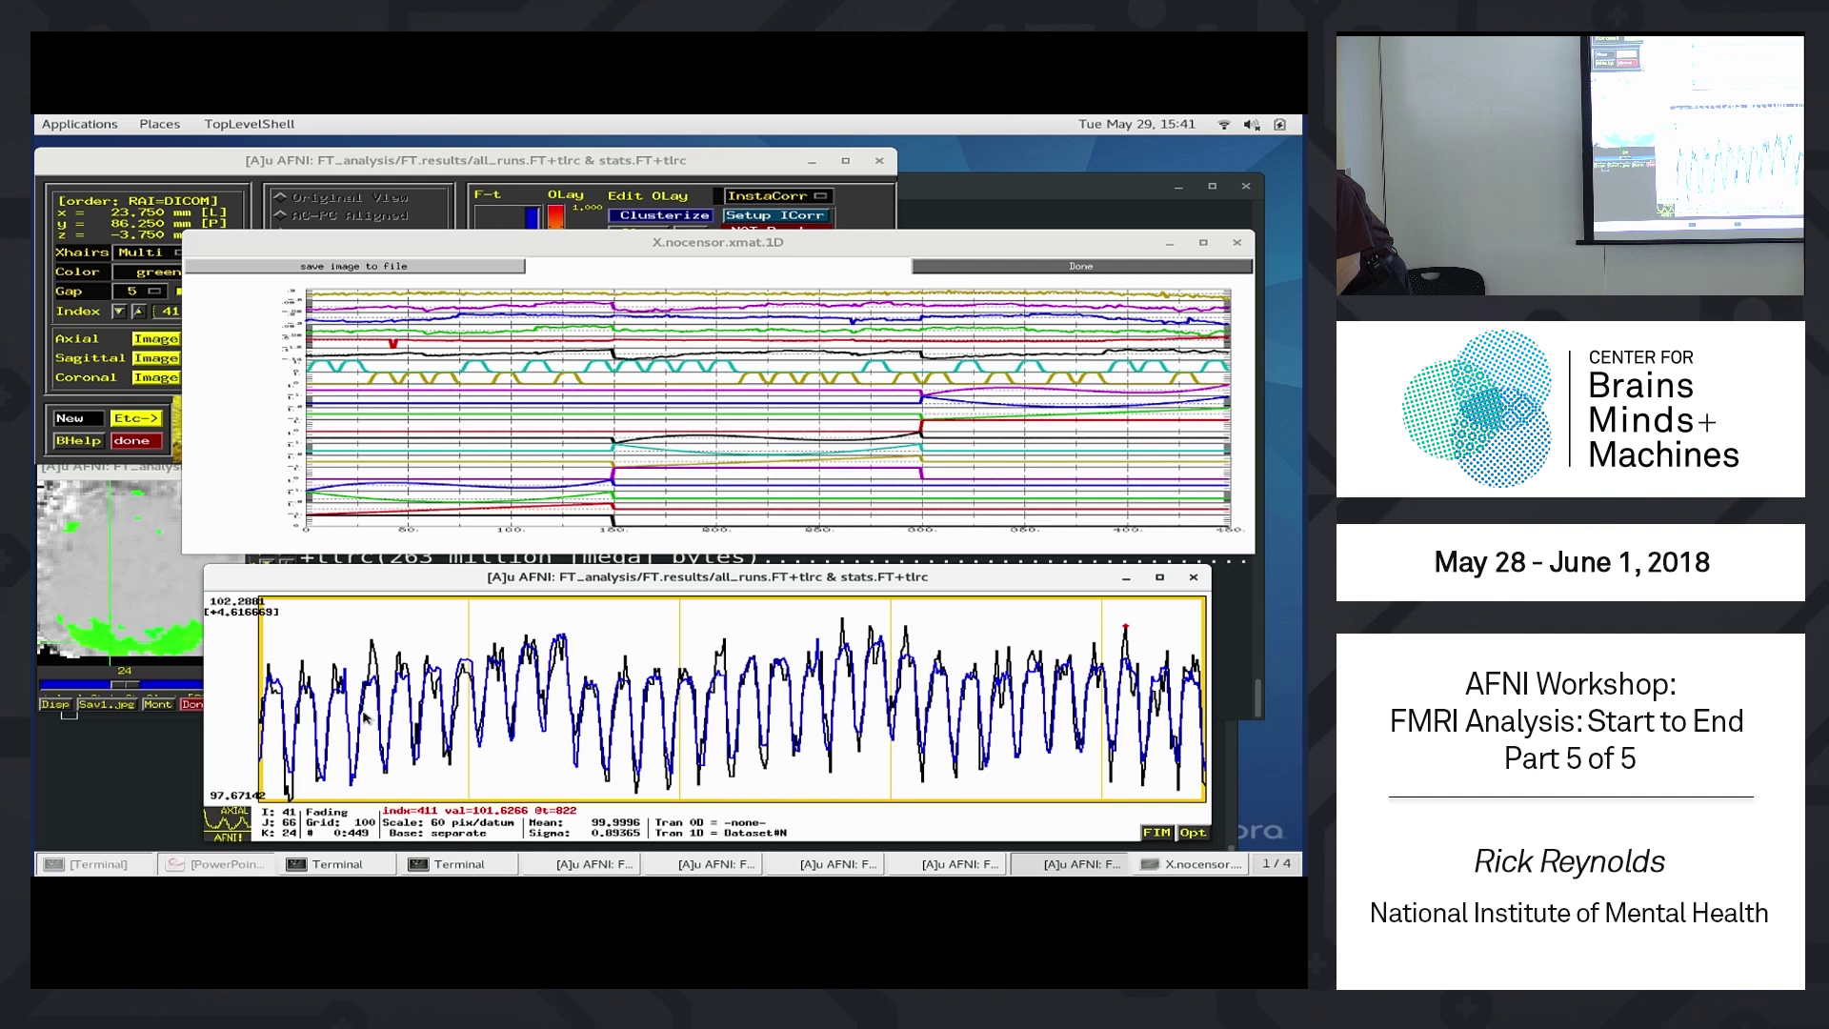
{"action": "left_click", "coordinate": [294, 772]}
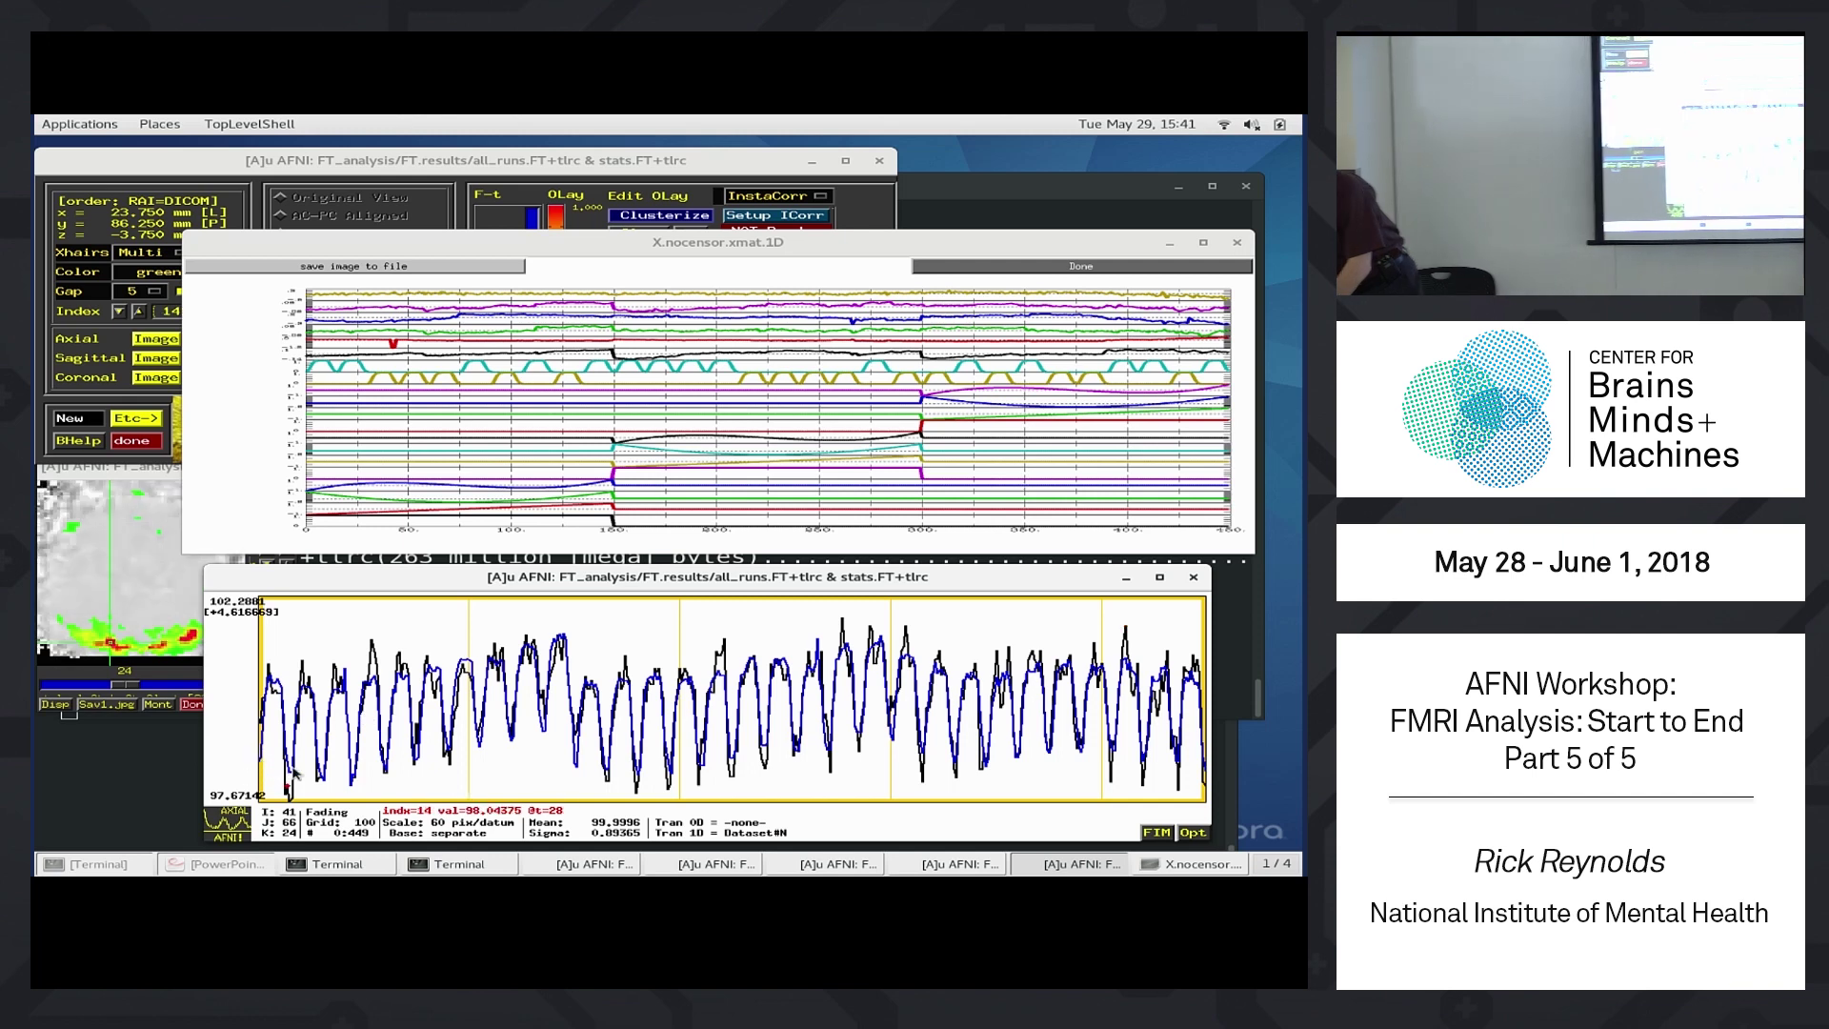
{"action": "left_click", "coordinate": [325, 781]}
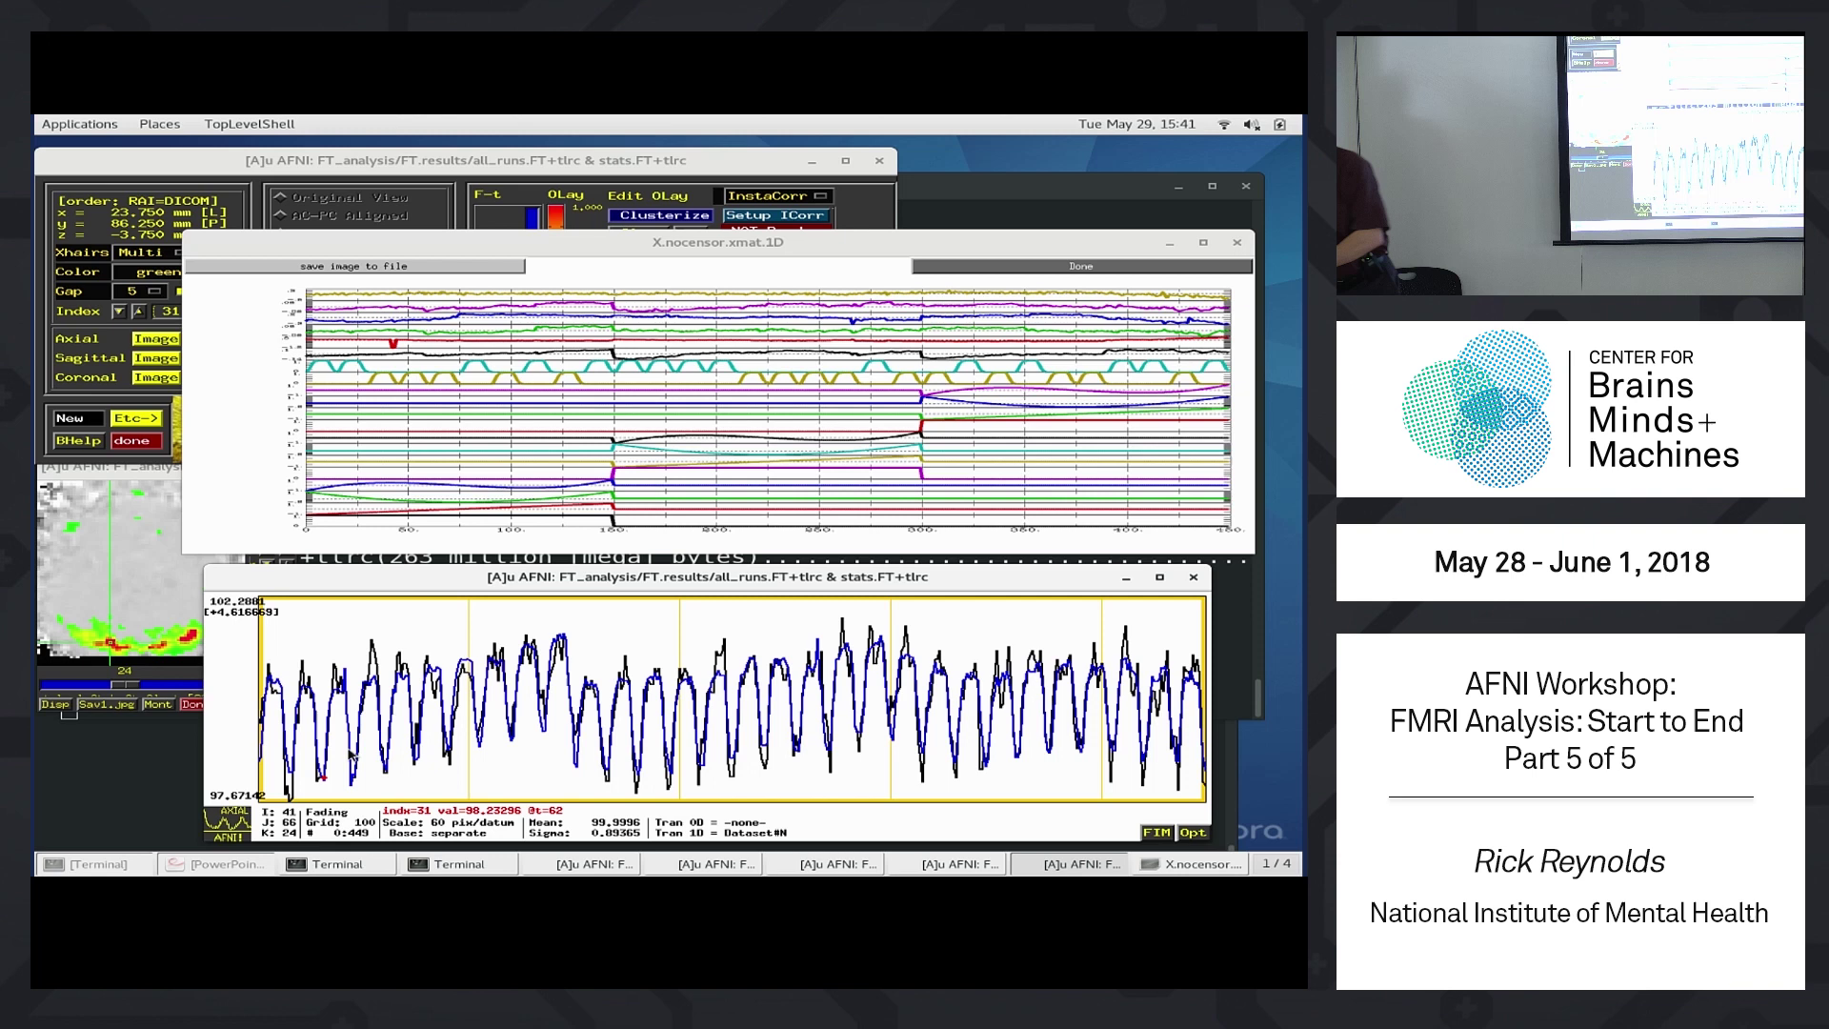
{"action": "left_click", "coordinate": [336, 693]}
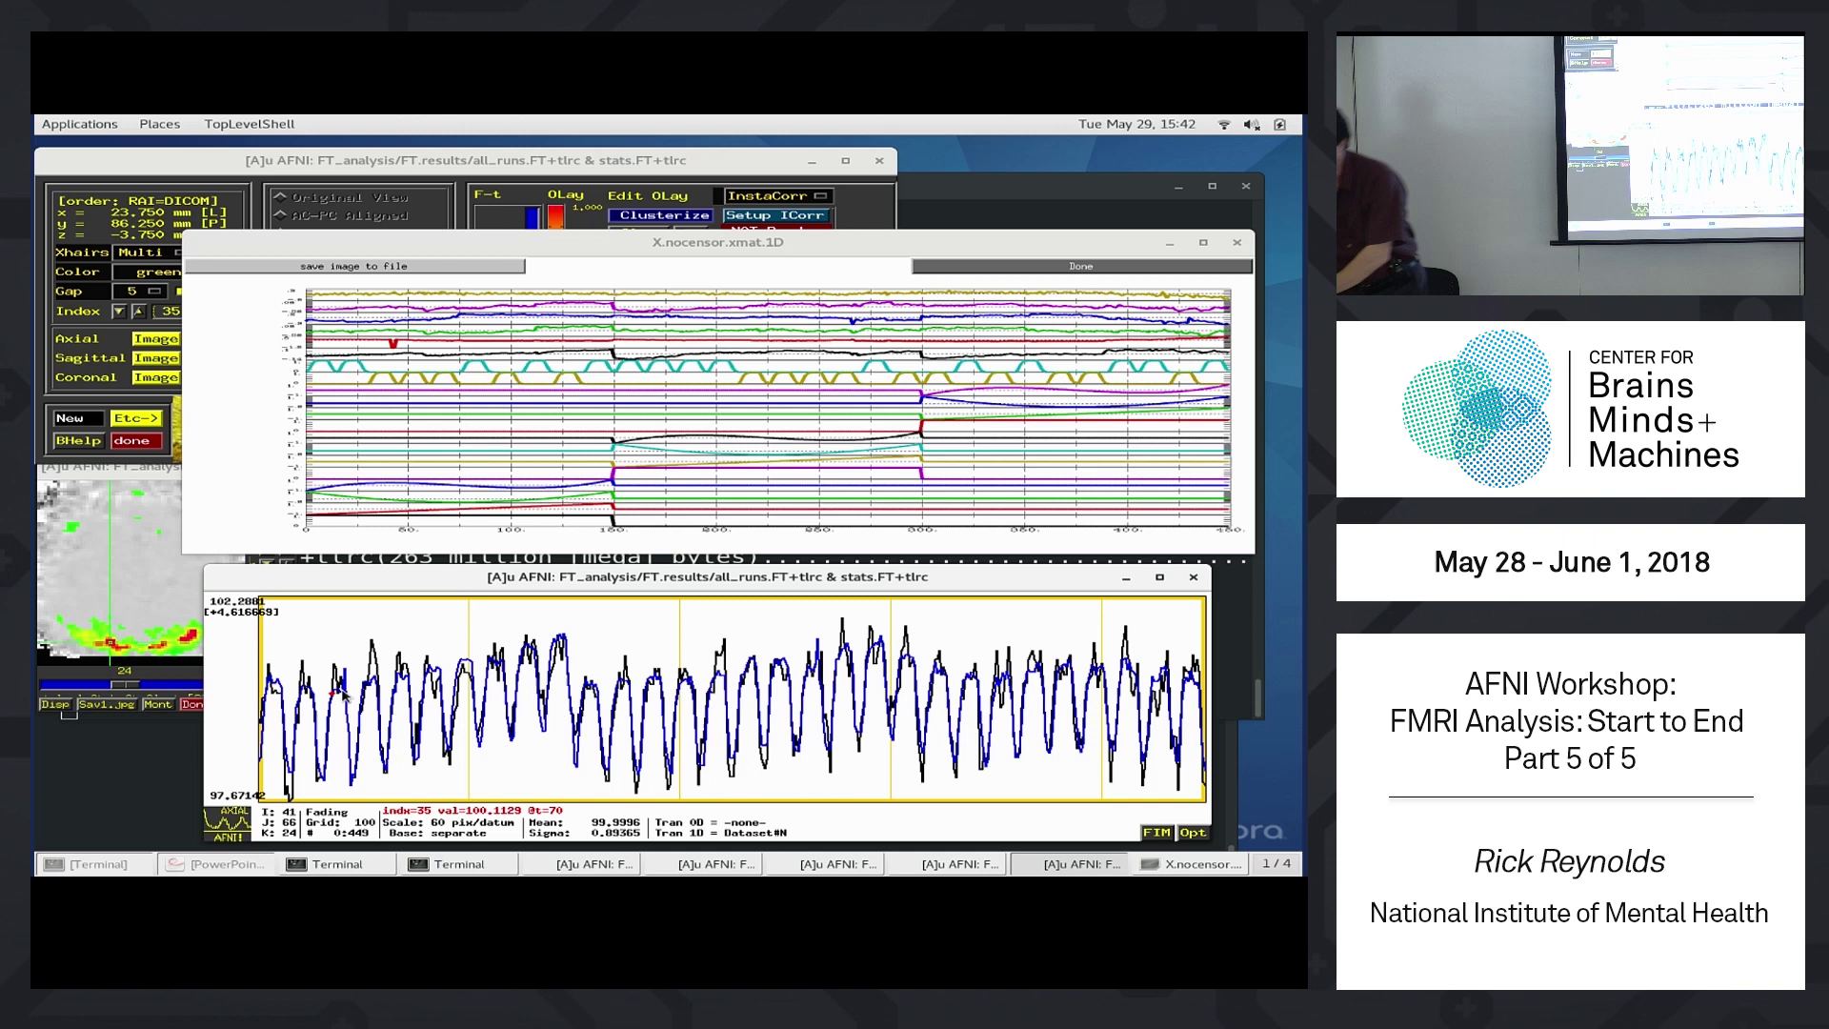
Step: Pick a voxel in the axial slice and threshold on #8 V-A_GLT#0_Tstat at about 2.47
{"action": "left_click", "coordinate": [174, 645]}
{"action": "left_click", "coordinate": [174, 645]}
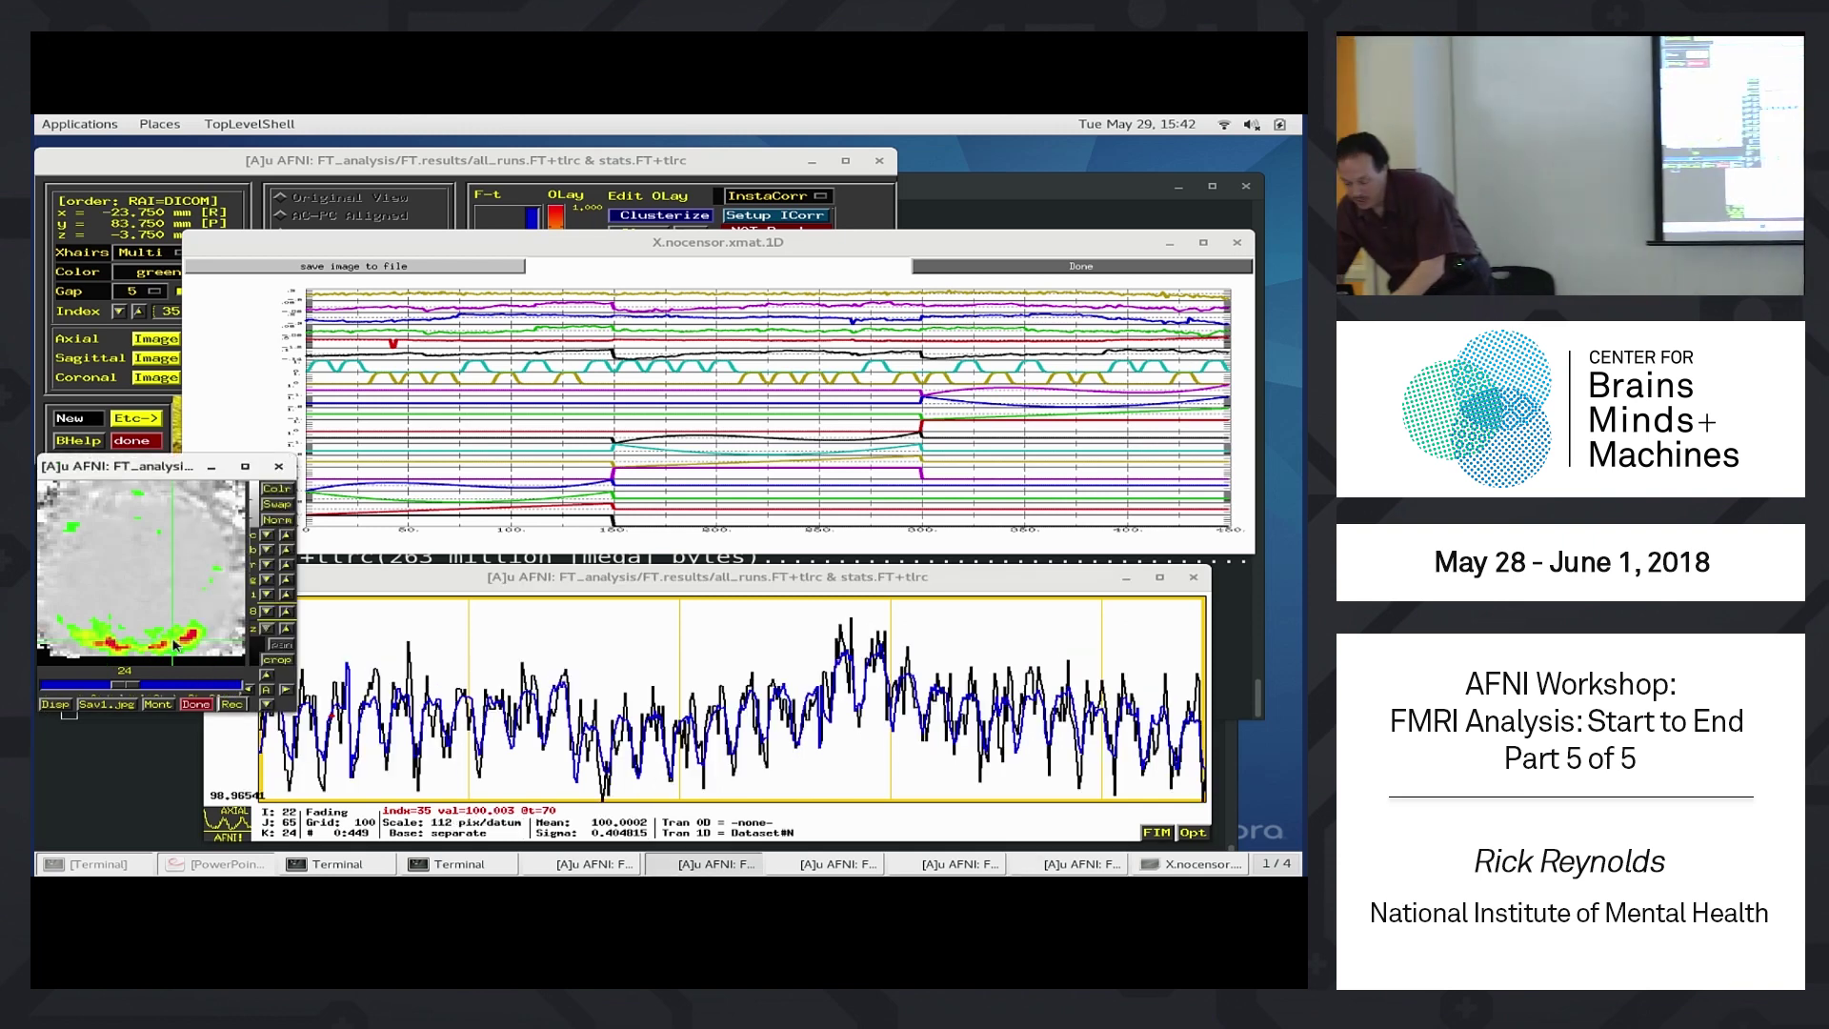
{"action": "left_click", "coordinate": [167, 646]}
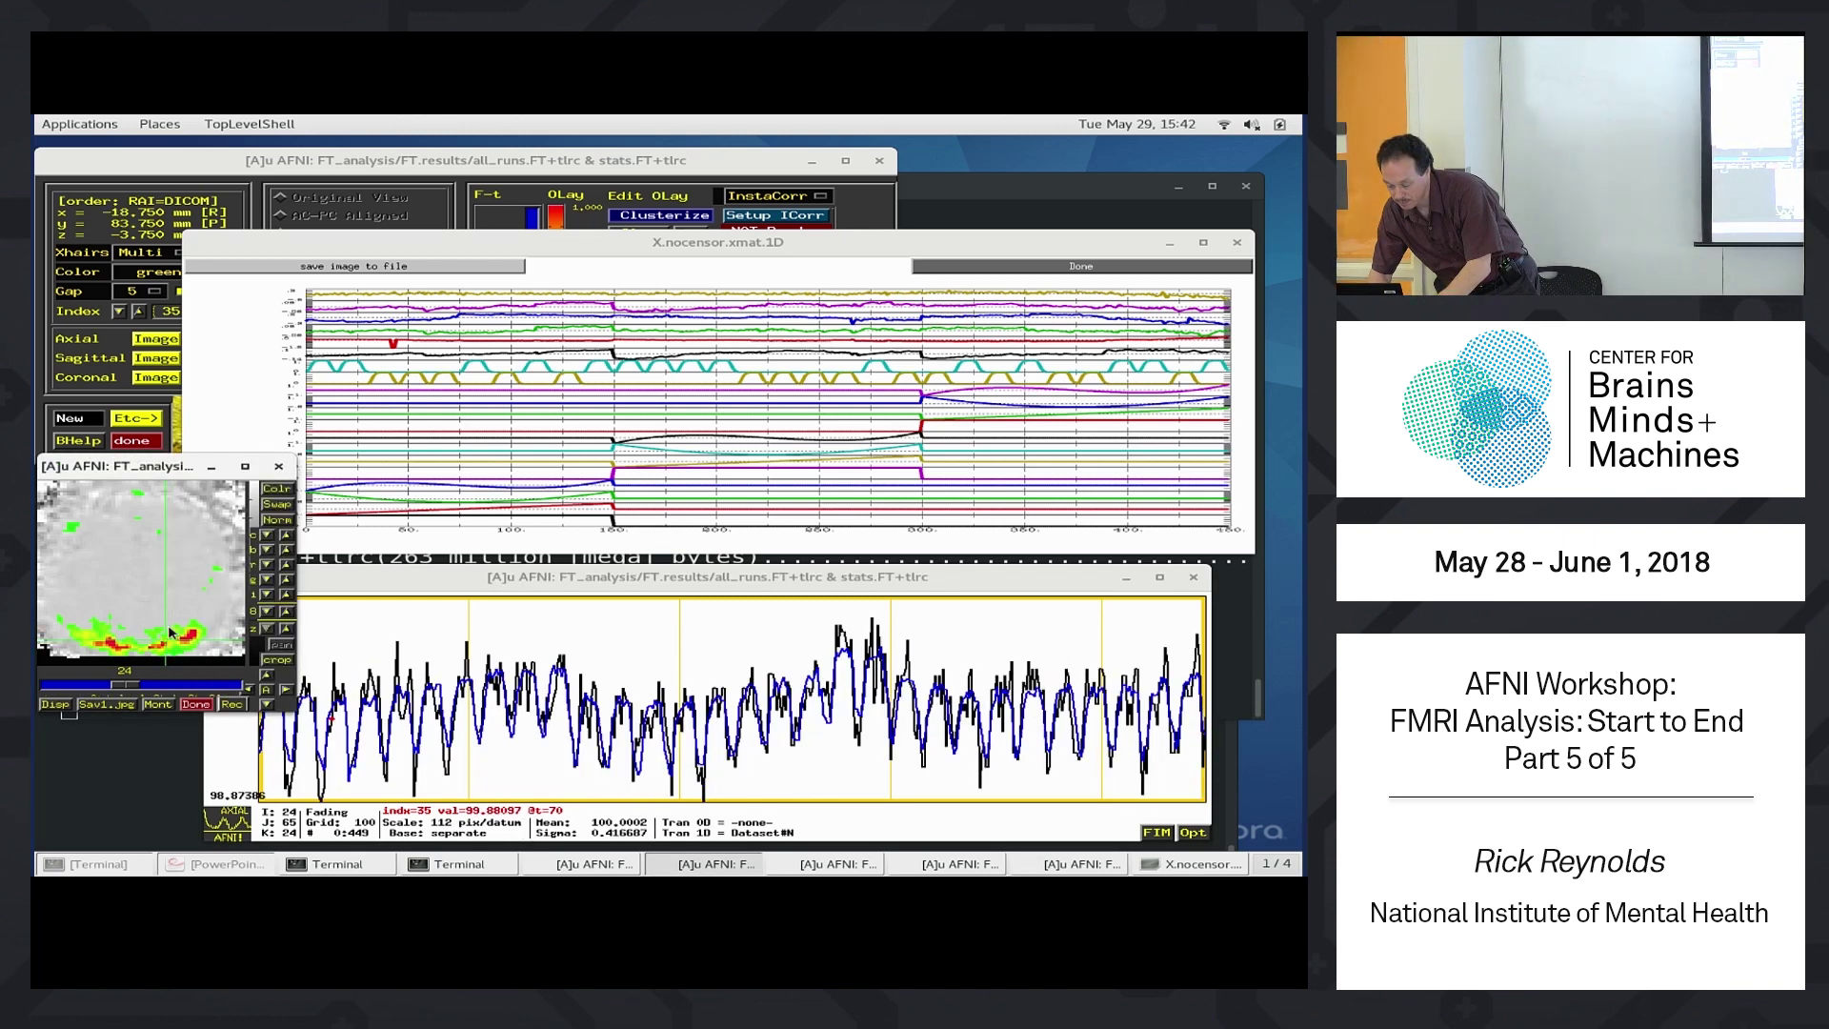
{"action": "left_click", "coordinate": [429, 160]}
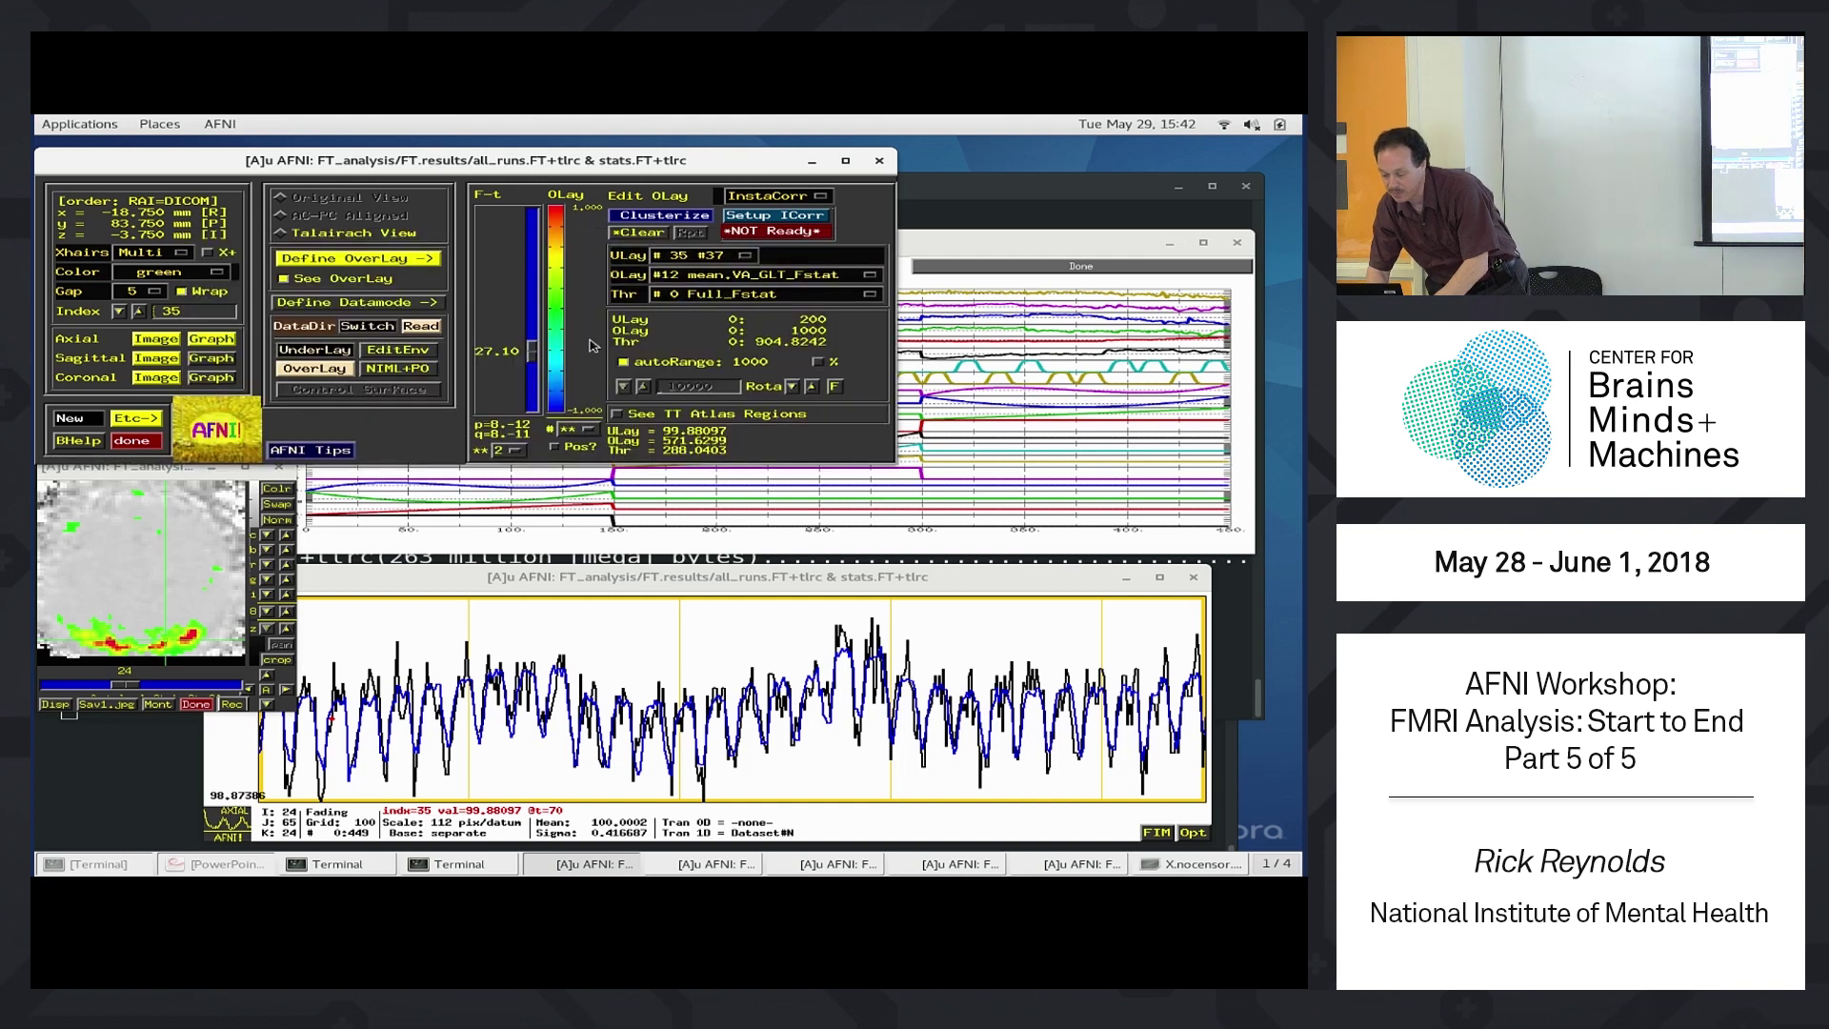
{"action": "left_click", "coordinate": [738, 293]}
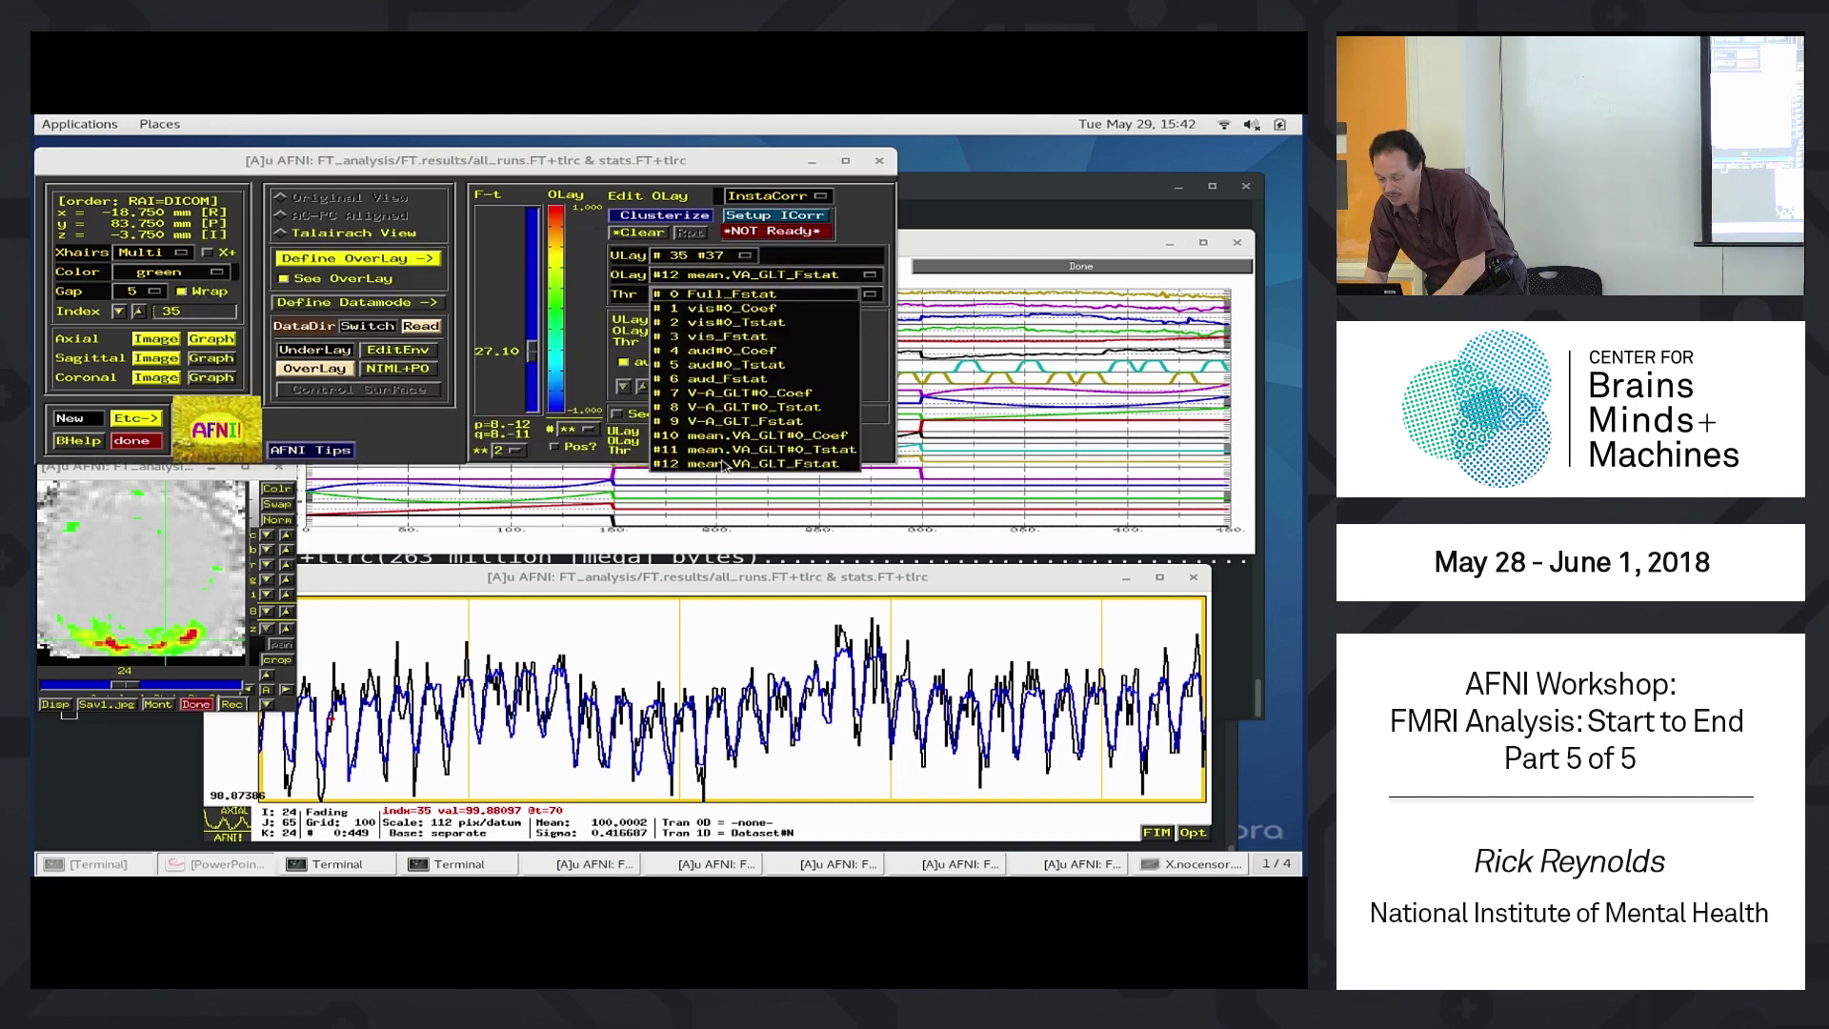
{"action": "left_click", "coordinate": [727, 409]}
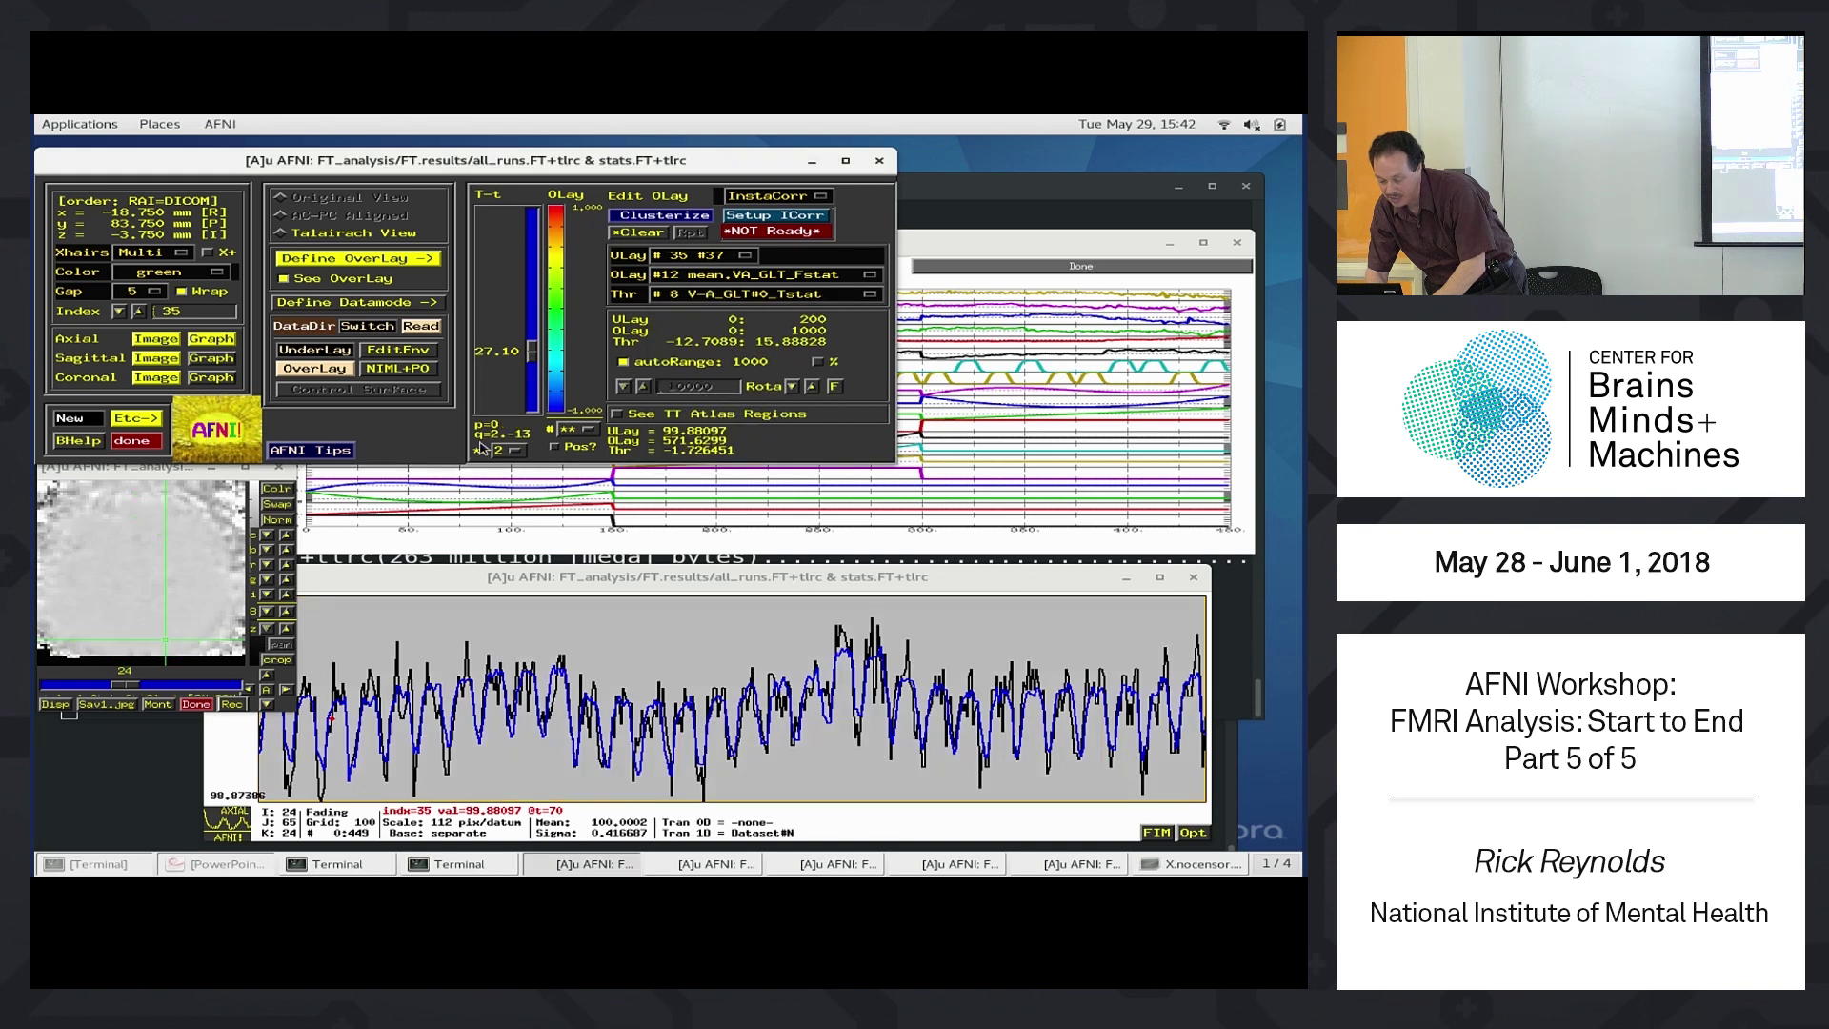
{"action": "left_click_drag", "start_coordinate": [532, 364], "coordinate": [533, 410]}
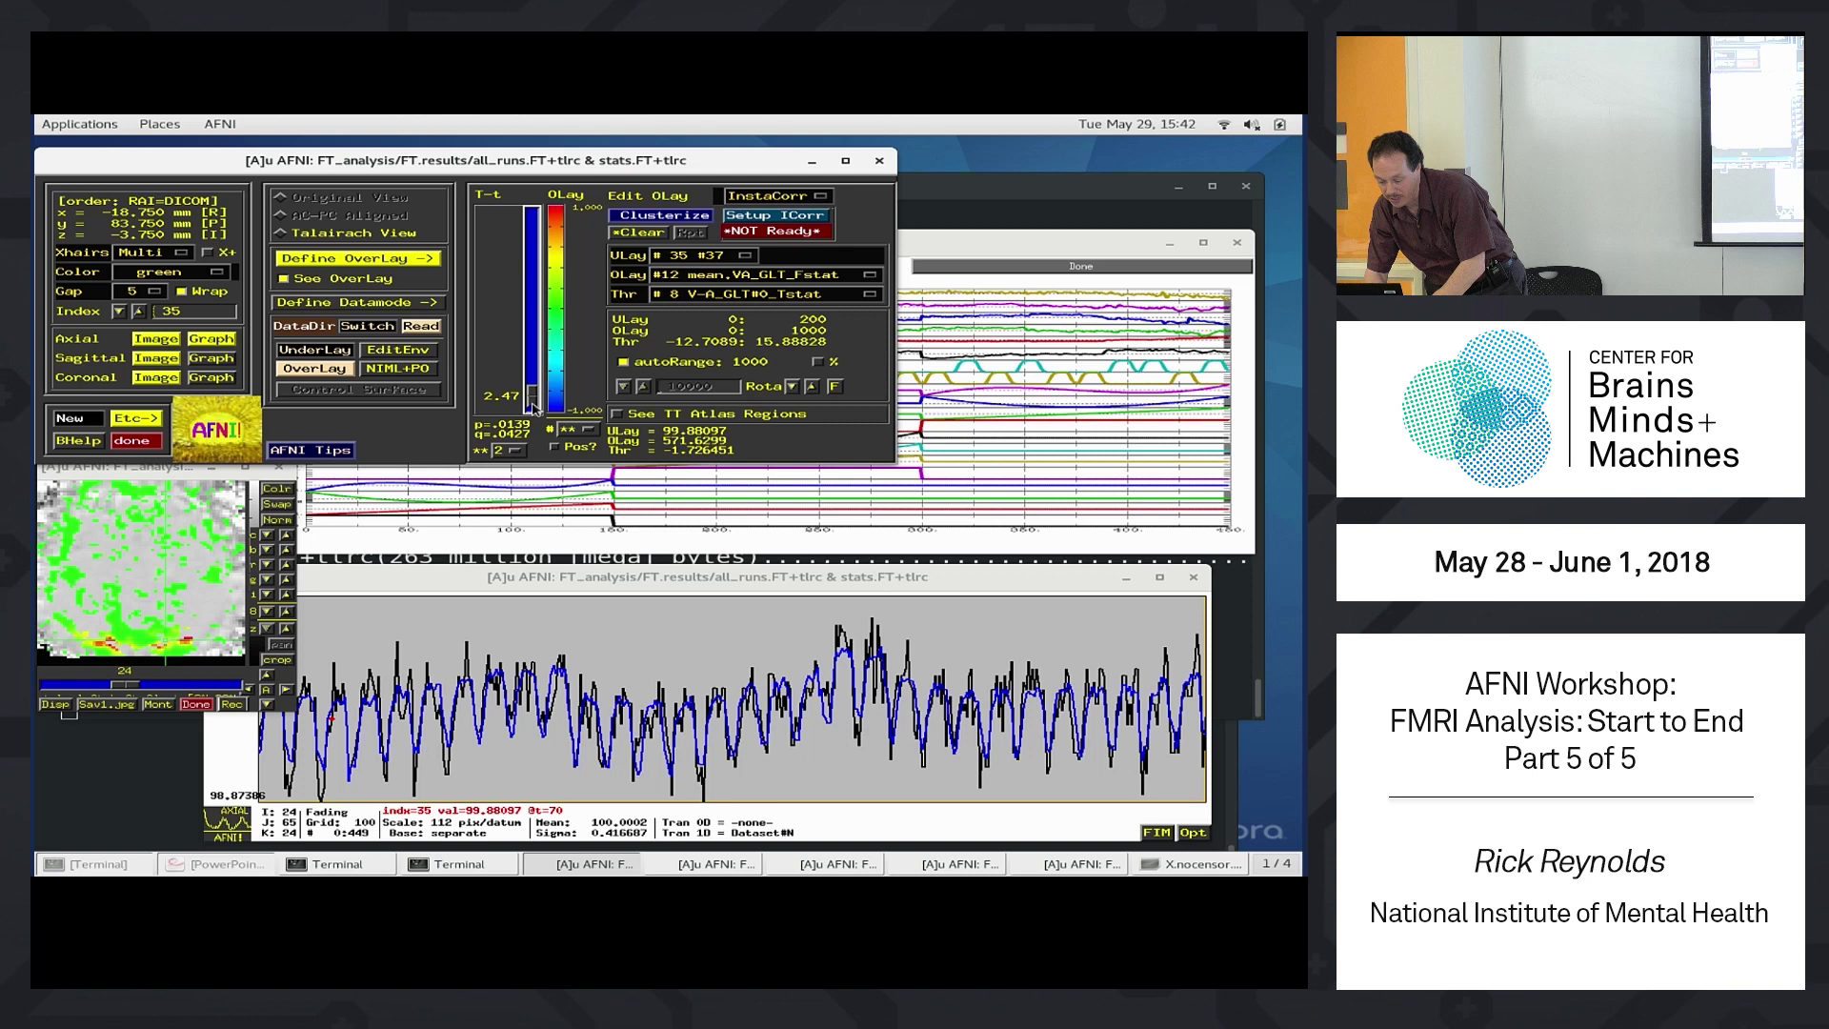
Step: Show V-A_GLT#0_Coef as the overlay and turn on Clusterize with Set
{"action": "left_click", "coordinate": [109, 651]}
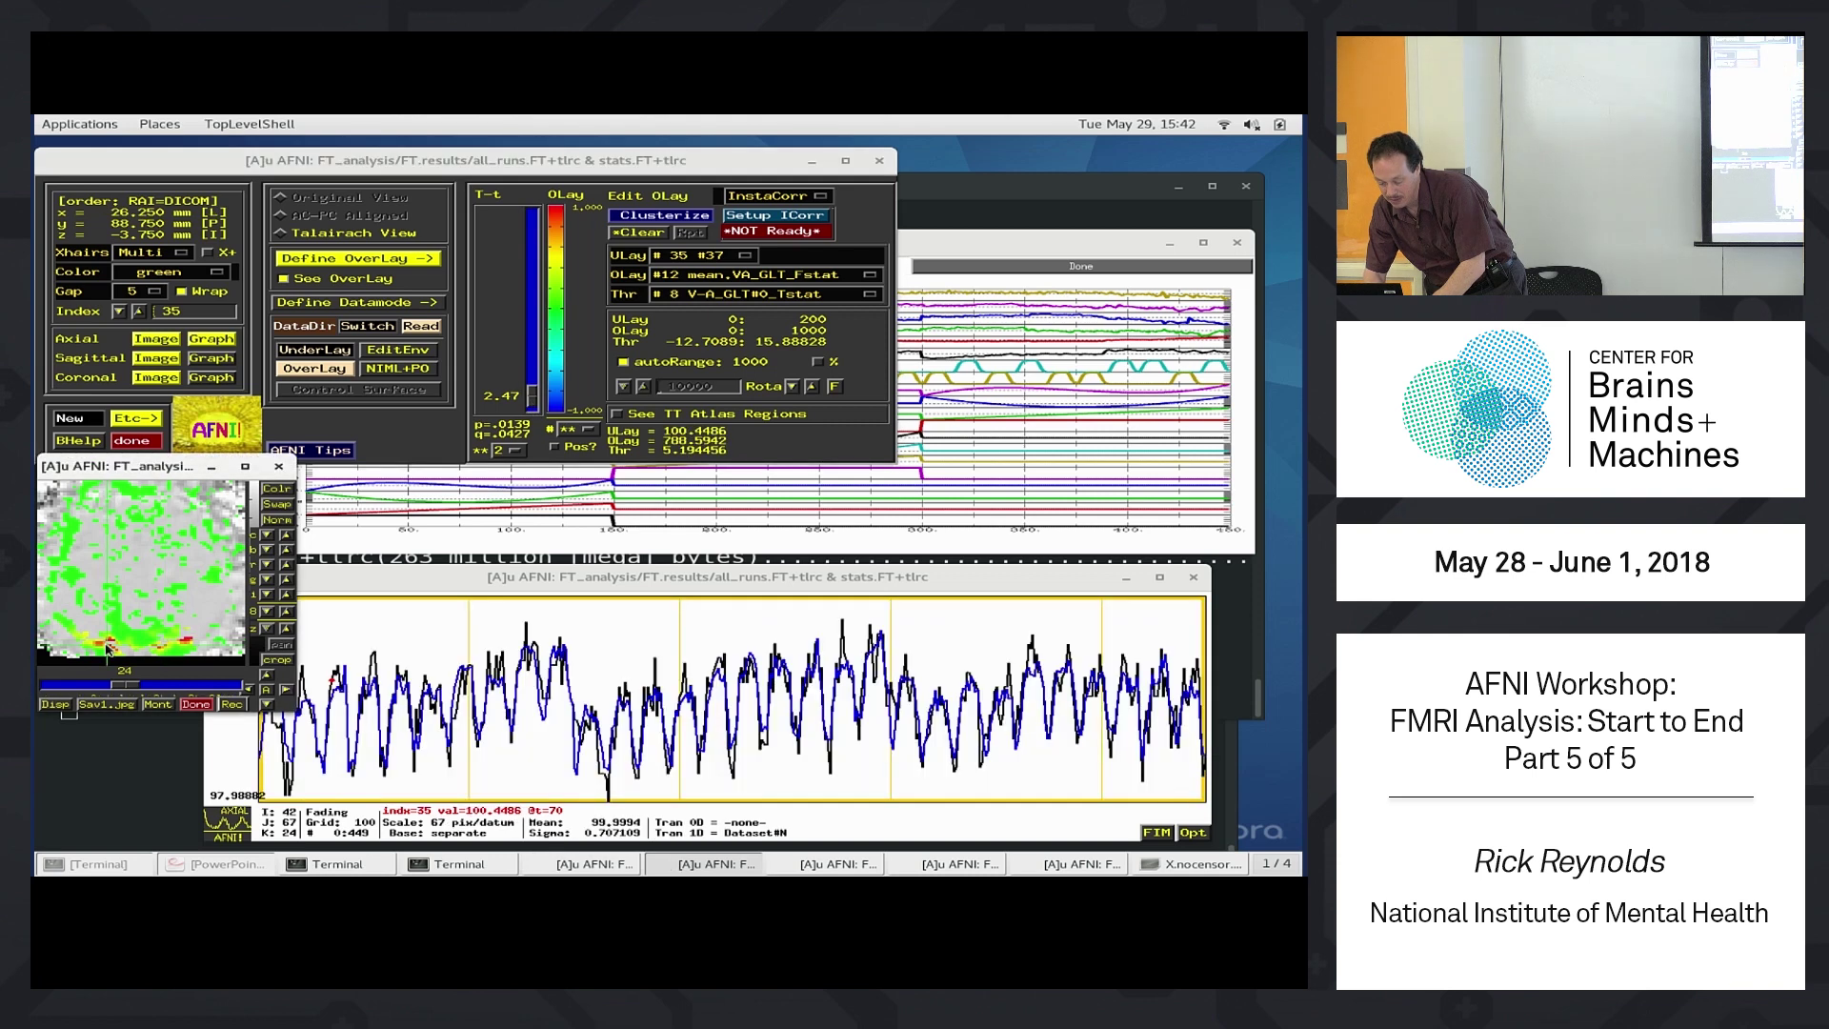
{"action": "left_click", "coordinate": [382, 584]}
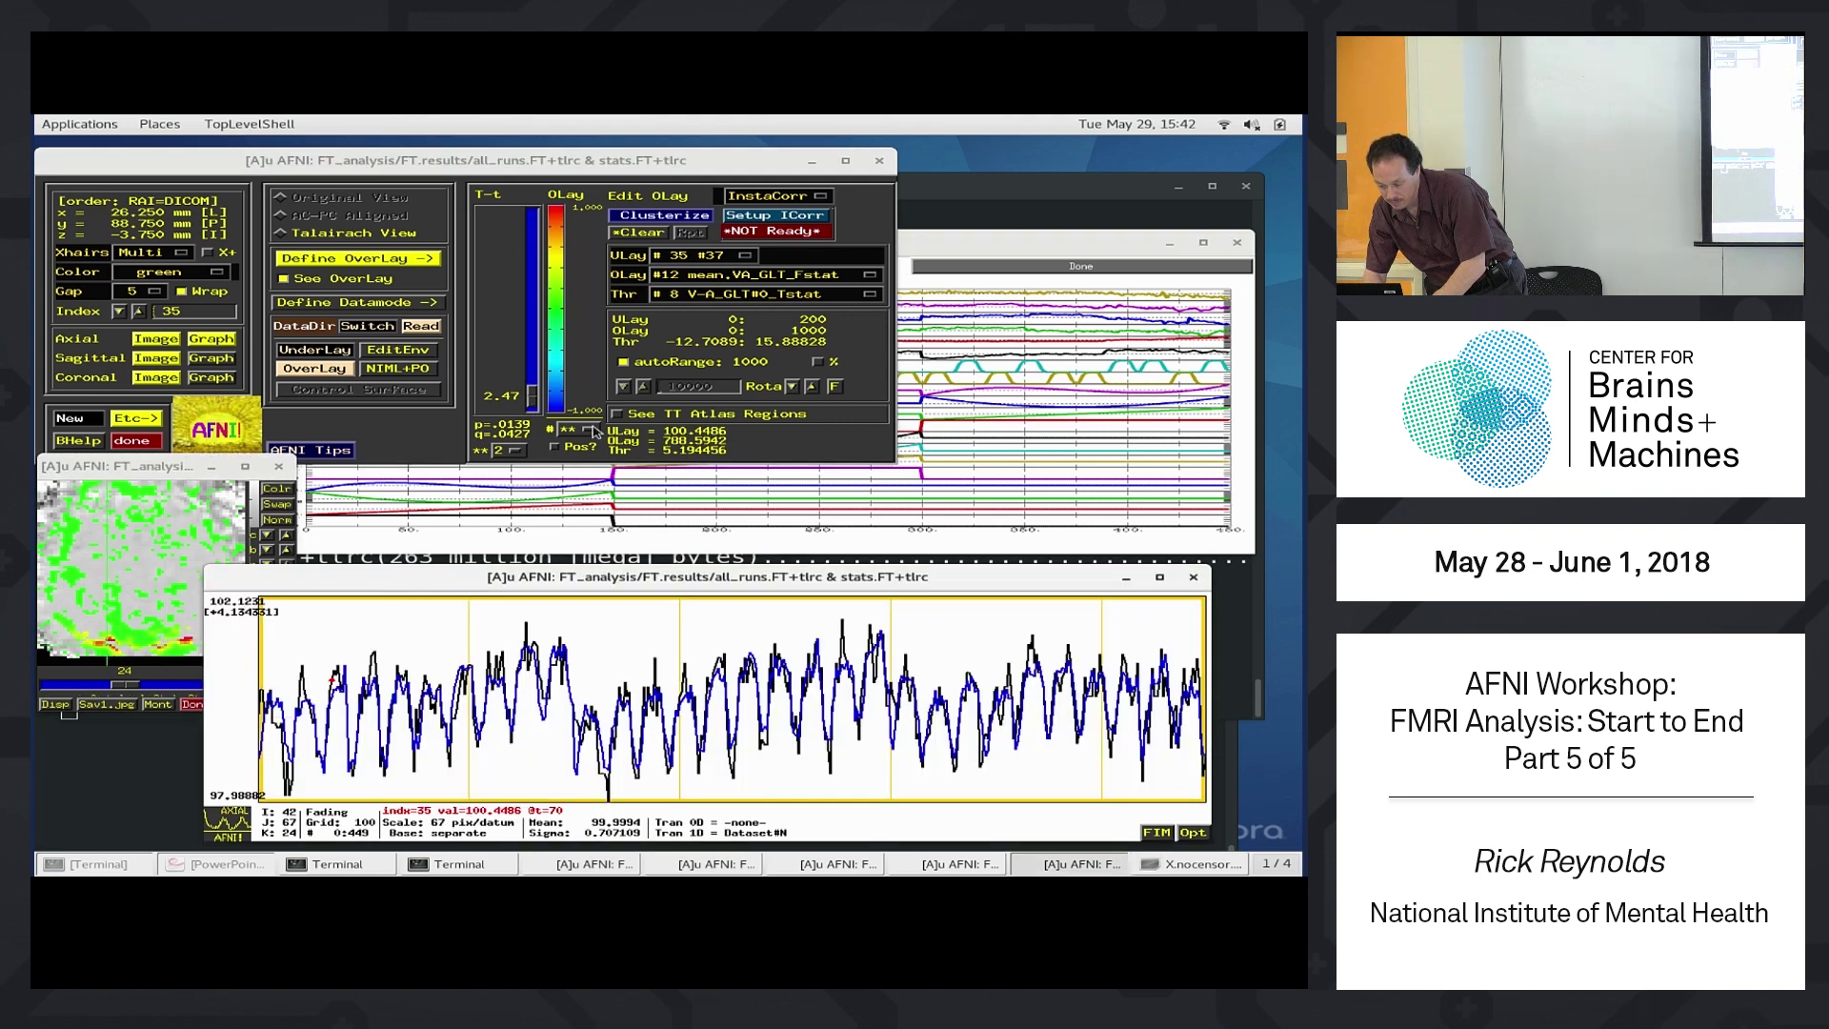
{"action": "left_click", "coordinate": [721, 276]}
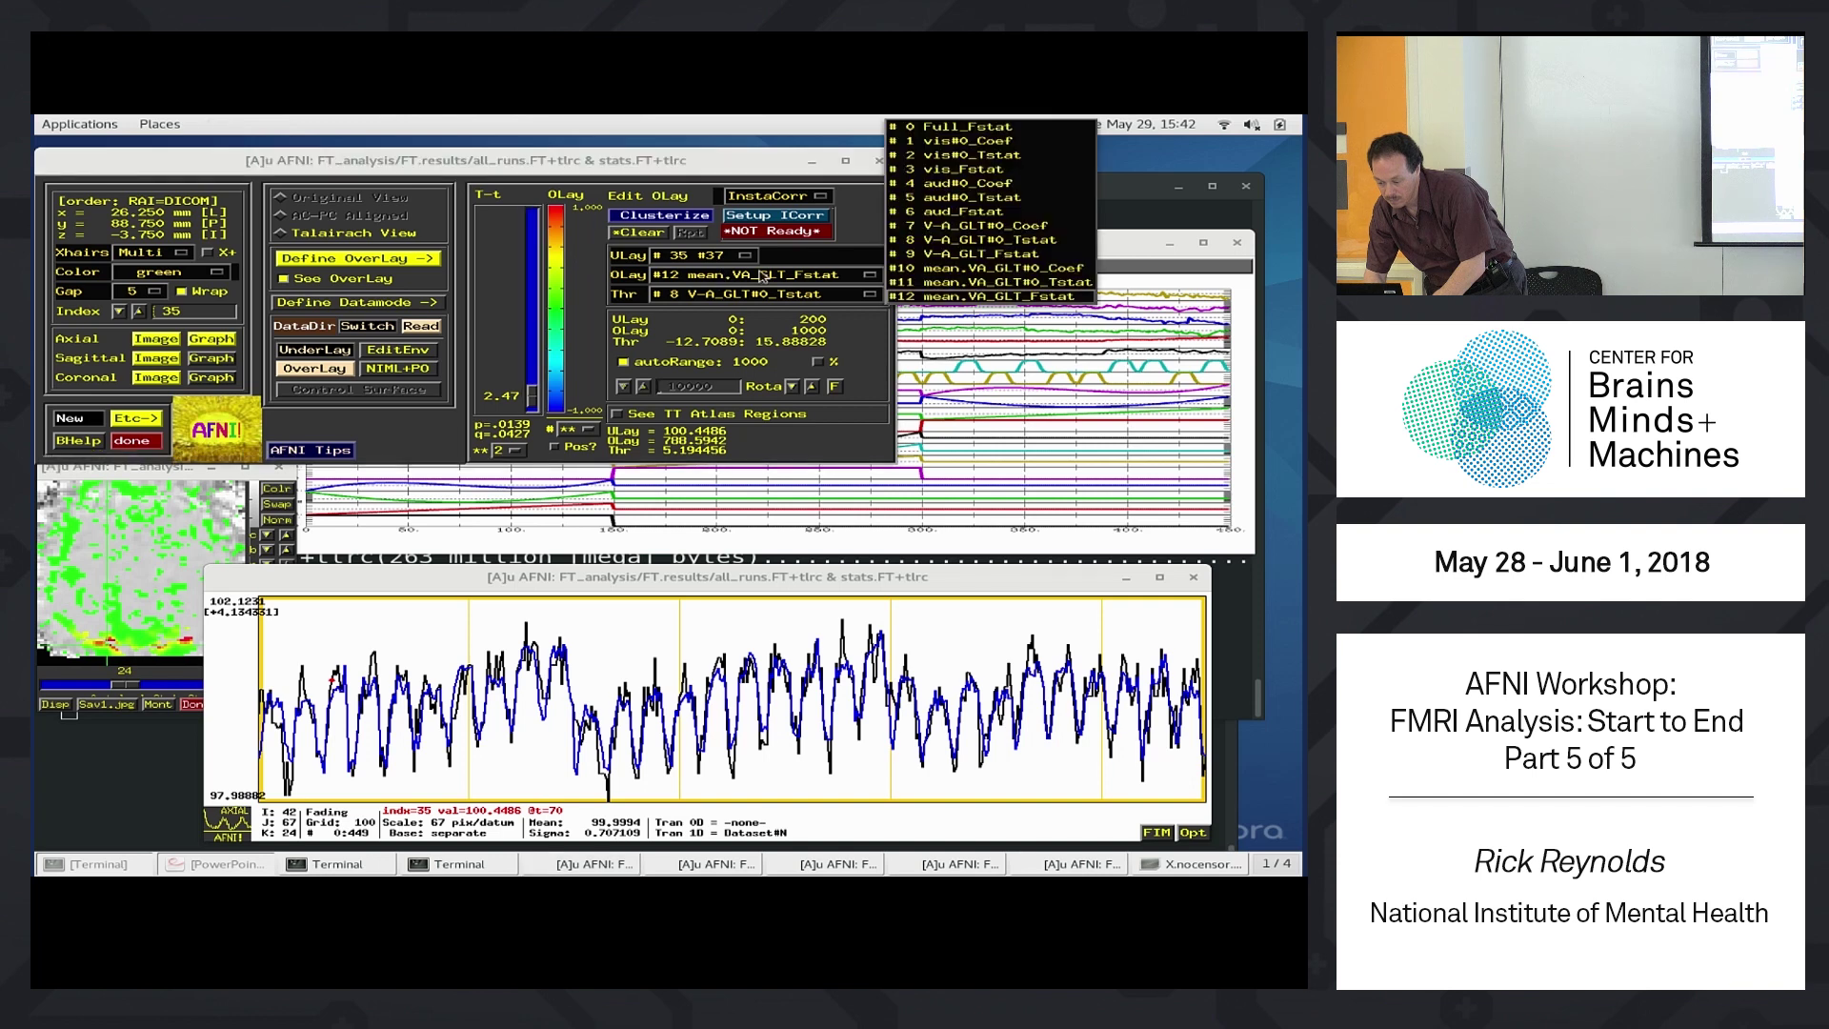
{"action": "left_click", "coordinate": [931, 238]}
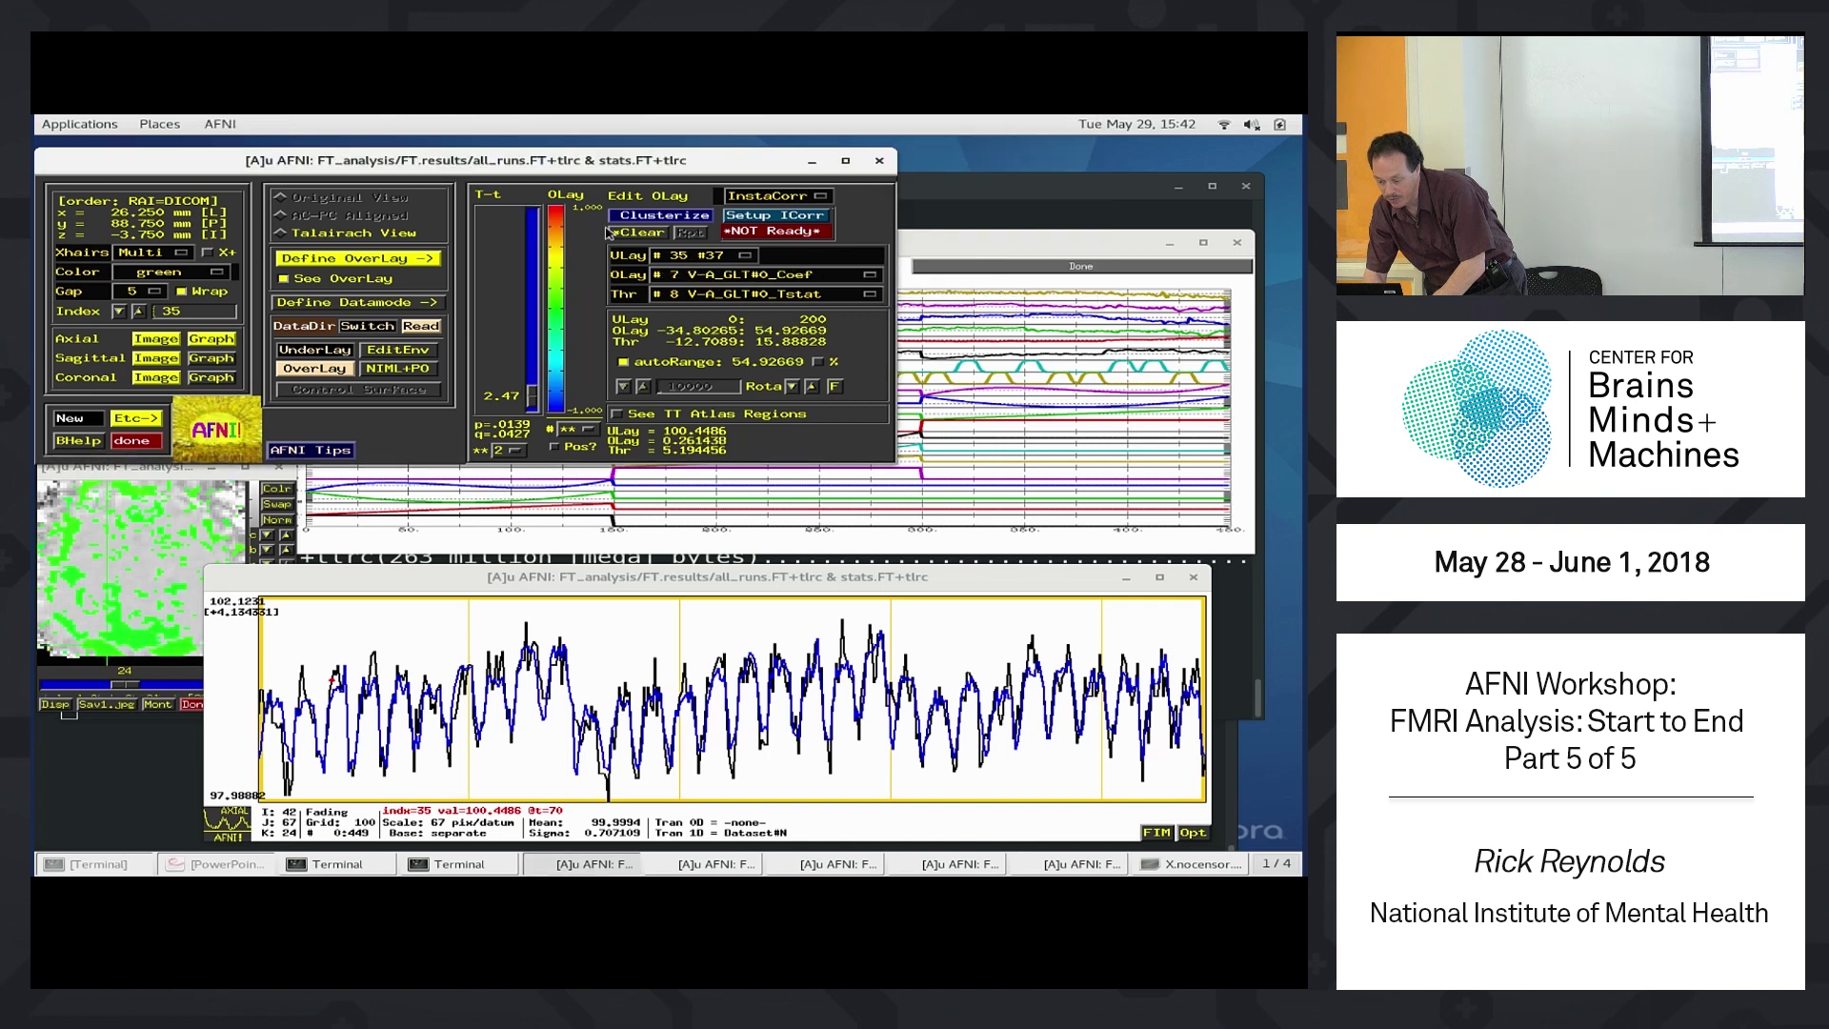
{"action": "left_click", "coordinate": [664, 213]}
{"action": "left_click", "coordinate": [805, 458]}
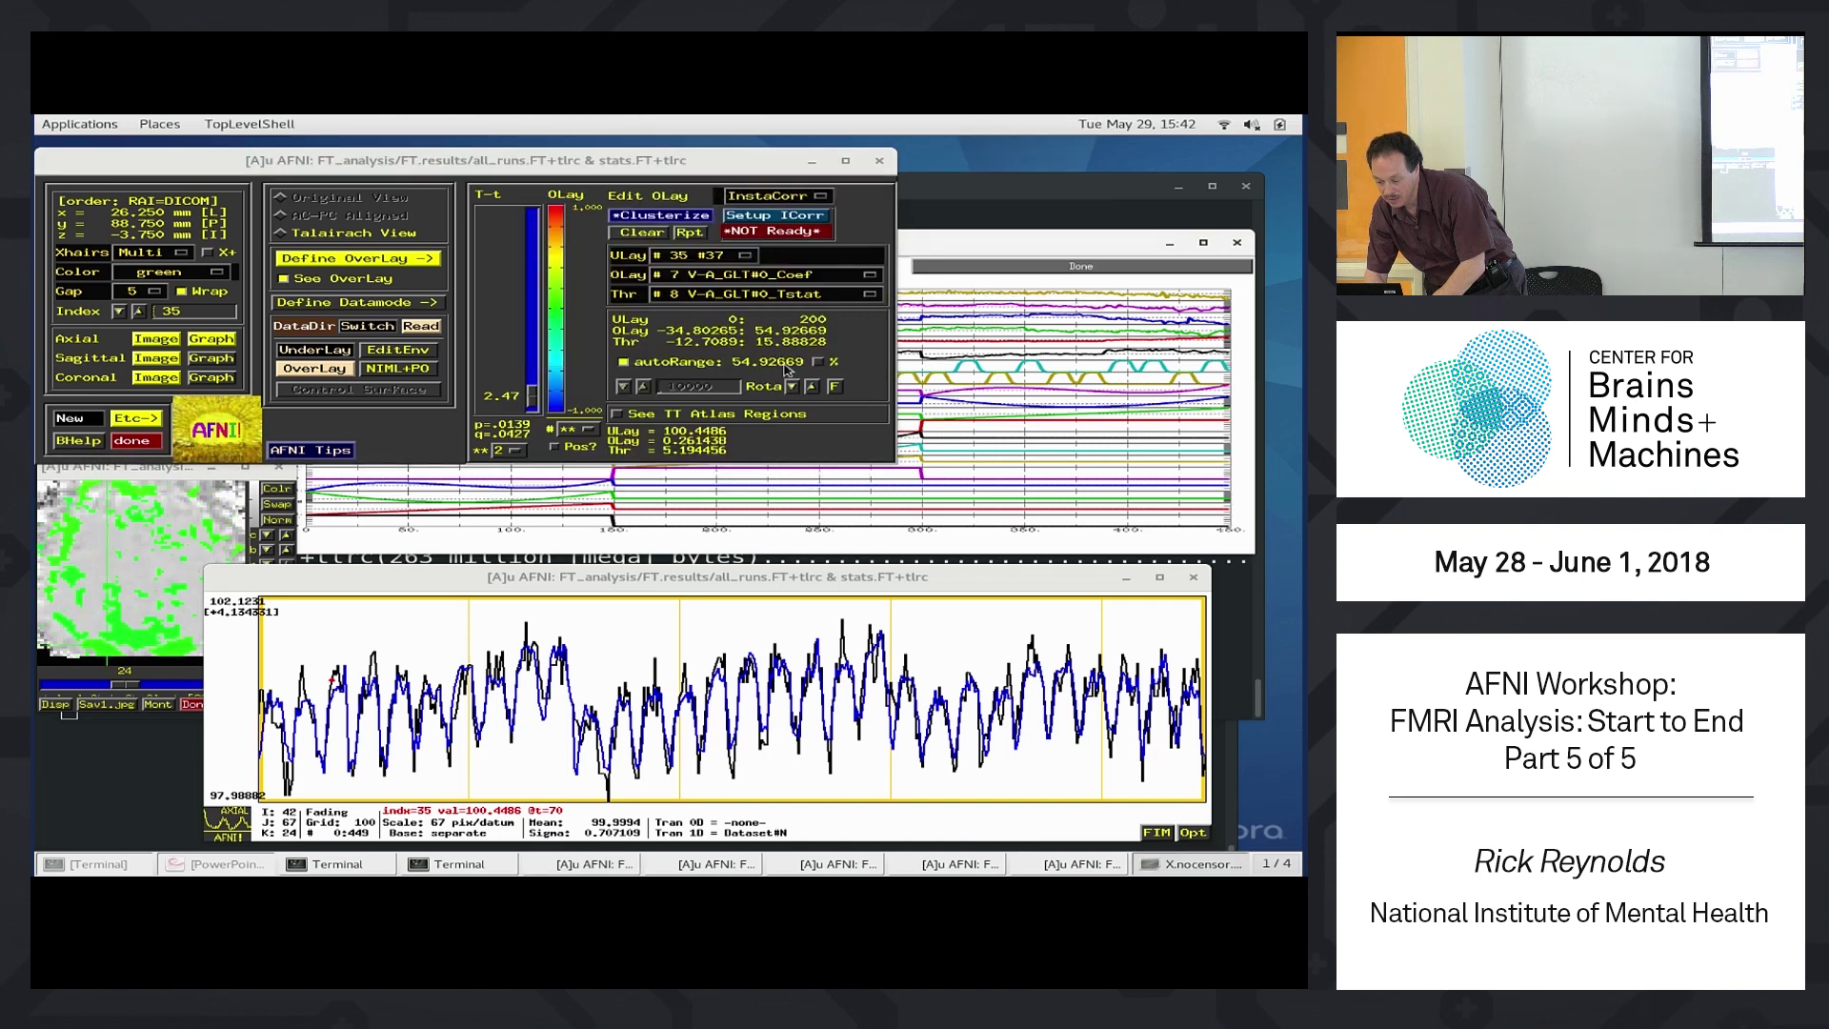
Step: Open the cluster report and jump to each of the six largest clusters
{"action": "left_click", "coordinate": [690, 235]}
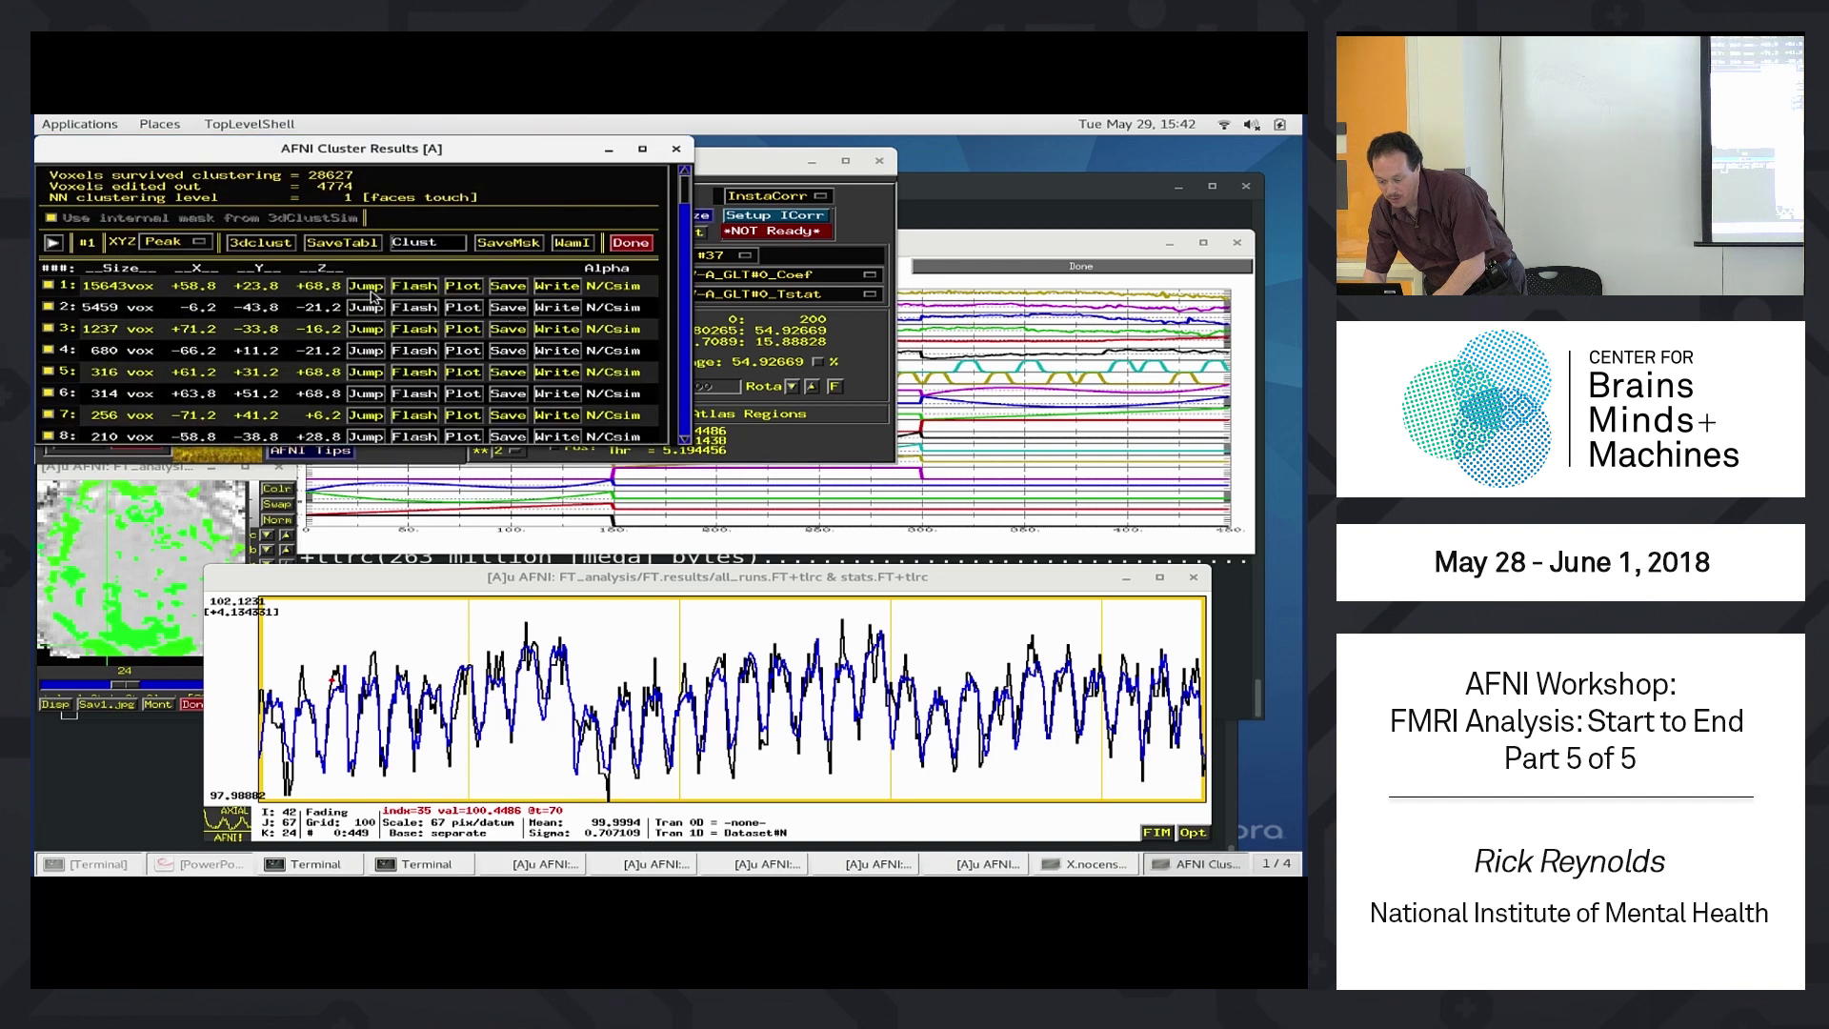
{"action": "left_click", "coordinate": [361, 288]}
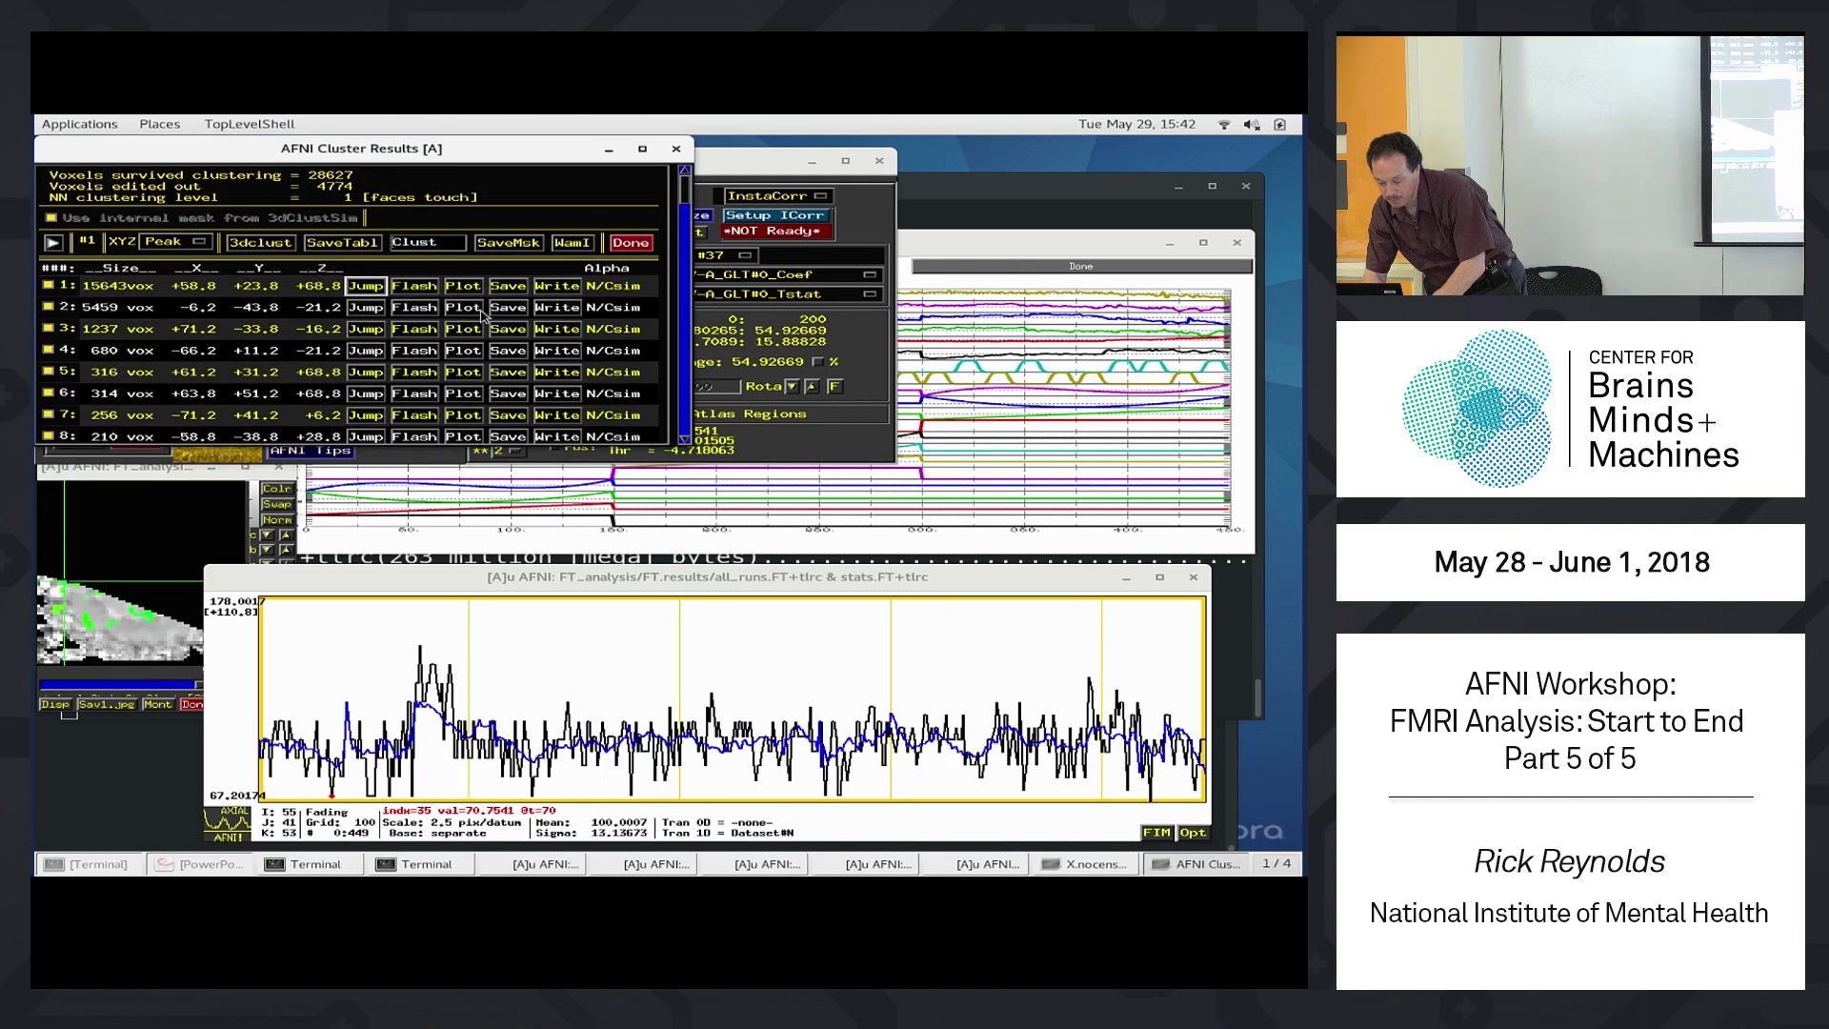
{"action": "left_click", "coordinate": [366, 307]}
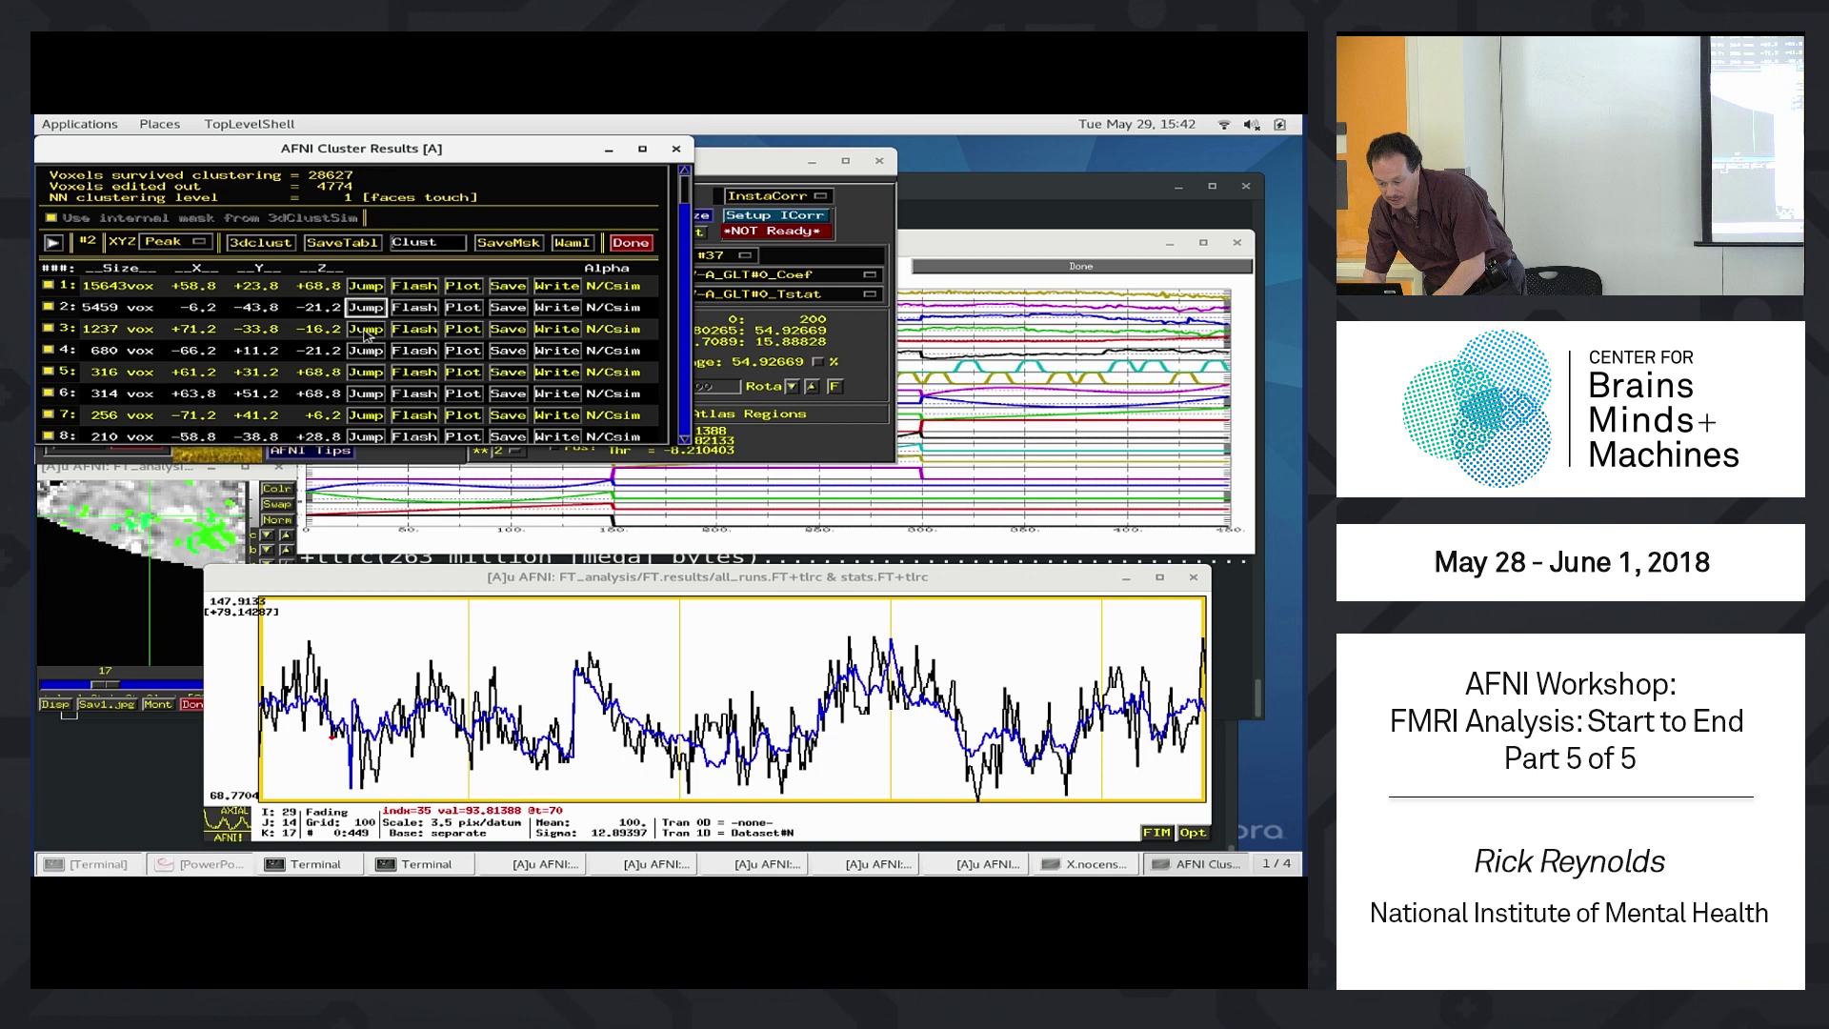
{"action": "left_click", "coordinate": [366, 329]}
{"action": "left_click", "coordinate": [362, 352]}
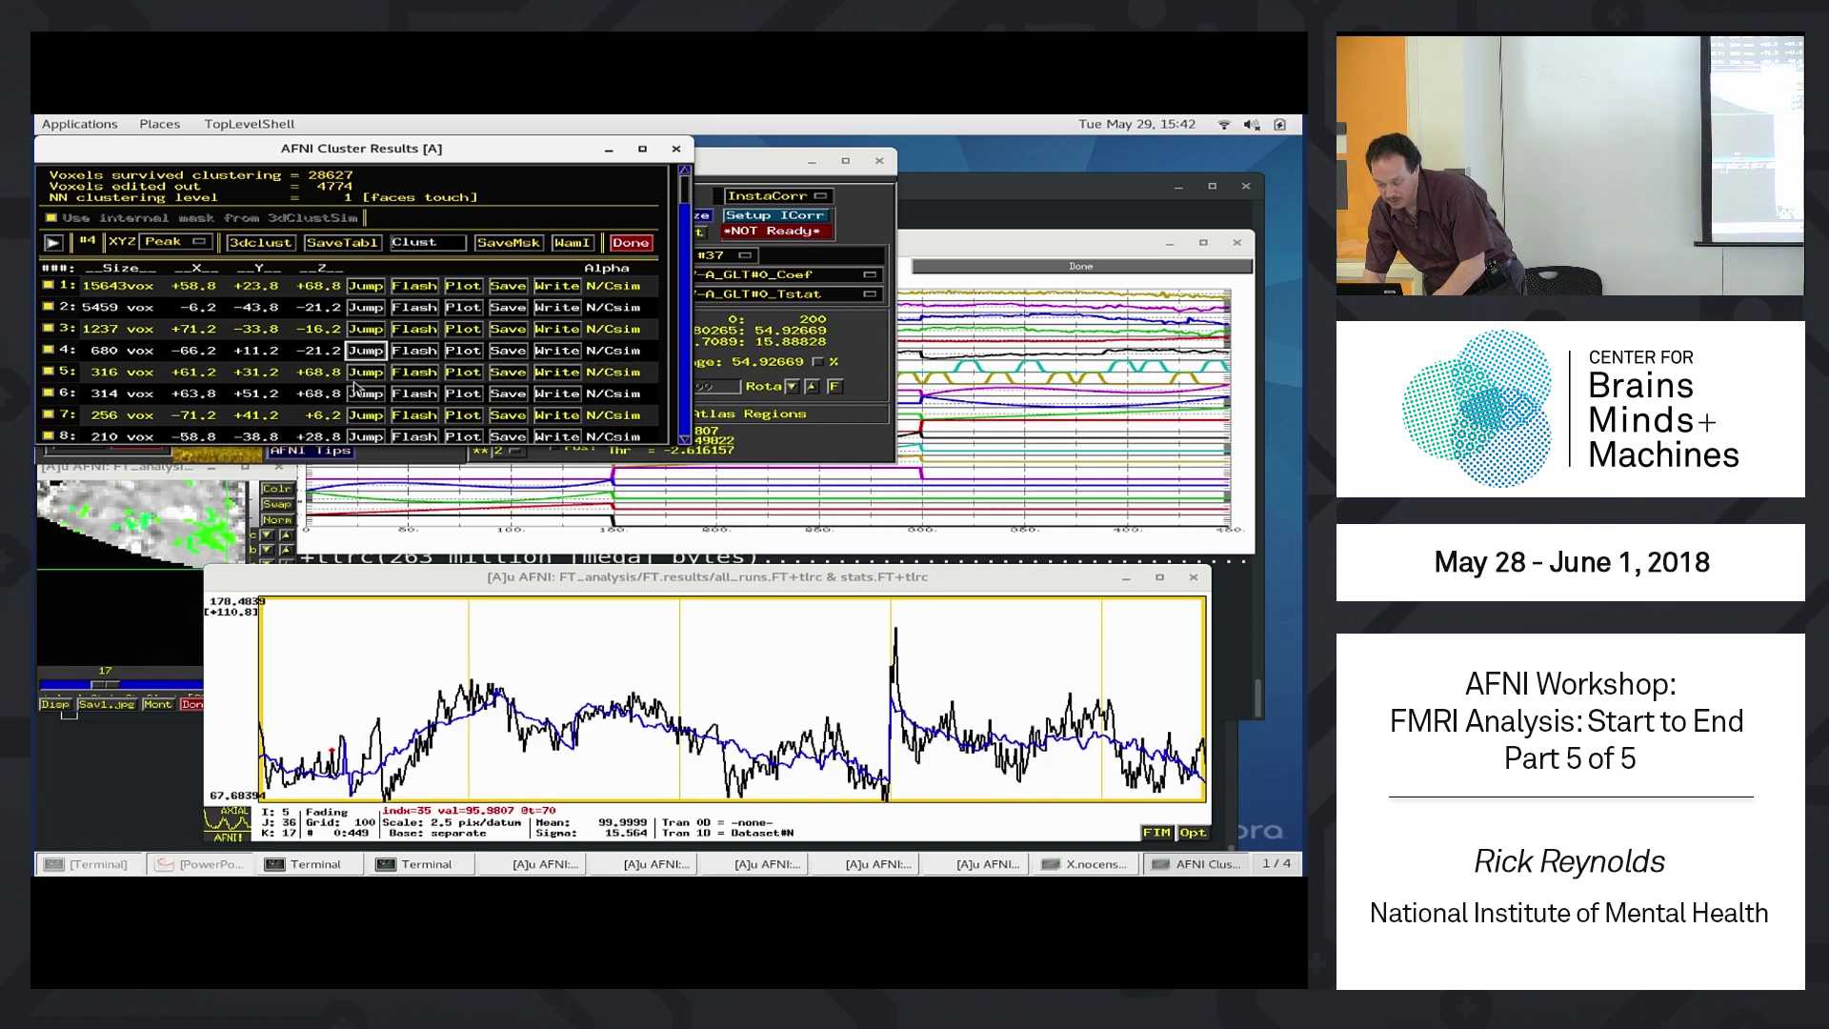
{"action": "left_click", "coordinate": [360, 375]}
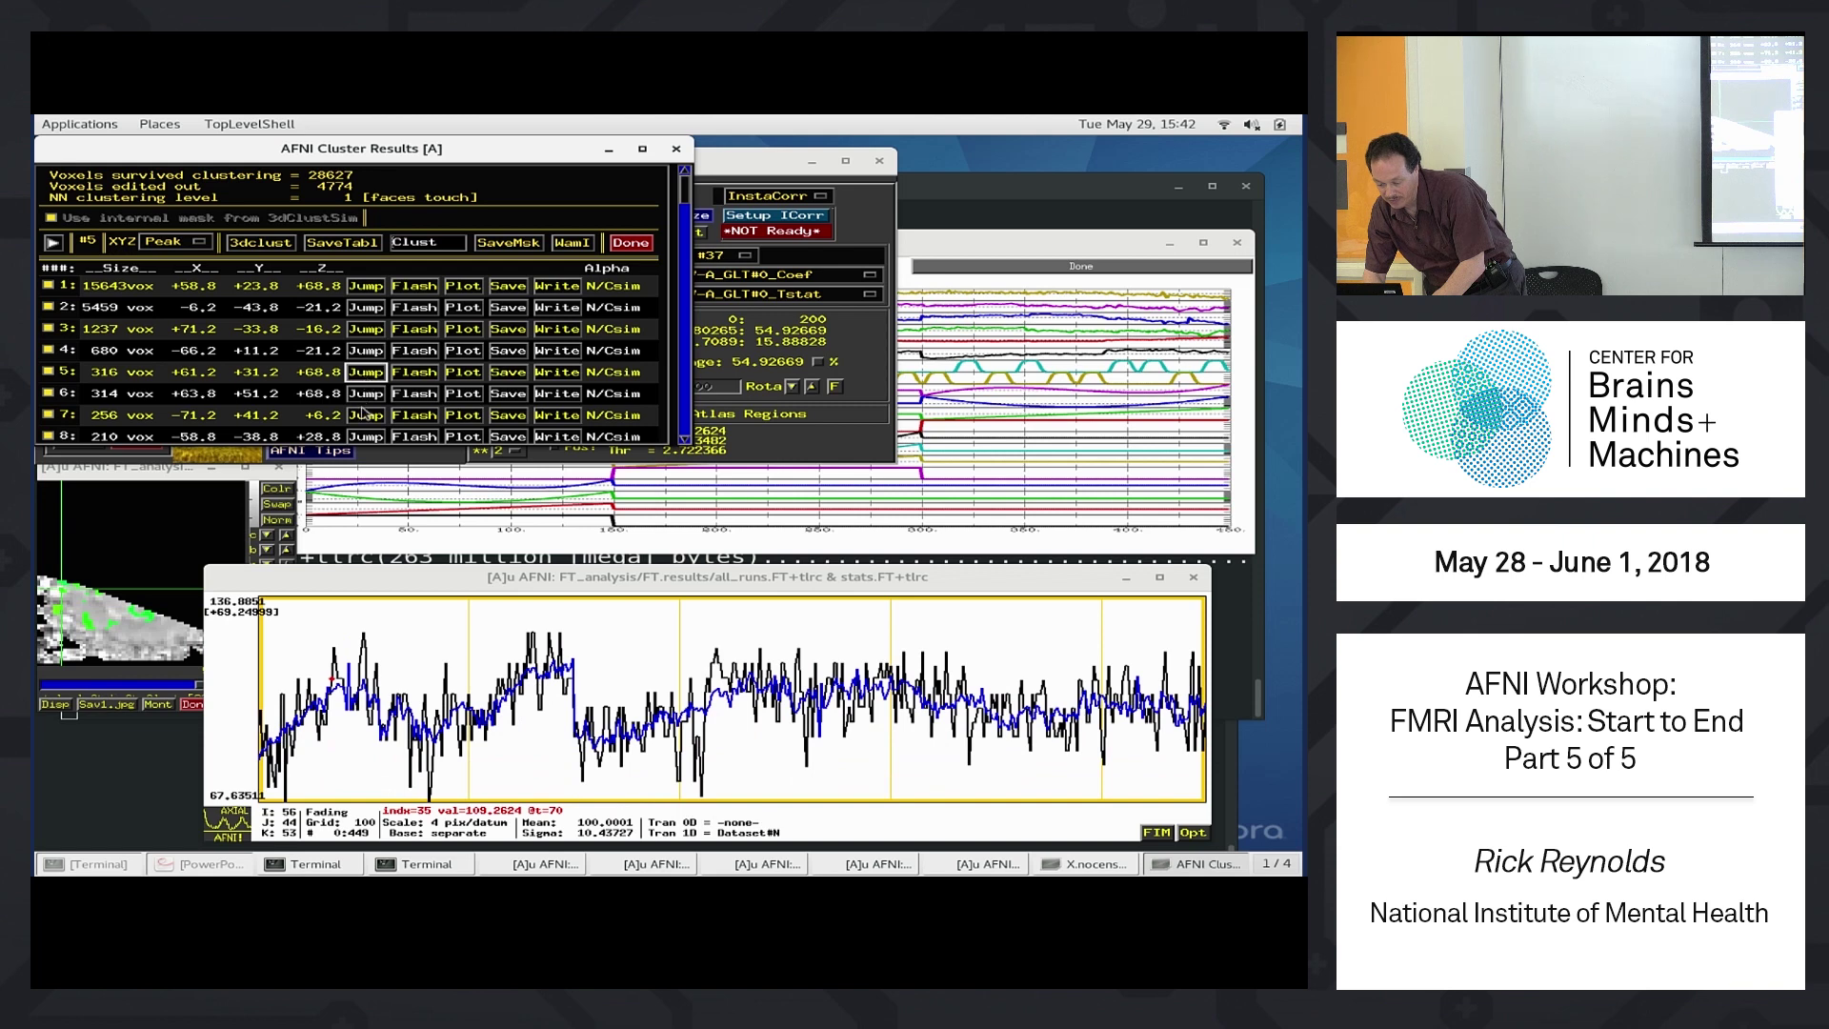
{"action": "left_click", "coordinate": [362, 394]}
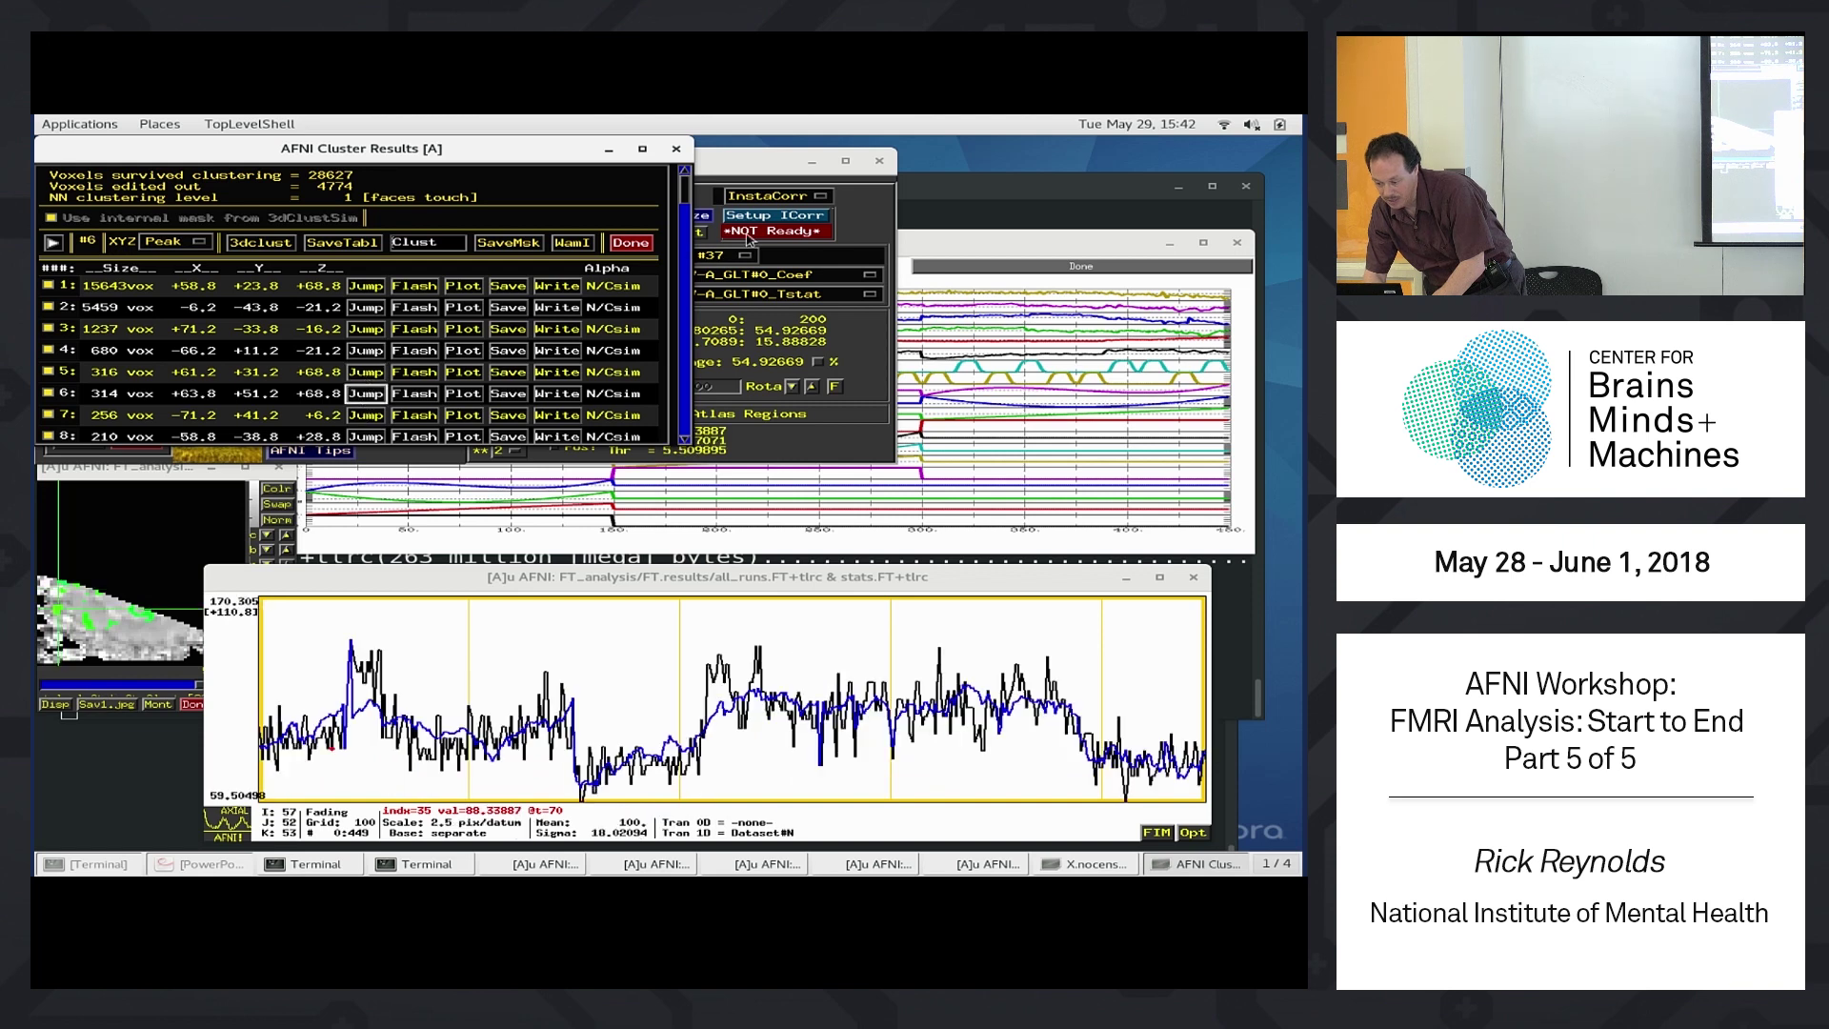
Step: Adjust the overlay threshold slider, settling at 3.70
{"action": "left_click", "coordinate": [767, 162]}
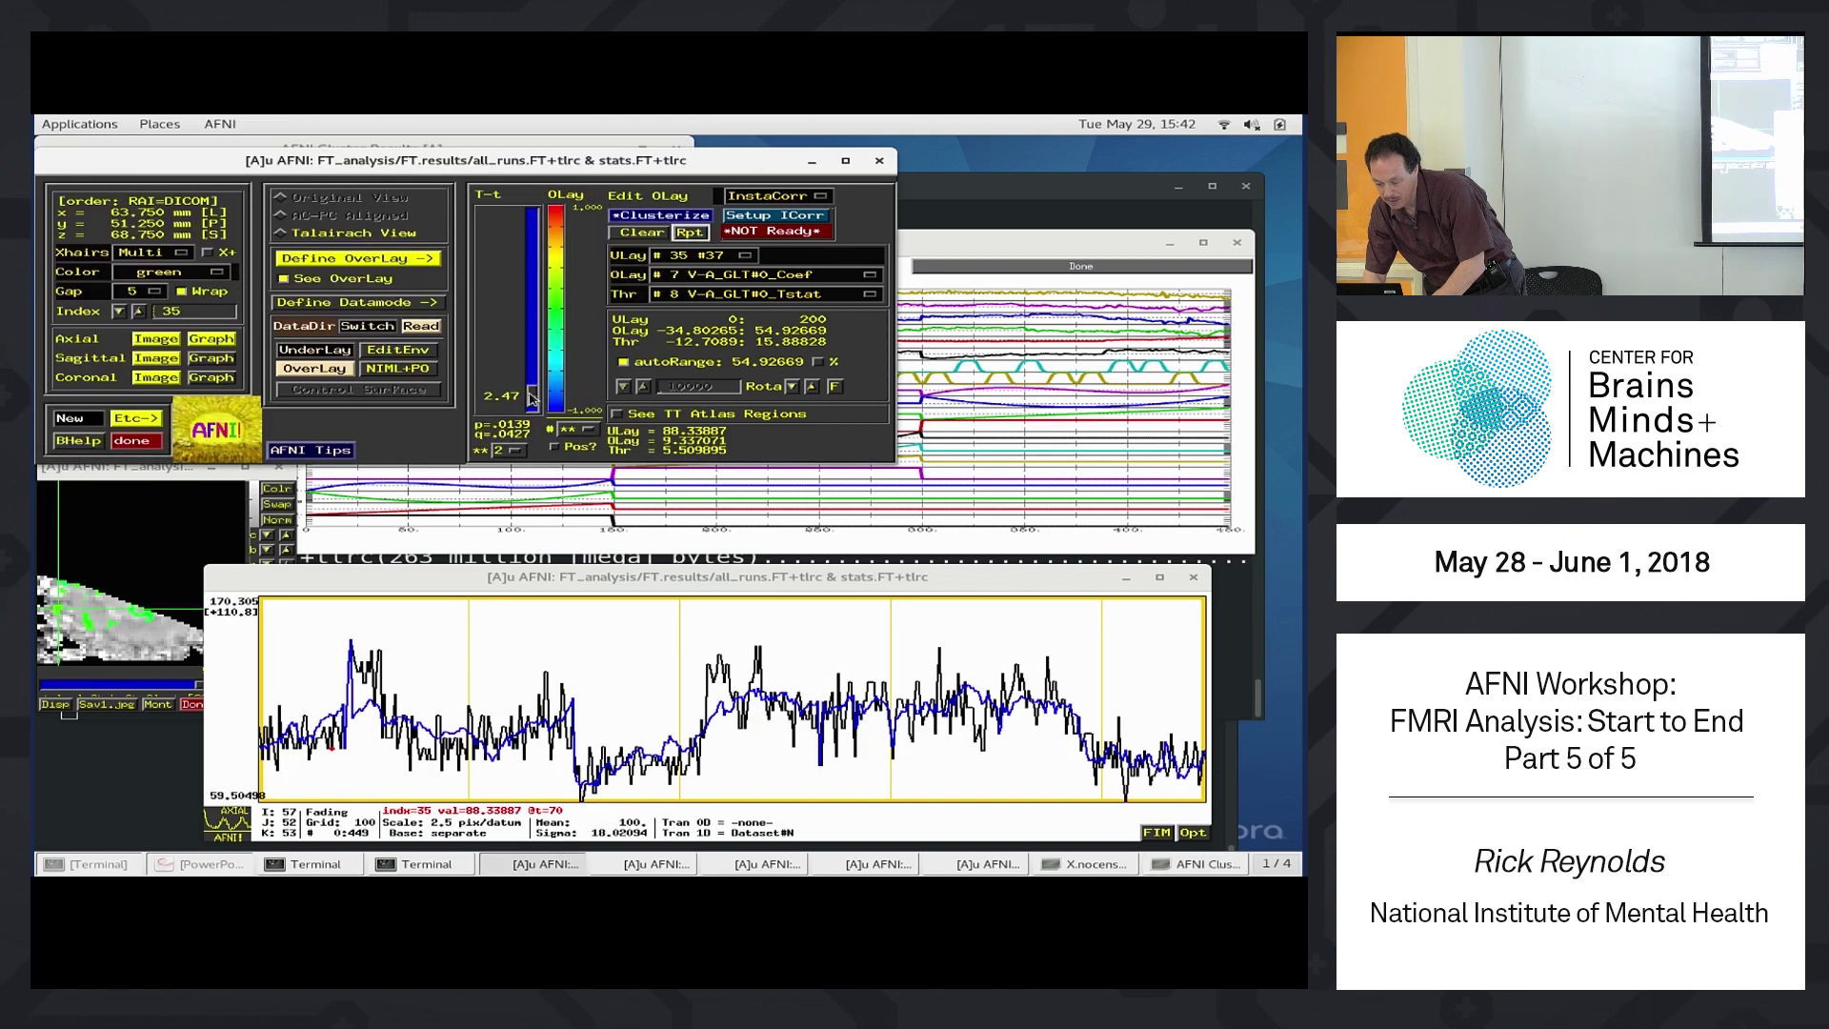
{"action": "left_click_drag", "start_coordinate": [531, 386], "coordinate": [531, 379]}
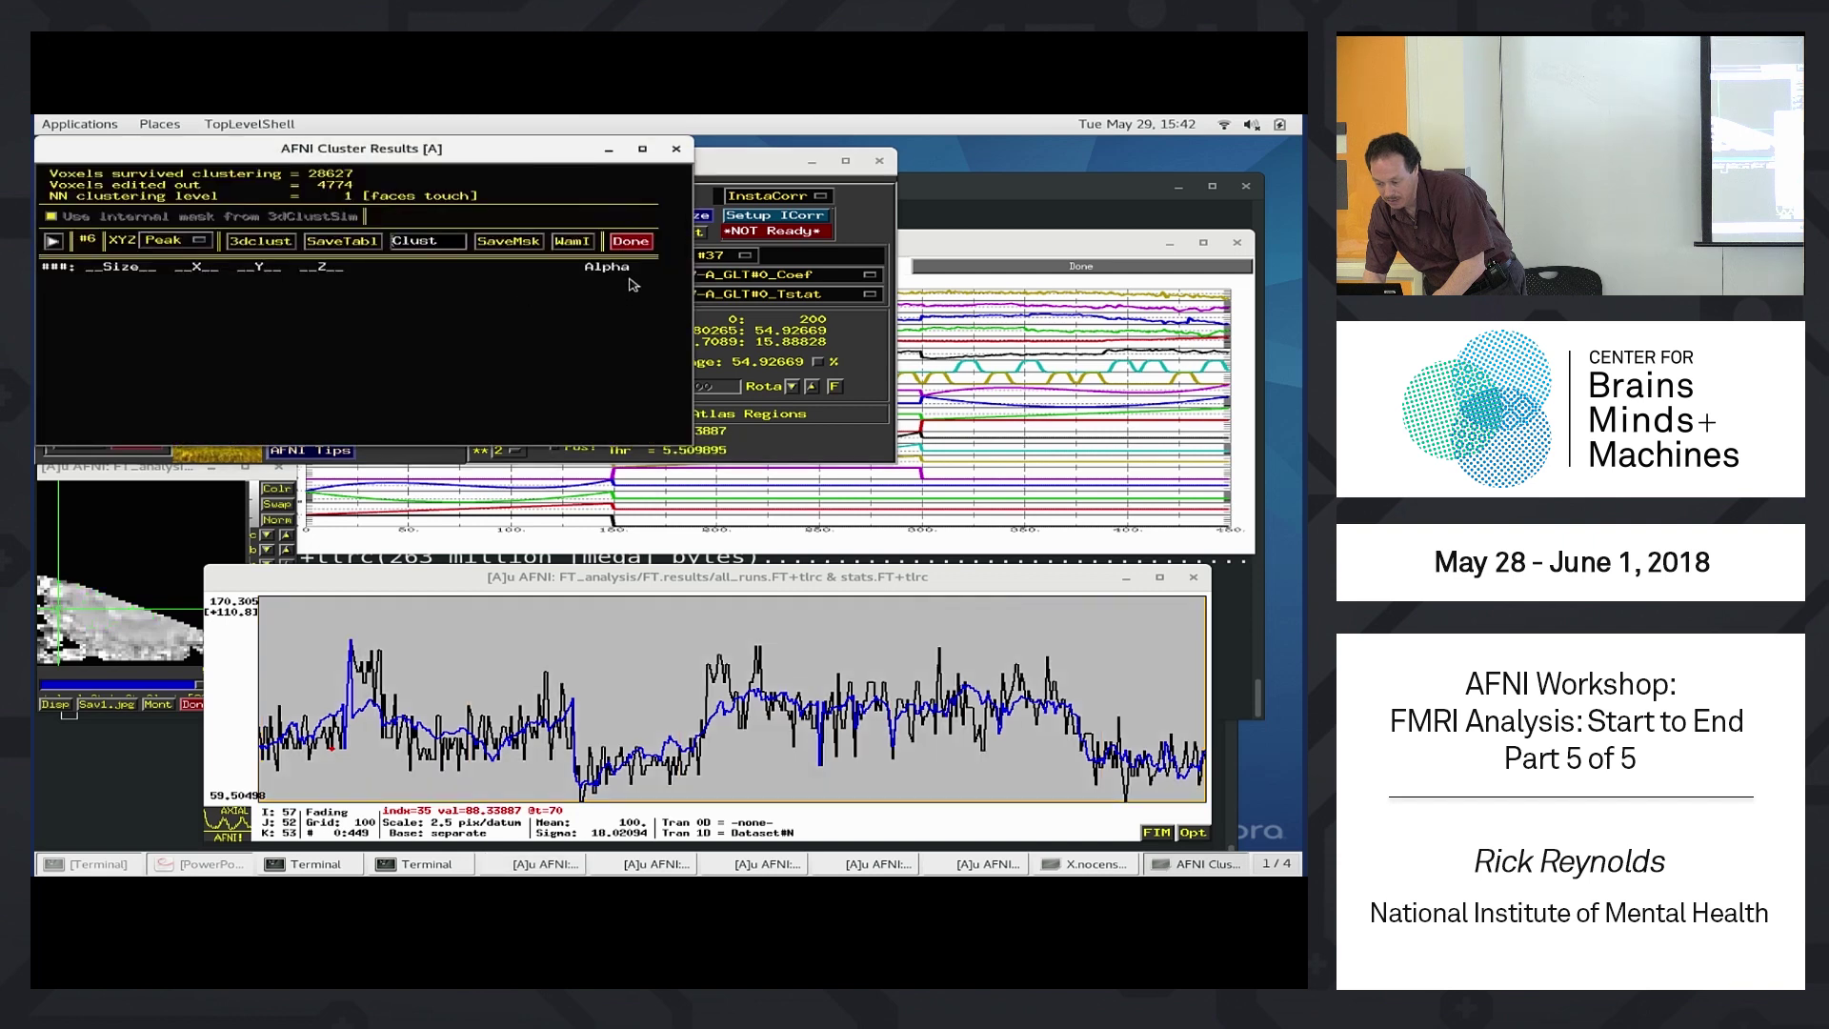
{"action": "left_click", "coordinate": [718, 167]}
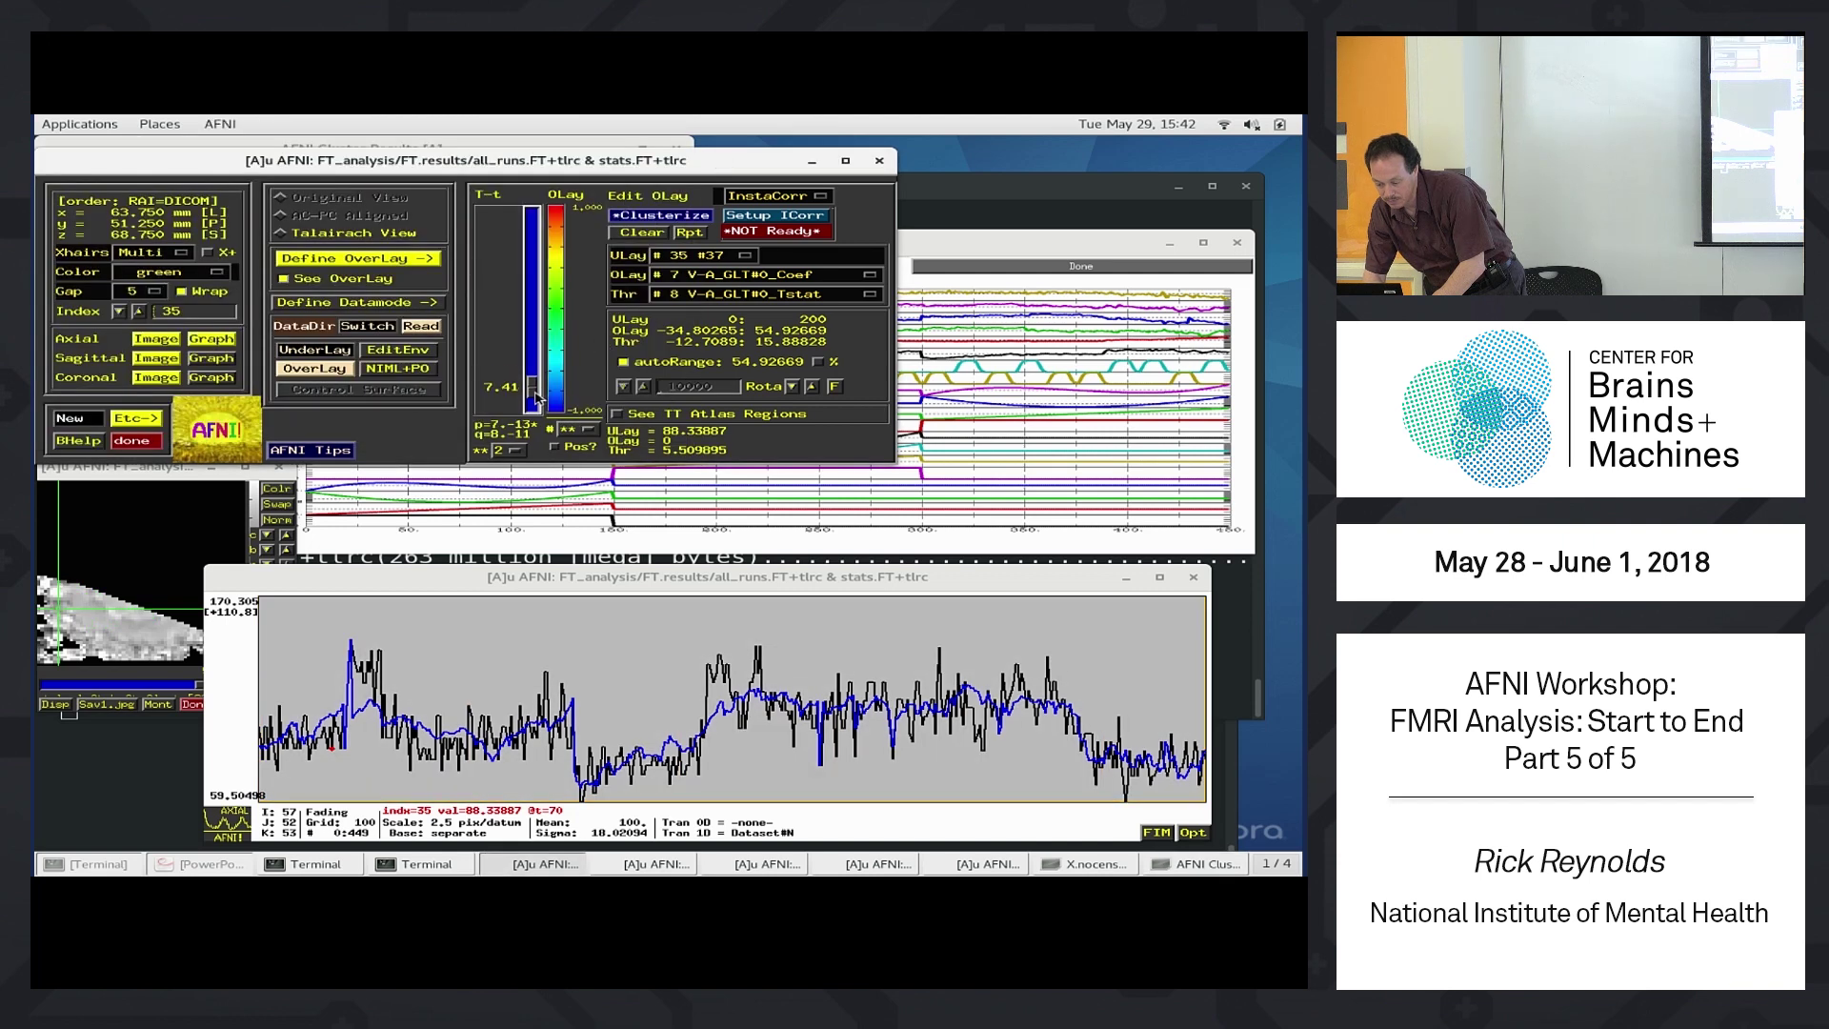
{"action": "left_click_drag", "start_coordinate": [537, 385], "coordinate": [536, 393]}
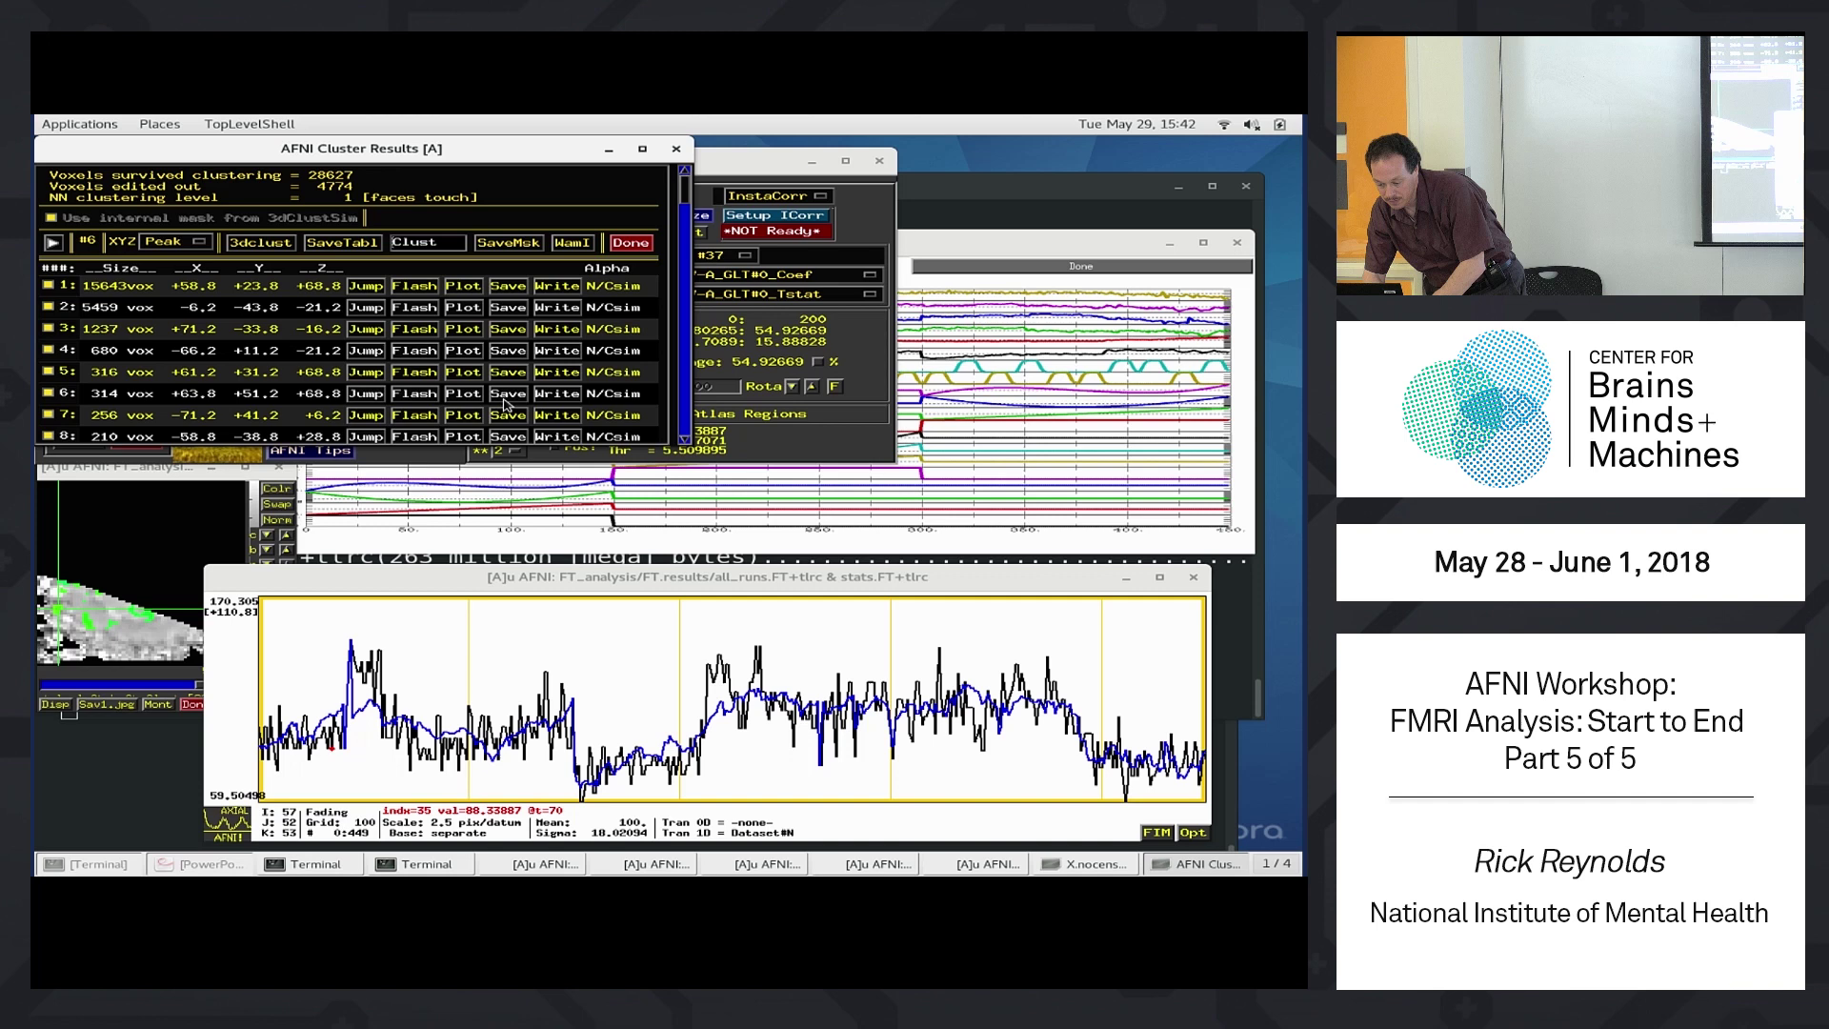
{"action": "left_click", "coordinate": [701, 188]}
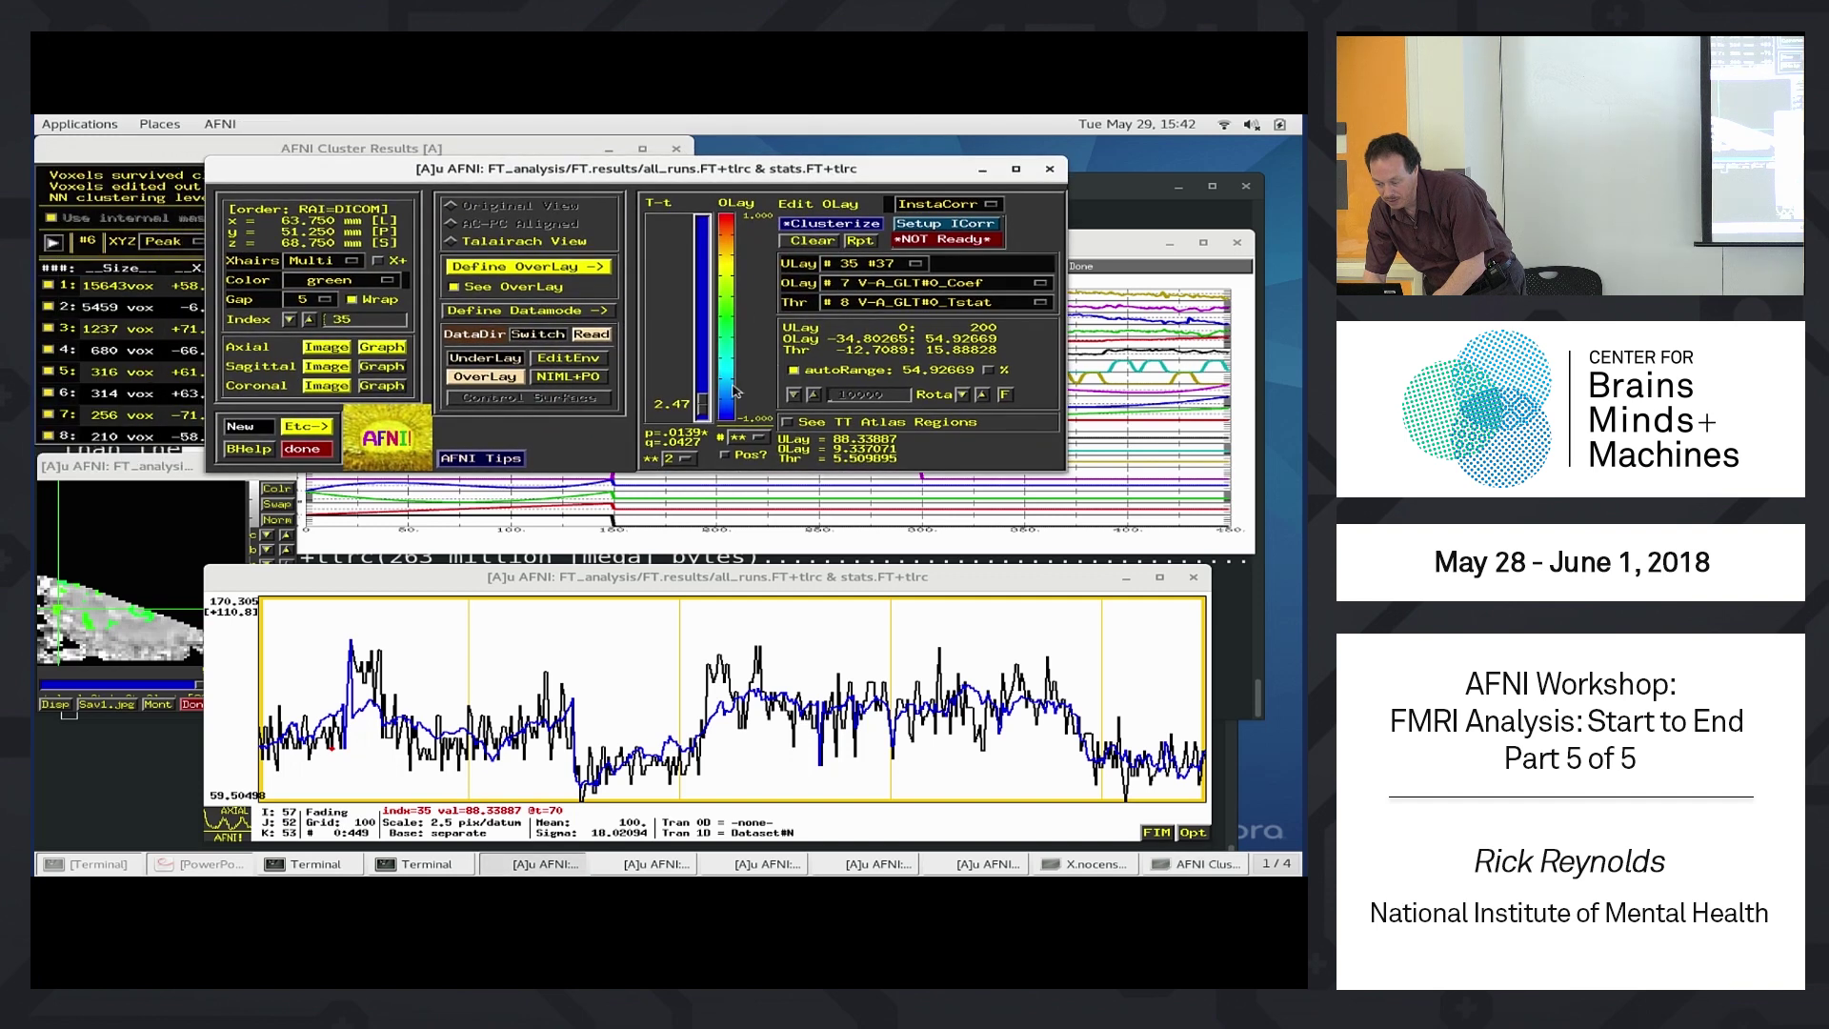
{"action": "left_click", "coordinate": [705, 388]}
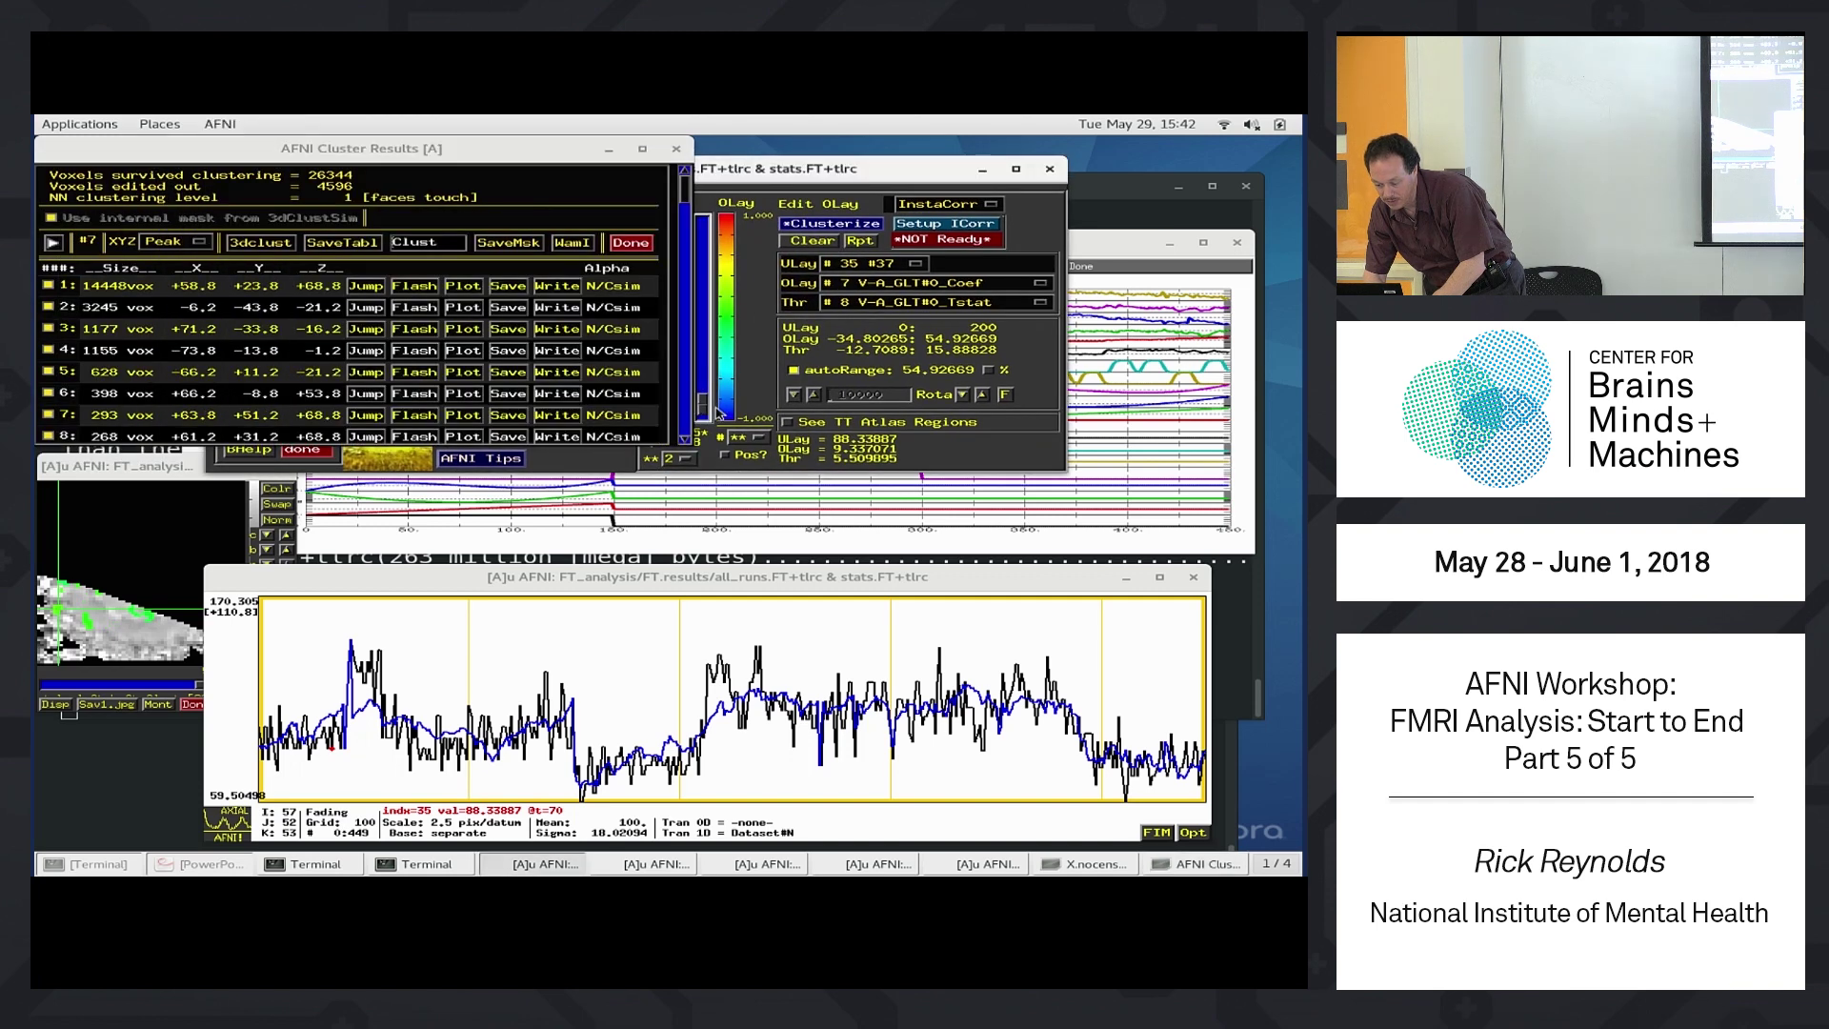
{"action": "left_click", "coordinate": [708, 410]}
{"action": "left_click", "coordinate": [706, 392]}
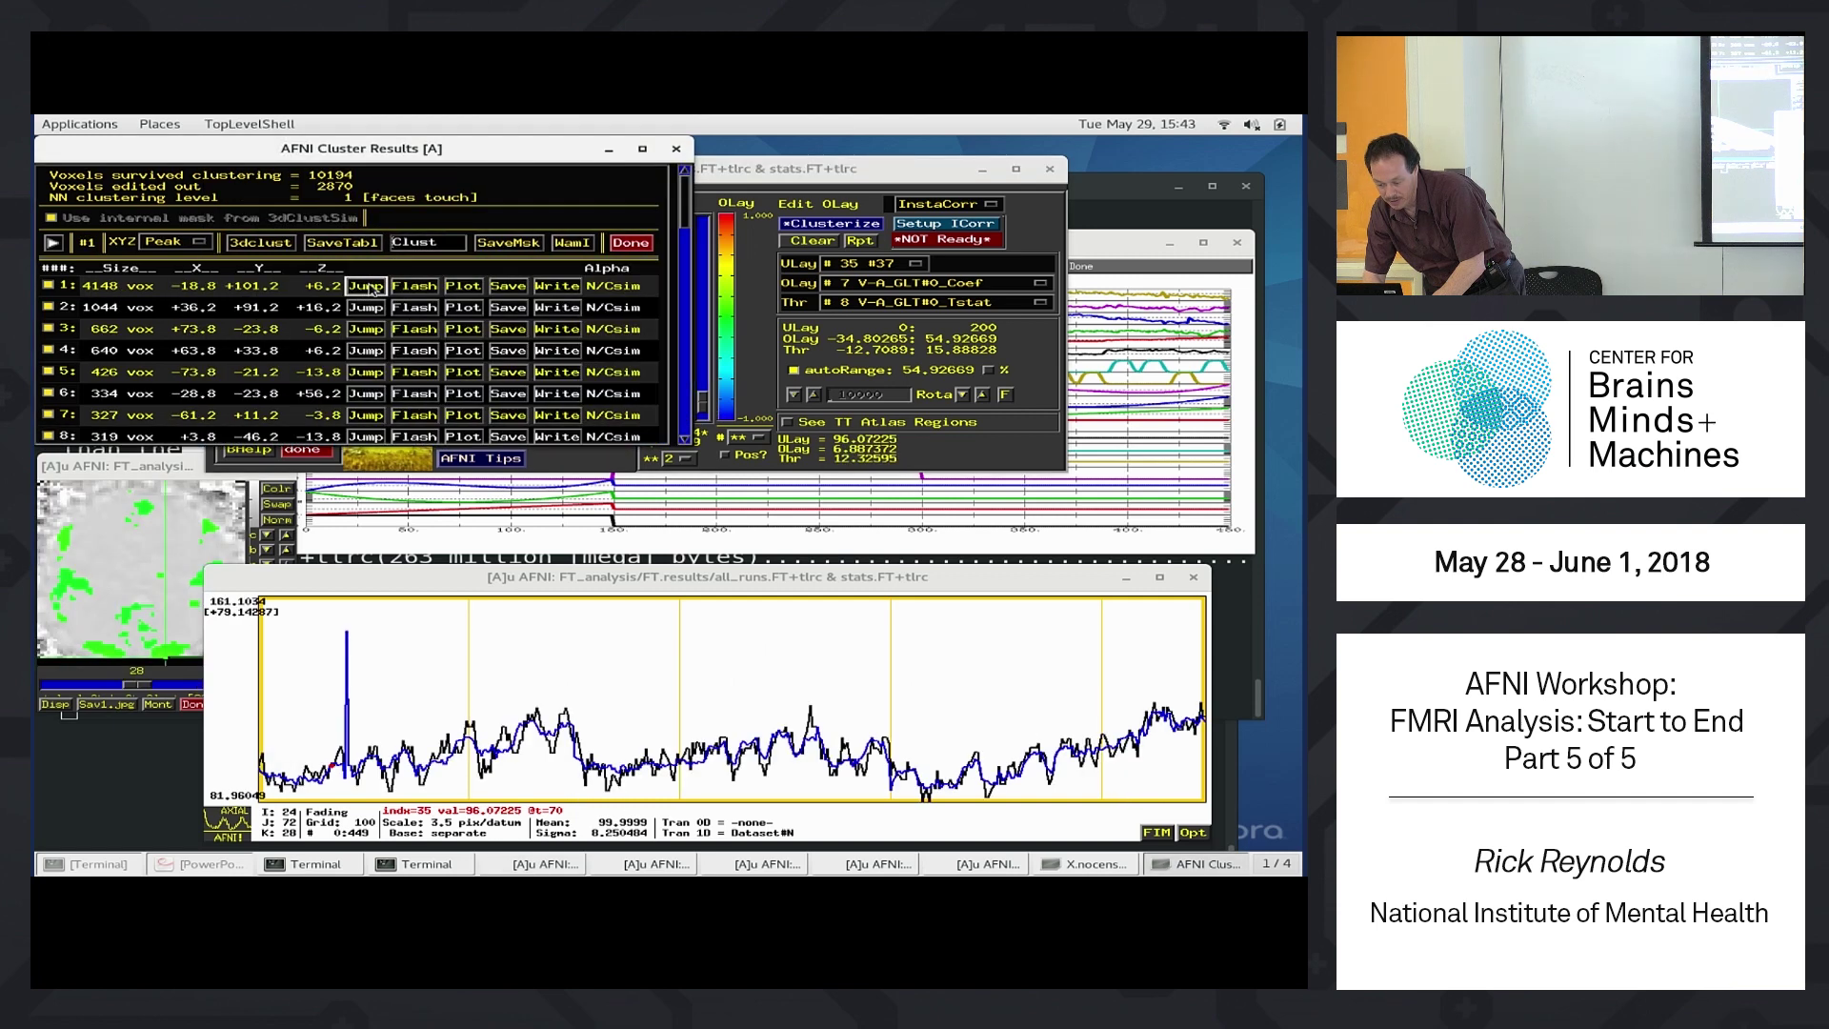
Step: Jump to the two largest remaining clusters, then close the Cluster Results table
{"action": "left_click", "coordinate": [367, 286]}
{"action": "left_click", "coordinate": [366, 307]}
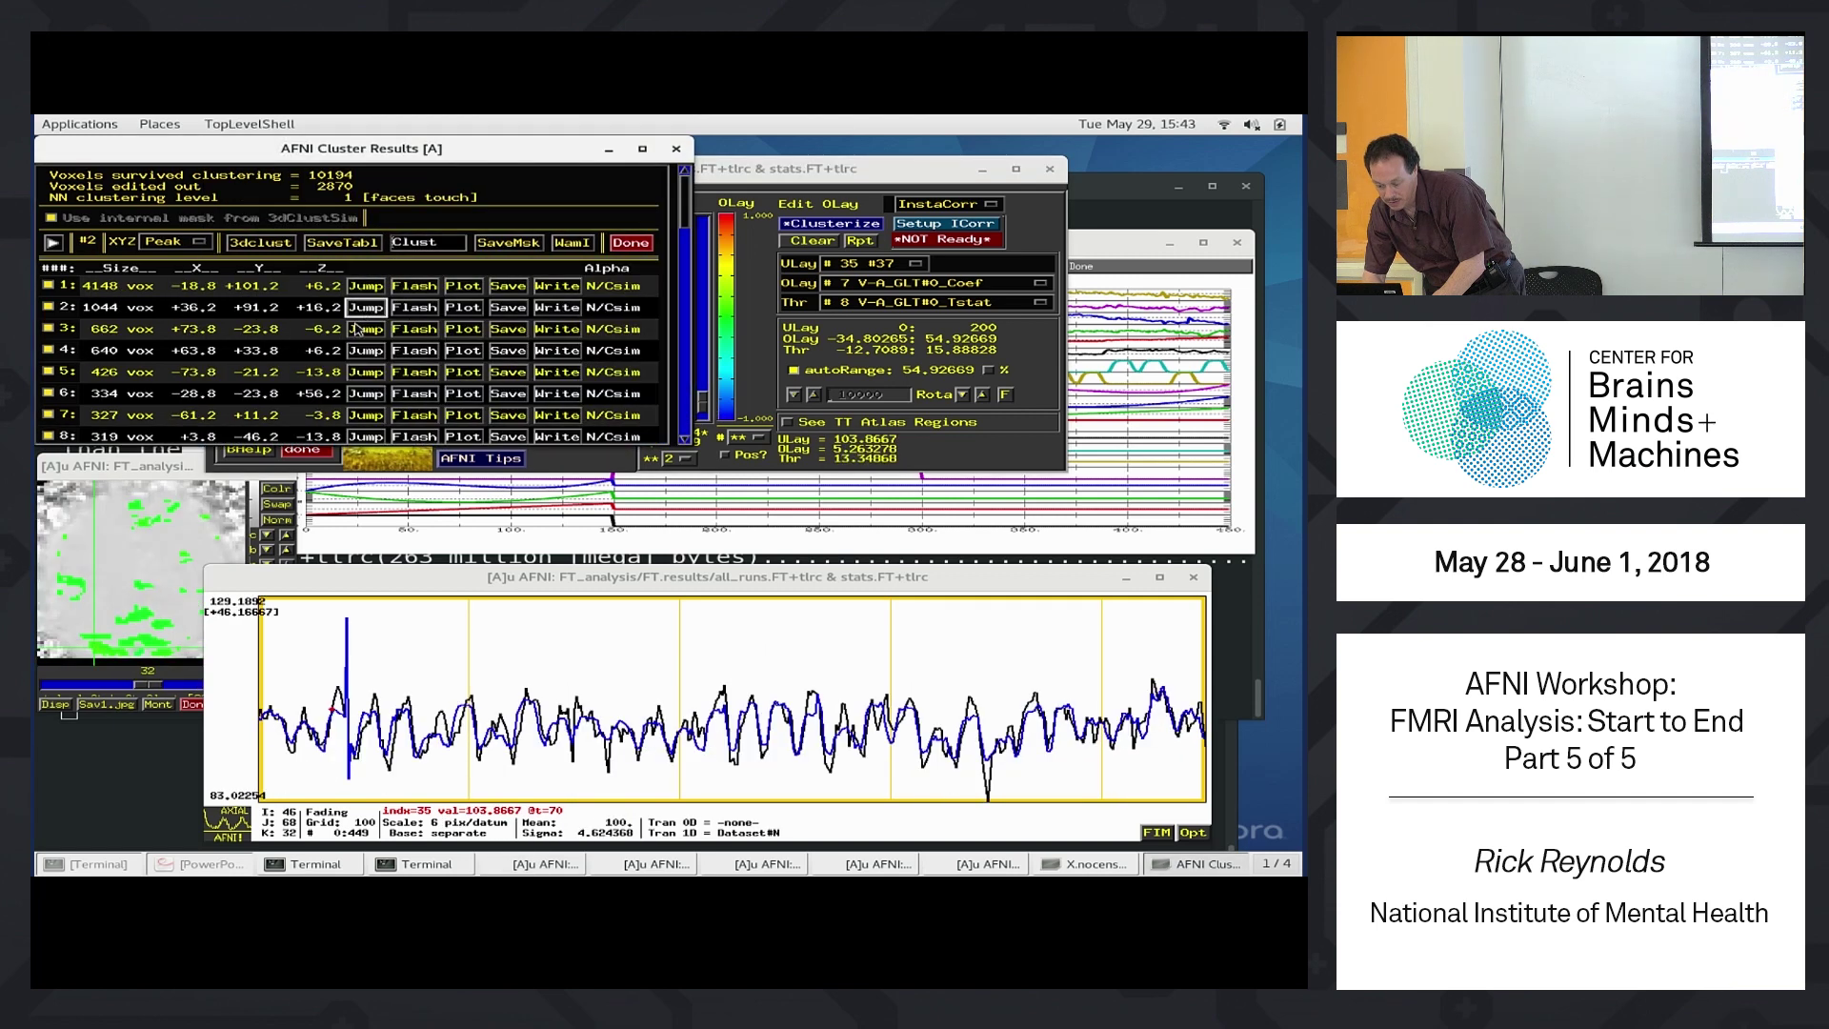
{"action": "left_click_drag", "start_coordinate": [585, 582], "coordinate": [635, 541]}
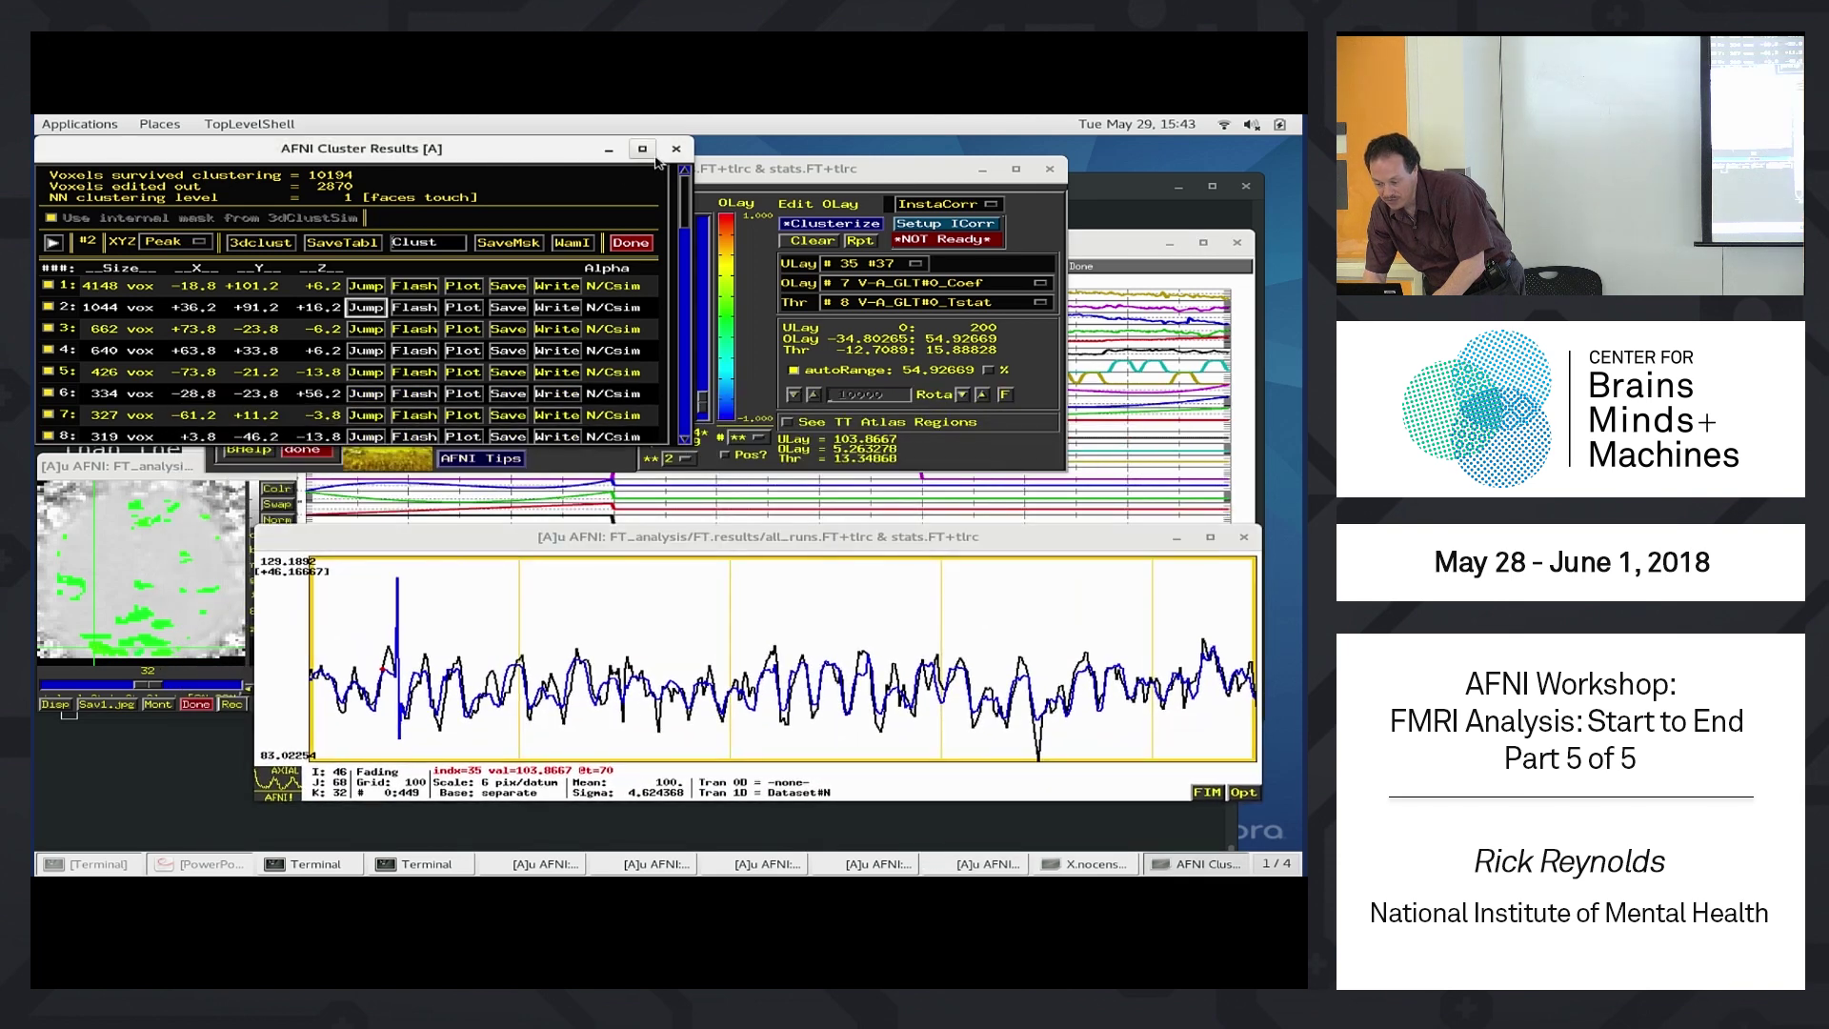
{"action": "left_click", "coordinate": [675, 150]}
Step: Open coronal and sagittal slice views and set the underlay to anat_w_skull_warped
{"action": "left_click", "coordinate": [324, 345]}
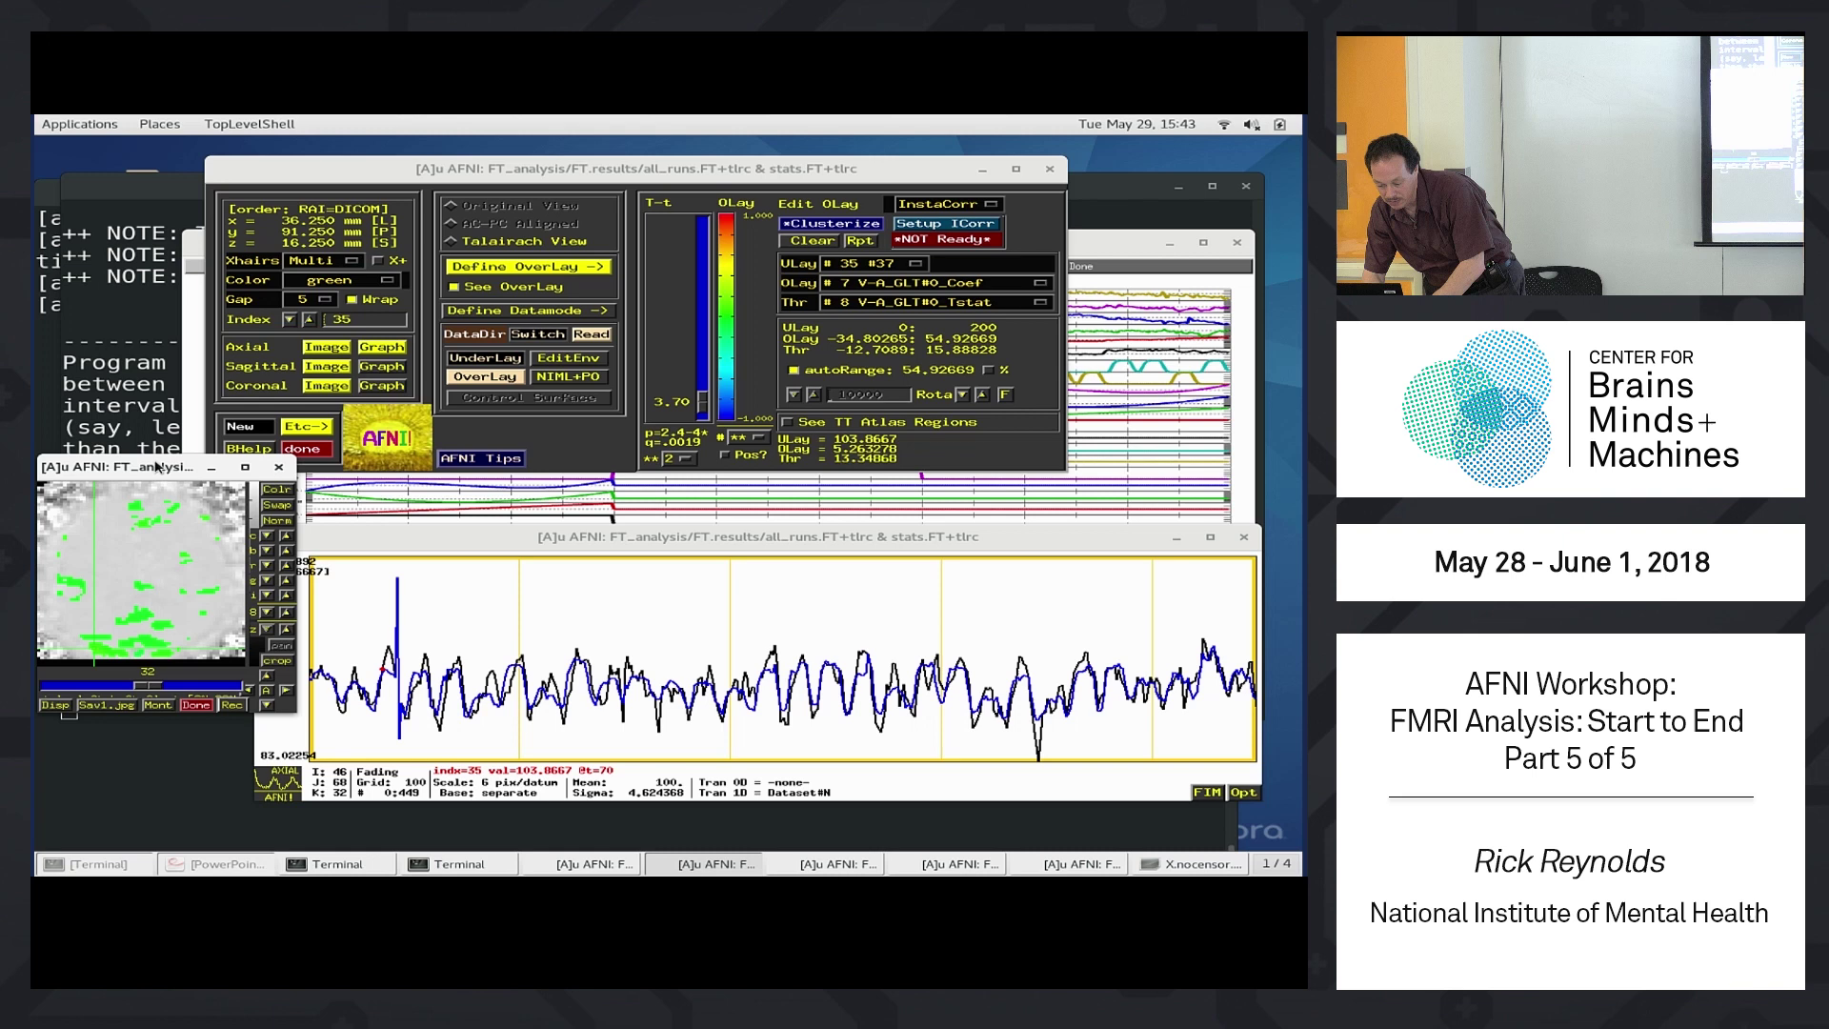
{"action": "left_click", "coordinate": [324, 385]}
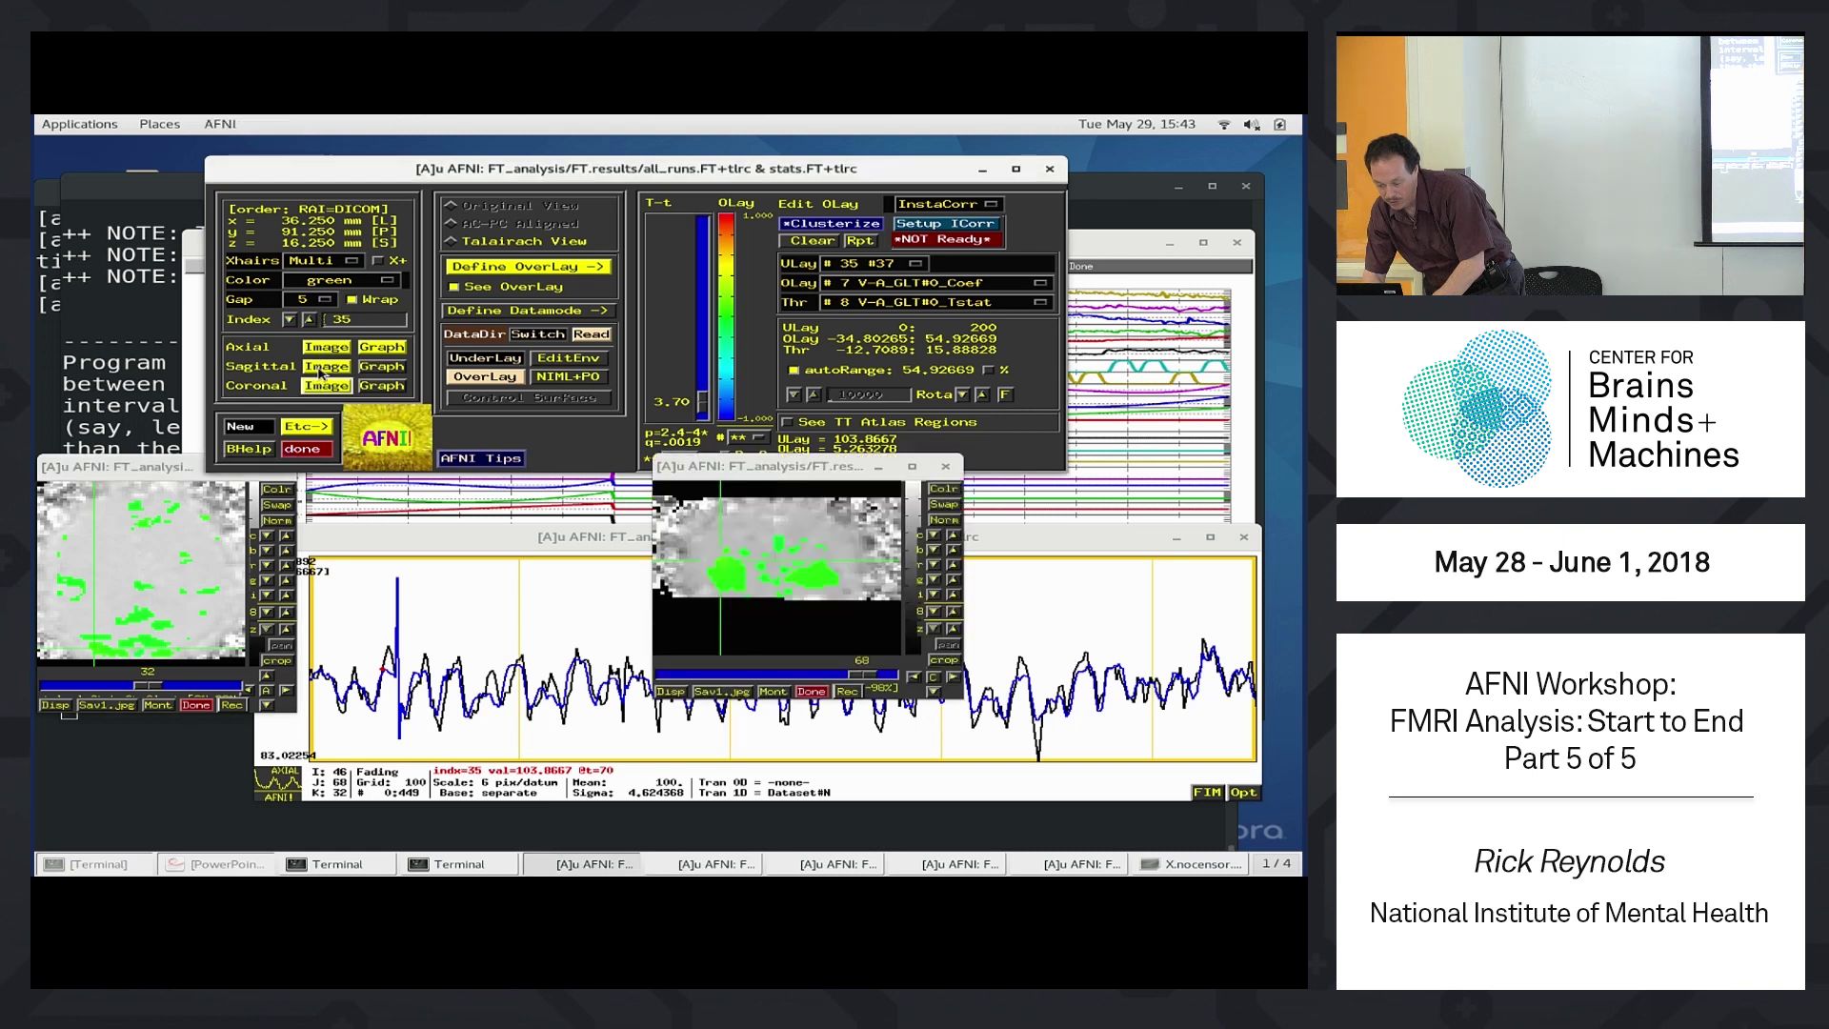
{"action": "left_click", "coordinate": [324, 367]}
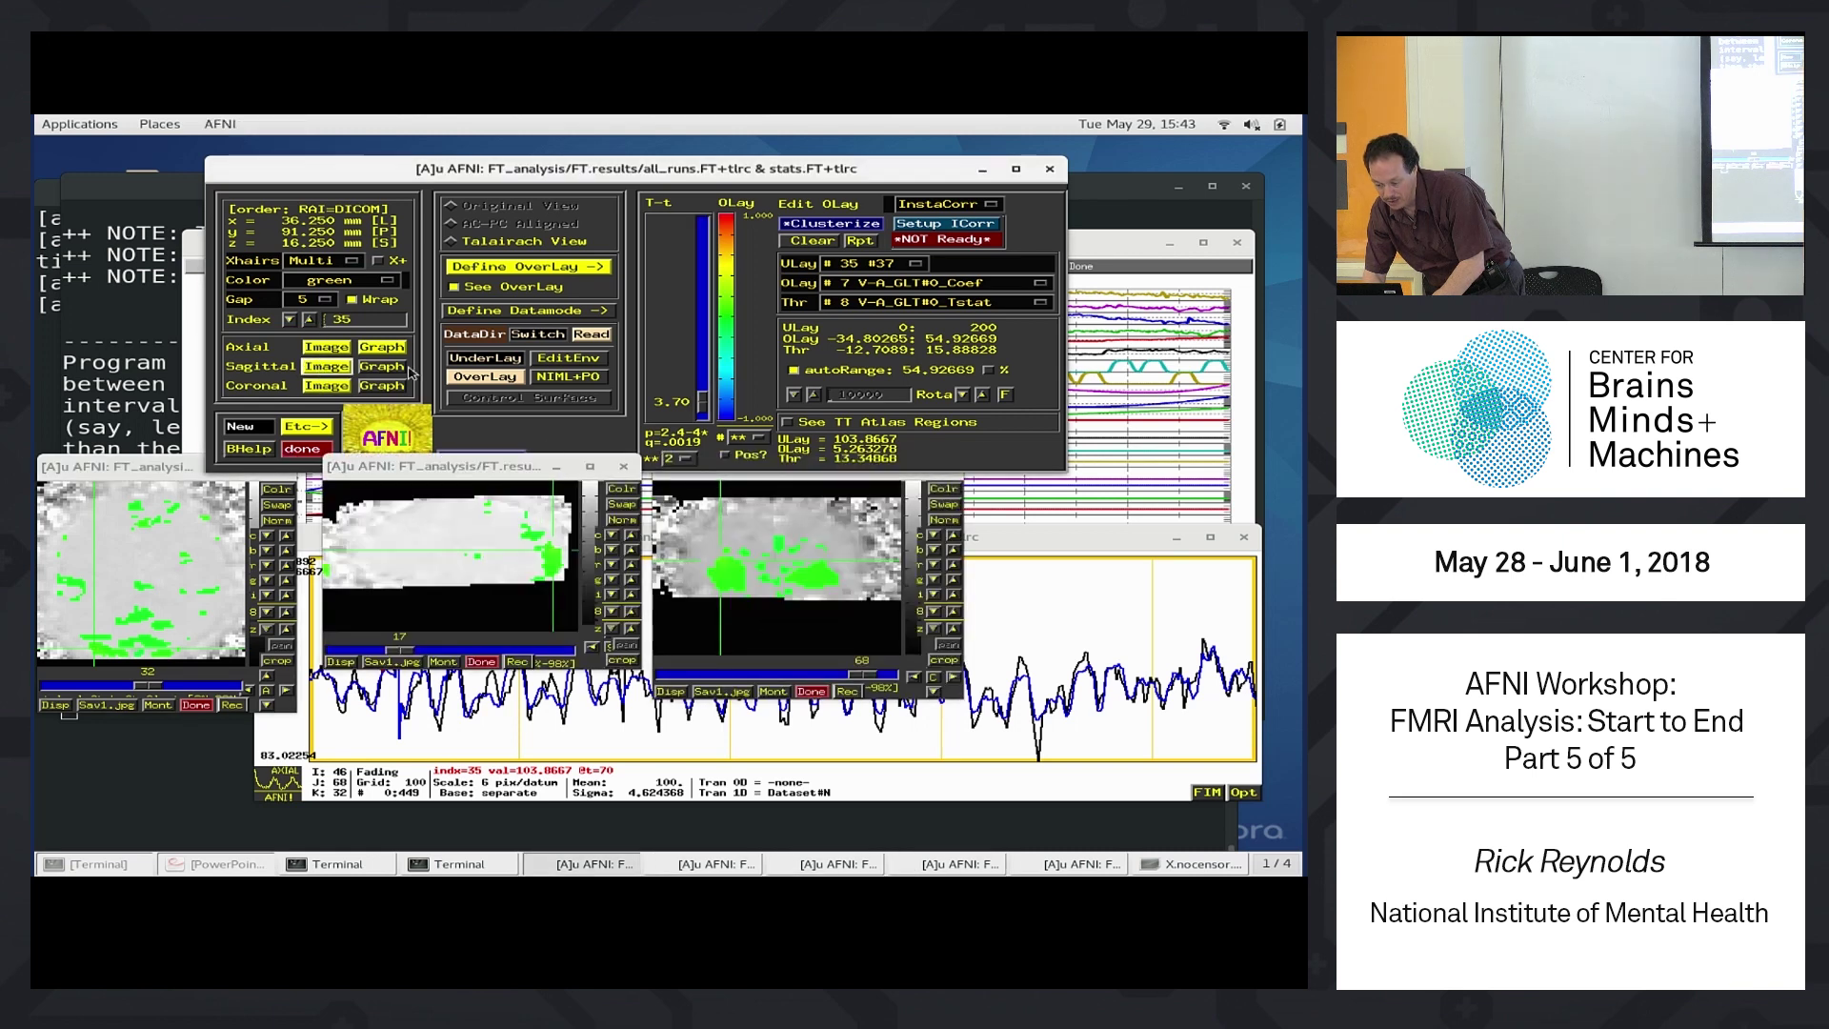
{"action": "left_click", "coordinate": [494, 362]}
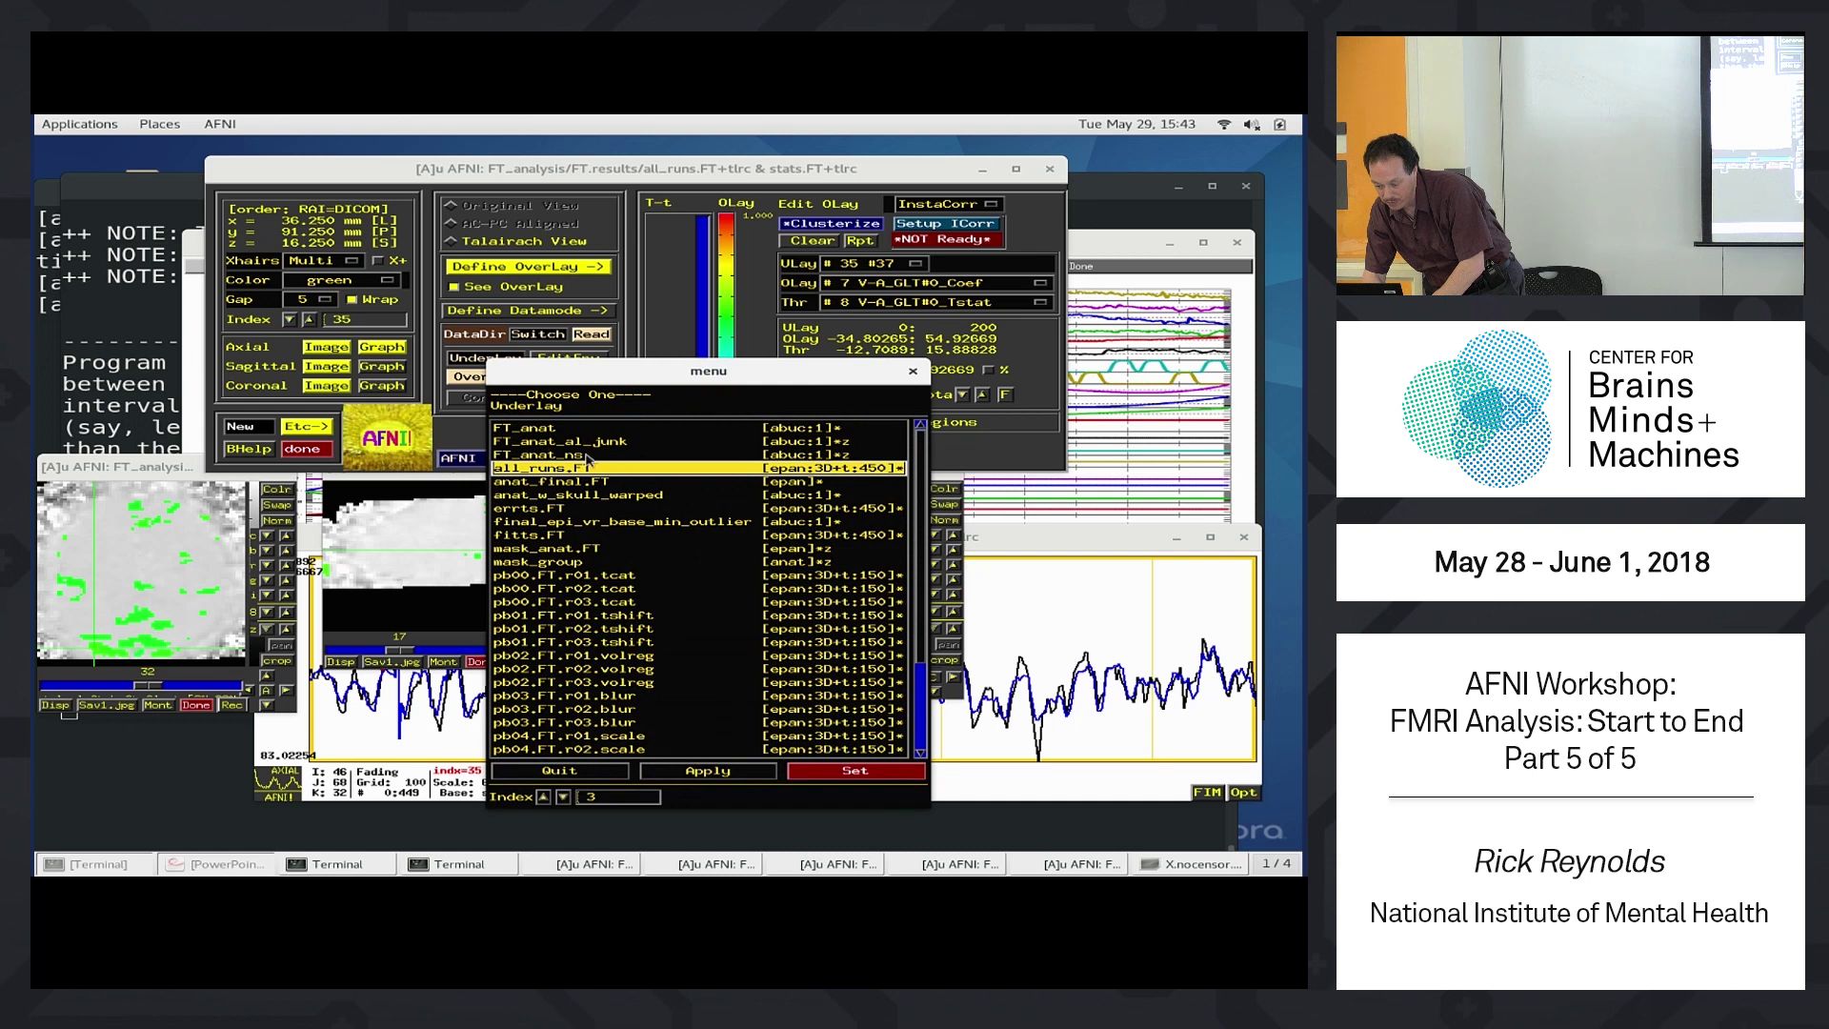
{"action": "left_click", "coordinate": [607, 495]}
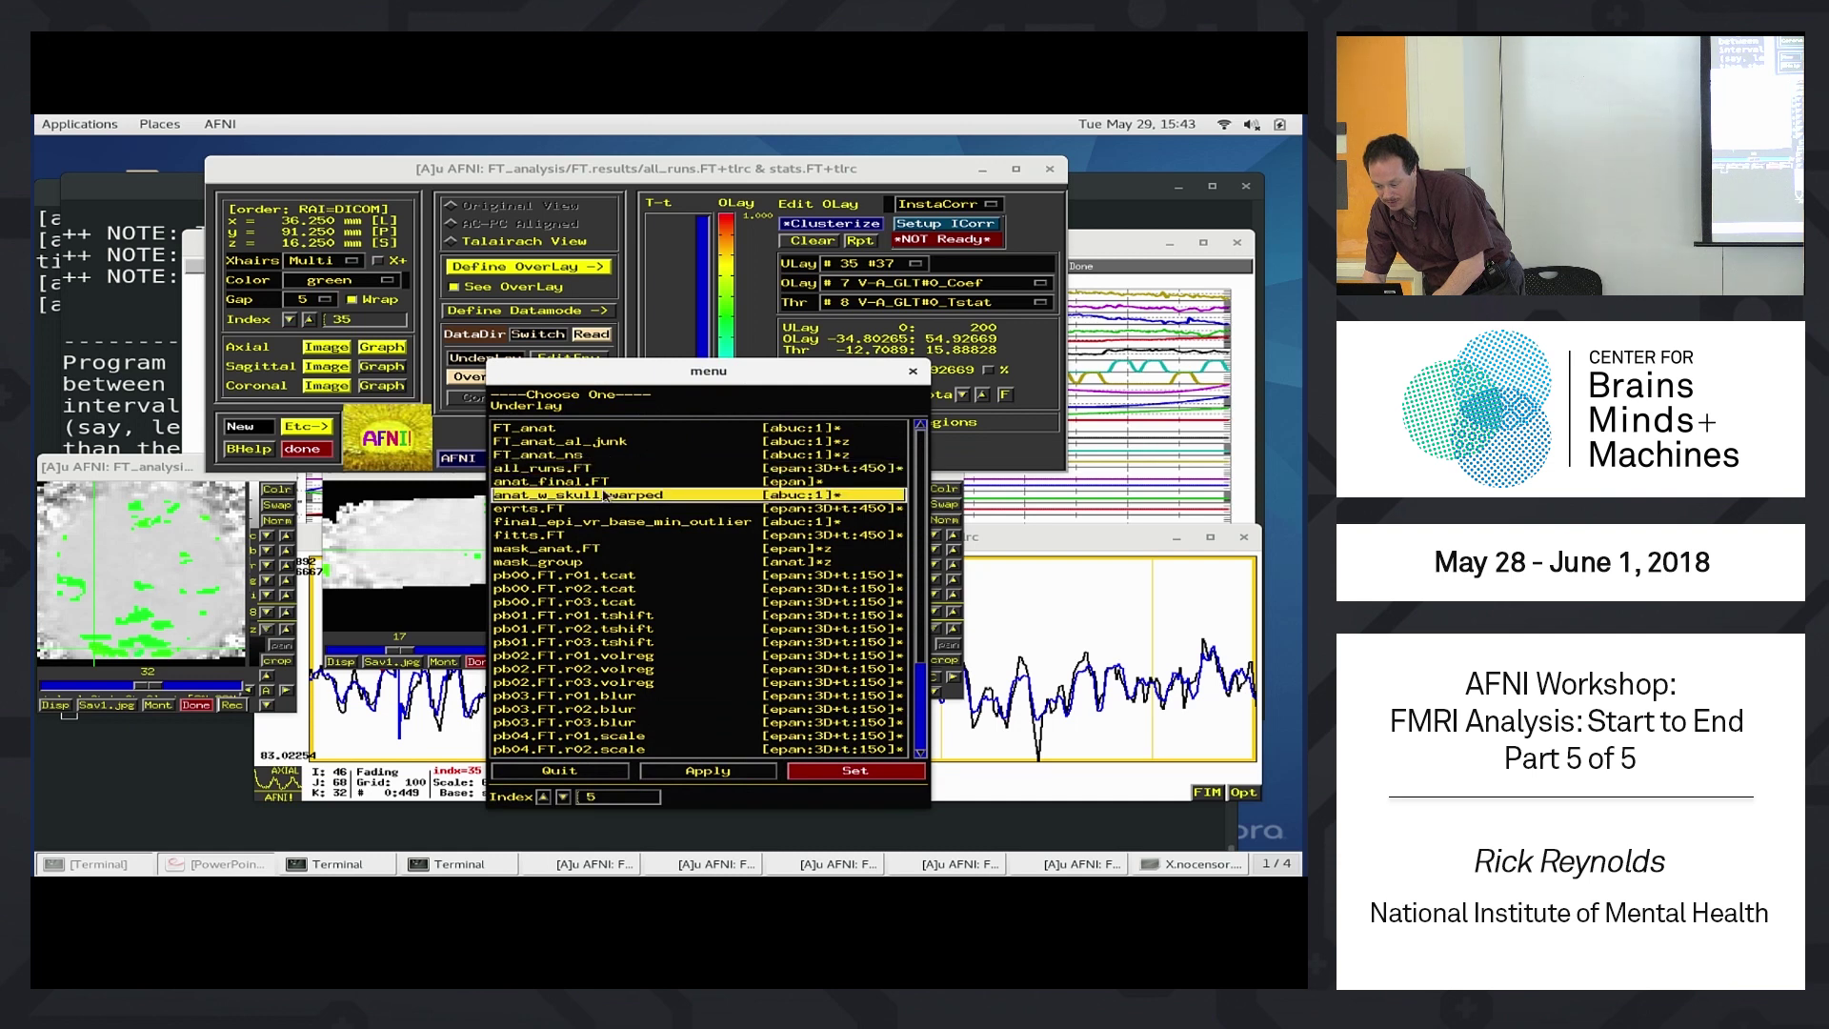
{"action": "left_click", "coordinate": [869, 771]}
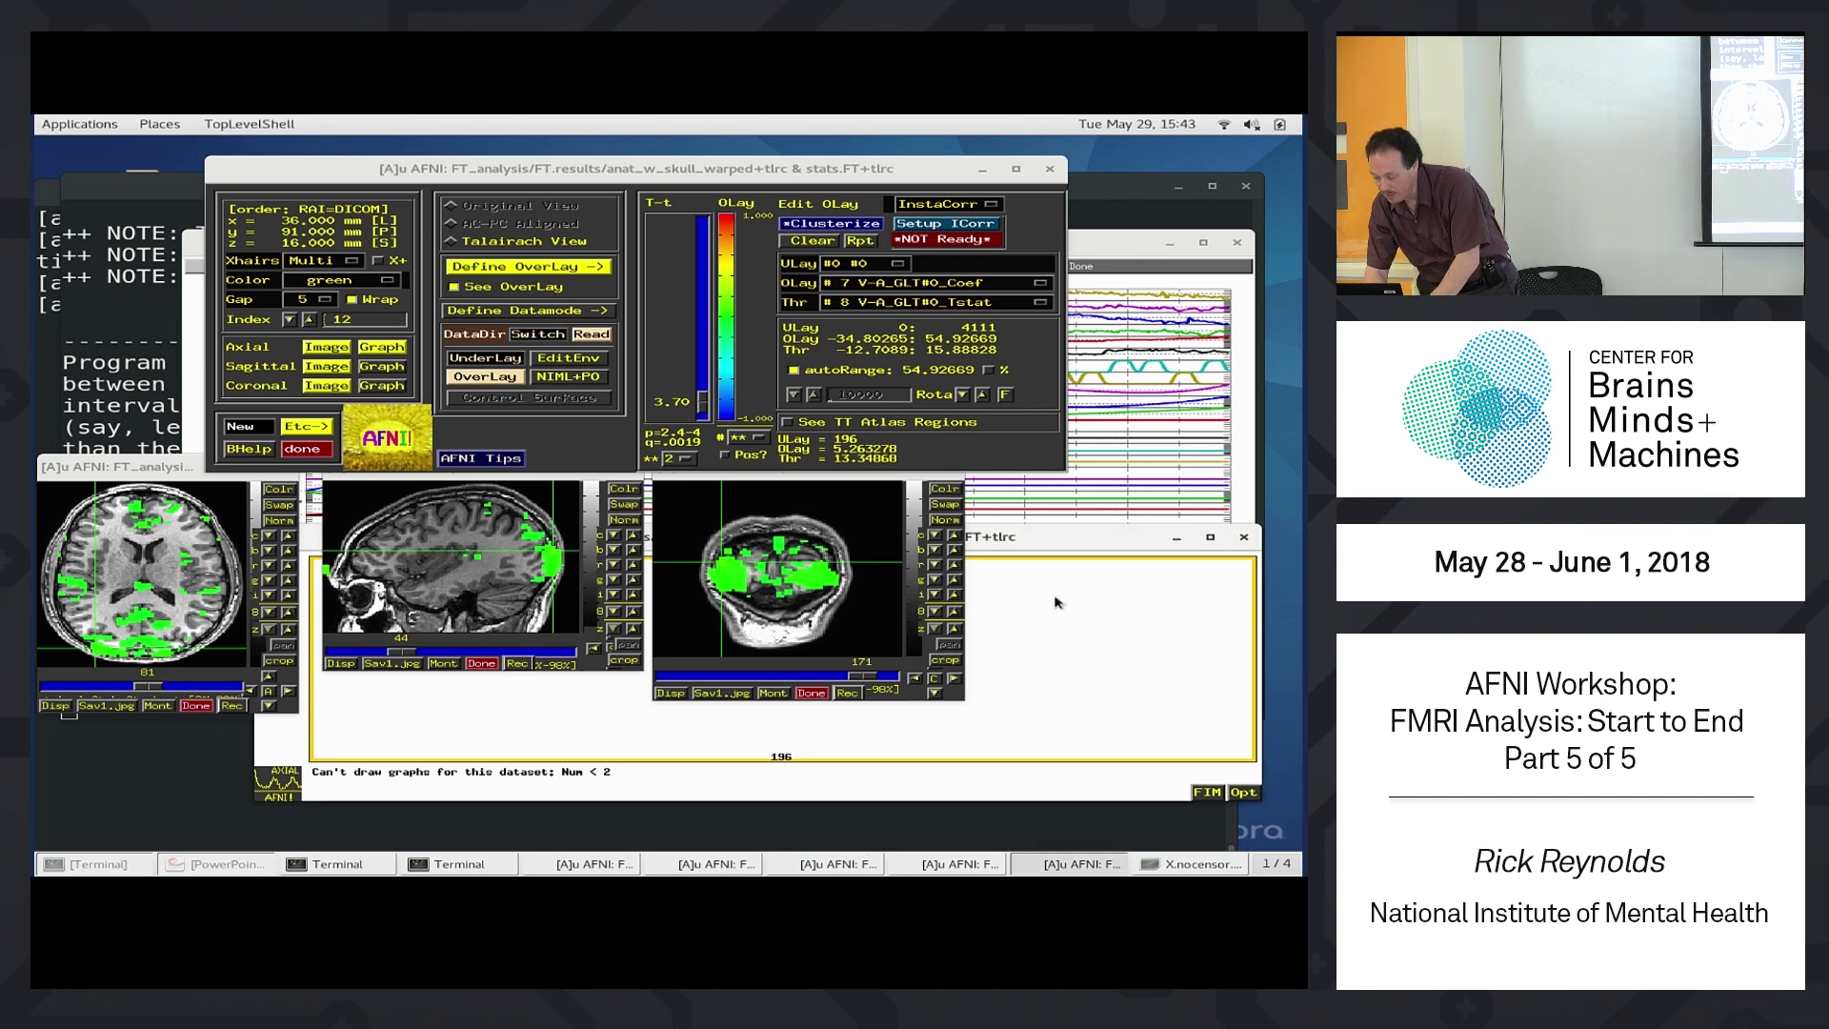
Step: Switch the underlay back to all_runs.FT
{"action": "left_click", "coordinate": [1036, 543]}
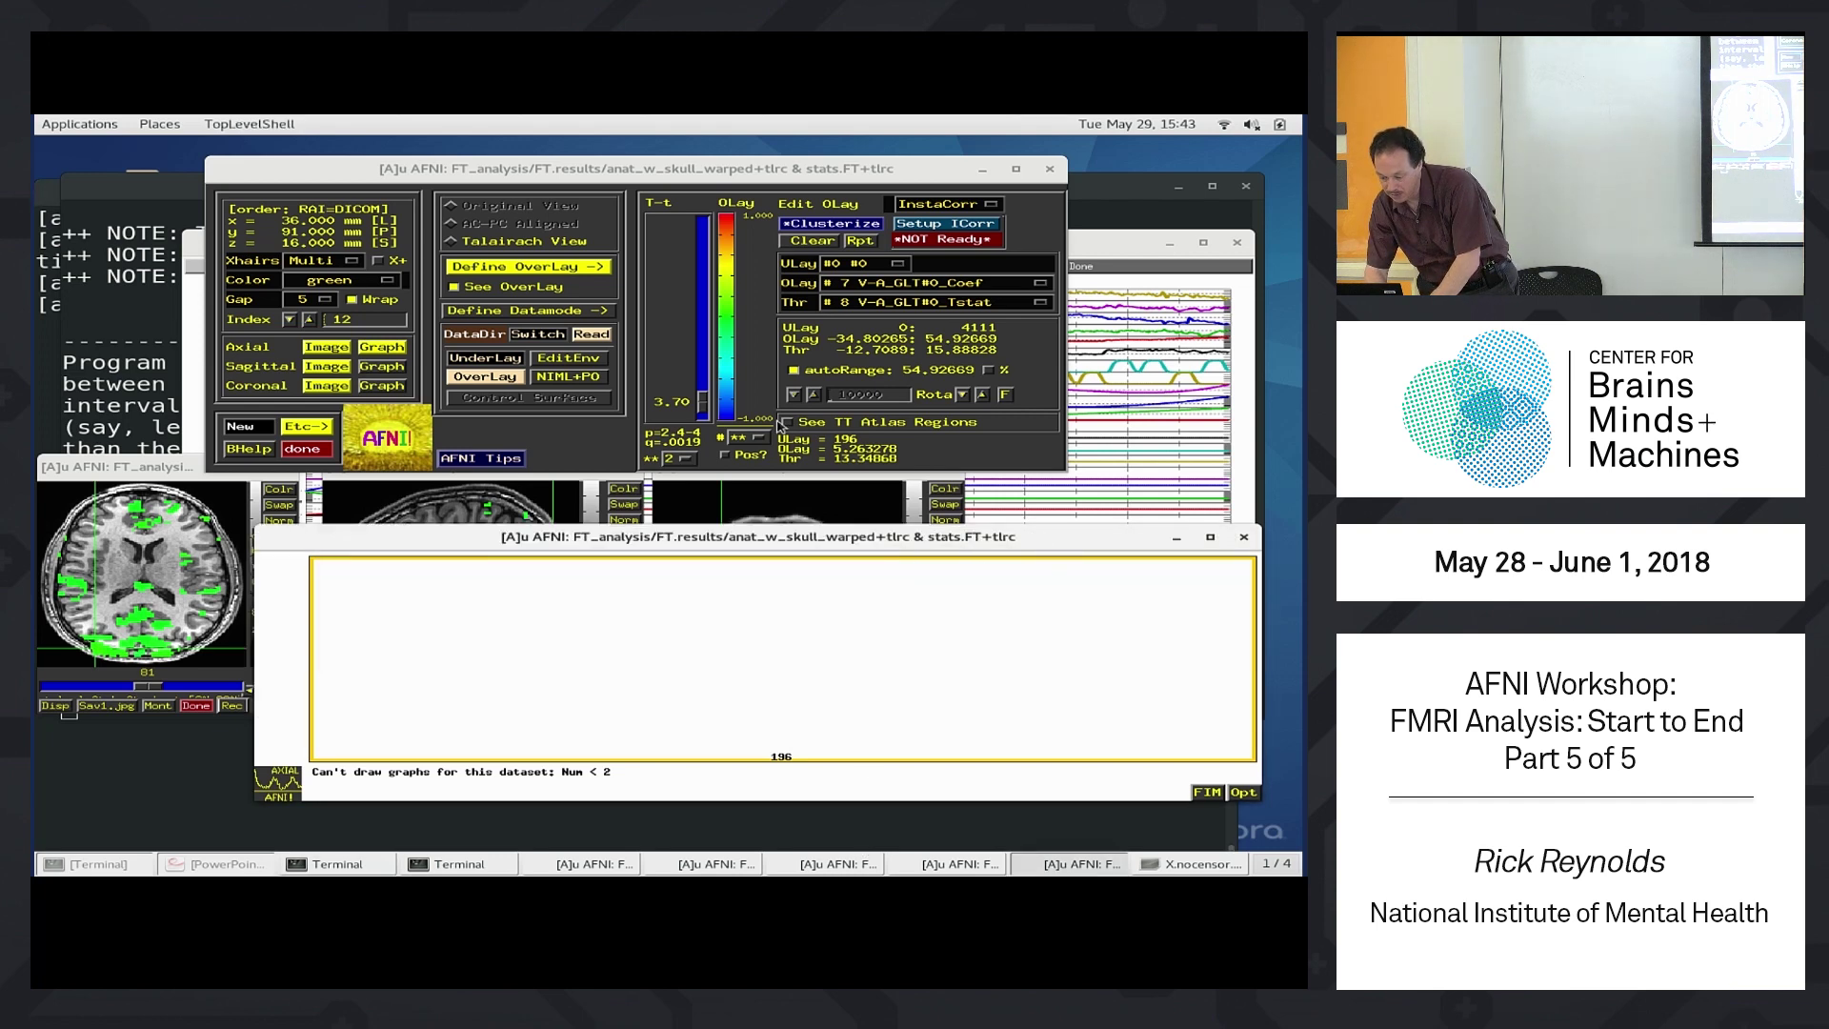
{"action": "left_click", "coordinate": [462, 358]}
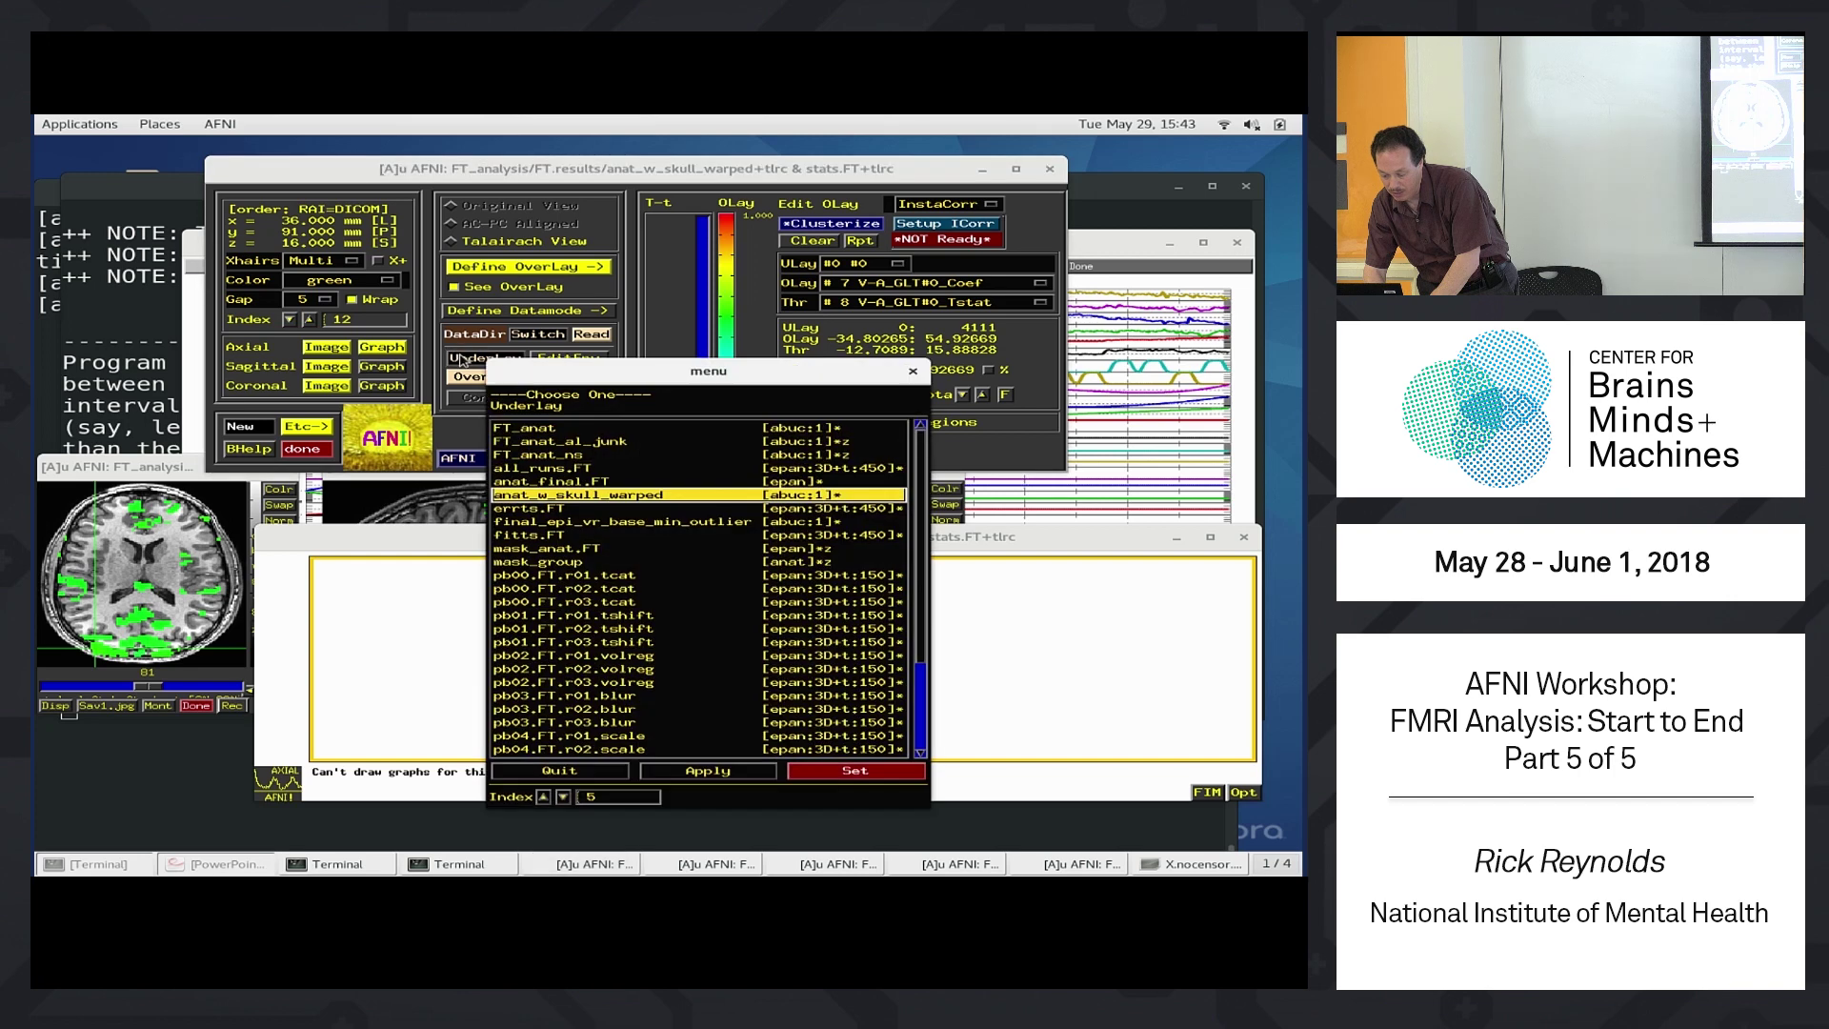
{"action": "left_click", "coordinate": [552, 469]}
{"action": "left_click", "coordinate": [853, 774]}
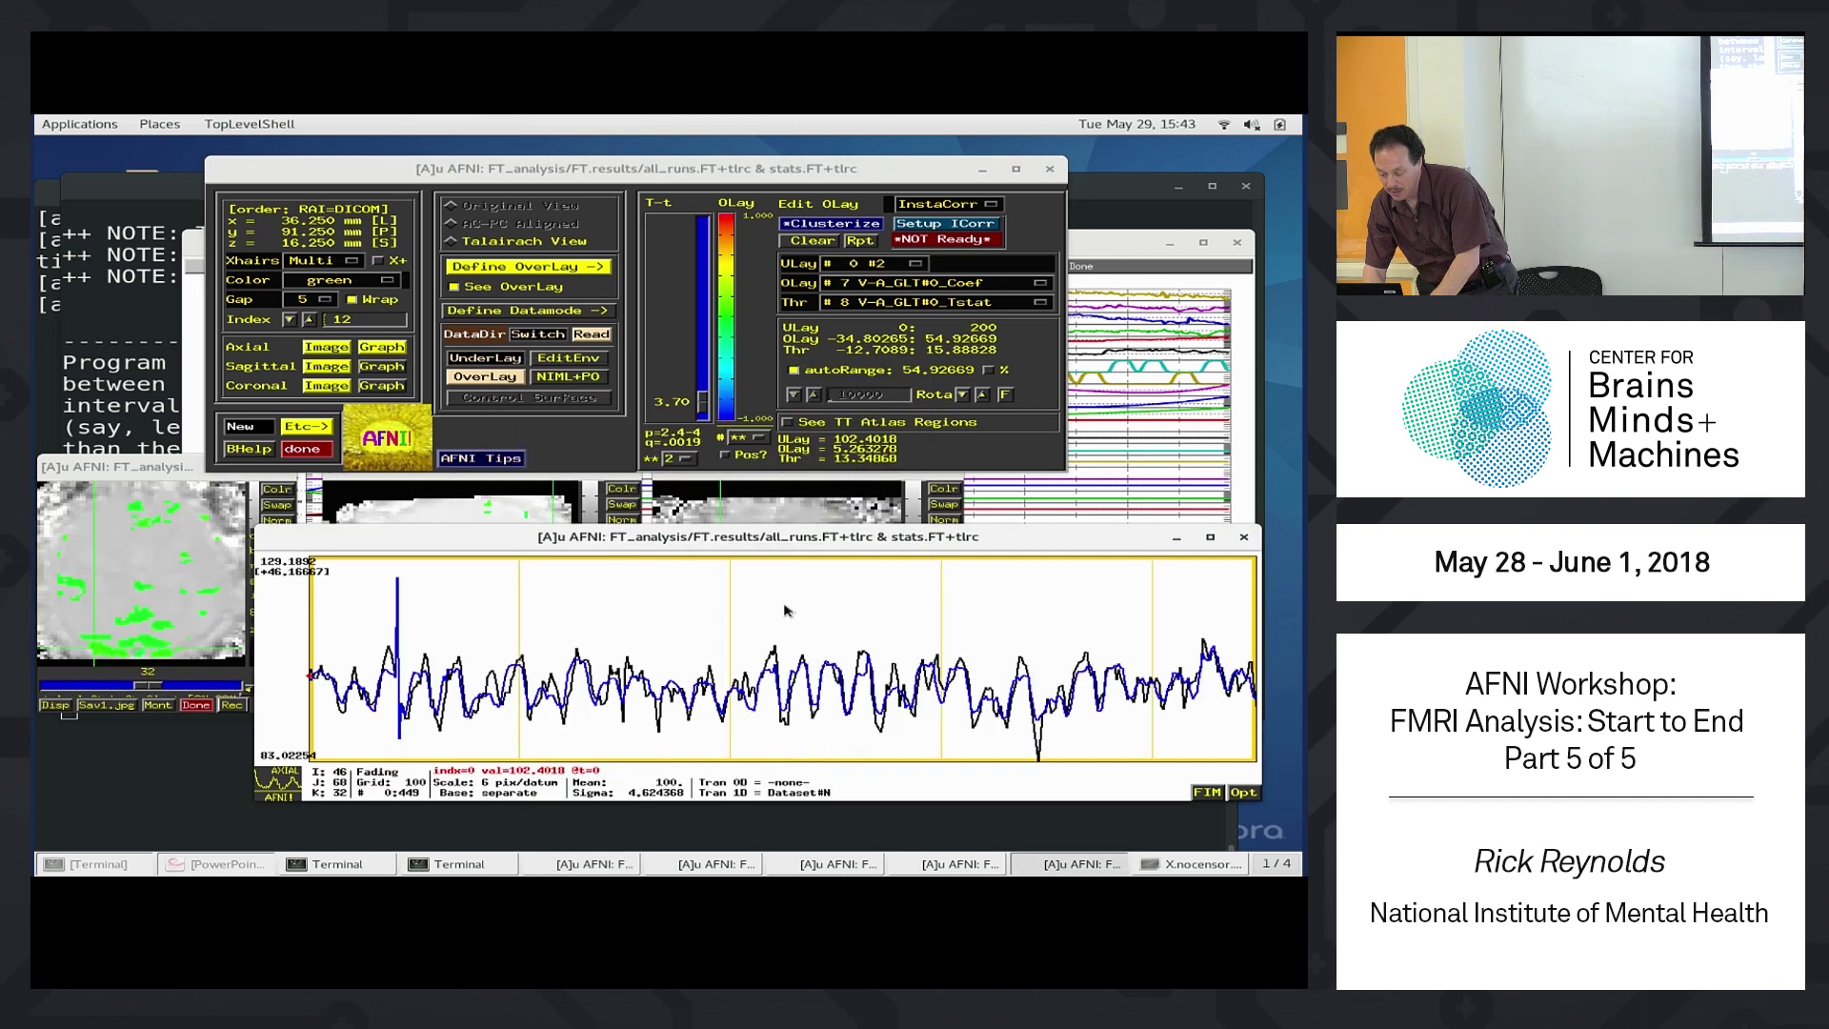
Step: Drag the voxel time-series graph window up and left, over the main controller
{"action": "left_click_drag", "start_coordinate": [777, 558], "coordinate": [635, 267]}
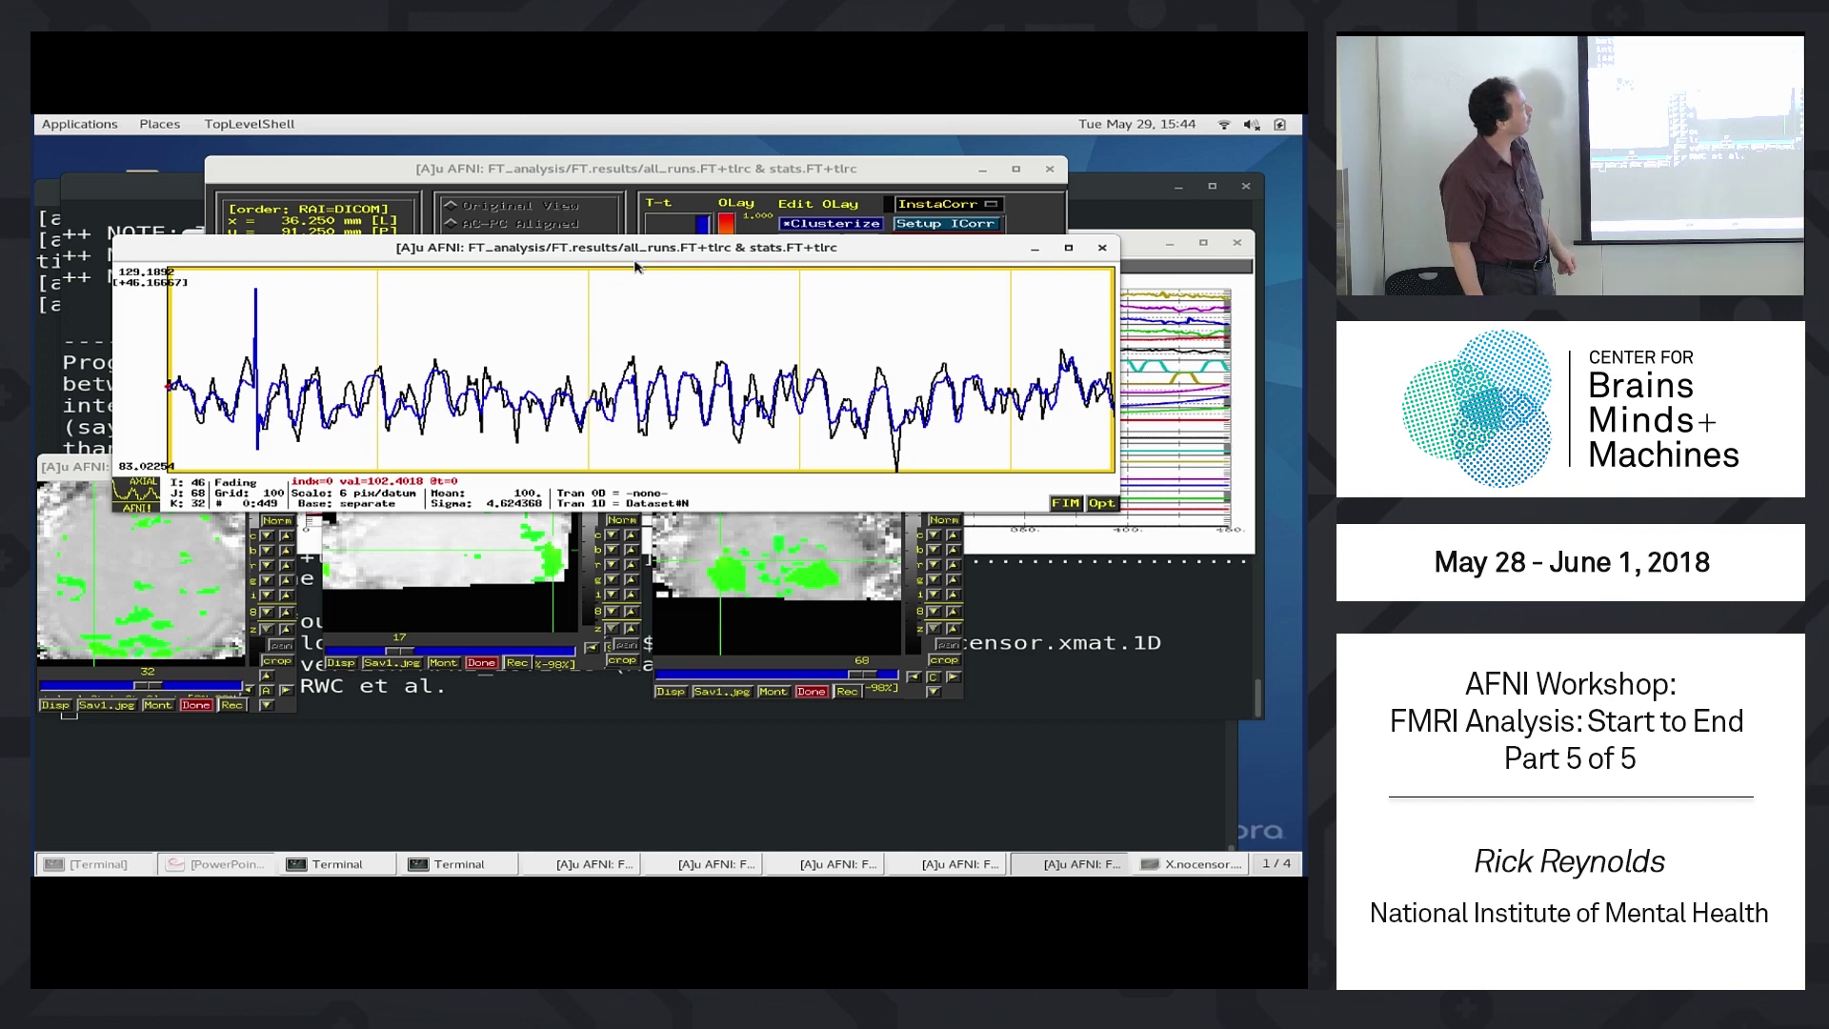
Step: Move the graph window back down, then quit AFNI with done on the main controller
{"action": "left_click_drag", "start_coordinate": [635, 267], "coordinate": [717, 447]}
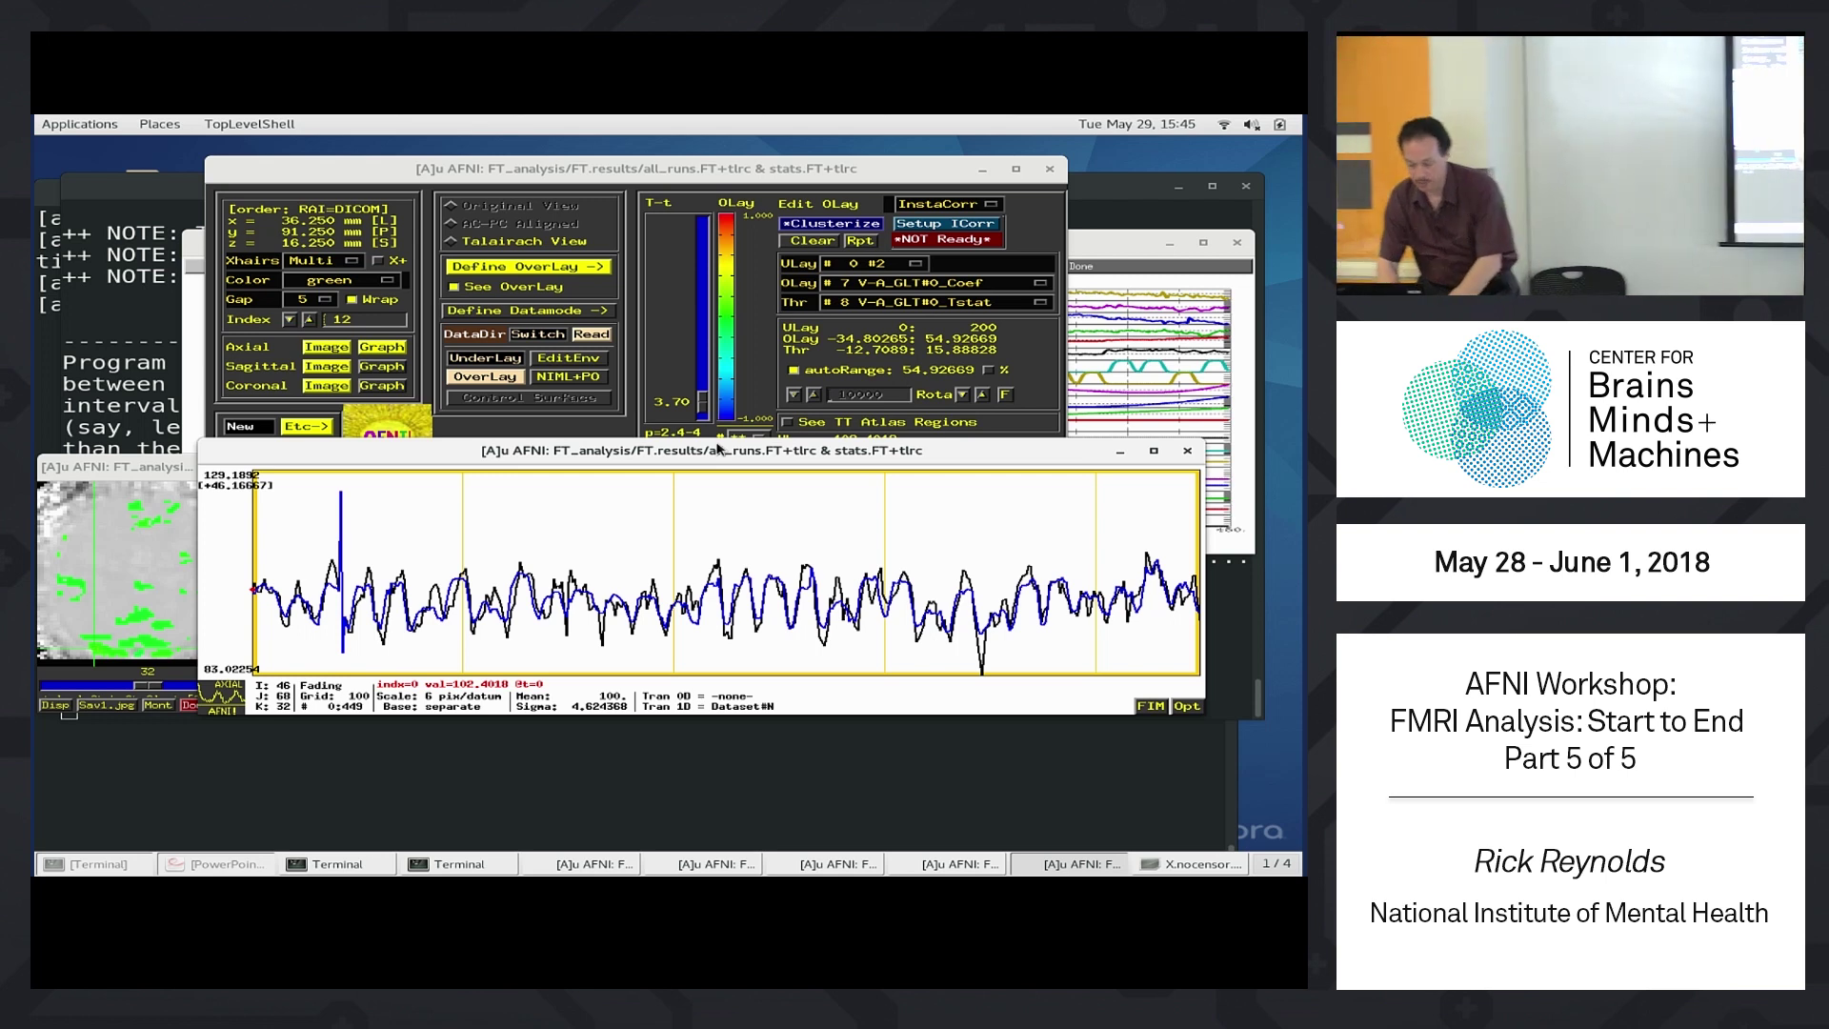
{"action": "left_click", "coordinate": [343, 241]}
{"action": "left_click_drag", "start_coordinate": [376, 172], "coordinate": [350, 159]}
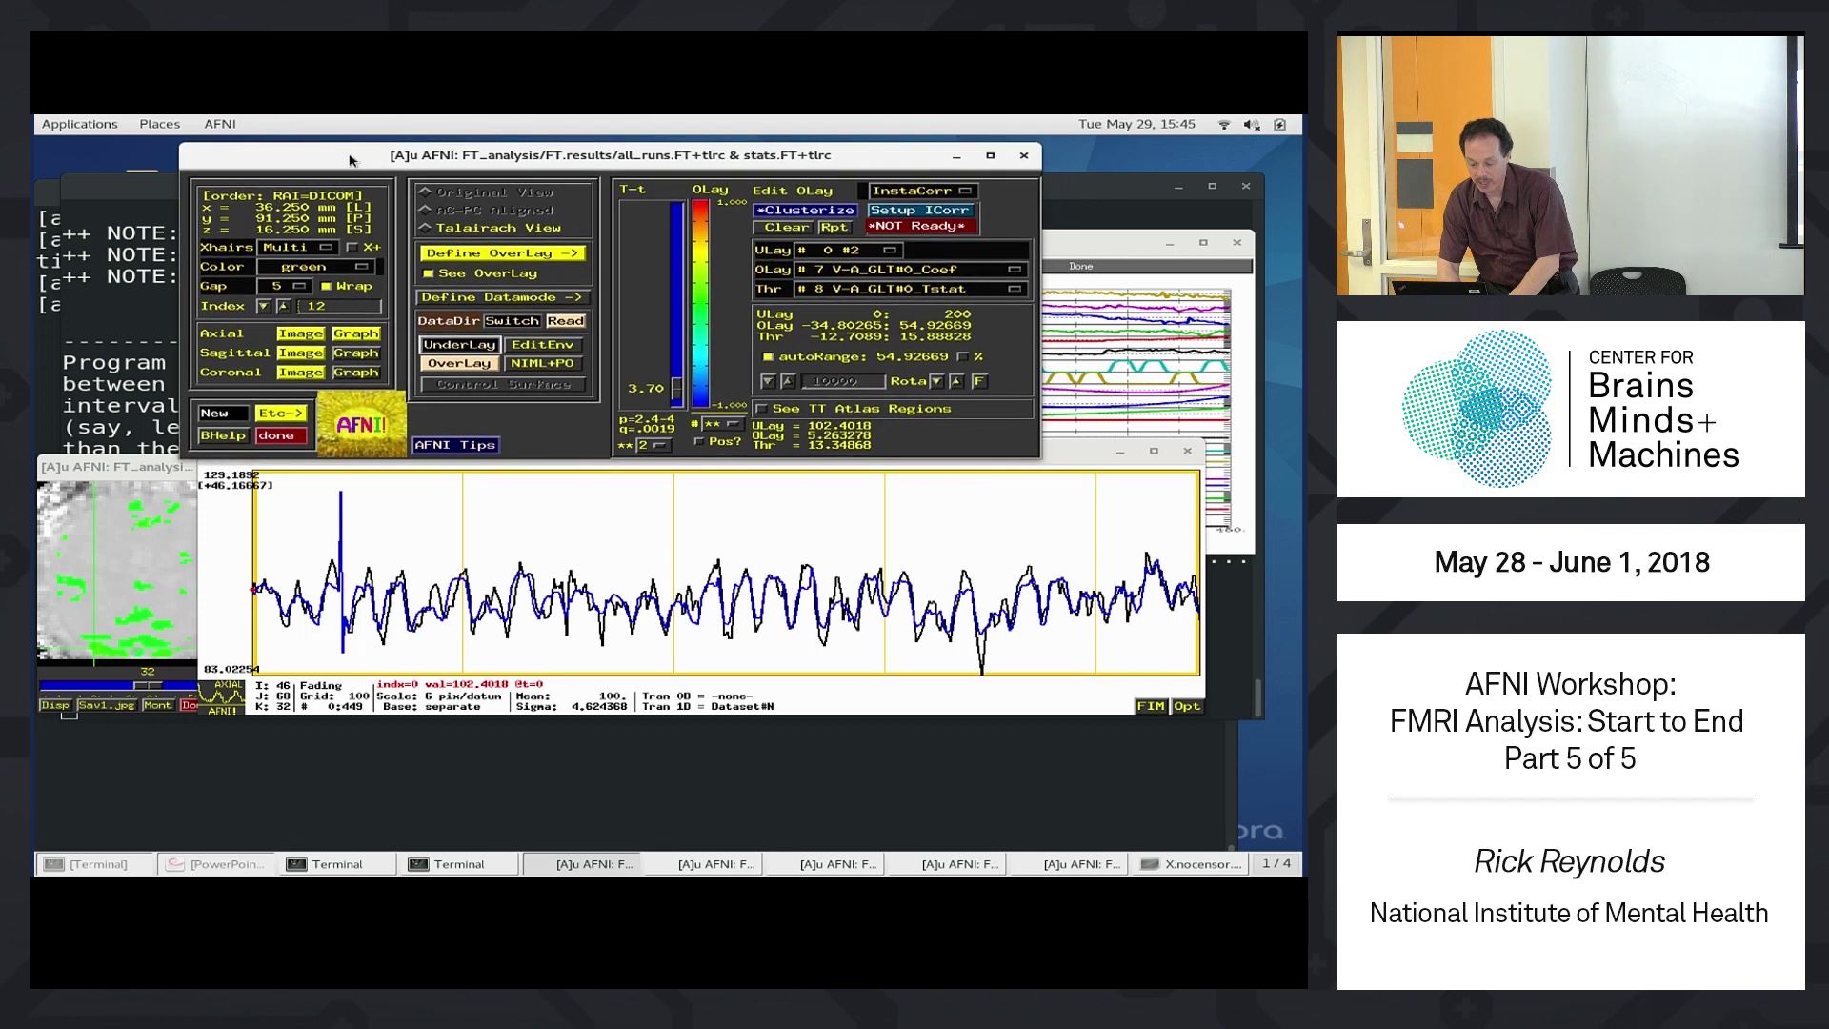
{"action": "left_click", "coordinate": [290, 441]}
Step: Close the plot window, then run pwd, cd ../.. and ls to list AFNI_data6
{"action": "key", "text": "q"}
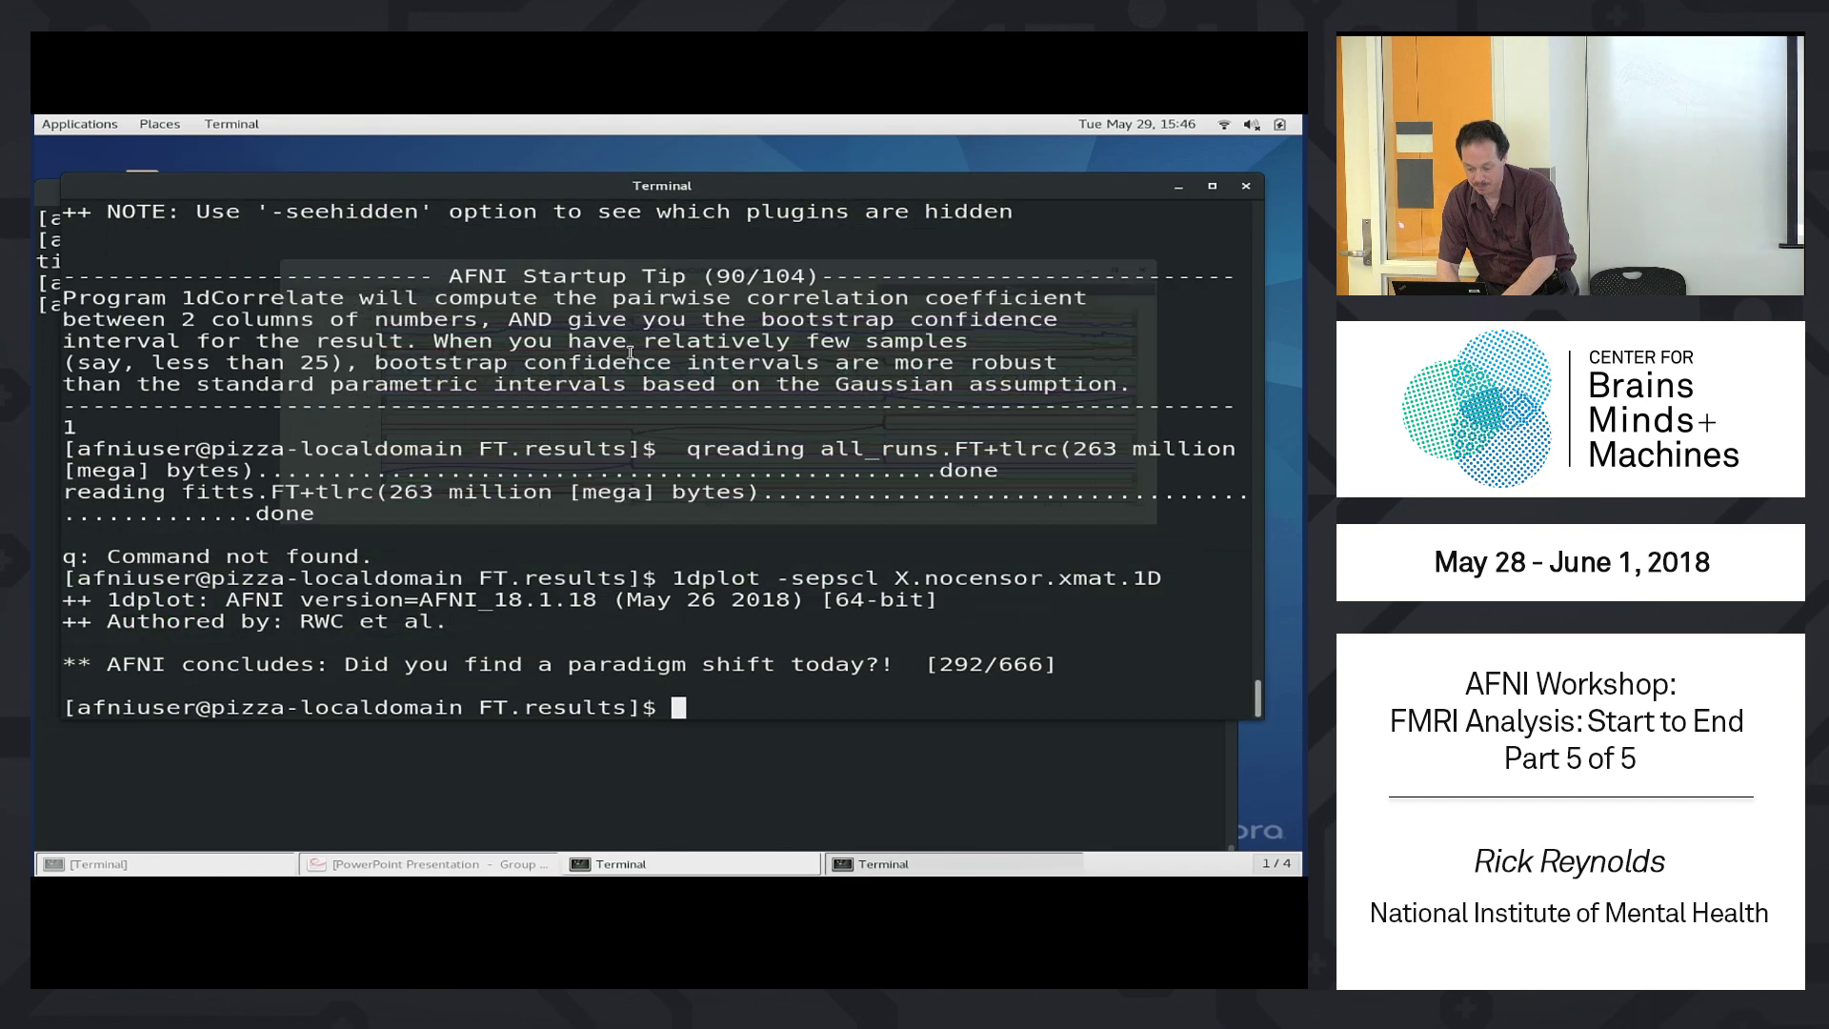
{"action": "key", "text": "Return"}
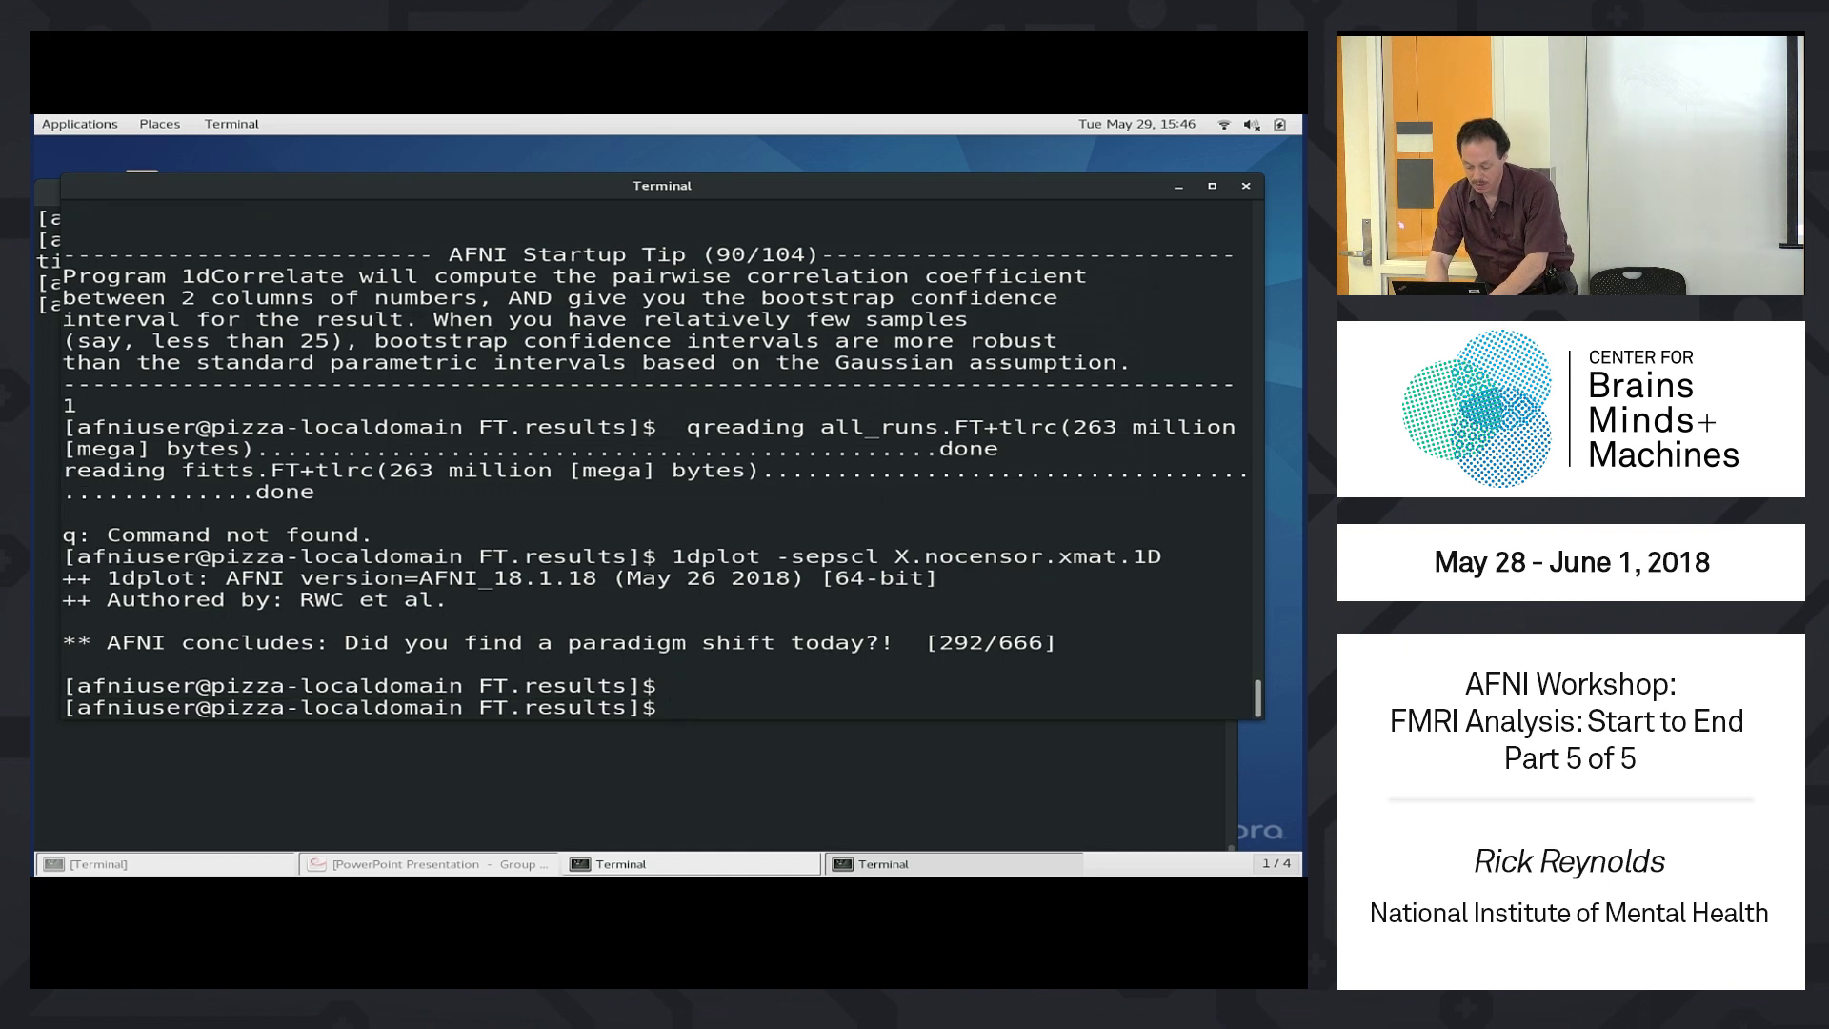
{"action": "type", "text": "pwd"}
{"action": "key", "text": "Return"}
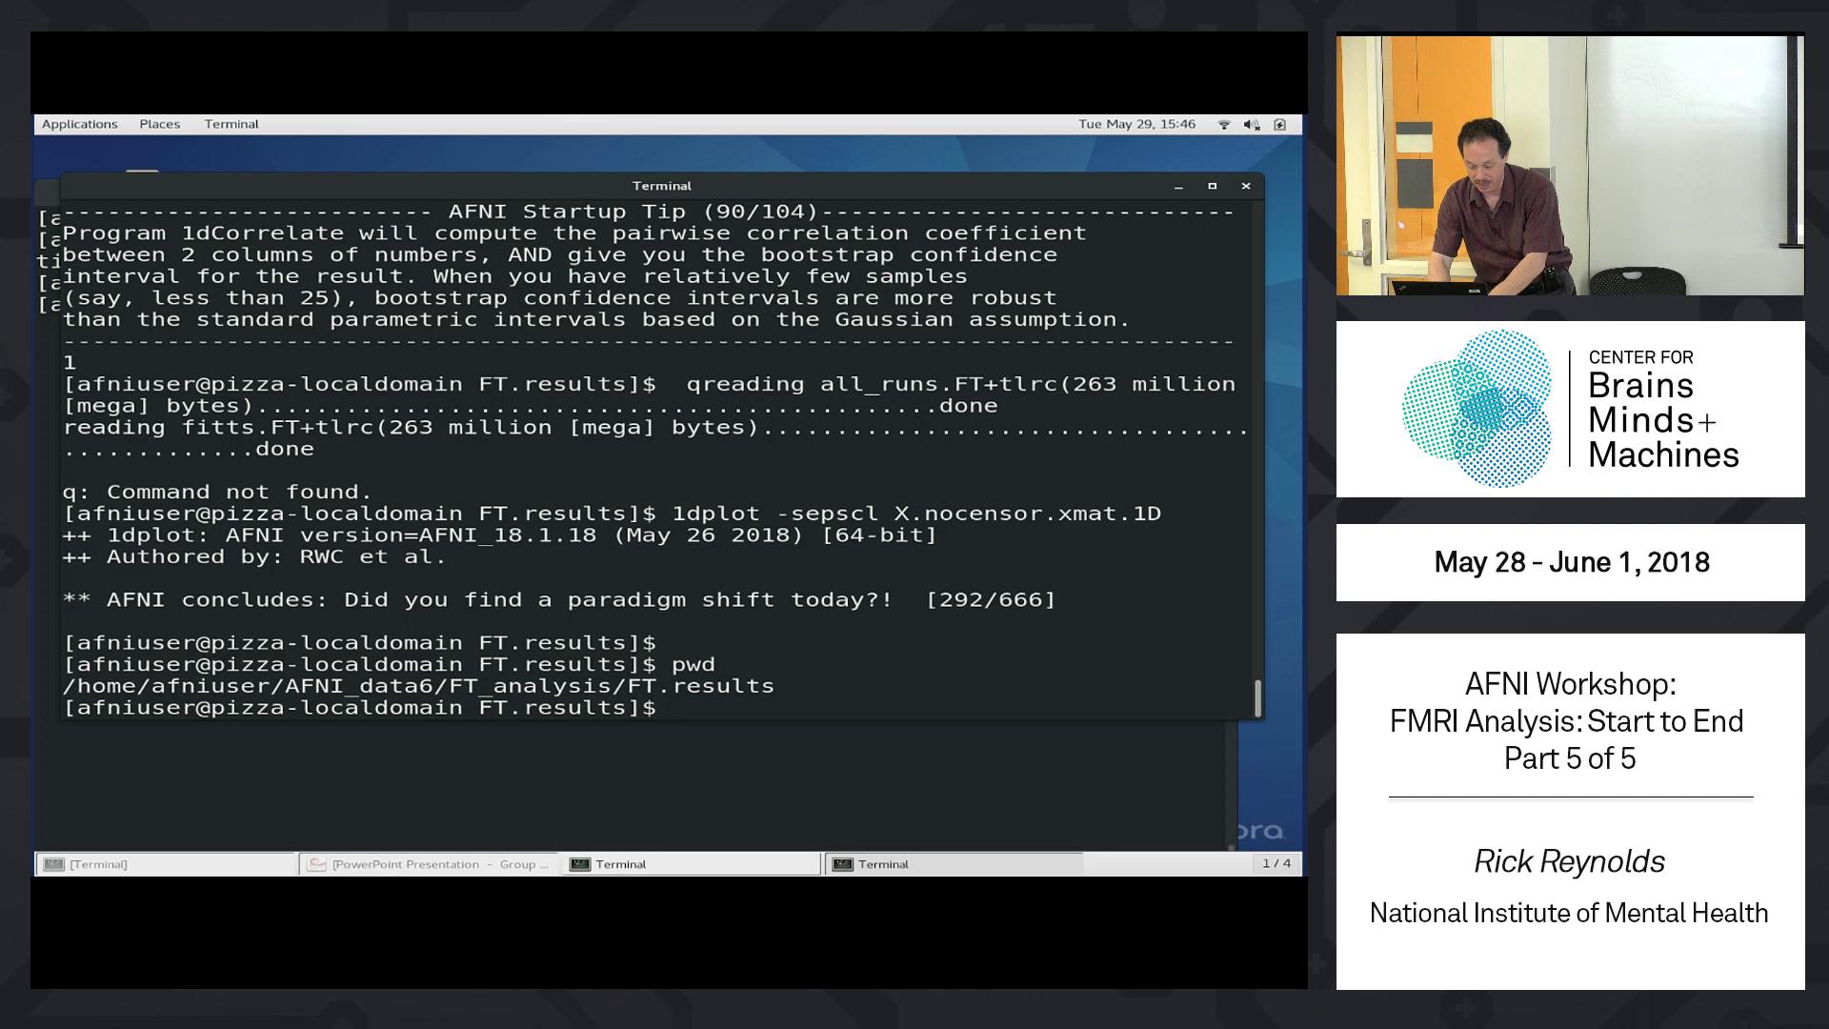
{"action": "type", "text": "cd ../.."}
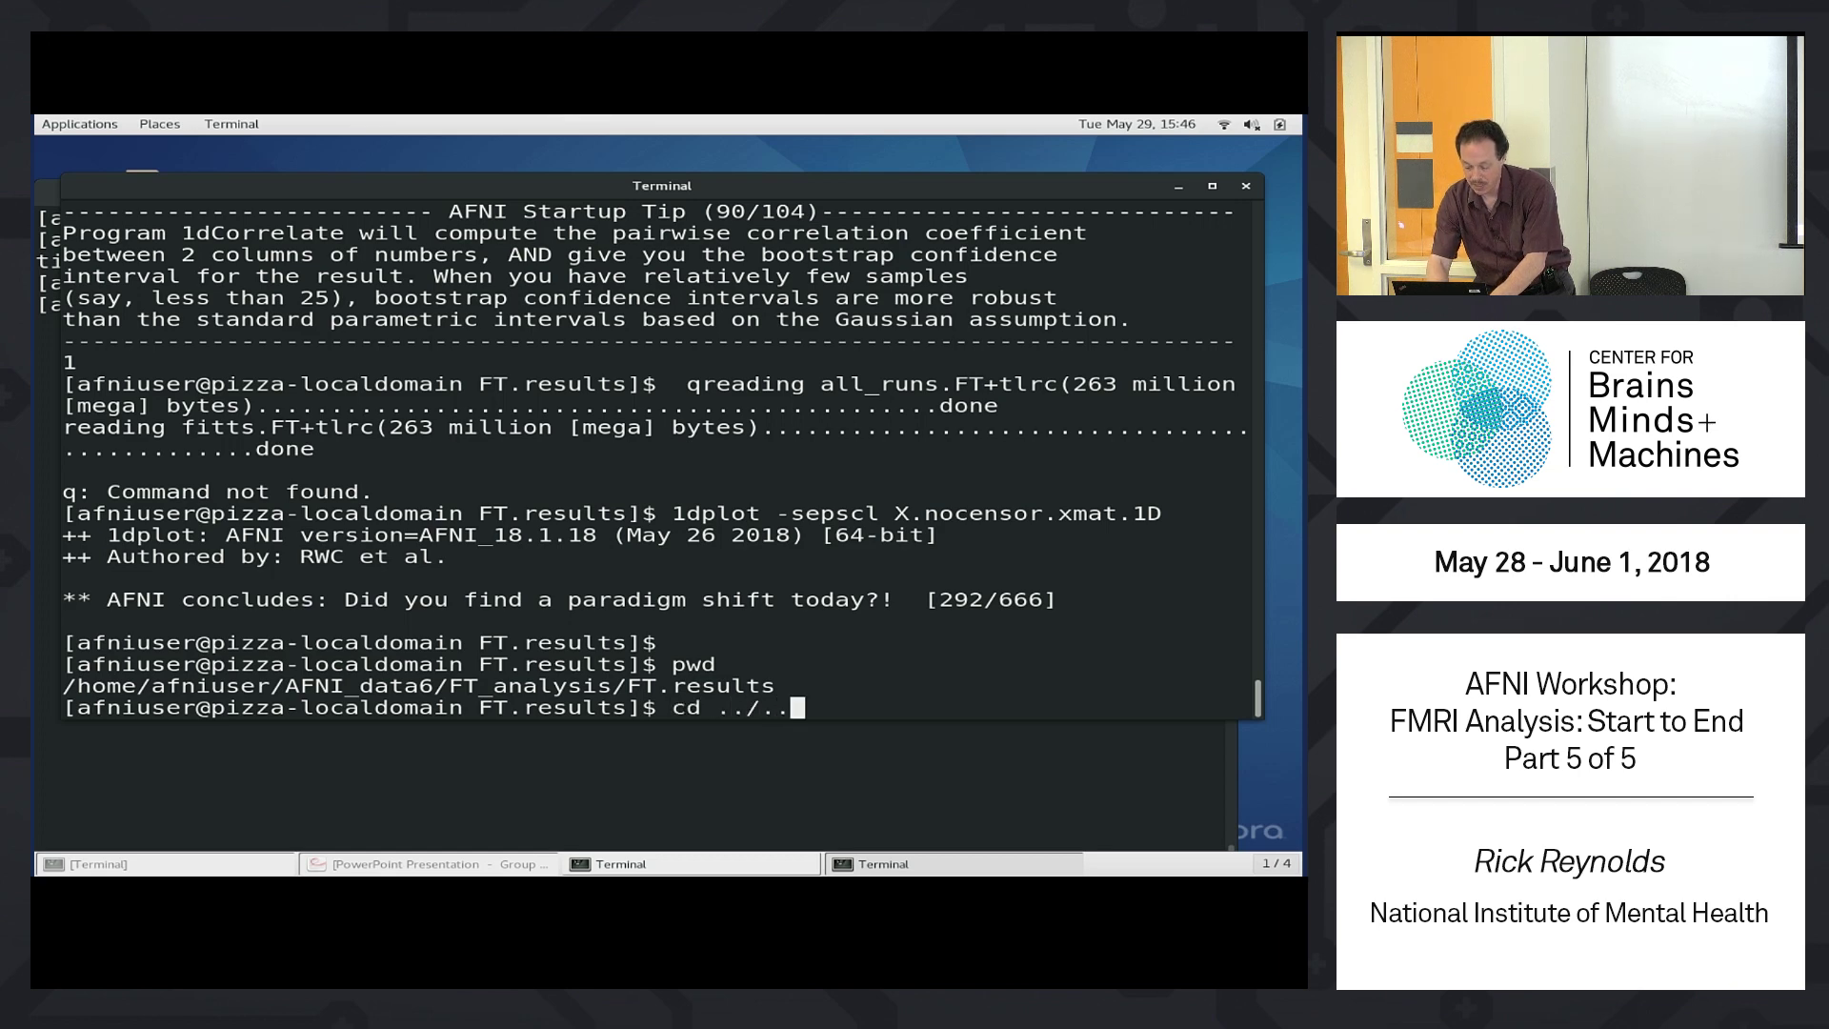
{"action": "key", "text": "Return"}
{"action": "type", "text": "ls"}
{"action": "key", "text": "Return"}
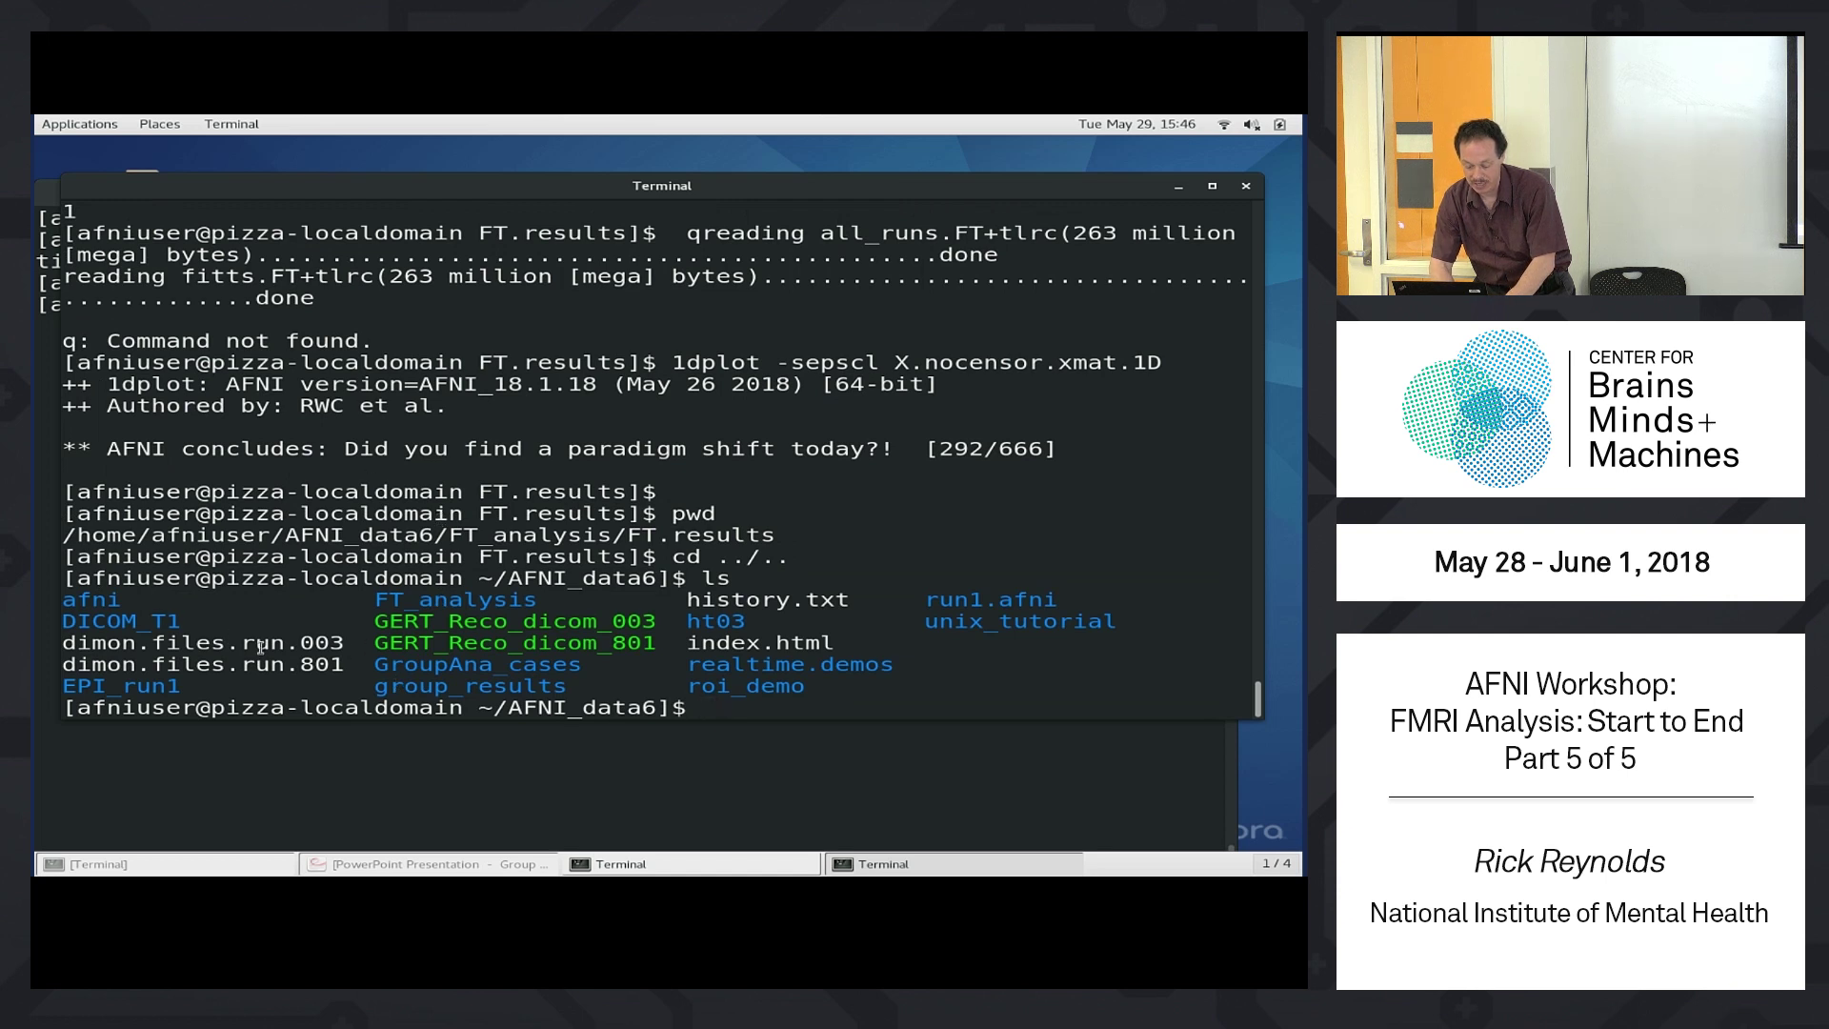
Step: Enter group_results and list its OLSQ and REML datasets and s1–s9 scripts
{"action": "double_click", "coordinate": [448, 682]}
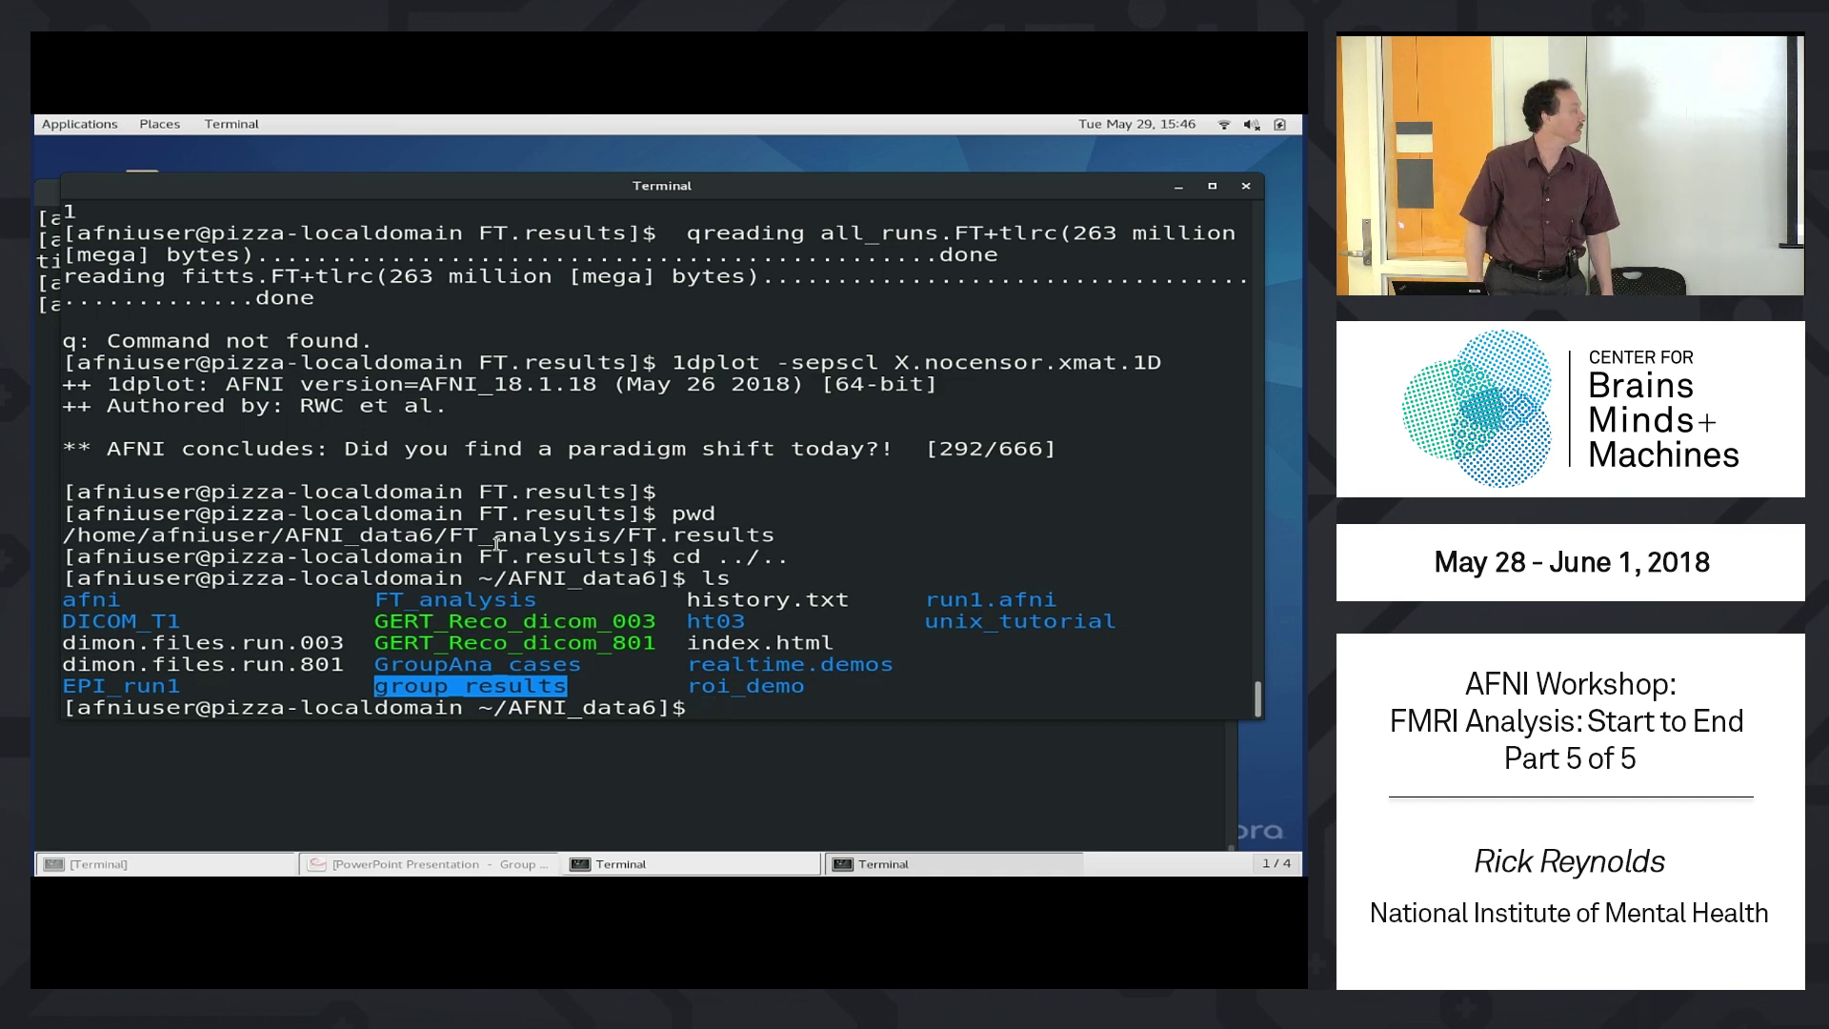
{"action": "type", "text": "cd gr"}
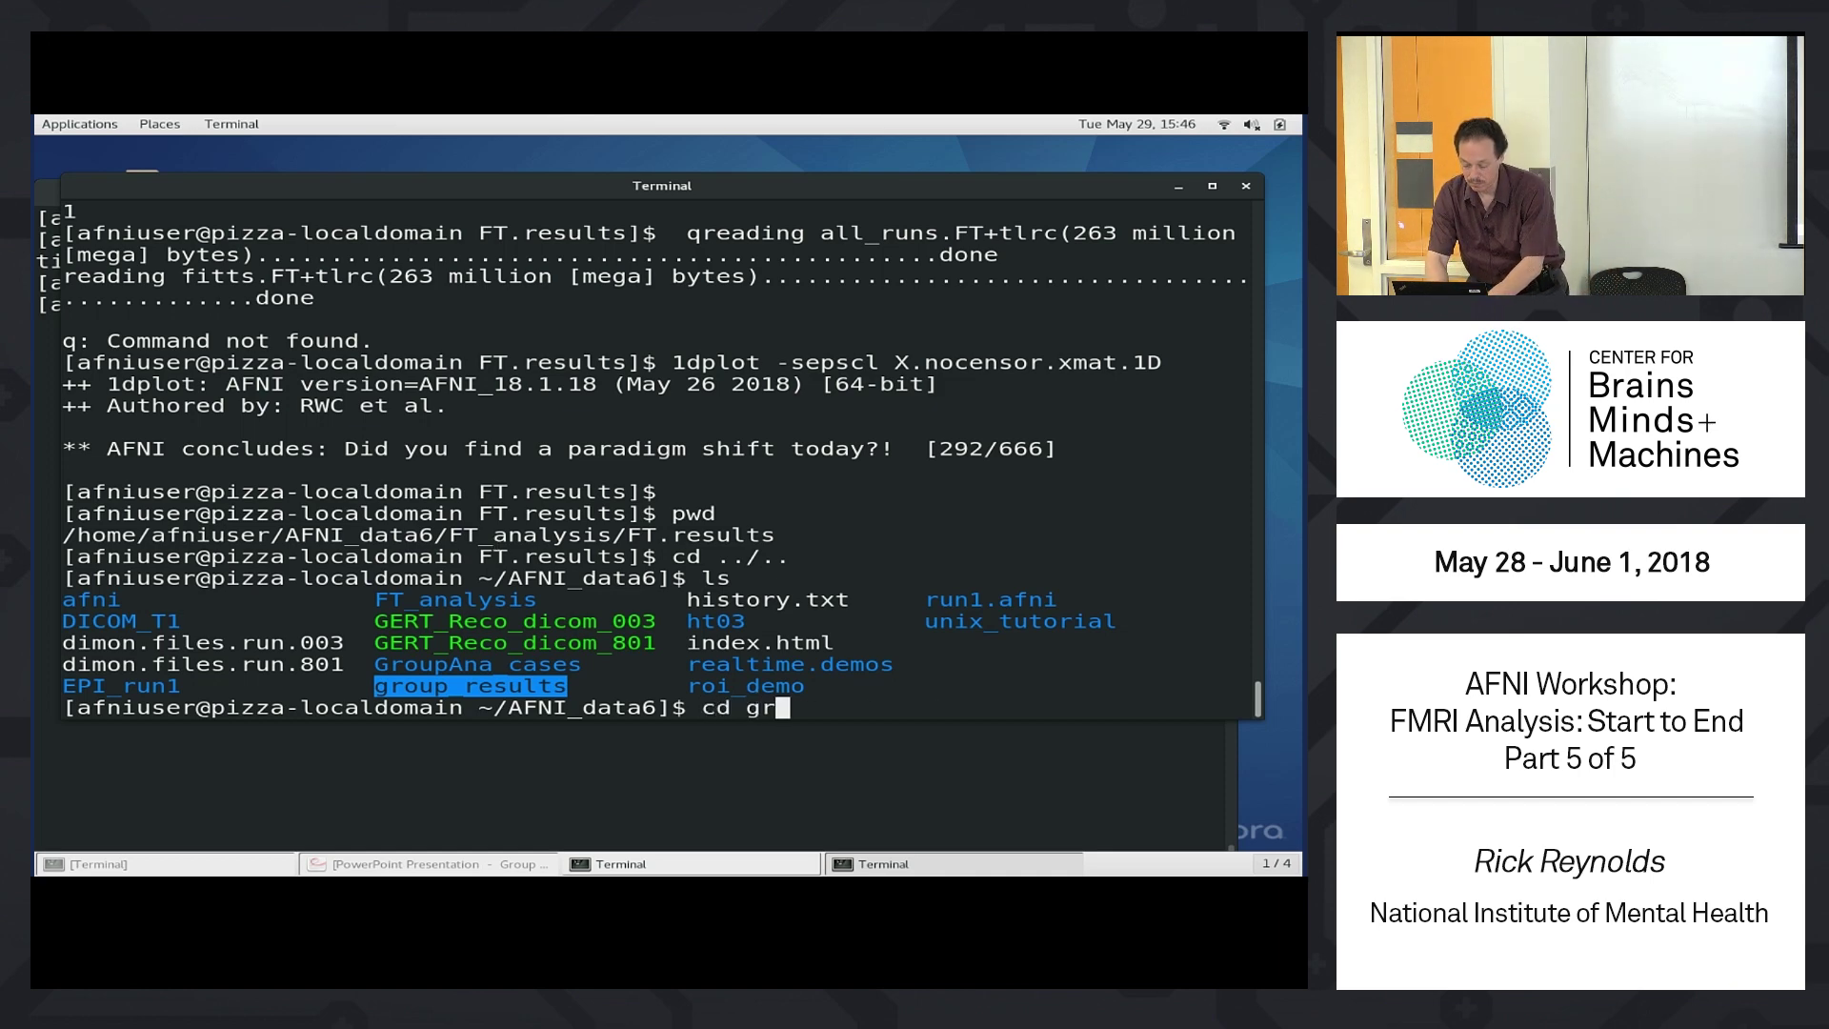
{"action": "key", "text": "Tab"}
{"action": "key", "text": "Return"}
{"action": "type", "text": "ls"}
{"action": "key", "text": "Return"}
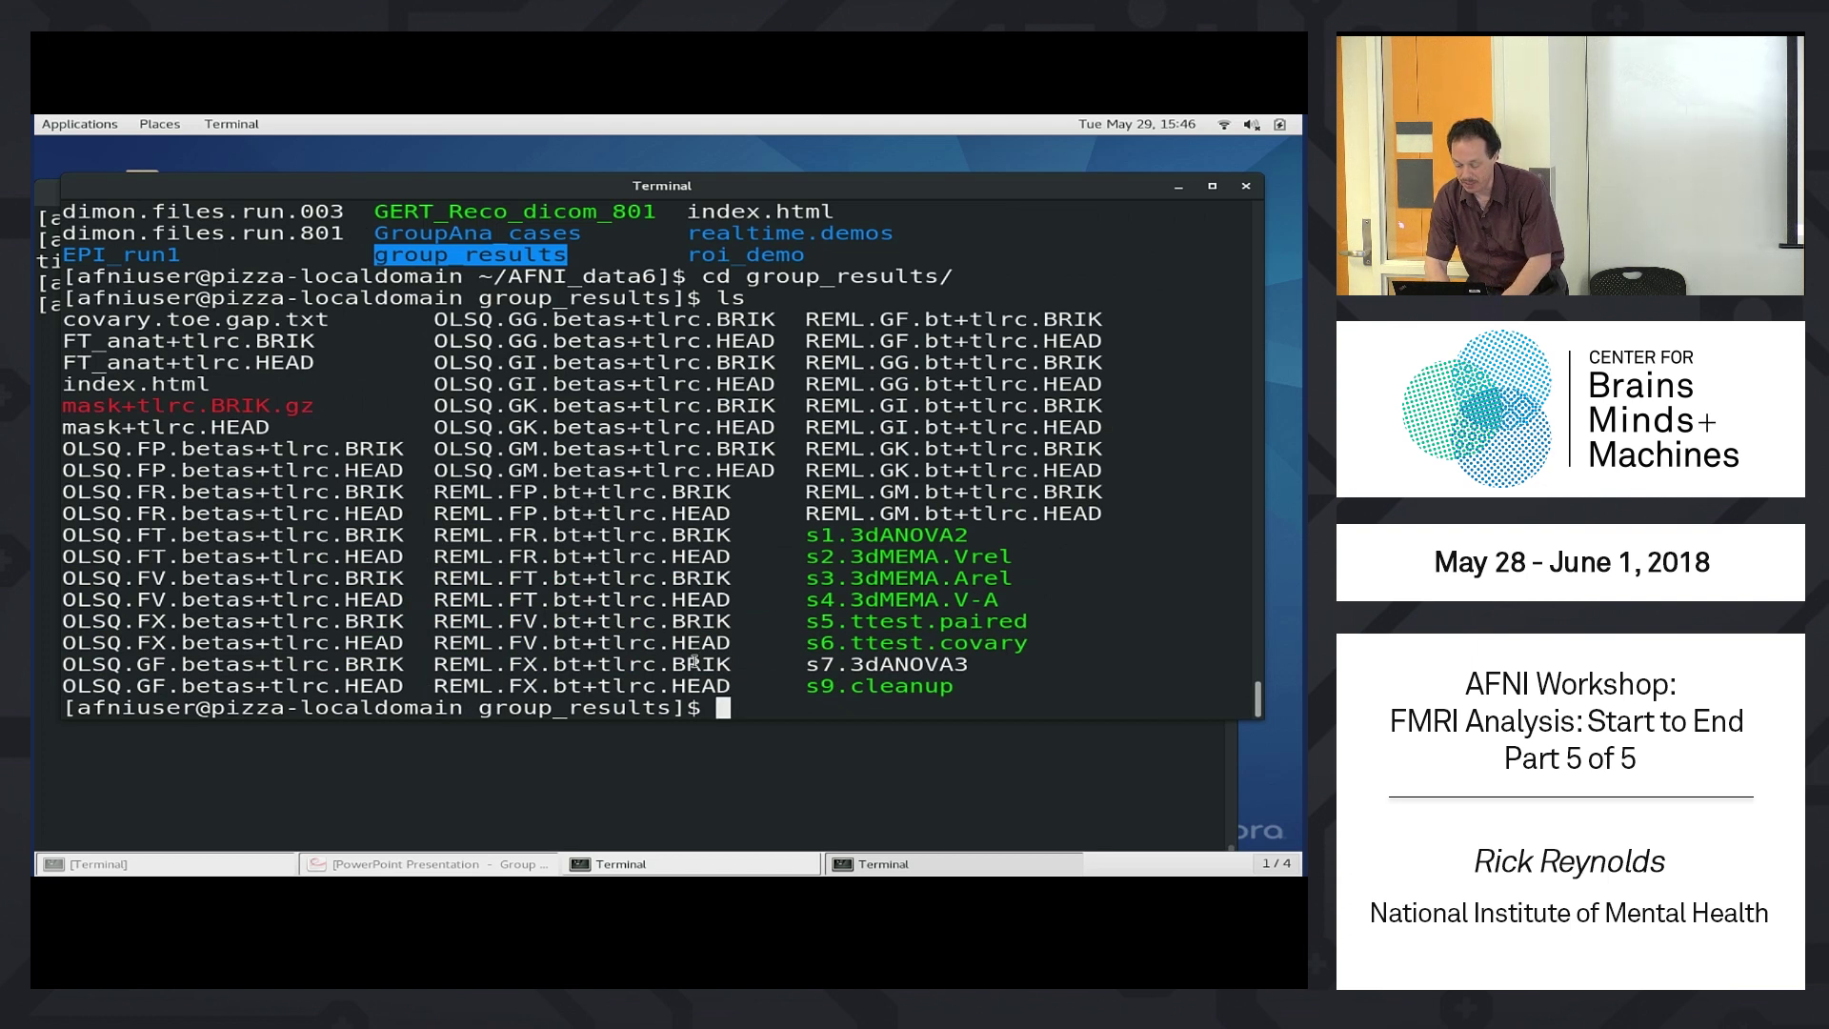
Step: Type 'less s5.ttest.paired' at the prompt, copying the script name from the listing
{"action": "double_click", "coordinate": [851, 622]}
{"action": "type", "text": "less"}
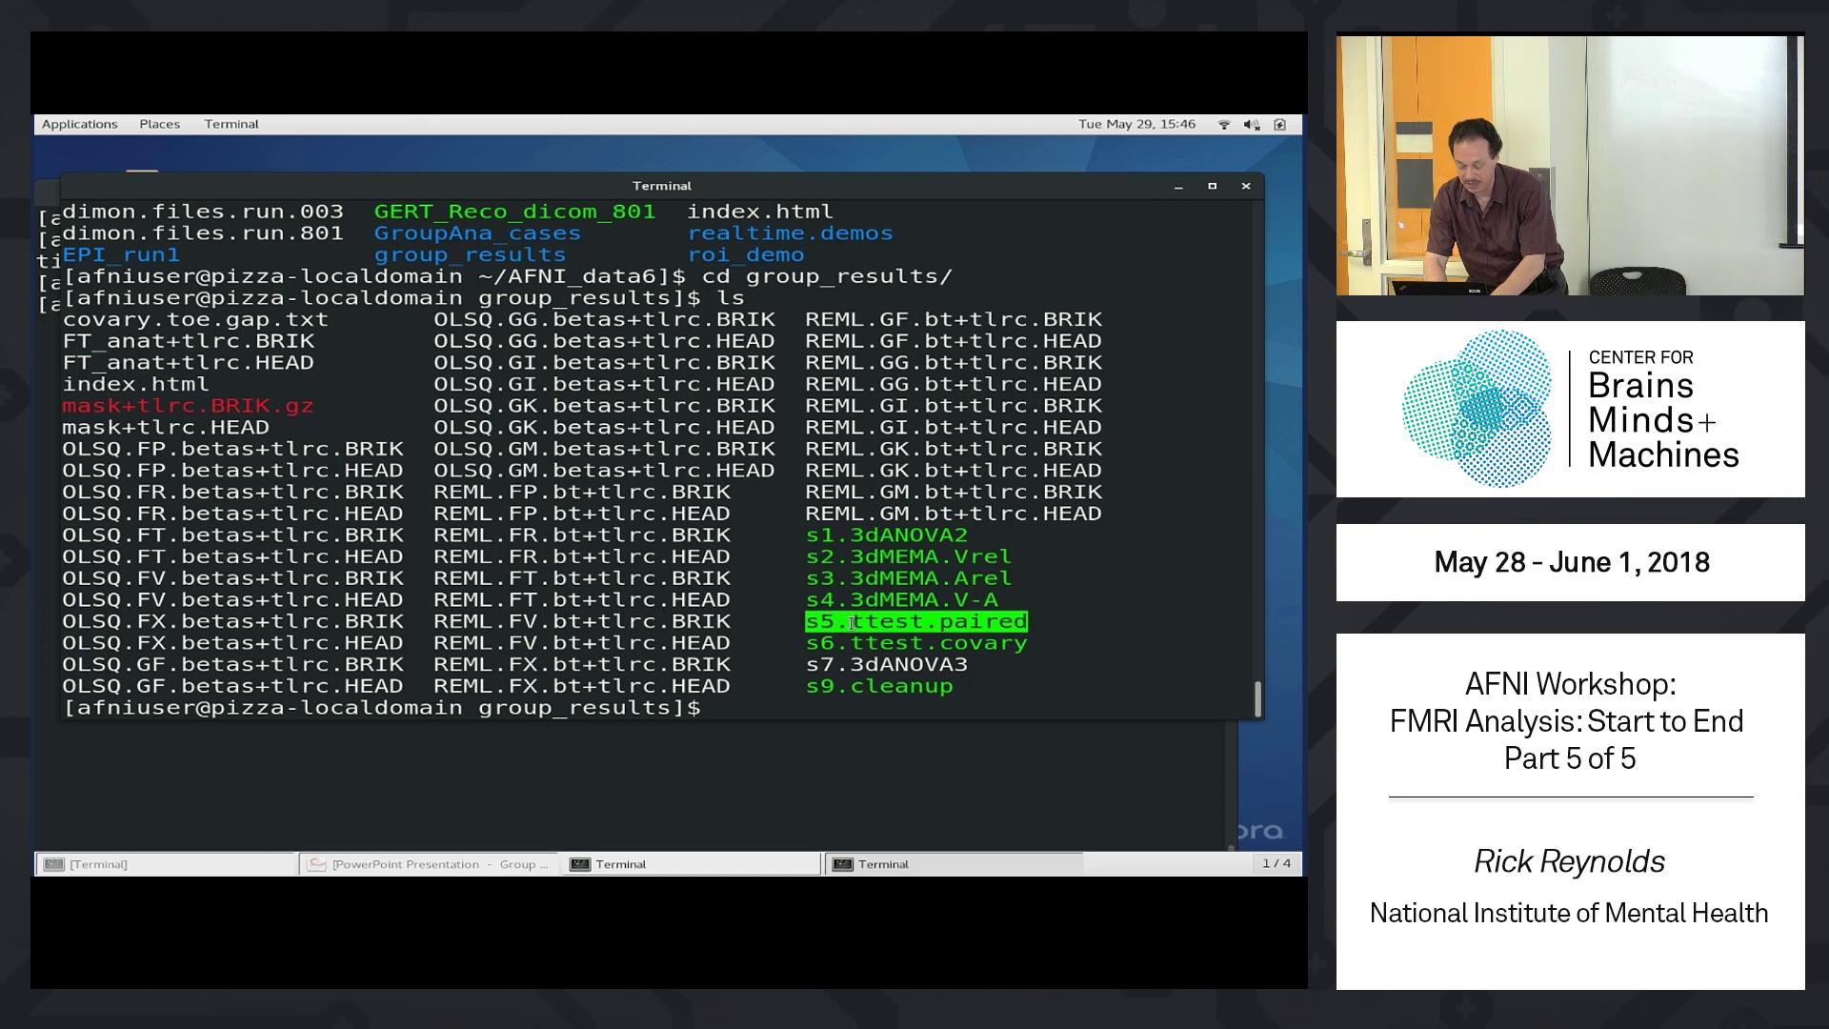
{"action": "middle_click", "coordinate": [851, 624]}
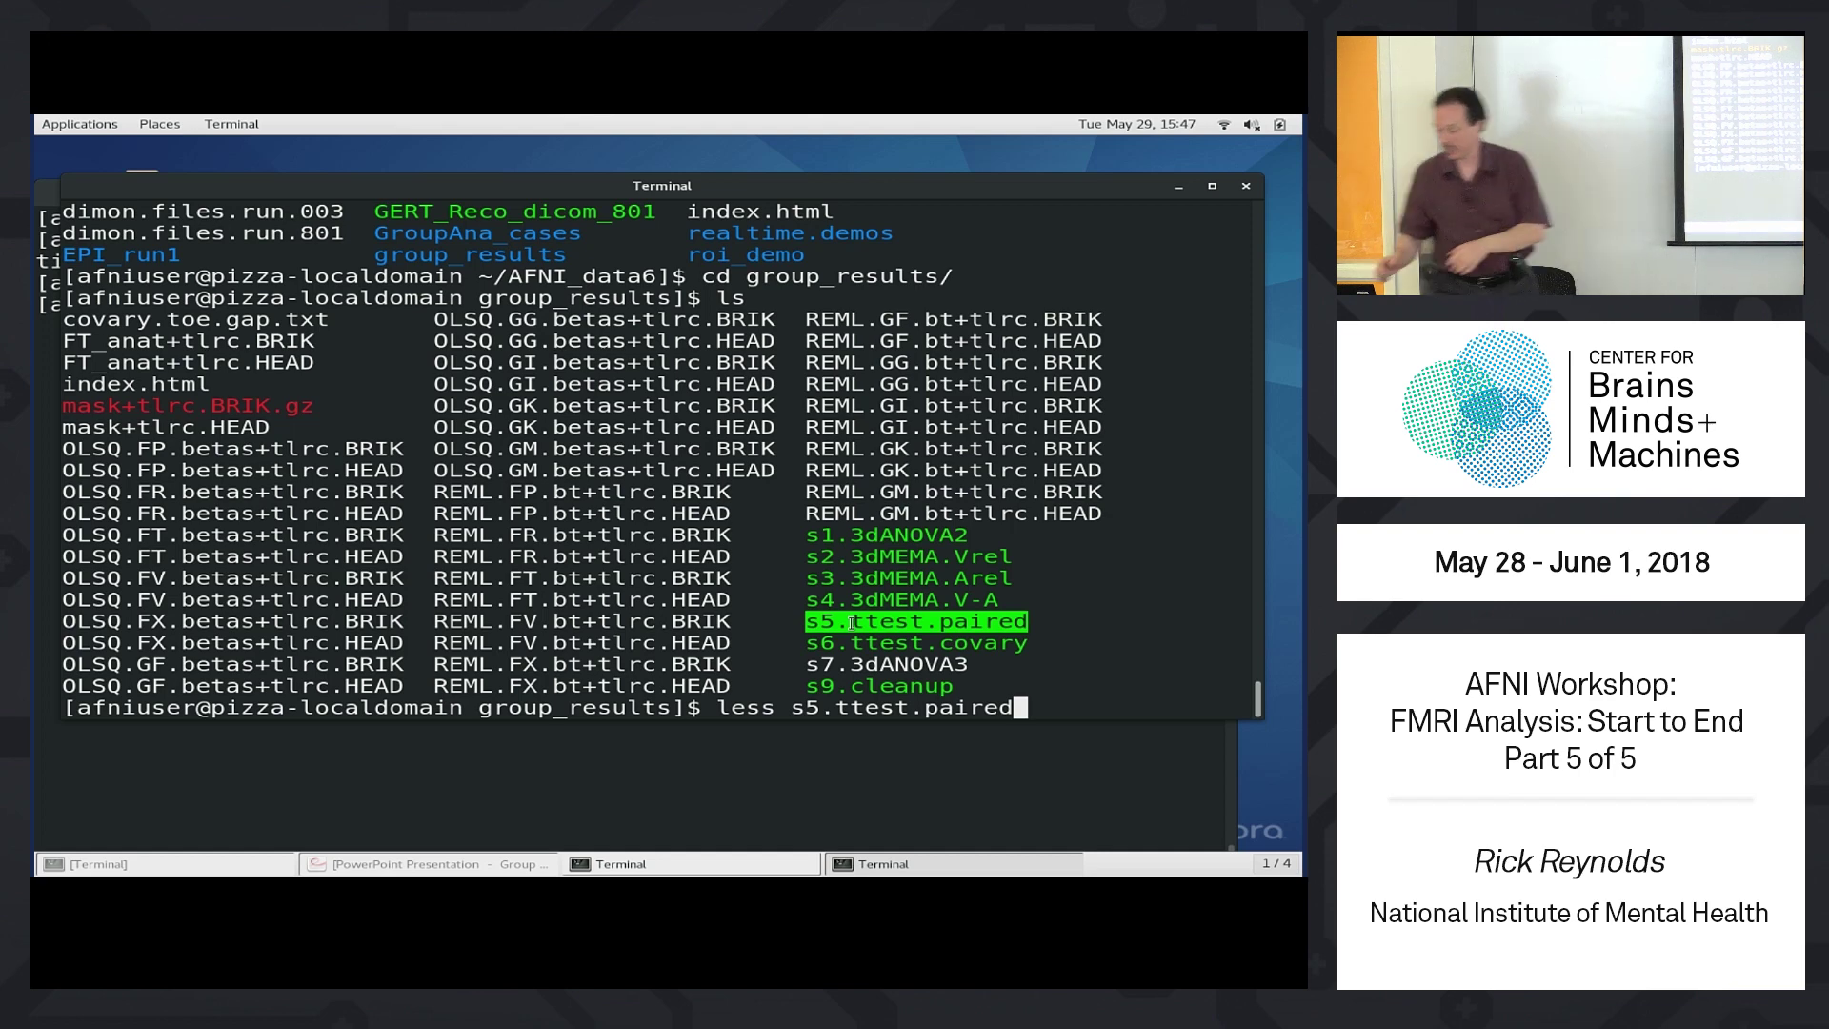
Step: View s5.ttest.paired in less, then run 3dinfo on OLSQ.FR.betas+tlrc.BRIK
{"action": "key", "text": "Return"}
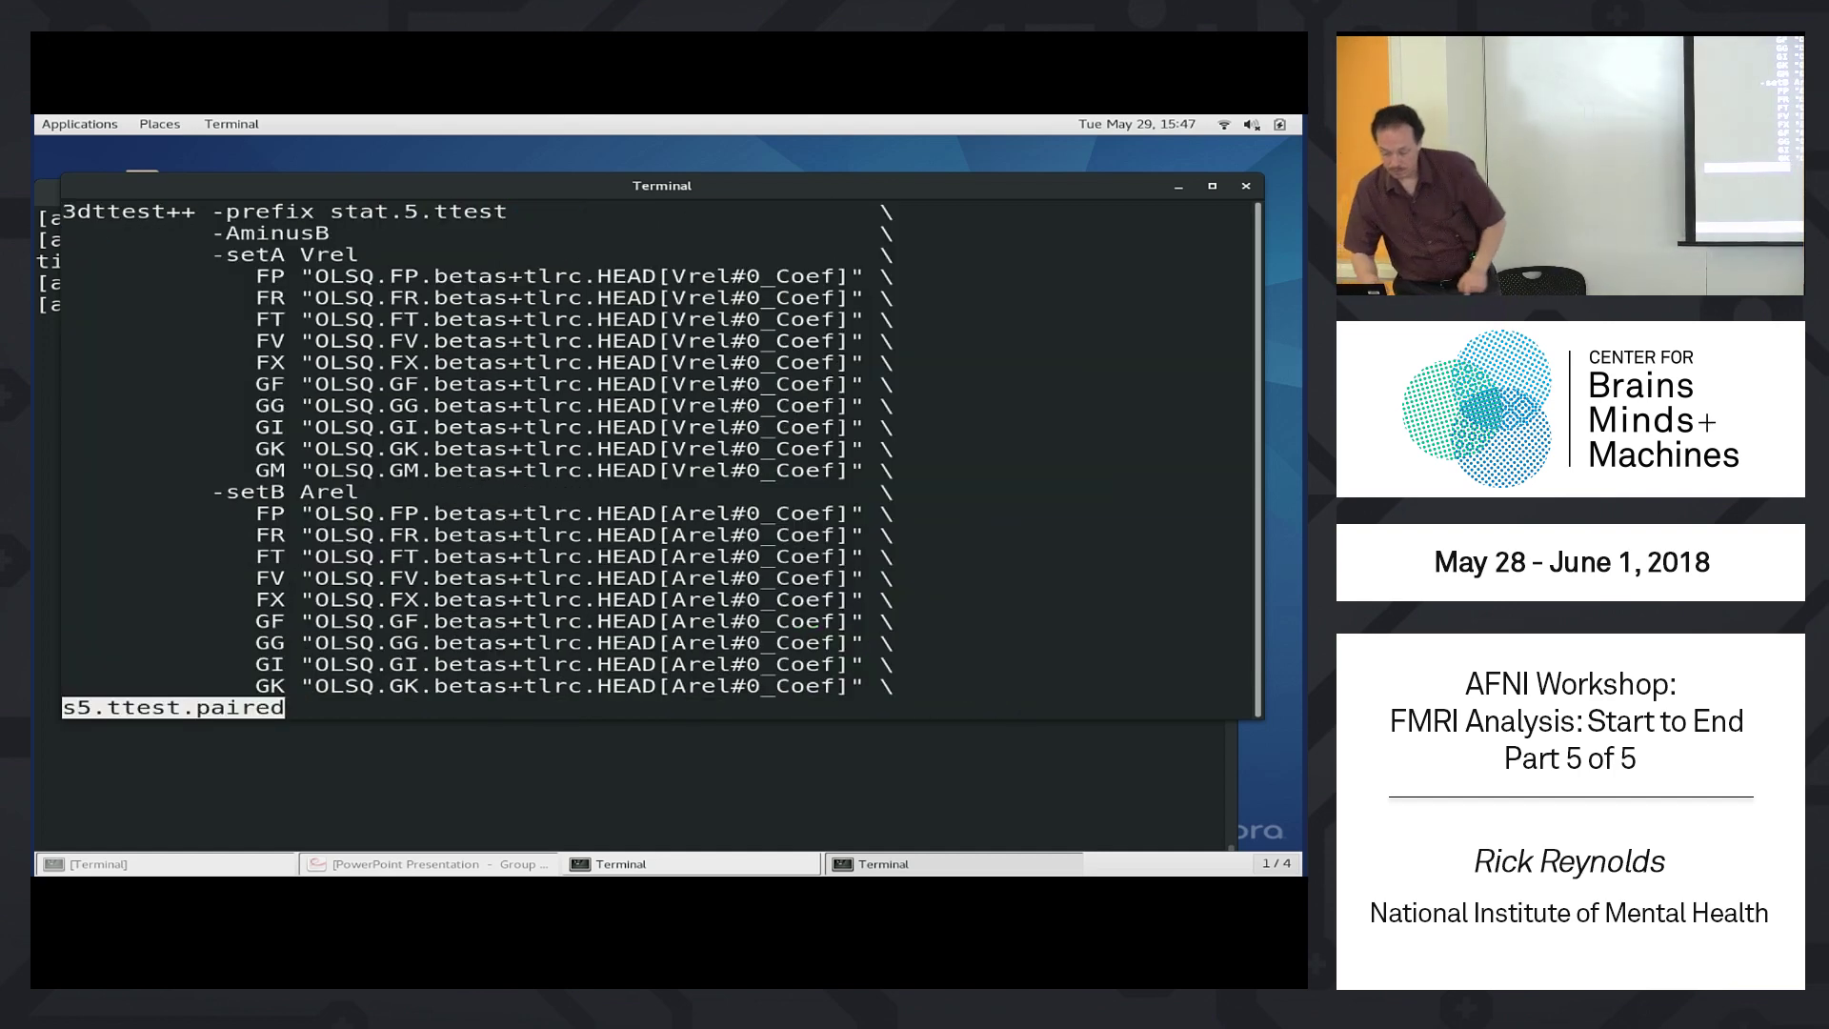
{"action": "key", "text": "q"}
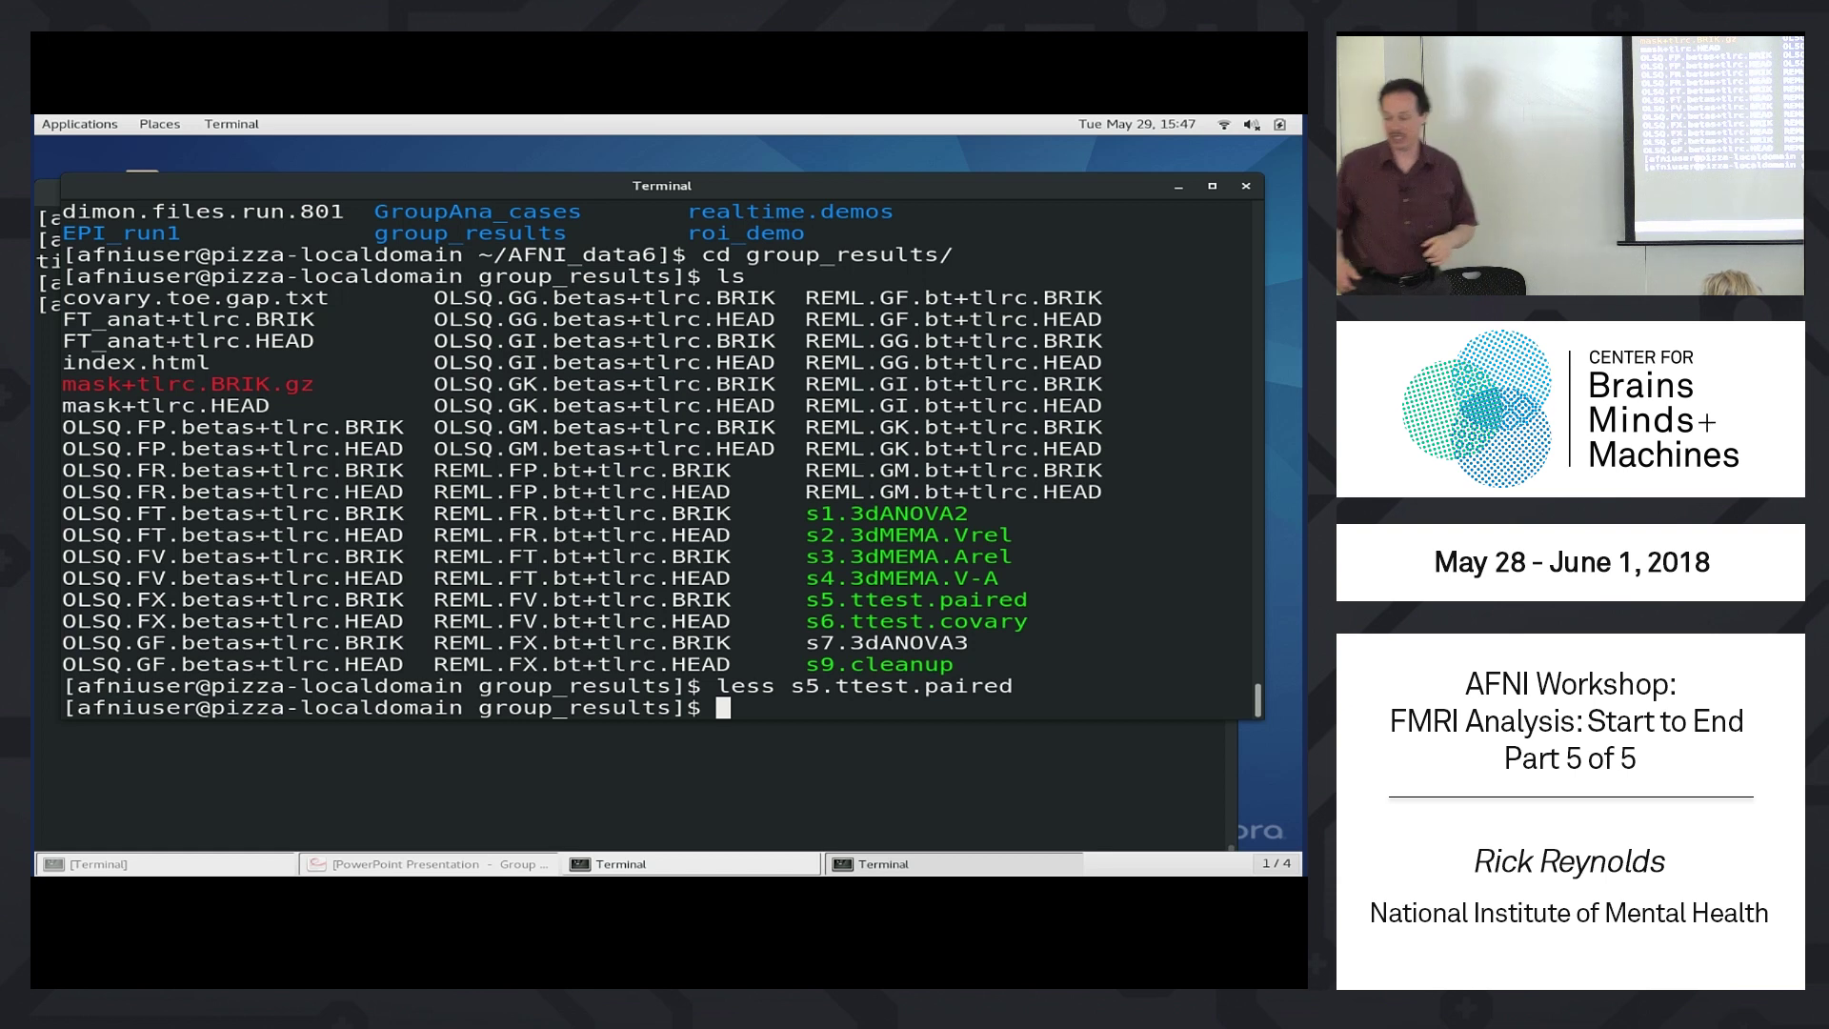
{"action": "type", "text": "3din"}
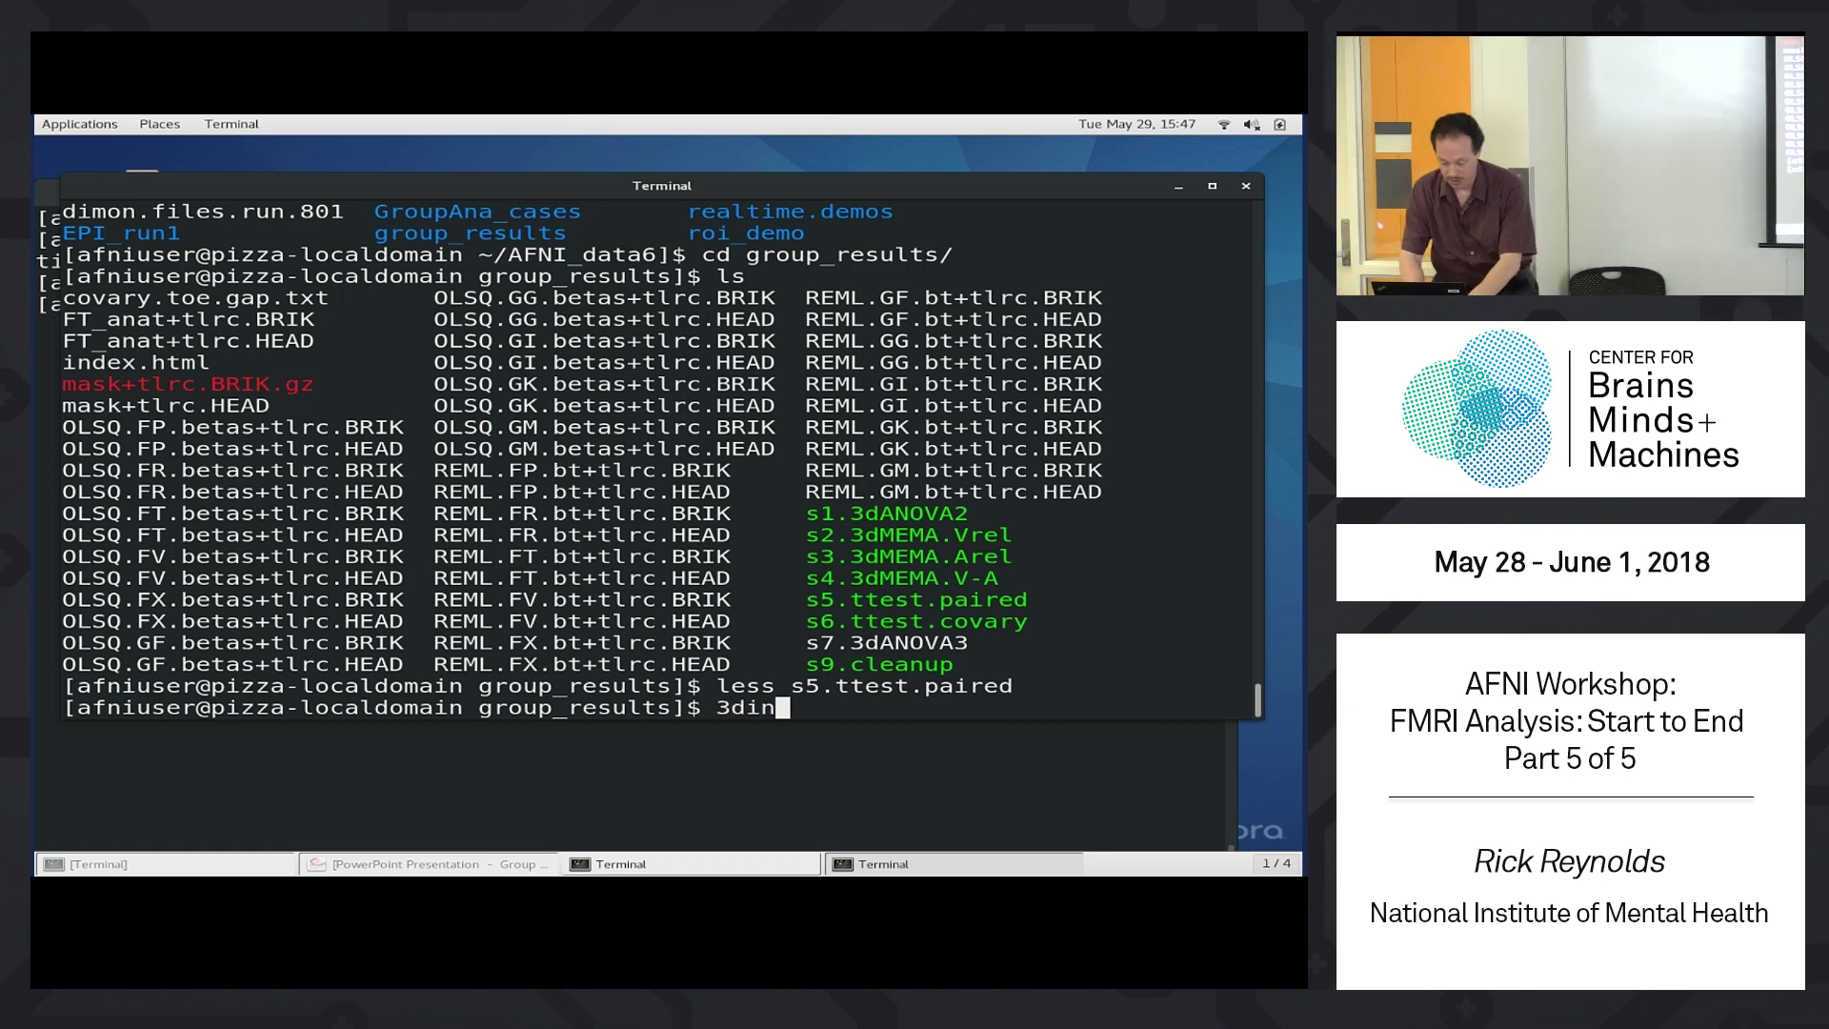
{"action": "type", "text": "fo"}
{"action": "double_click", "coordinate": [283, 470]}
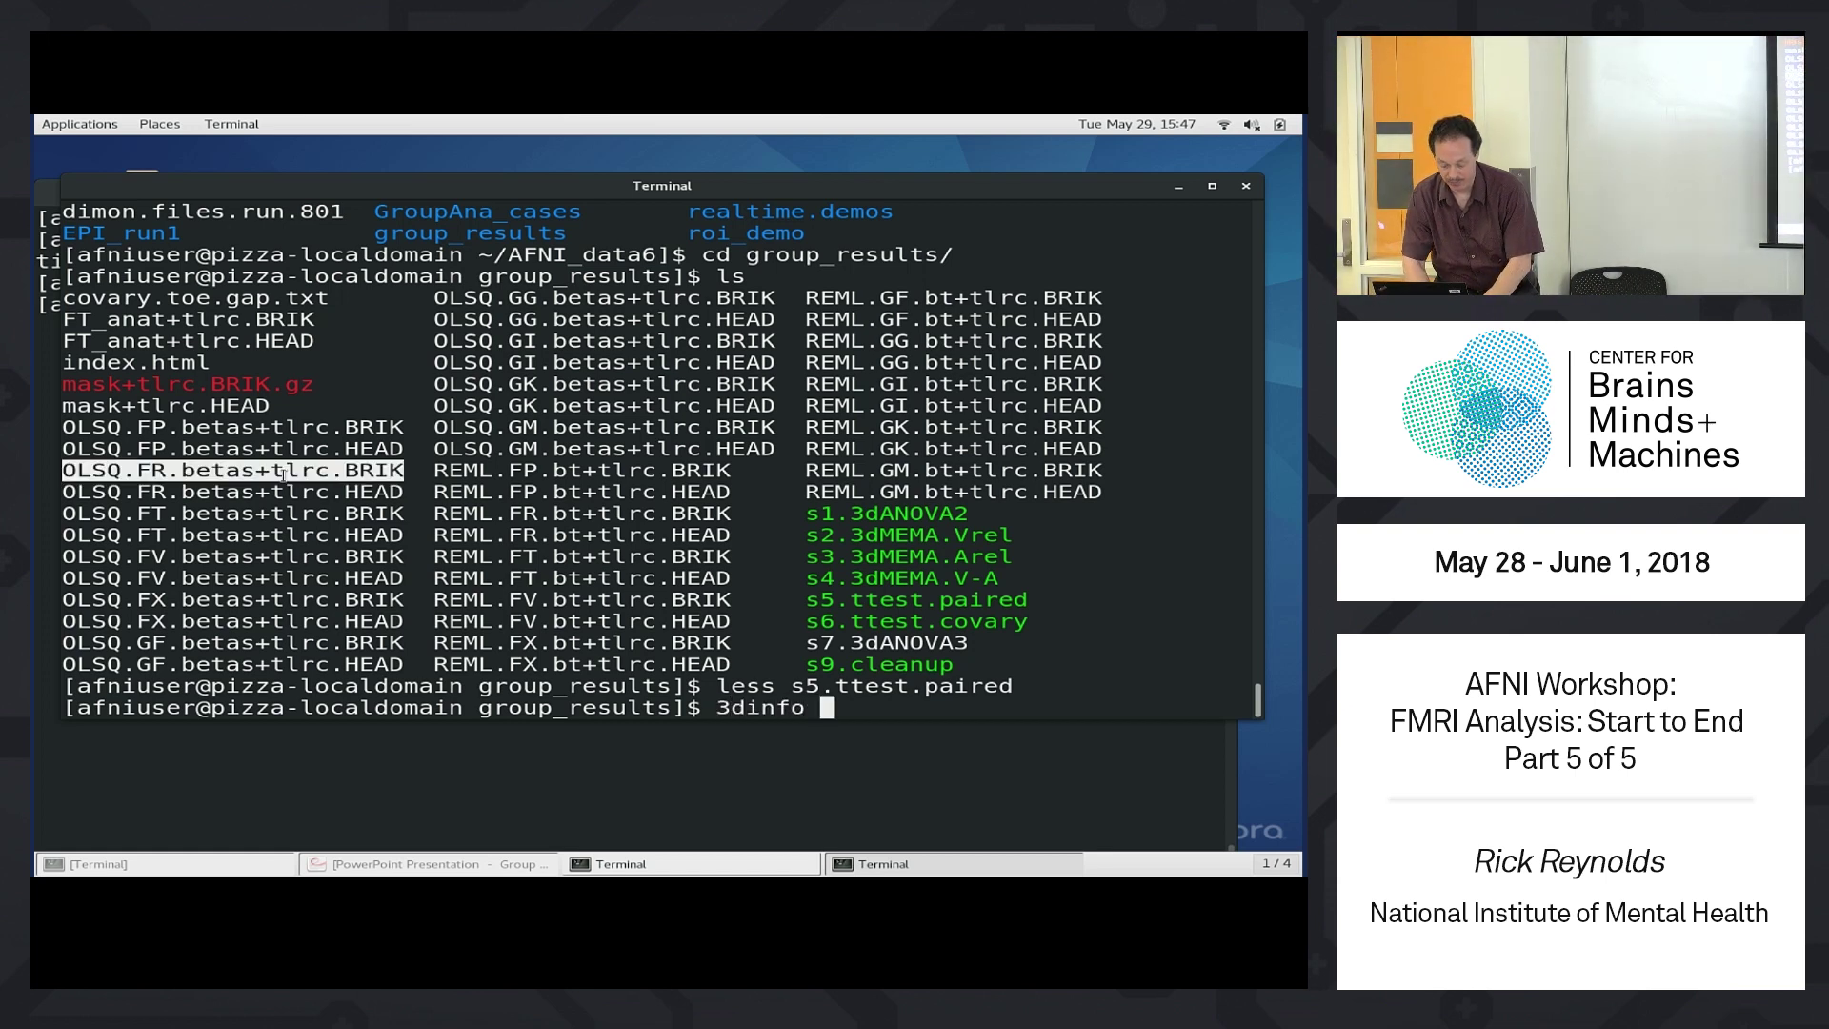
{"action": "middle_click", "coordinate": [283, 471]}
{"action": "key", "text": "Return"}
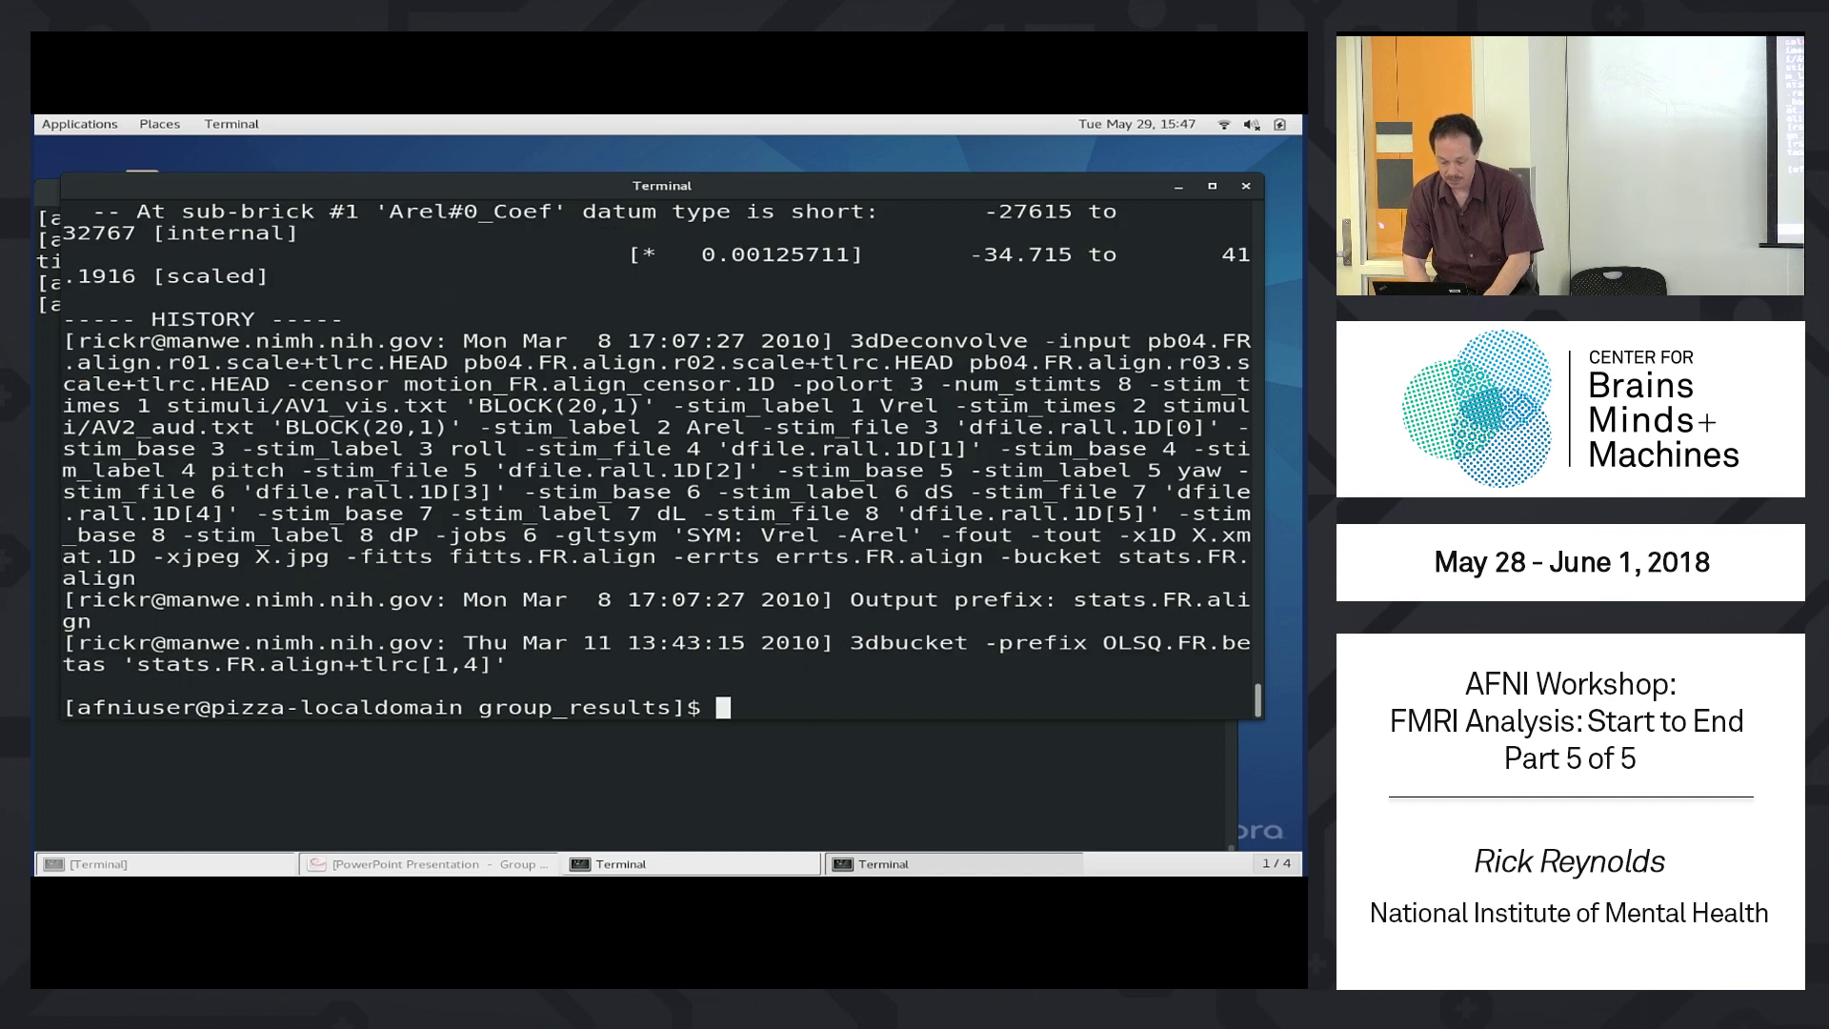
Step: Check the Vrel#0_Coef and Arel#0_Coef sub-bricks and 3dbucket history, then list group_results again
{"action": "scroll", "coordinate": [658, 448], "scroll_direction": "up", "scroll_amount": 4}
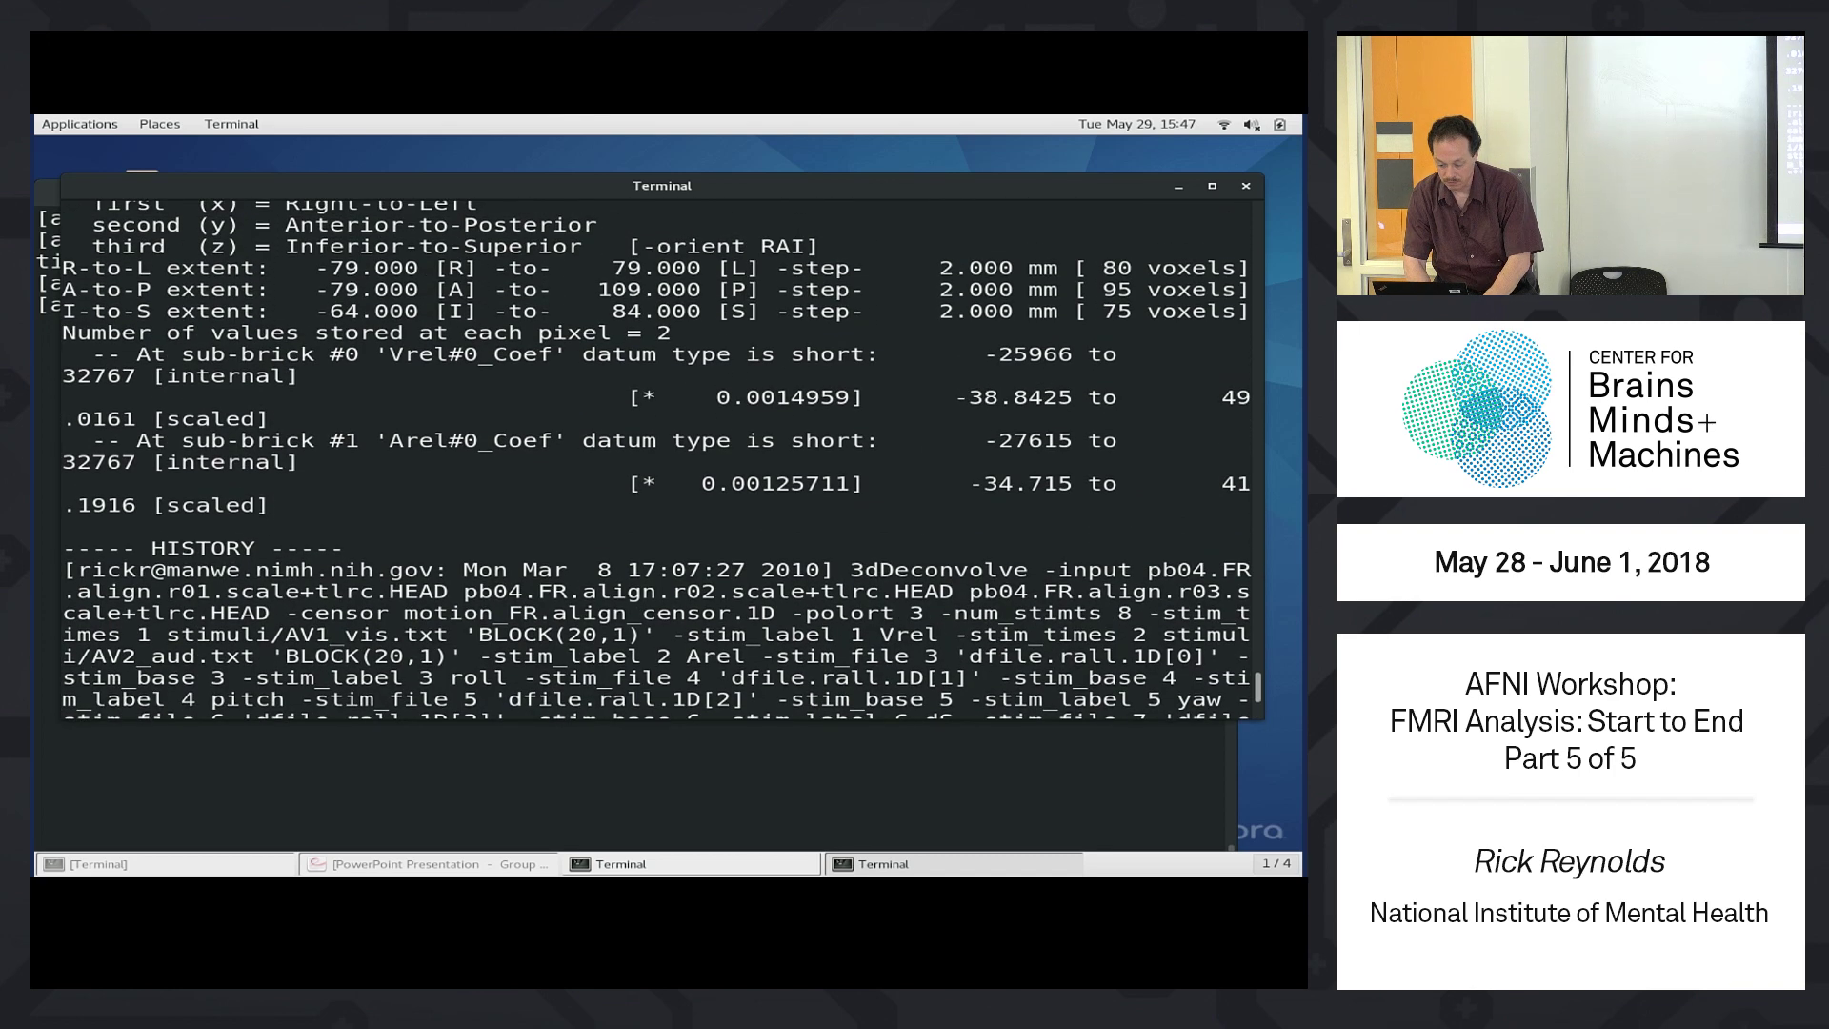
{"action": "double_click", "coordinate": [526, 356]}
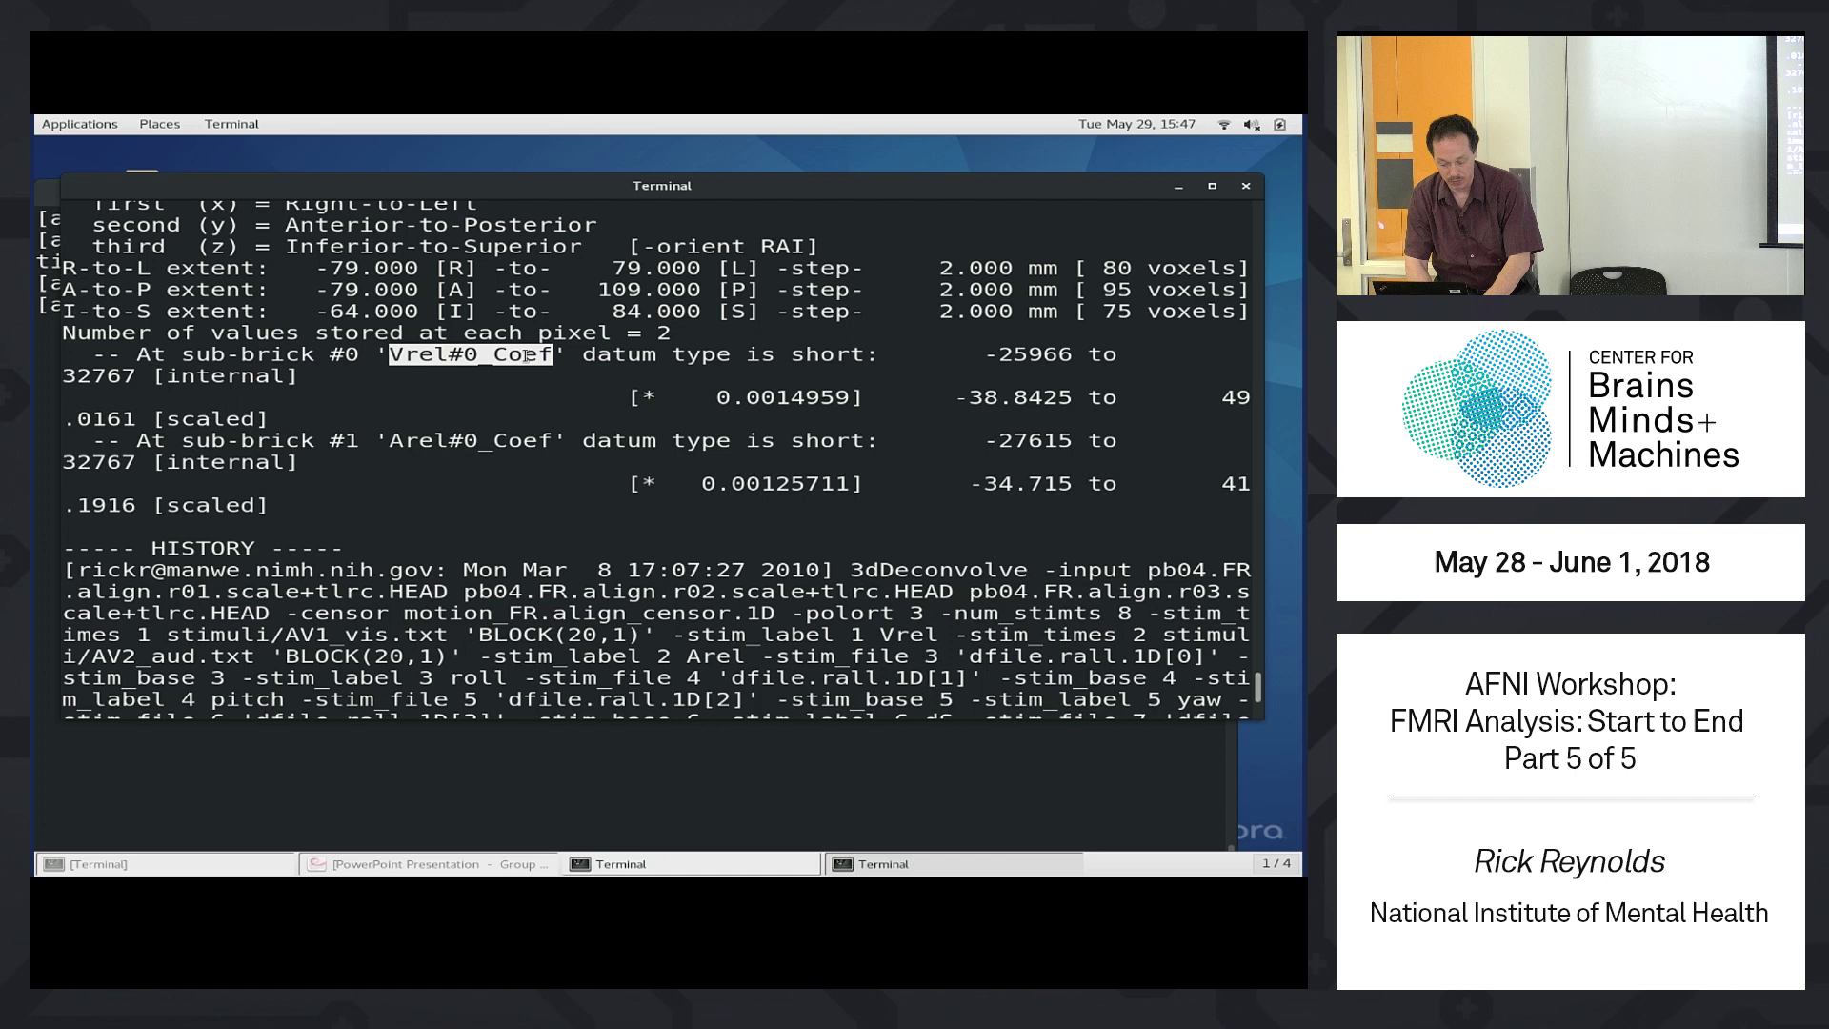
{"action": "double_click", "coordinate": [527, 442]}
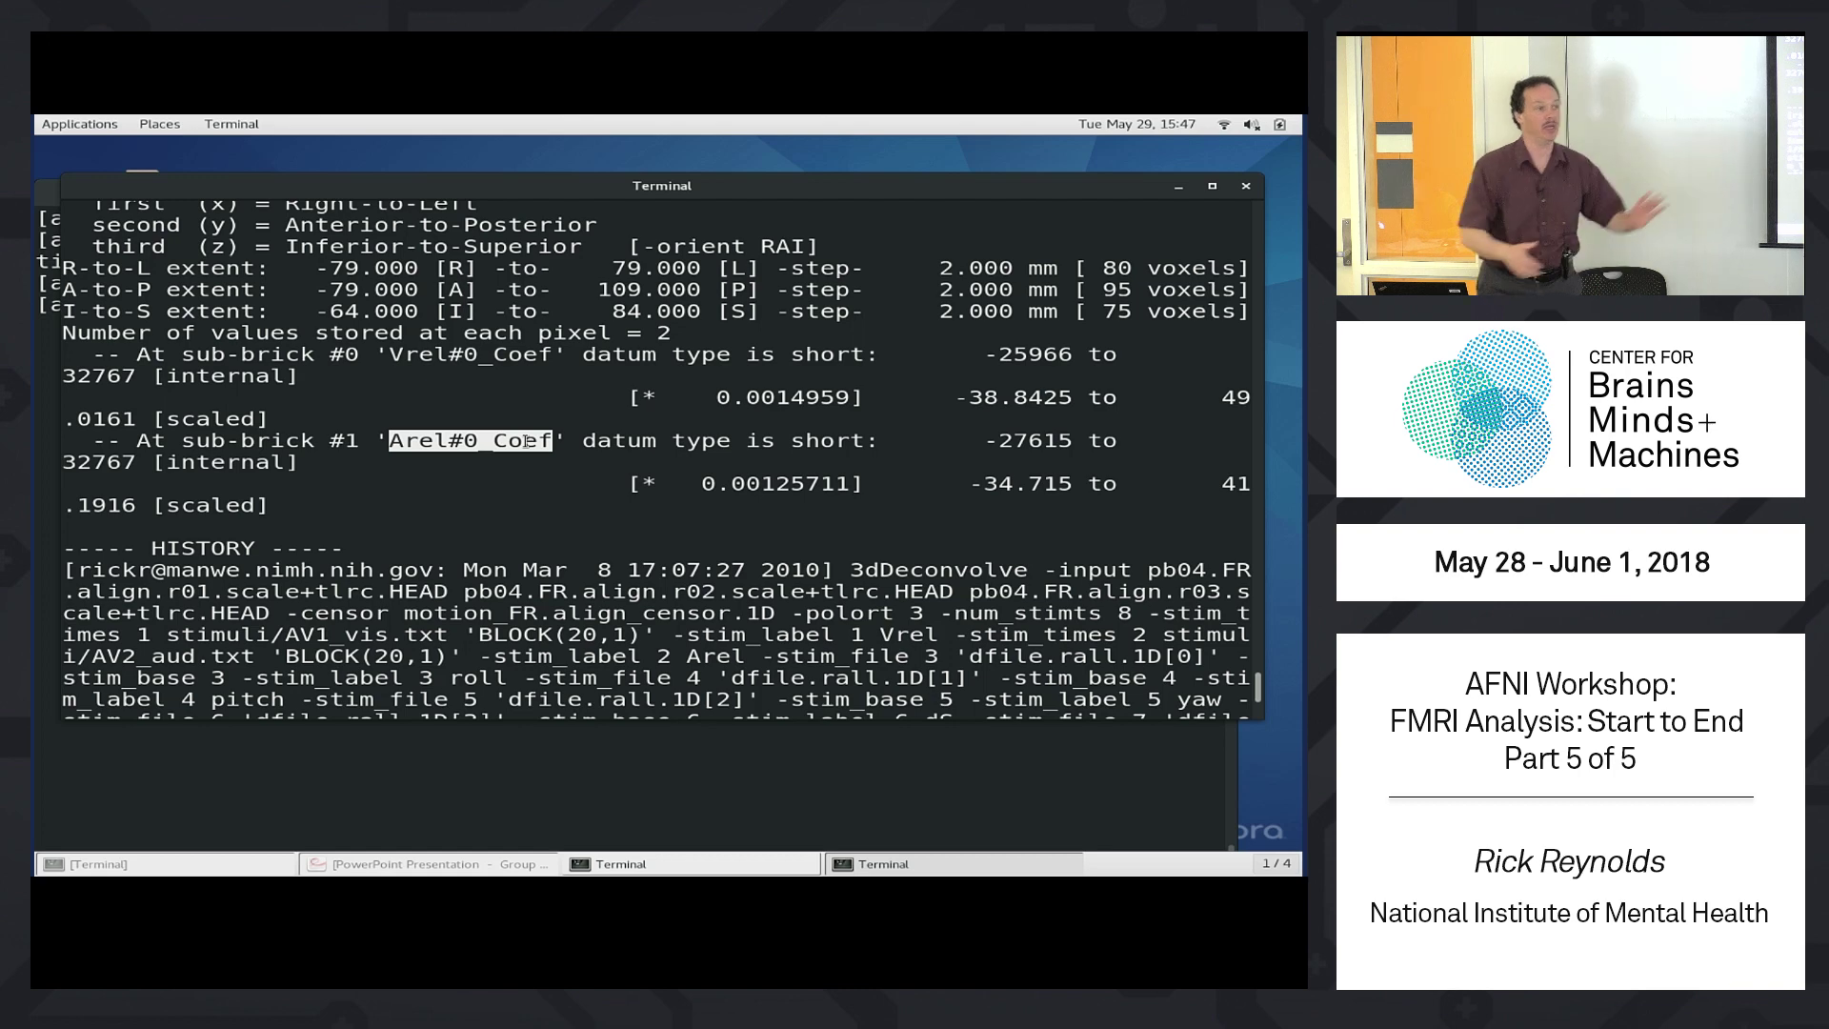
{"action": "scroll", "coordinate": [522, 440], "scroll_direction": "down", "scroll_amount": 3}
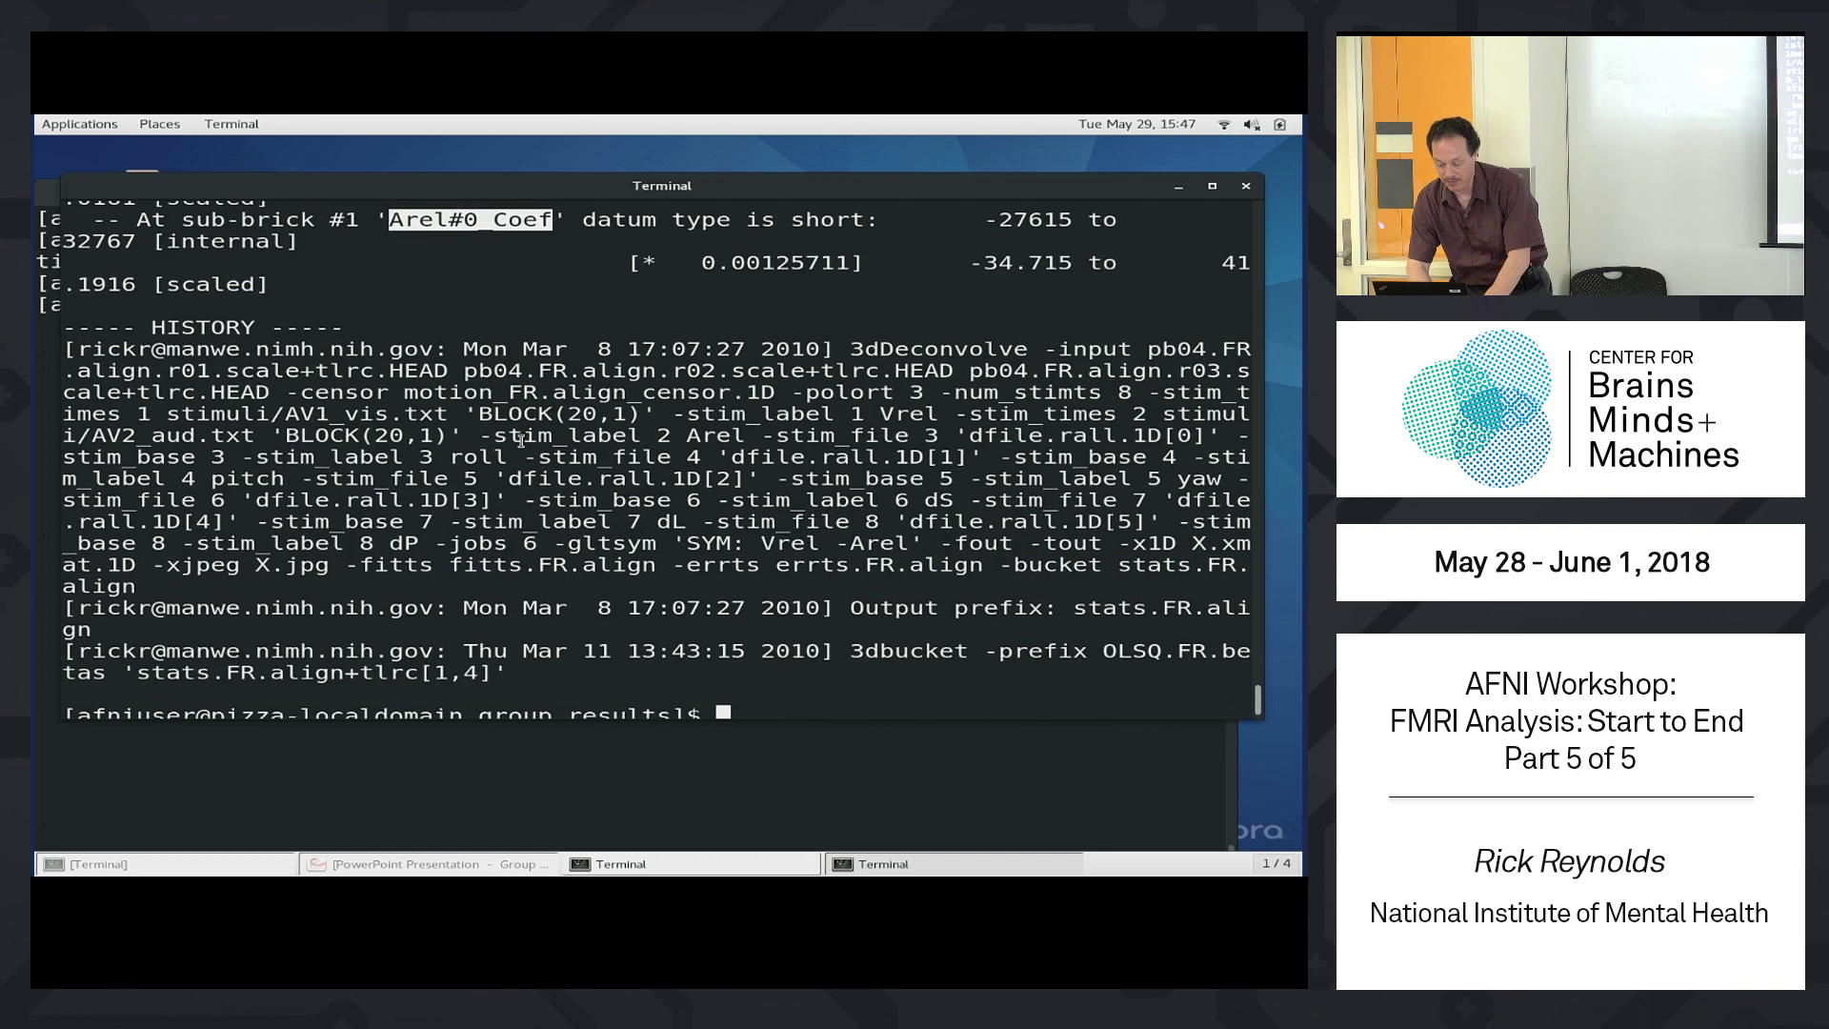
{"action": "double_click", "coordinate": [905, 650]}
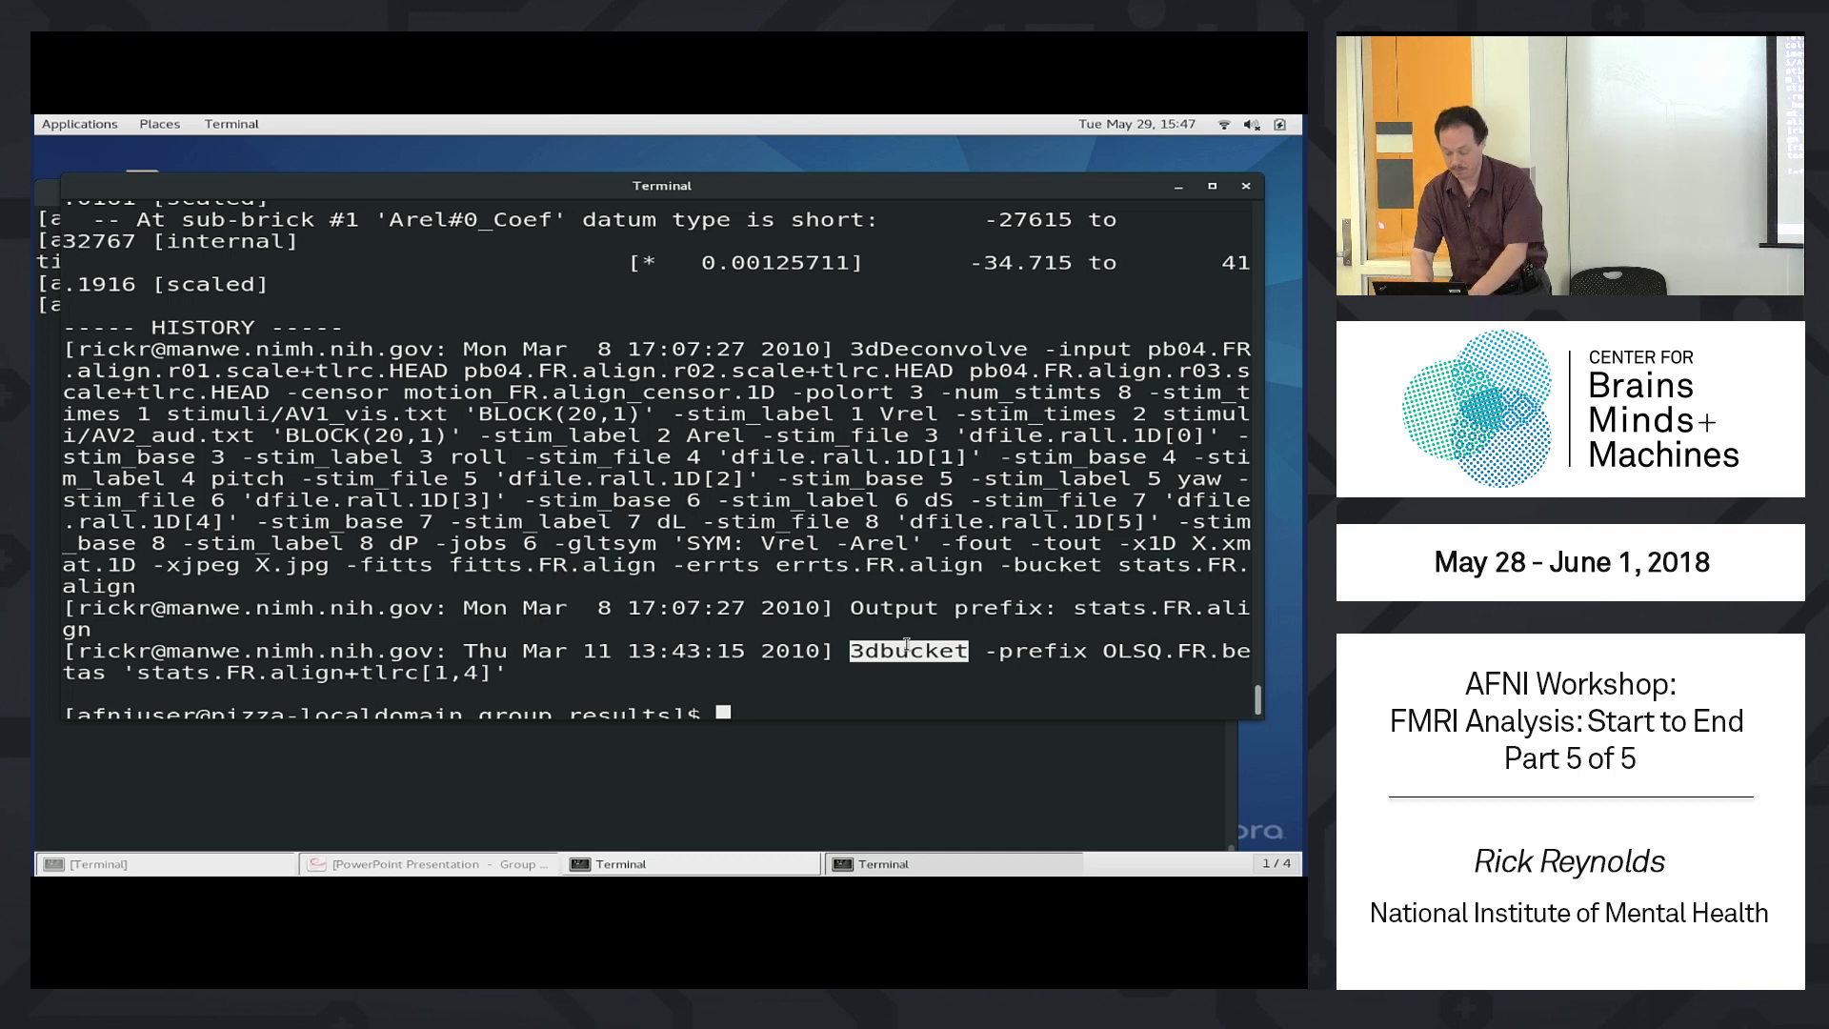
{"action": "type", "text": "ls"}
{"action": "key", "text": "Return"}
Step: Print s5.ttest.paired with cat and review its 3dttest++ command and gen_group_command.py origin
{"action": "type", "text": "cat "}
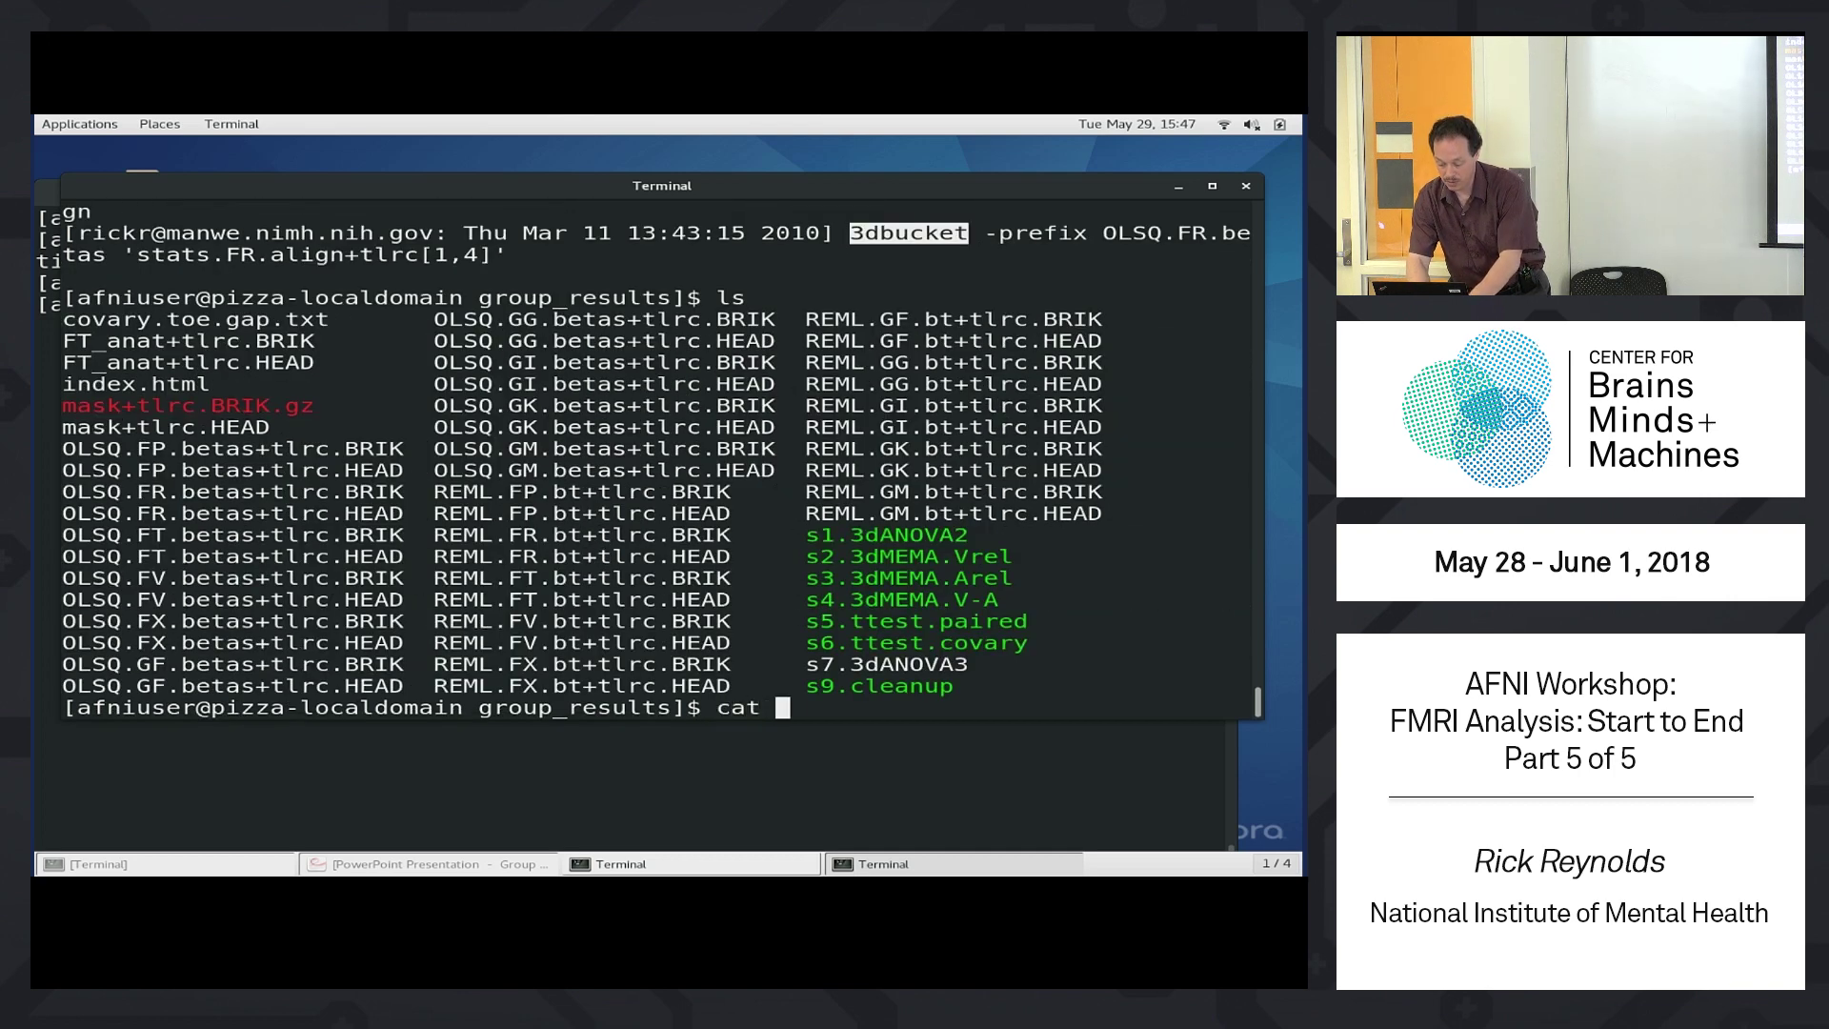
{"action": "type", "text": "s5.ttest.paired"}
{"action": "key", "text": "Return"}
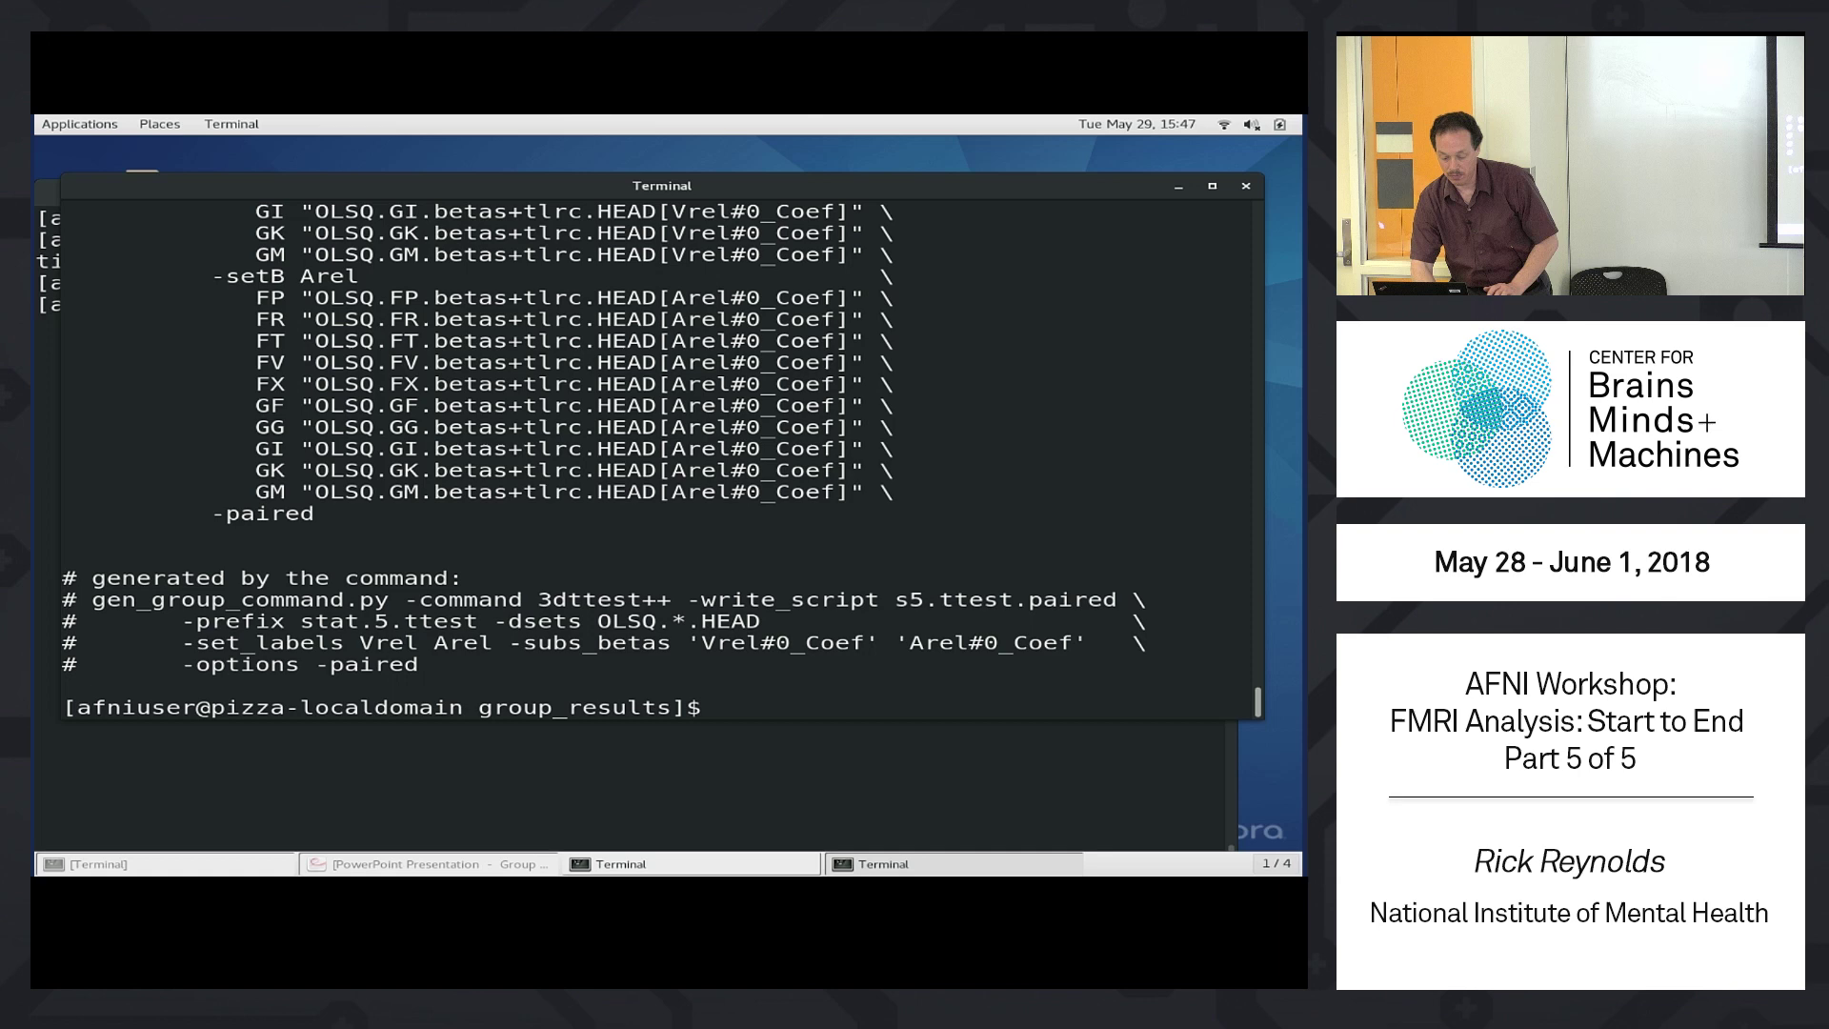
{"action": "scroll", "coordinate": [905, 644], "scroll_direction": "up", "scroll_amount": 5}
{"action": "scroll", "coordinate": [905, 644], "scroll_direction": "down", "scroll_amount": 1}
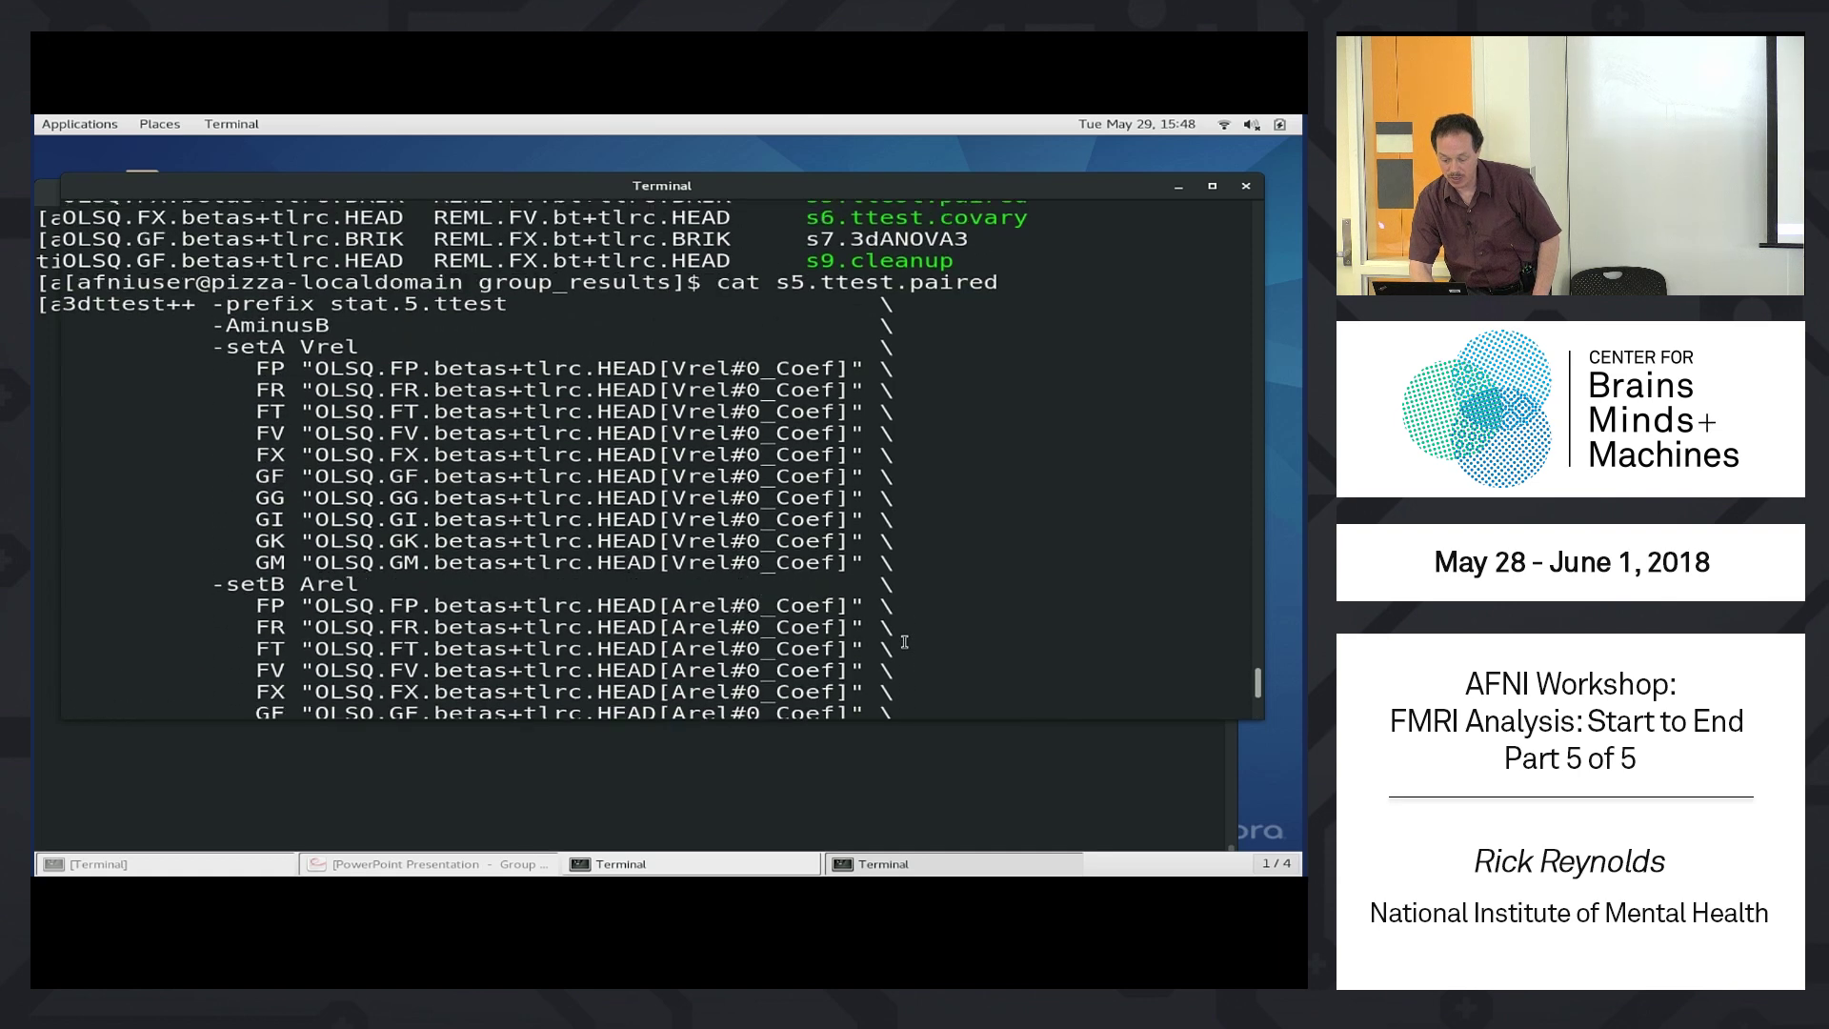
{"action": "scroll", "coordinate": [905, 644], "scroll_direction": "down", "scroll_amount": 5}
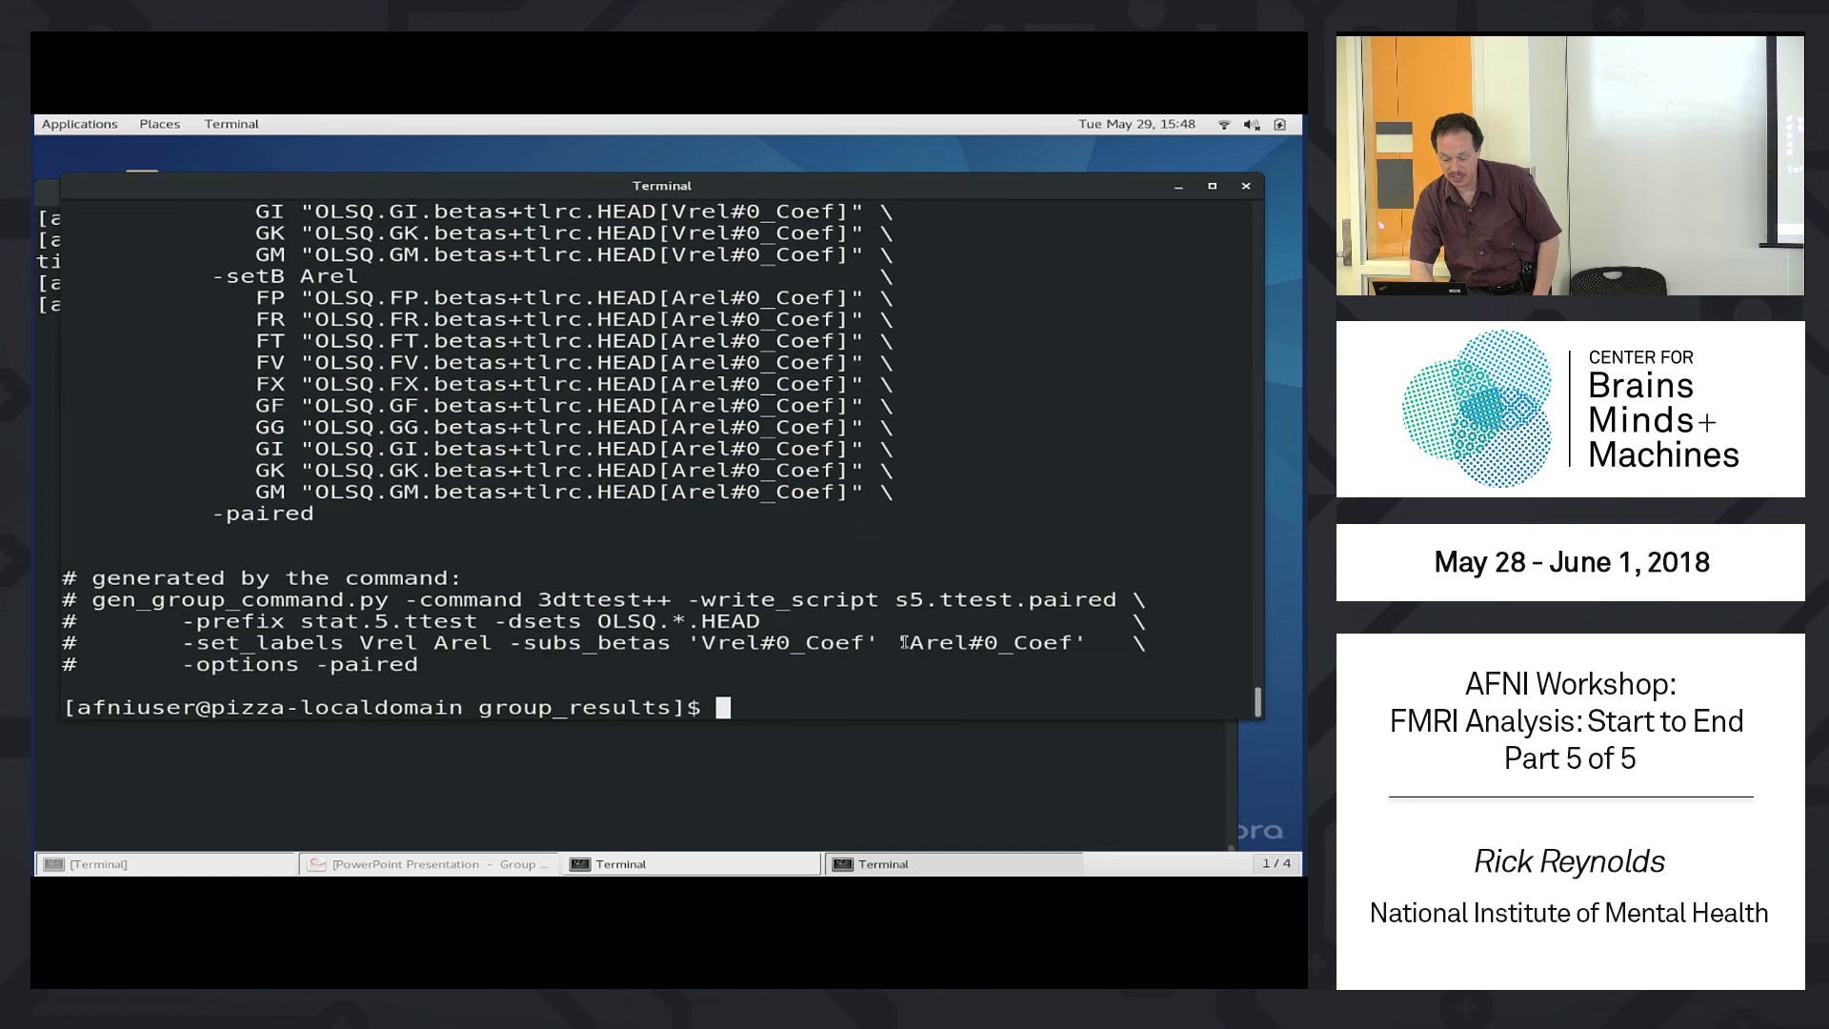
{"action": "double_click", "coordinate": [302, 598]}
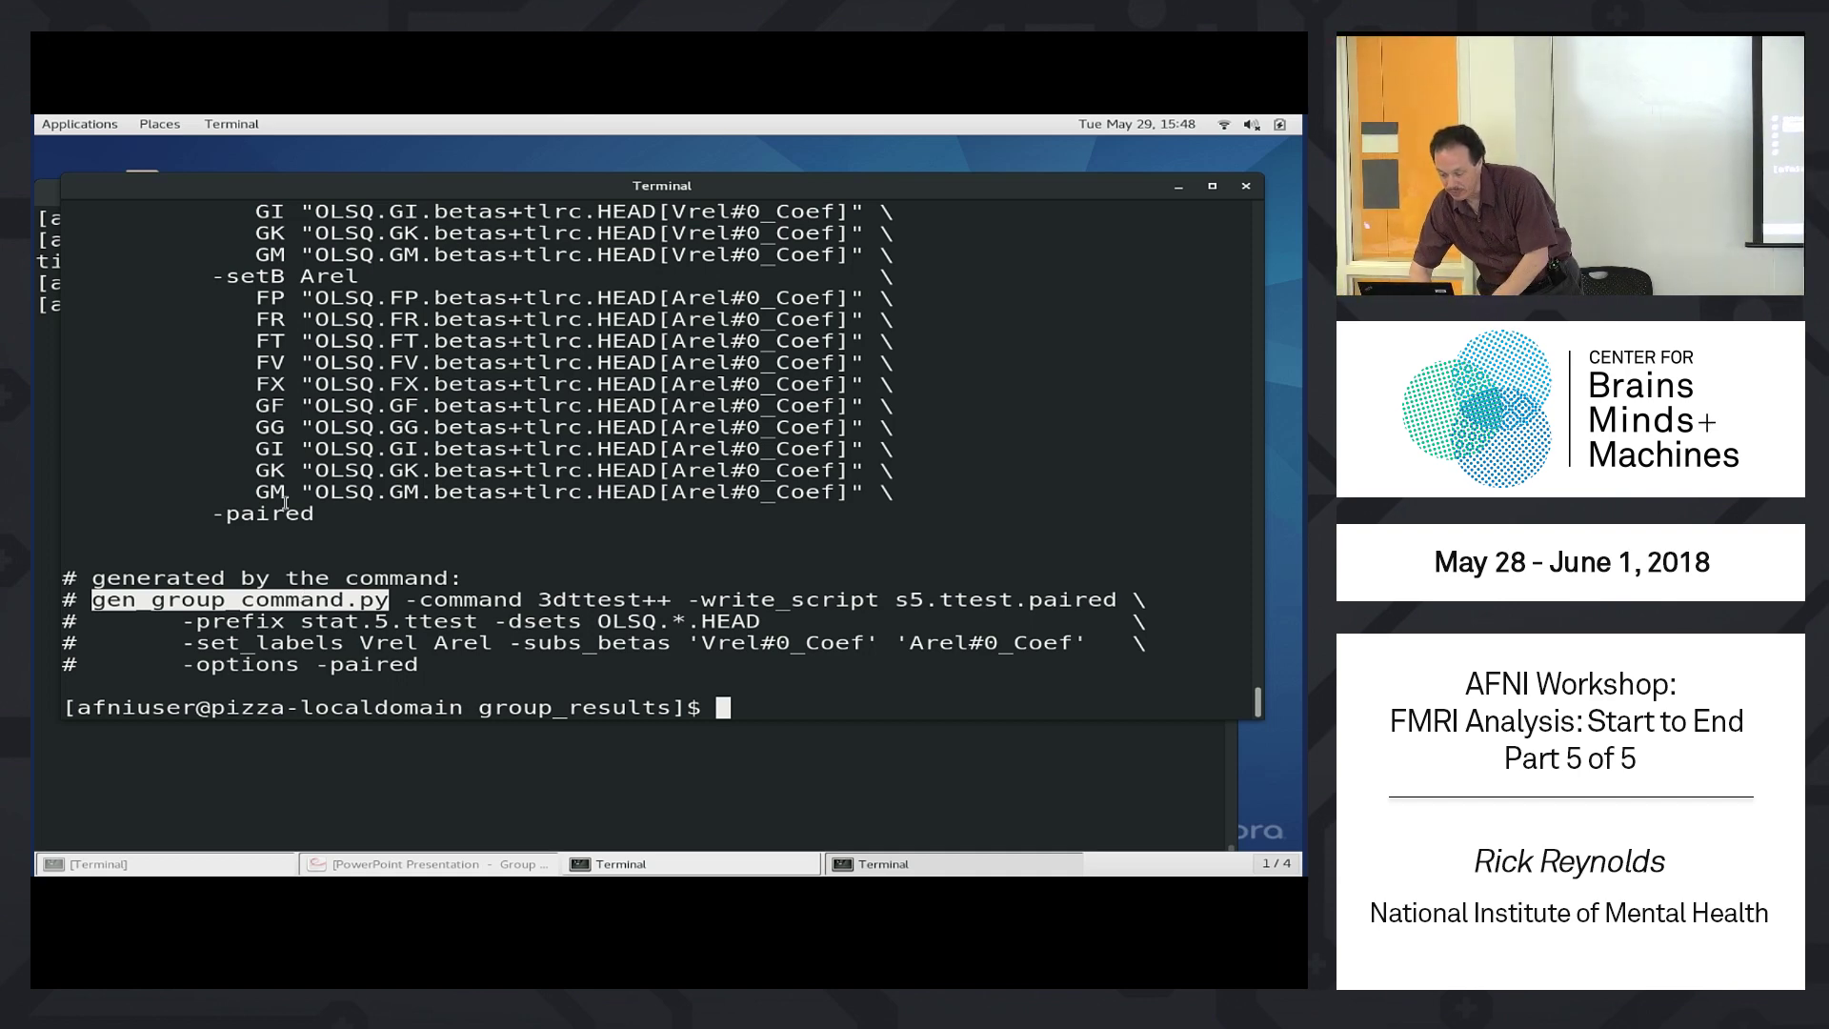
{"action": "scroll", "coordinate": [313, 382], "scroll_direction": "up", "scroll_amount": 4}
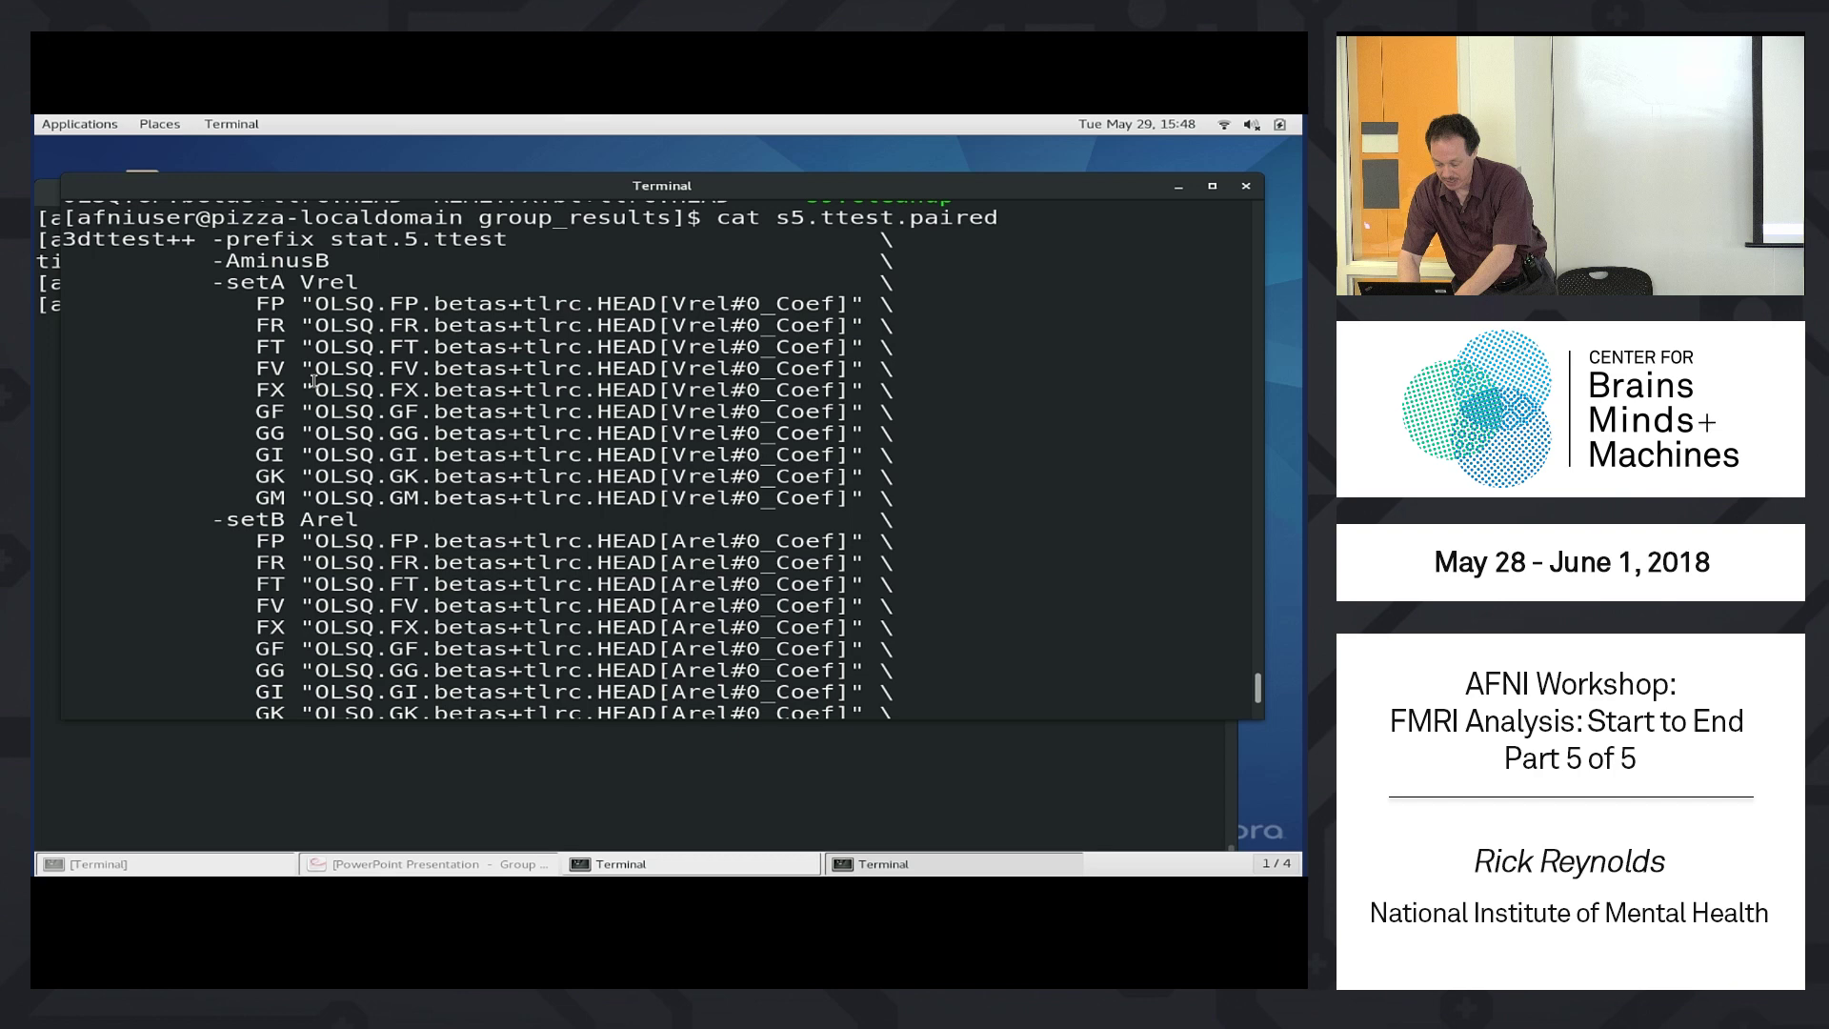
Step: Run the script as 'tcsh s5.ttest.paired' after fixing the 'tchs' typo, producing stat.5.ttest+tlrc
{"action": "key", "text": "Up"}
{"action": "key", "text": "Home"}
{"action": "key", "text": "Delete"}
{"action": "key", "text": "Delete"}
{"action": "key", "text": "Delete"}
{"action": "key", "text": "Delete"}
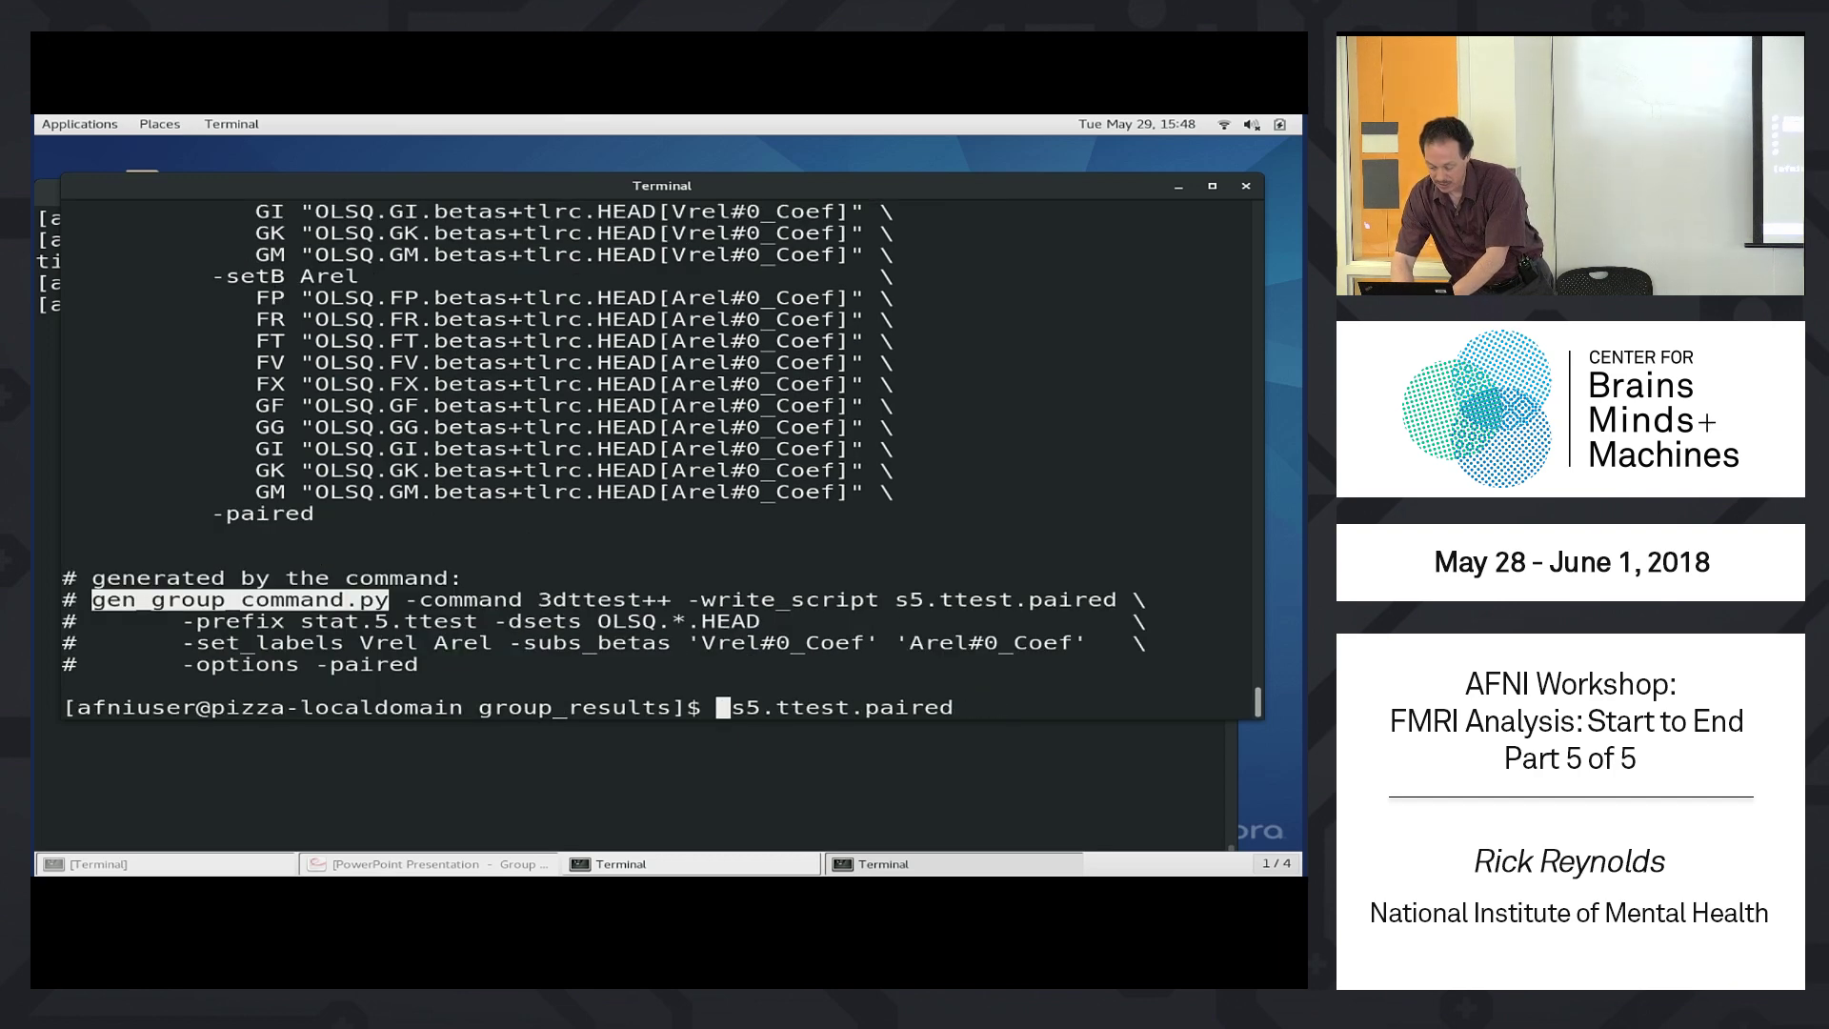
{"action": "type", "text": "tchs"}
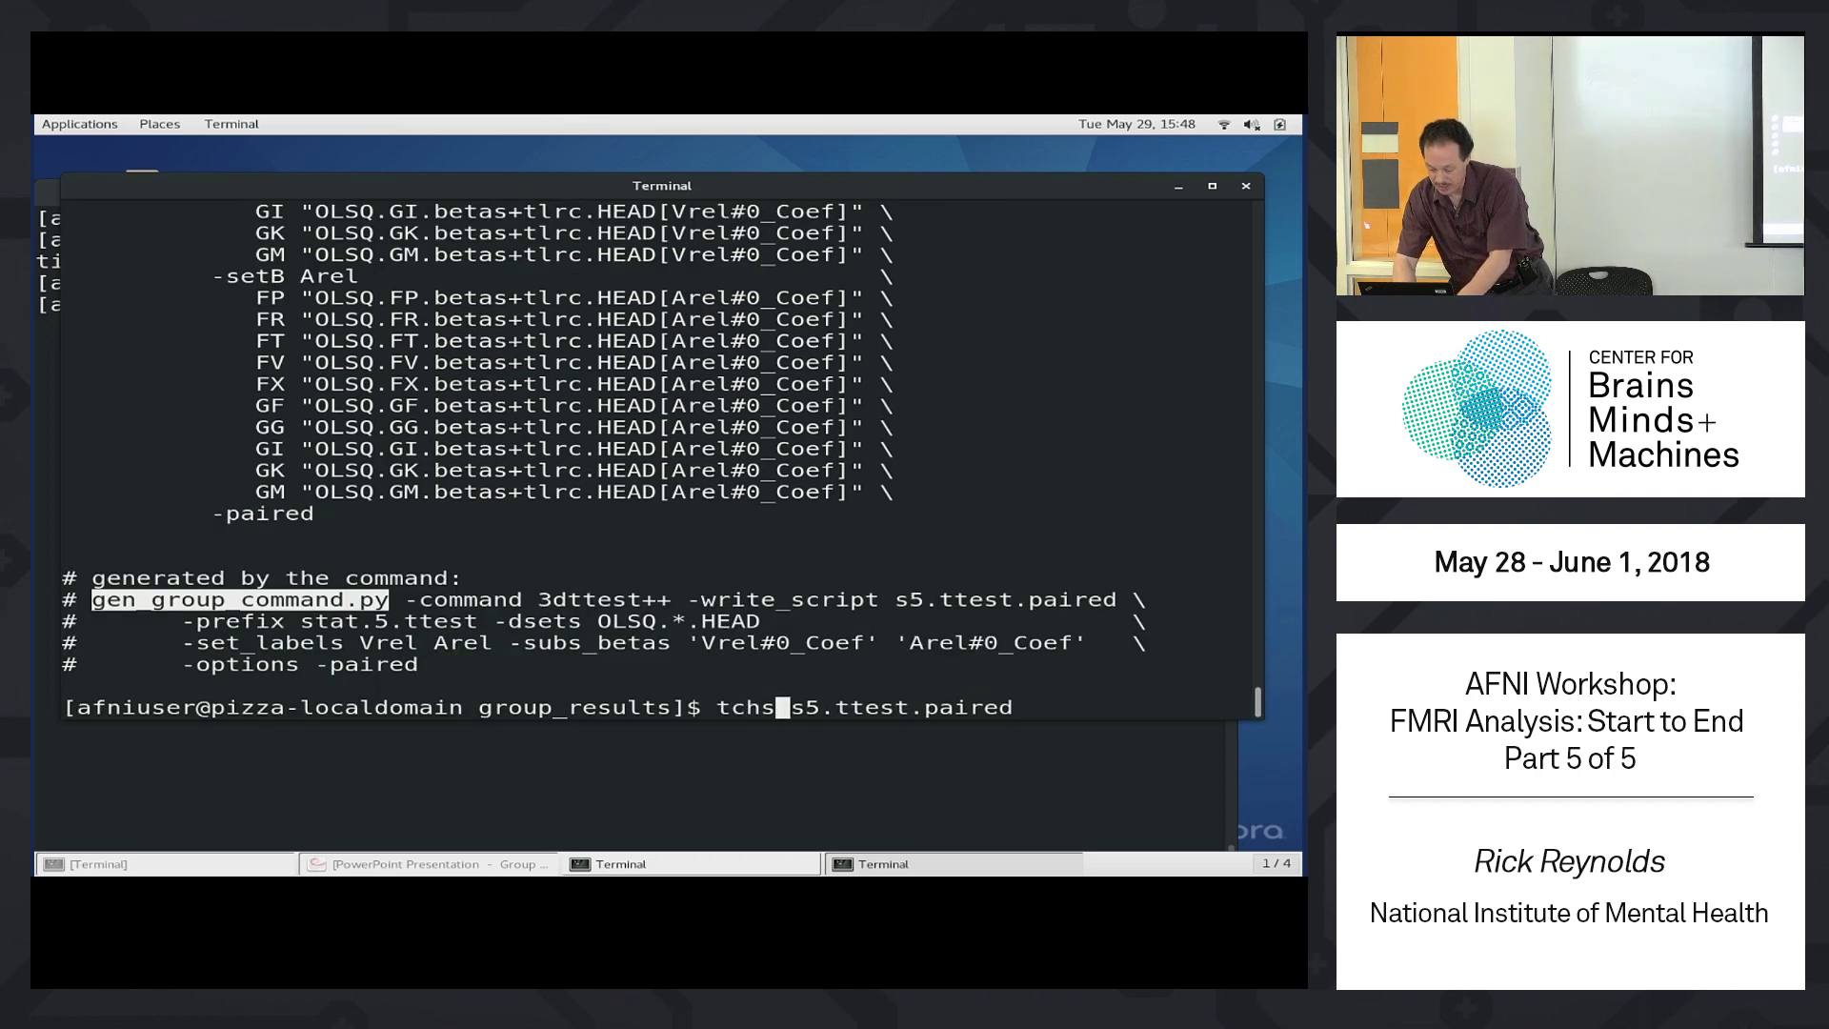
{"action": "key", "text": "Return"}
{"action": "key", "text": "Up"}
{"action": "key", "text": "Home"}
{"action": "key", "text": "Delete"}
{"action": "key", "text": "Delete"}
{"action": "key", "text": "Delete"}
{"action": "key", "text": "Delete"}
{"action": "key", "text": "Delete"}
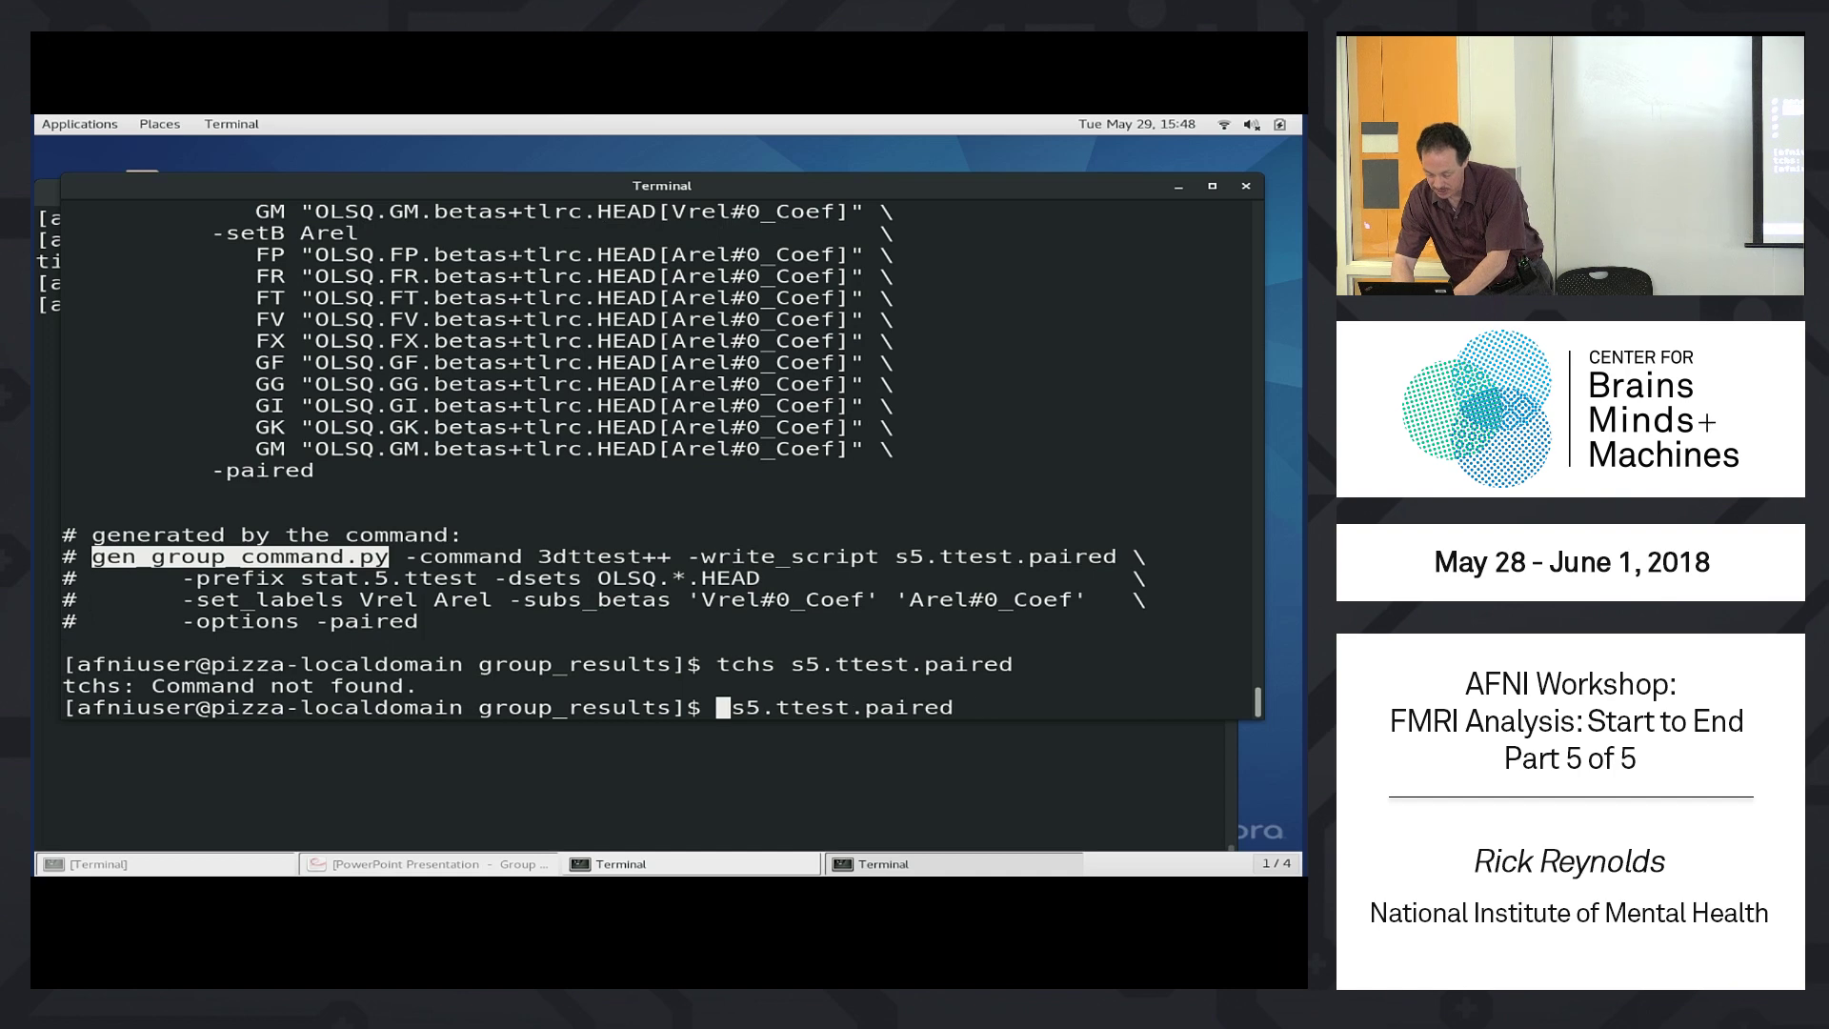
{"action": "type", "text": "tcs"}
{"action": "type", "text": "h"}
{"action": "key", "text": "Return"}
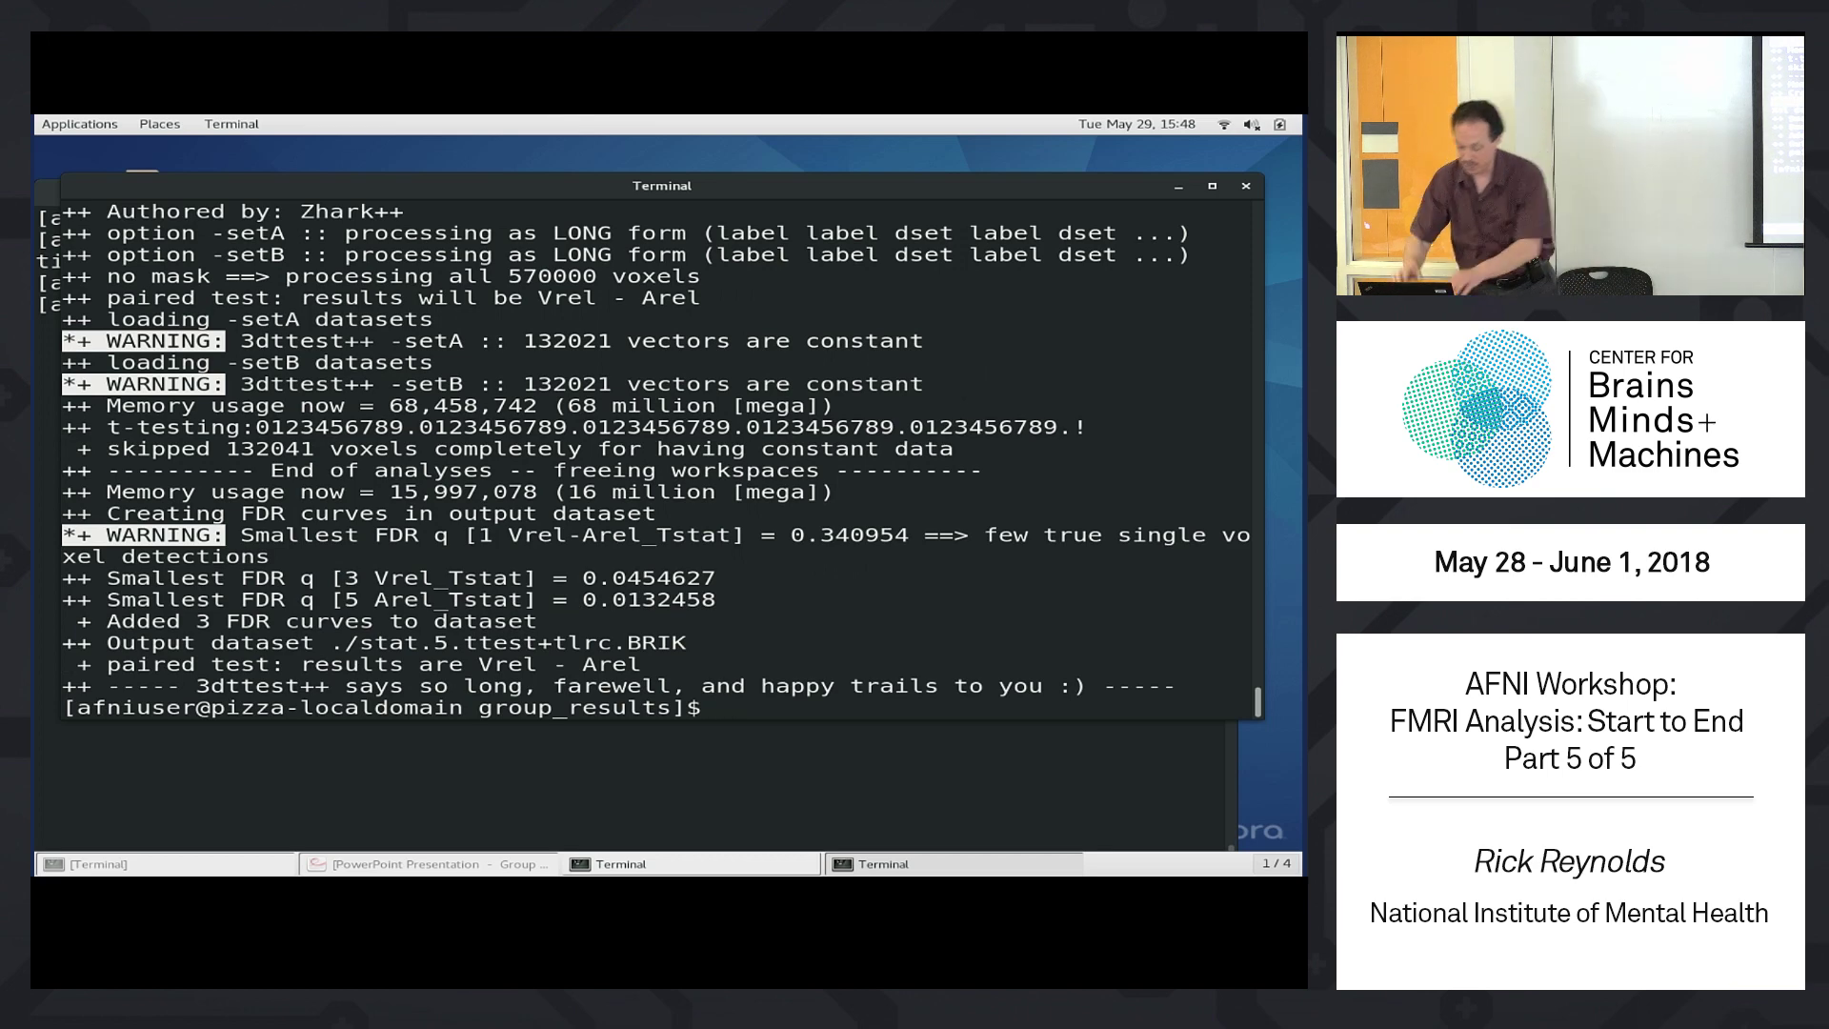
Step: Launch AFNI and load stat.5.ttest as the overlay, with Vrel-Arel_mean as the colour sub-brick
{"action": "type", "text": "afni"}
{"action": "key", "text": "Return"}
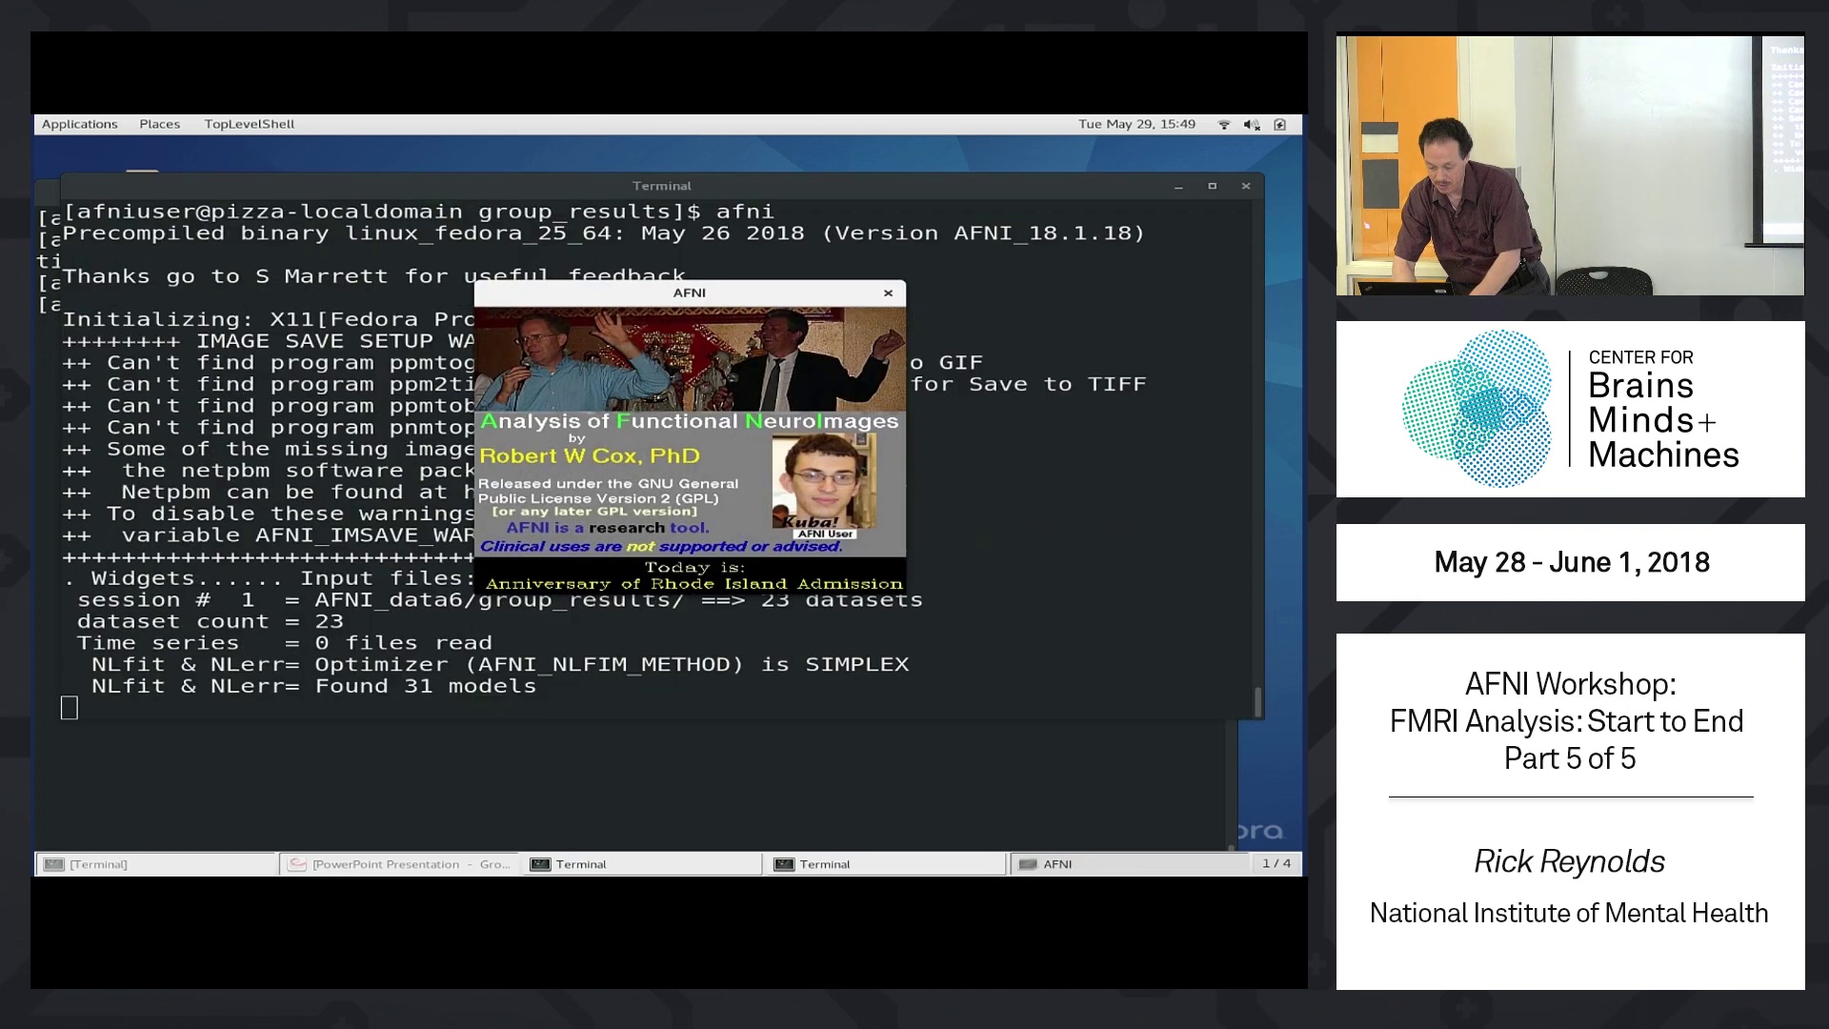
{"action": "left_click", "coordinate": [317, 370]}
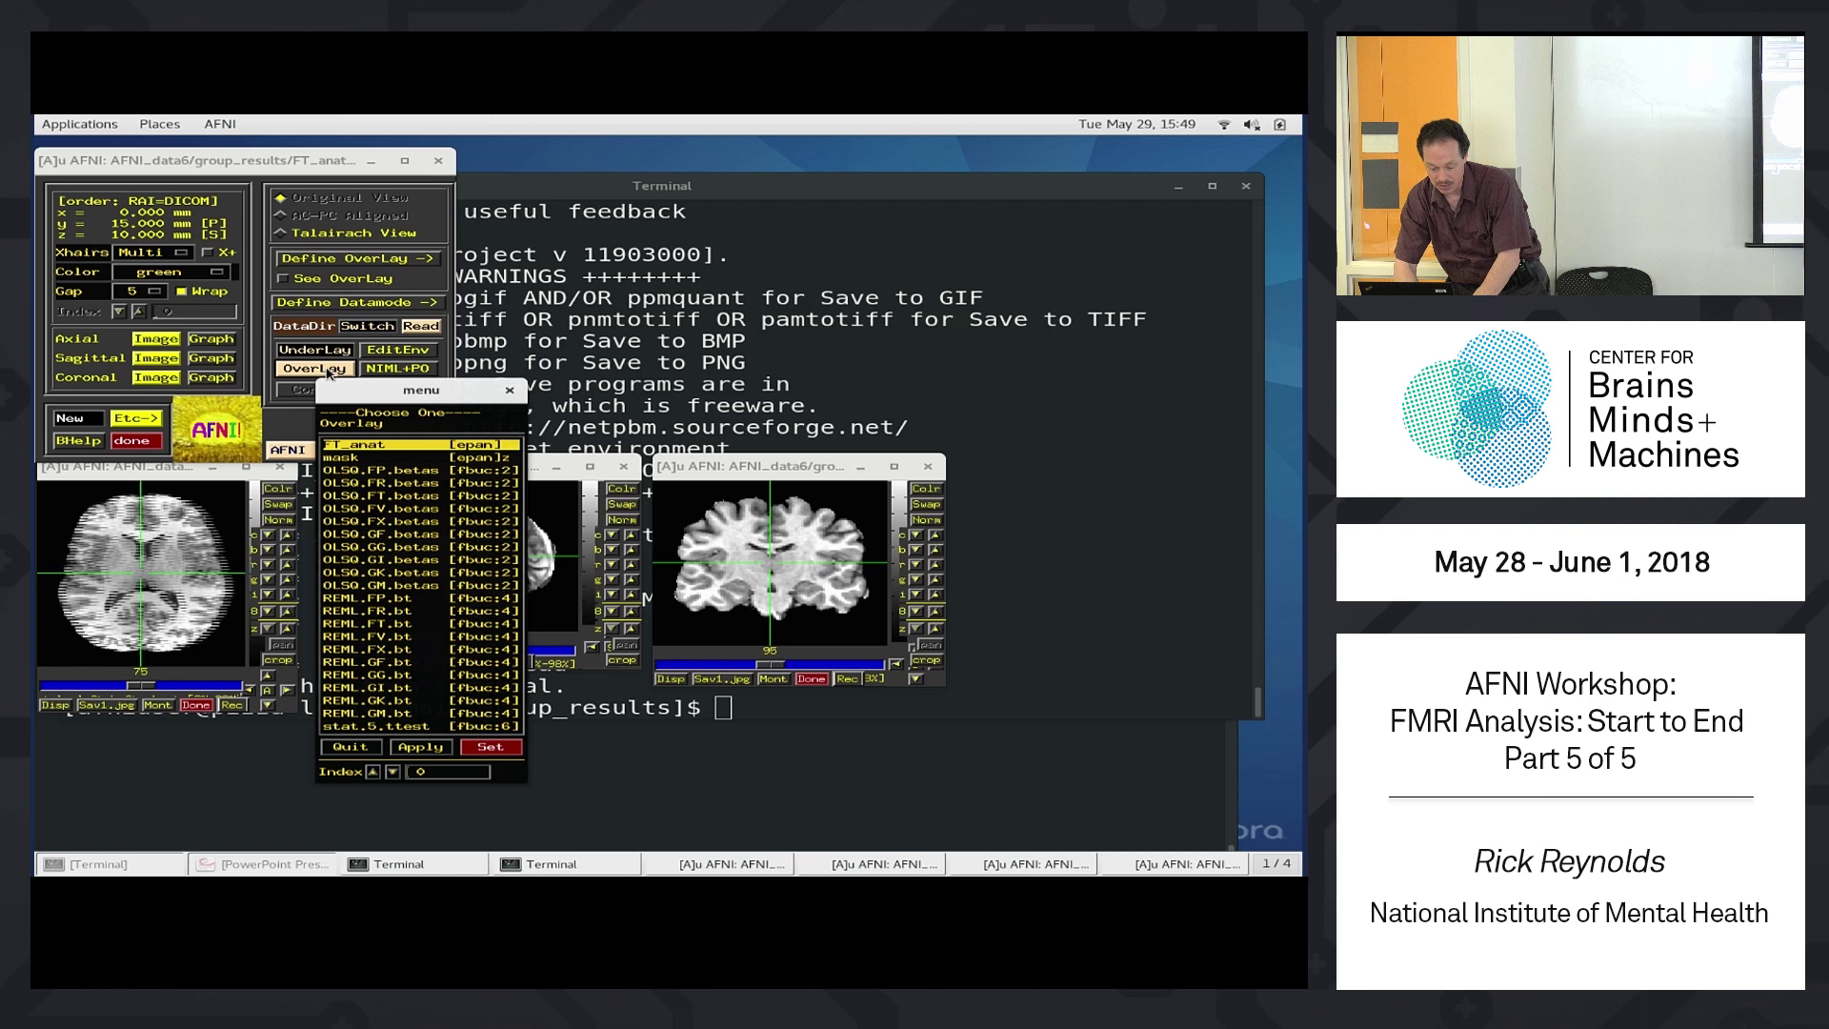
{"action": "left_click", "coordinate": [120, 555]}
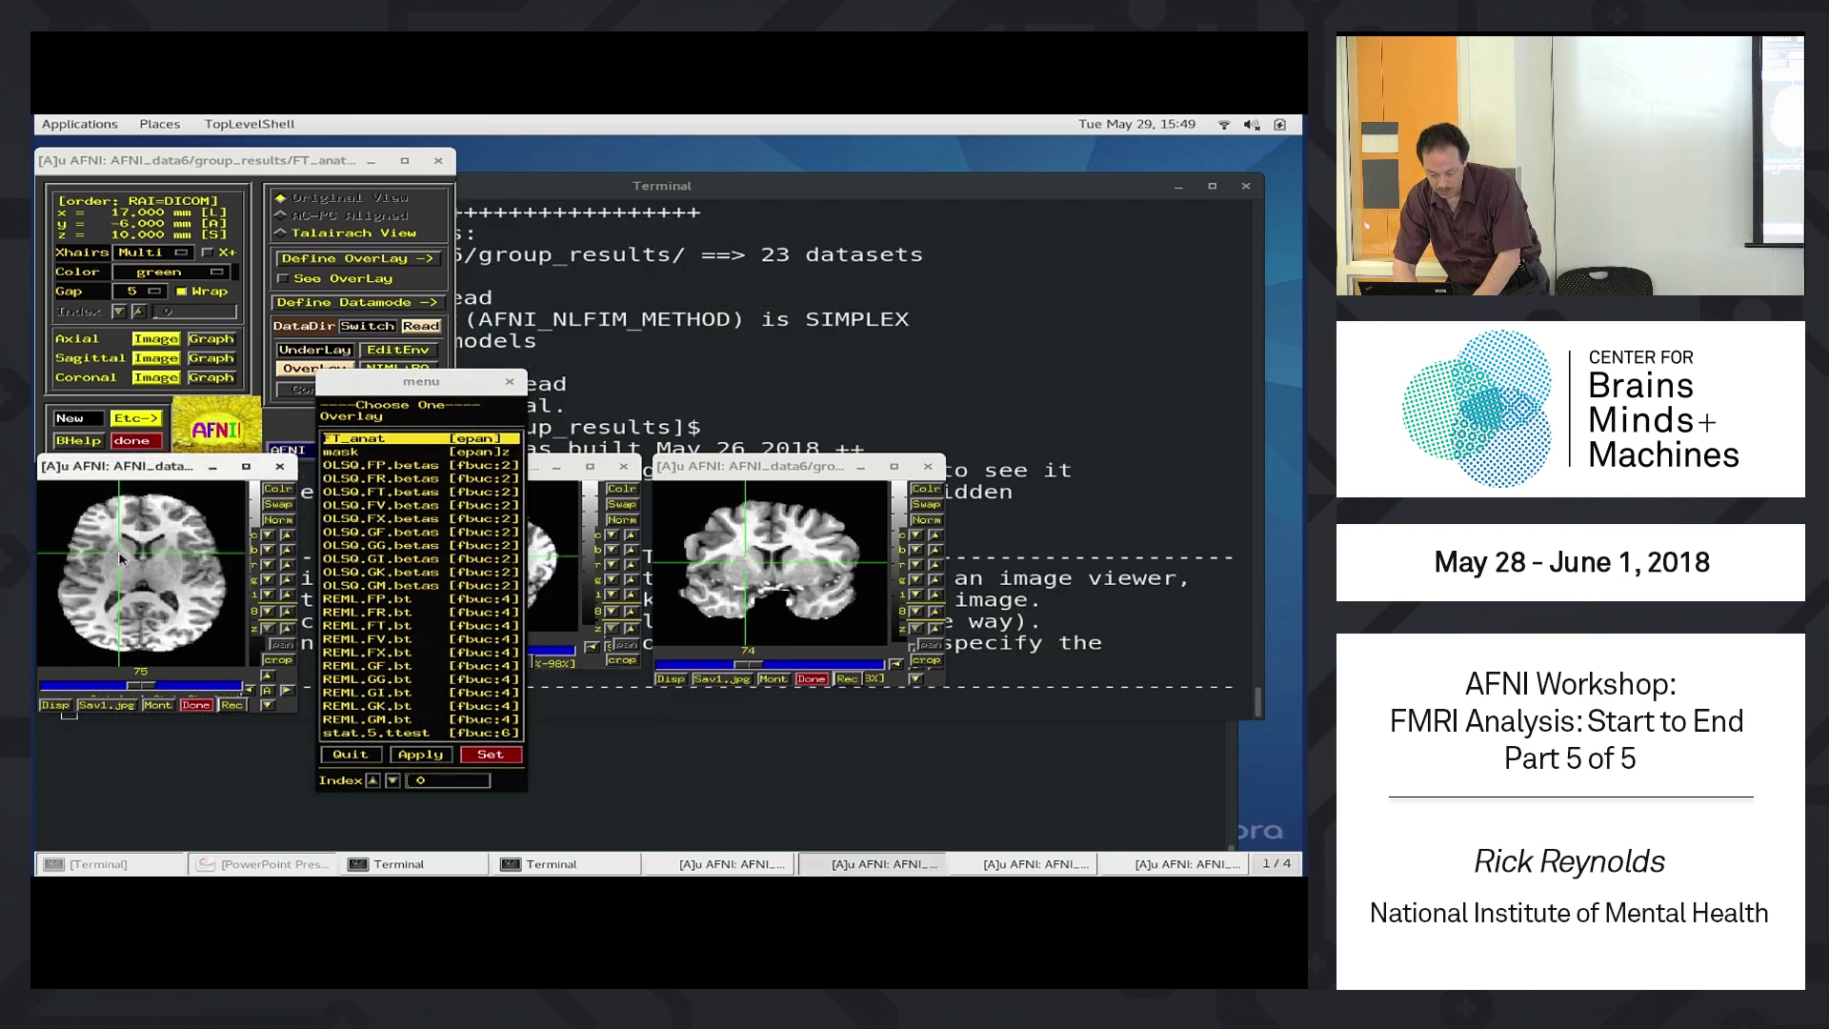
{"action": "left_click", "coordinate": [381, 733]}
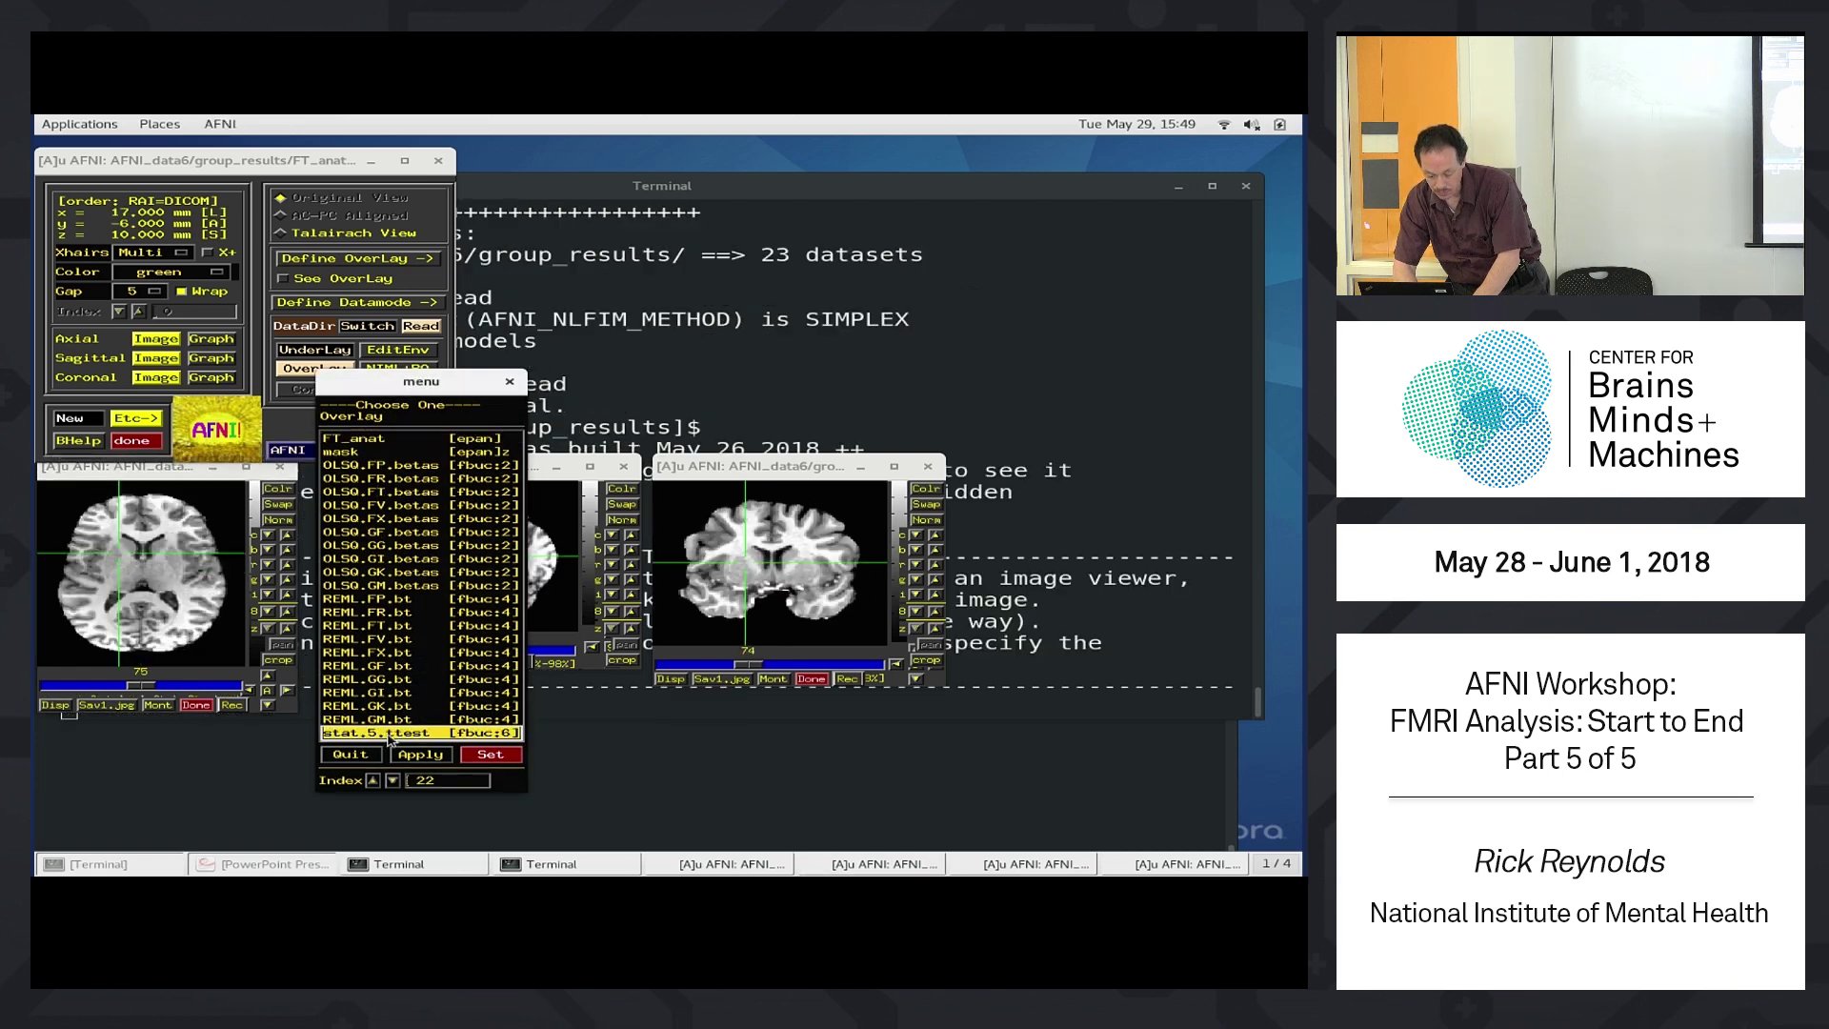
{"action": "left_click", "coordinate": [490, 755]}
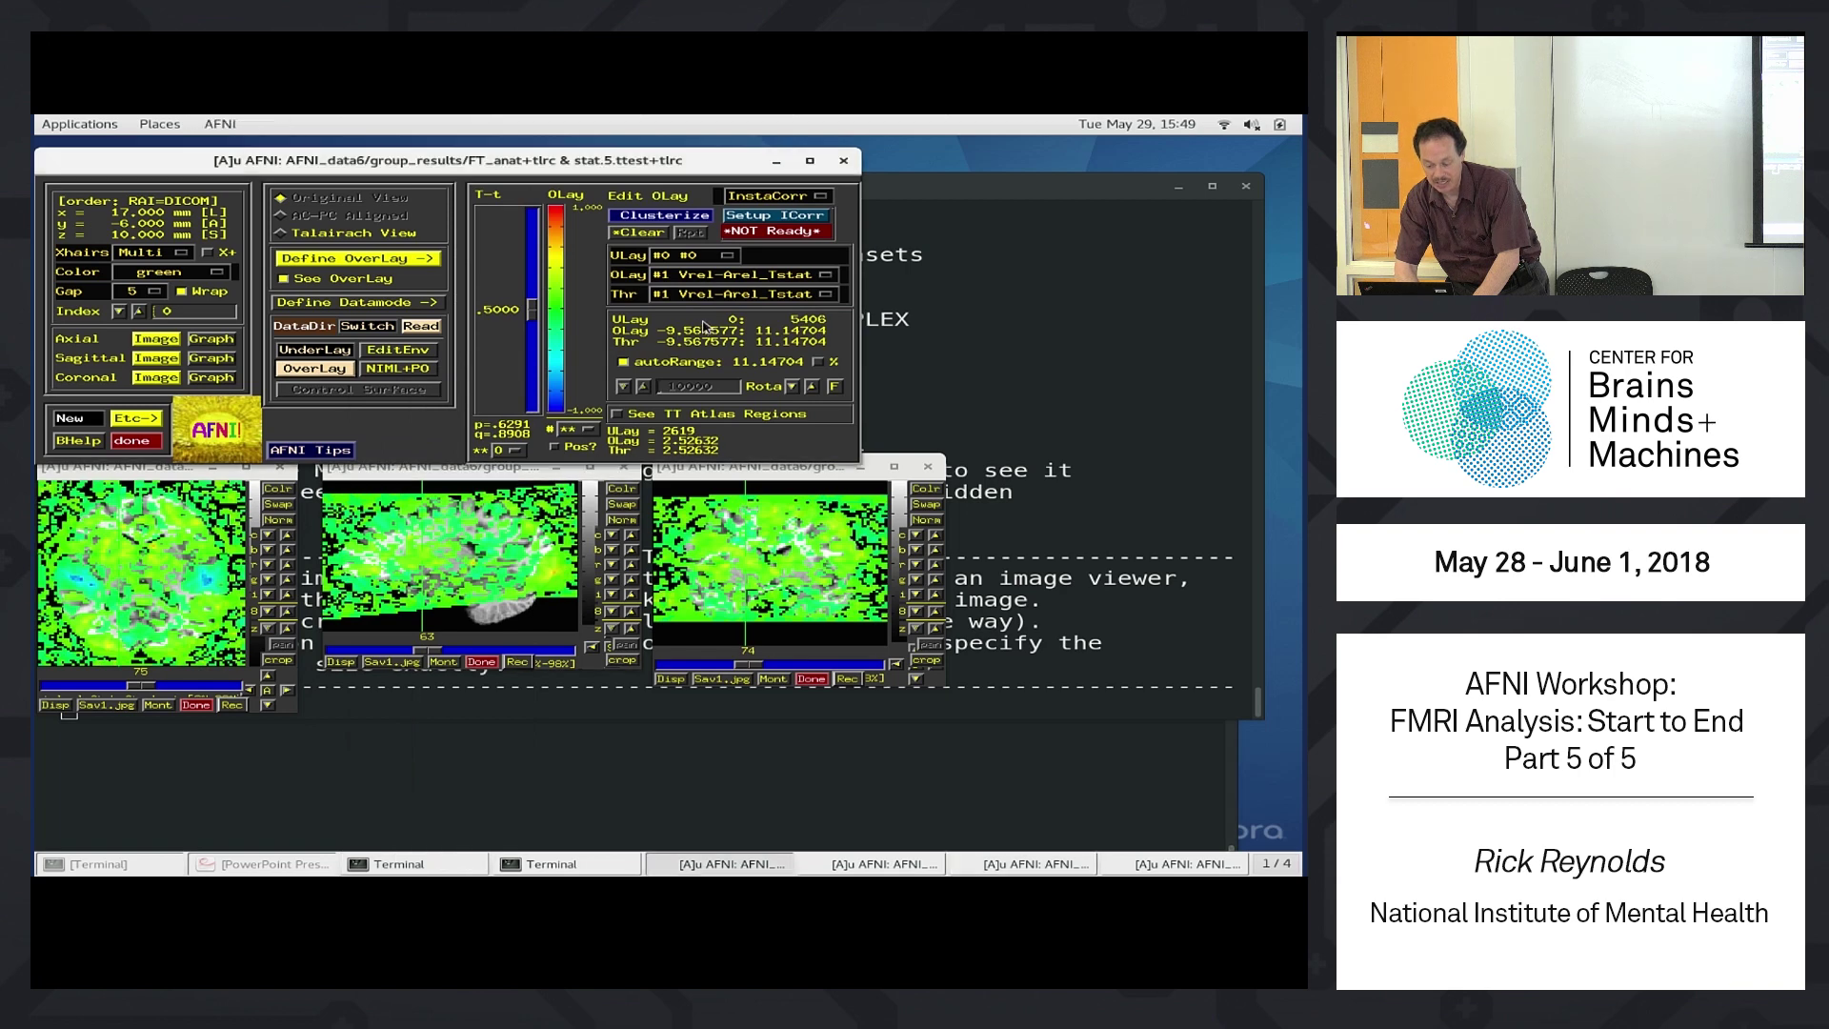
{"action": "left_click", "coordinate": [737, 295]}
{"action": "left_click", "coordinate": [748, 281]}
{"action": "left_click", "coordinate": [767, 268]}
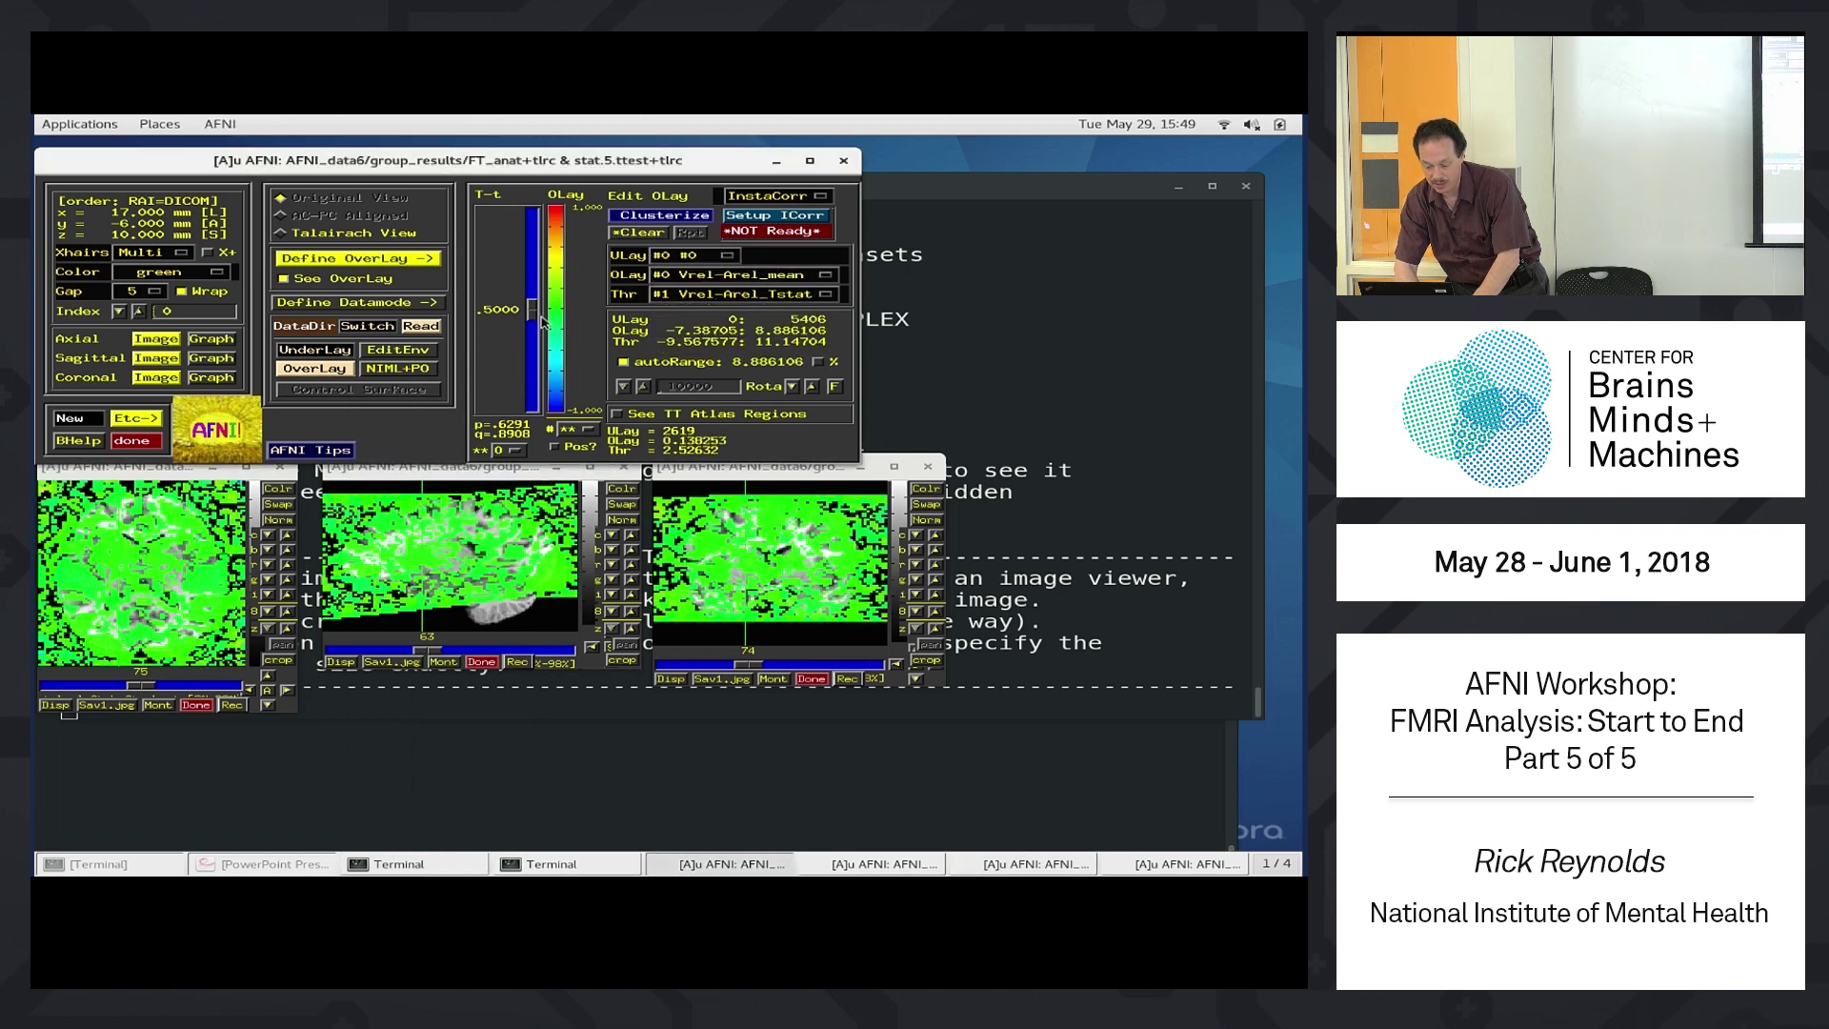
Step: Set the threshold to 3.010 and fix the colour range at 1 with autoRange off
{"action": "mouse_move", "coordinate": [531, 317]}
{"action": "left_mouse_down"}
{"action": "mouse_move", "coordinate": [531, 383]}
{"action": "mouse_move", "coordinate": [530, 301]}
{"action": "mouse_move", "coordinate": [531, 329]}
{"action": "left_mouse_up"}
{"action": "left_click", "coordinate": [503, 450]}
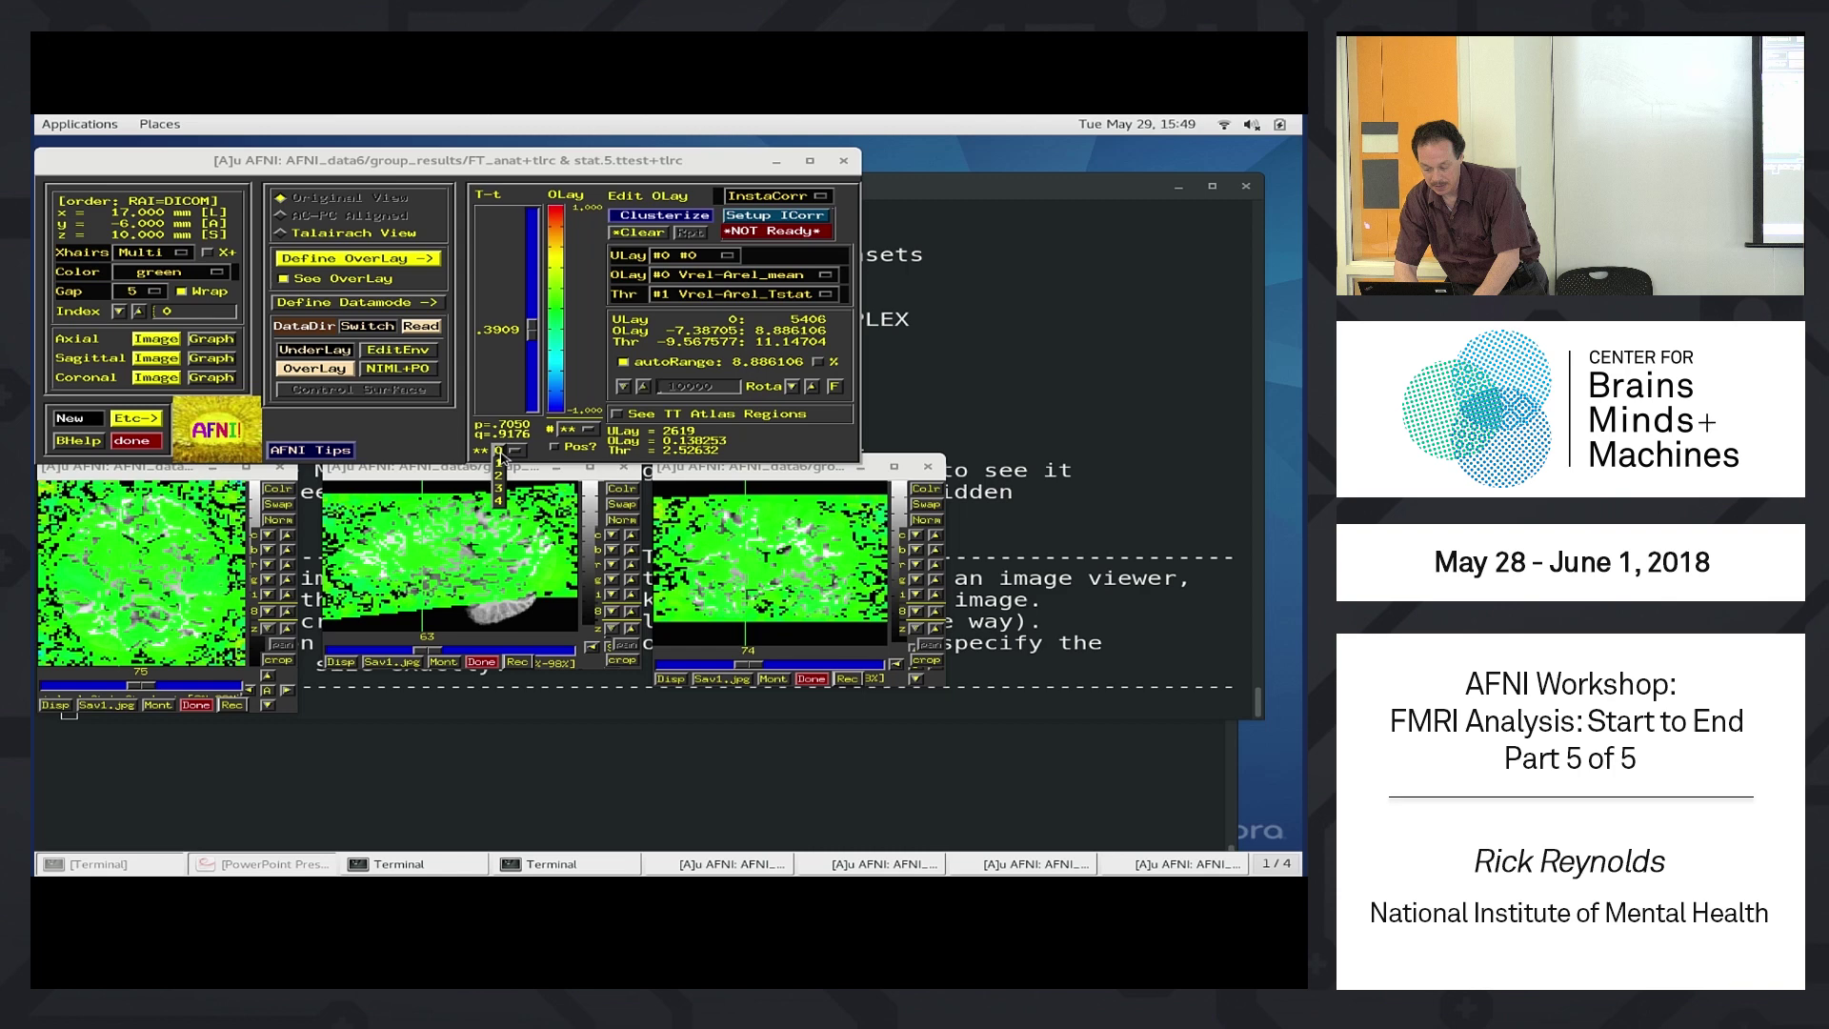
{"action": "left_click", "coordinate": [502, 465]}
{"action": "mouse_move", "coordinate": [531, 329]}
{"action": "left_mouse_down"}
{"action": "mouse_move", "coordinate": [531, 378]}
{"action": "mouse_move", "coordinate": [532, 330]}
{"action": "left_mouse_up"}
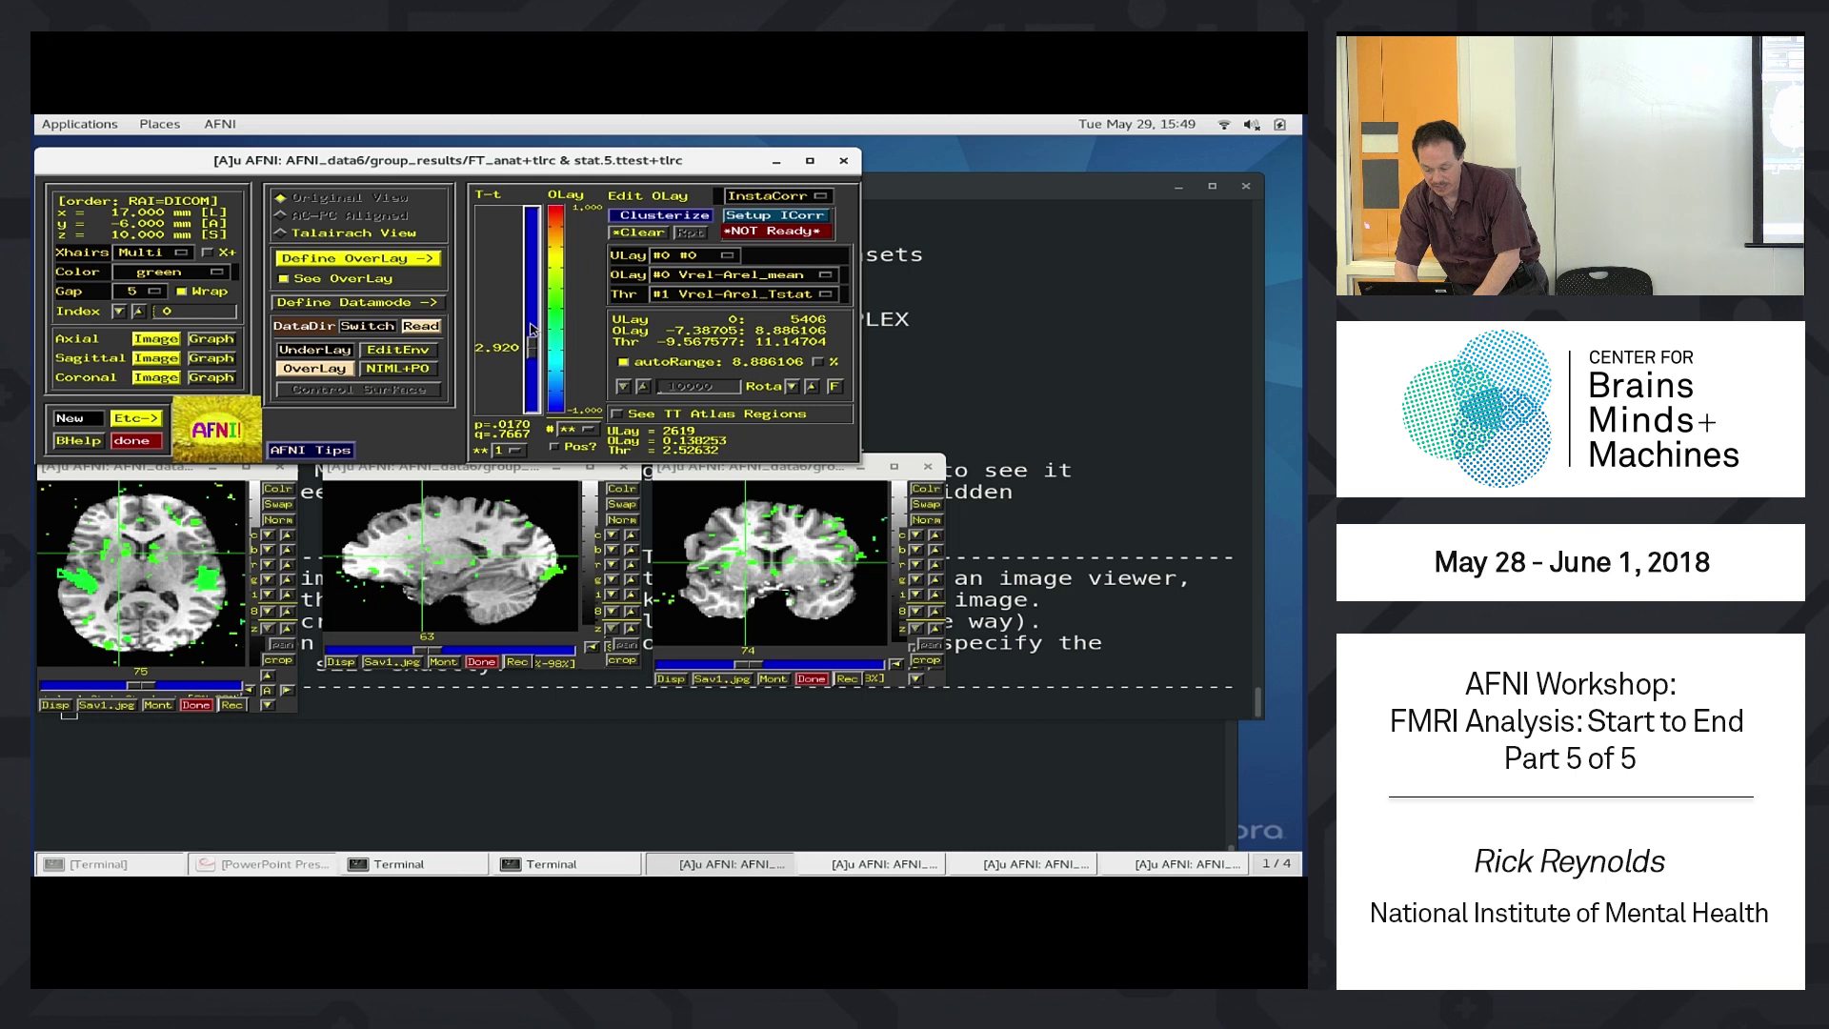
{"action": "left_click", "coordinate": [530, 330]}
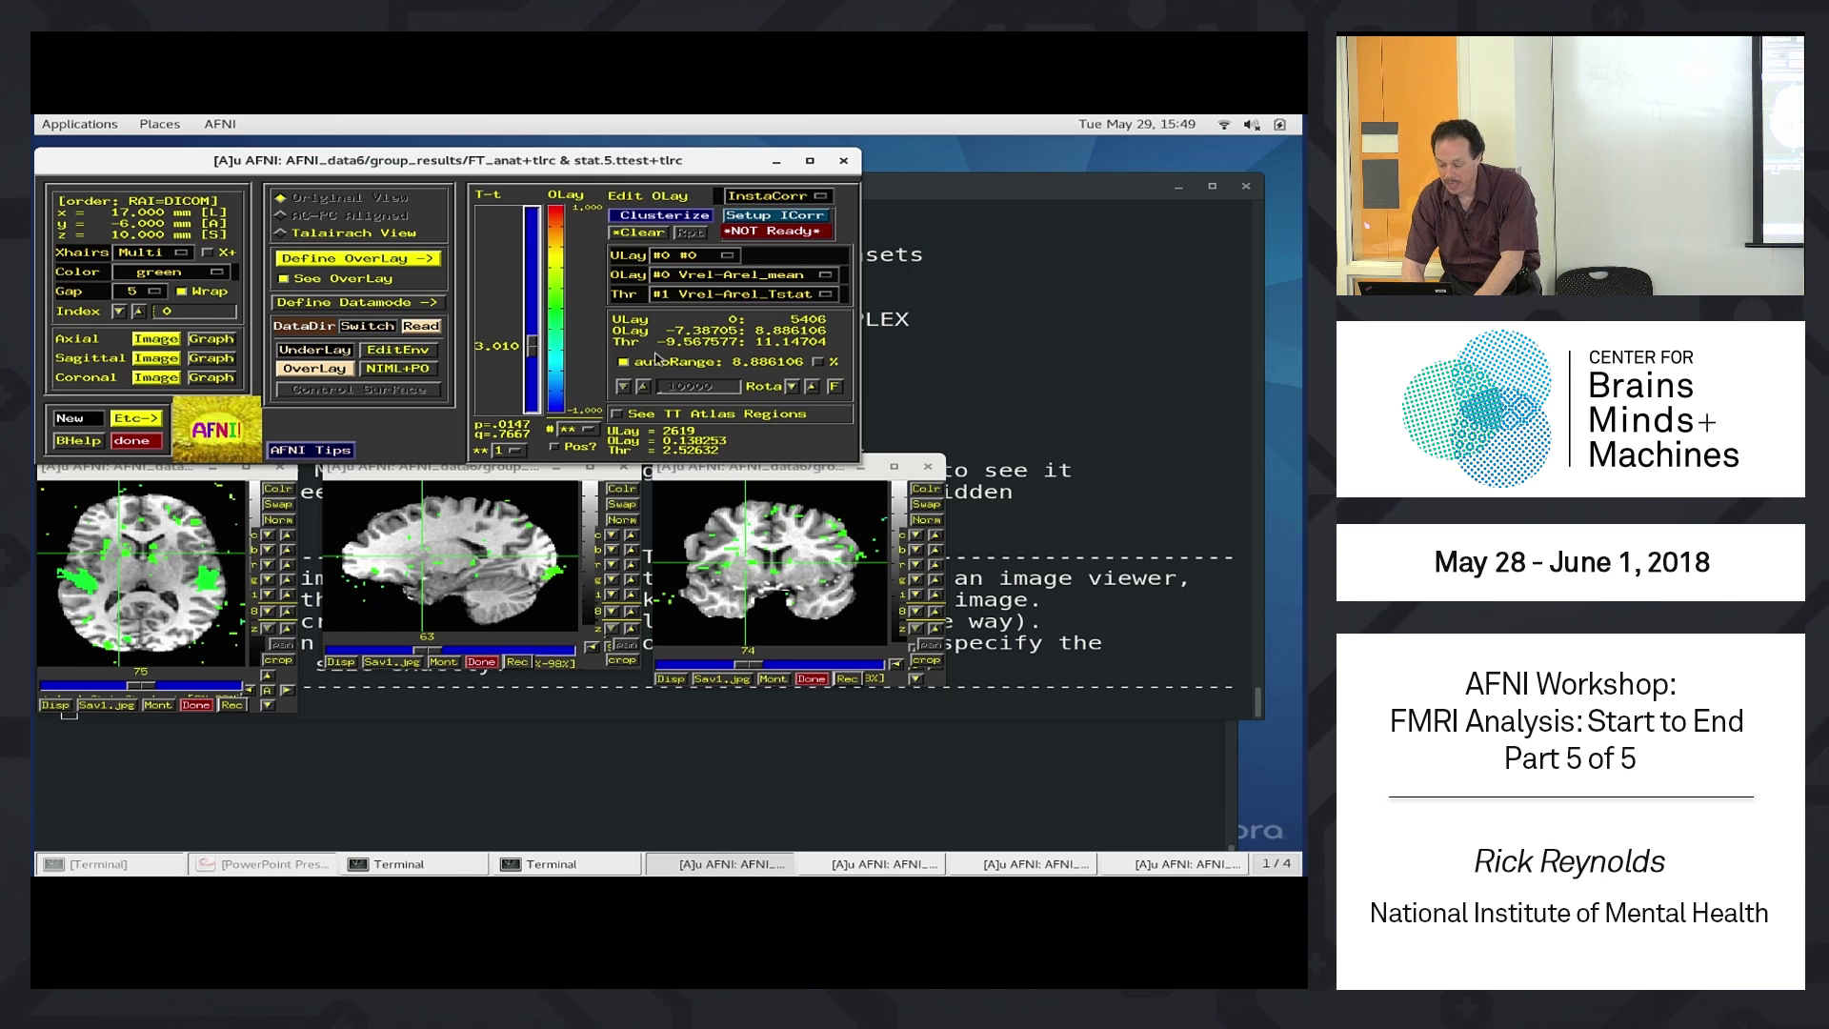
{"action": "left_click", "coordinate": [655, 358]}
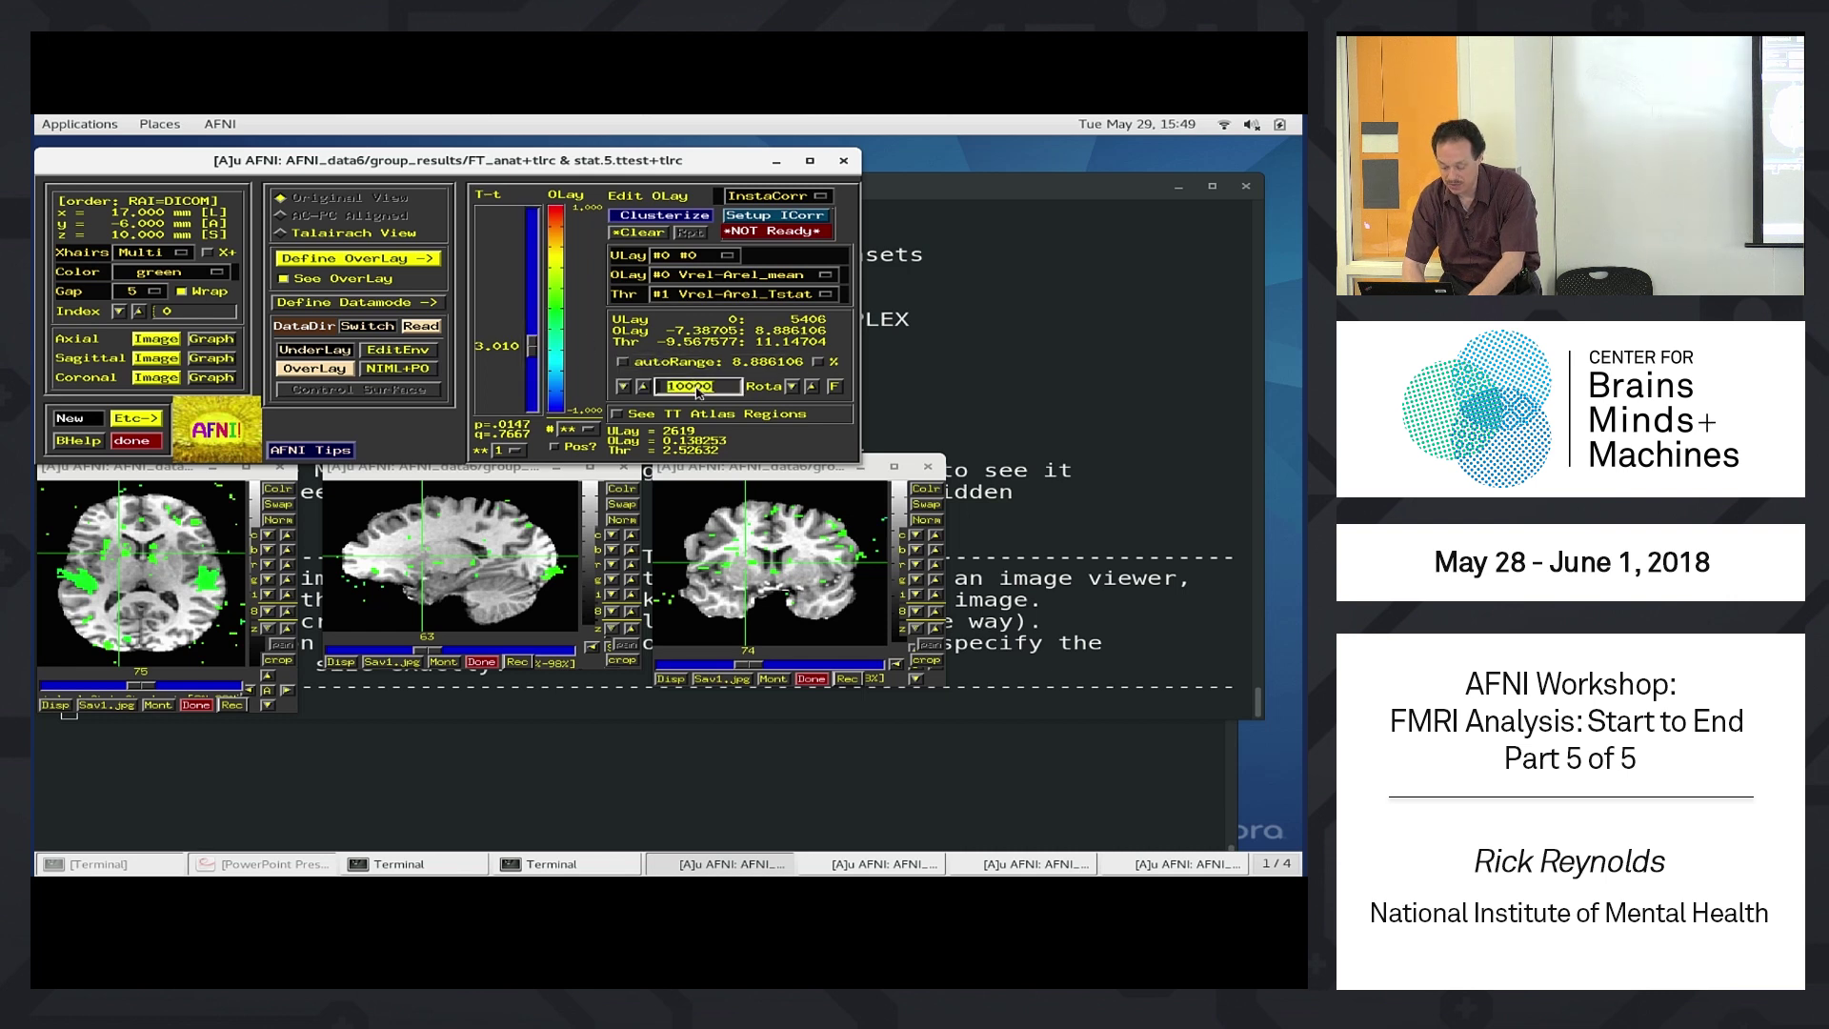
{"action": "type", "text": "2"}
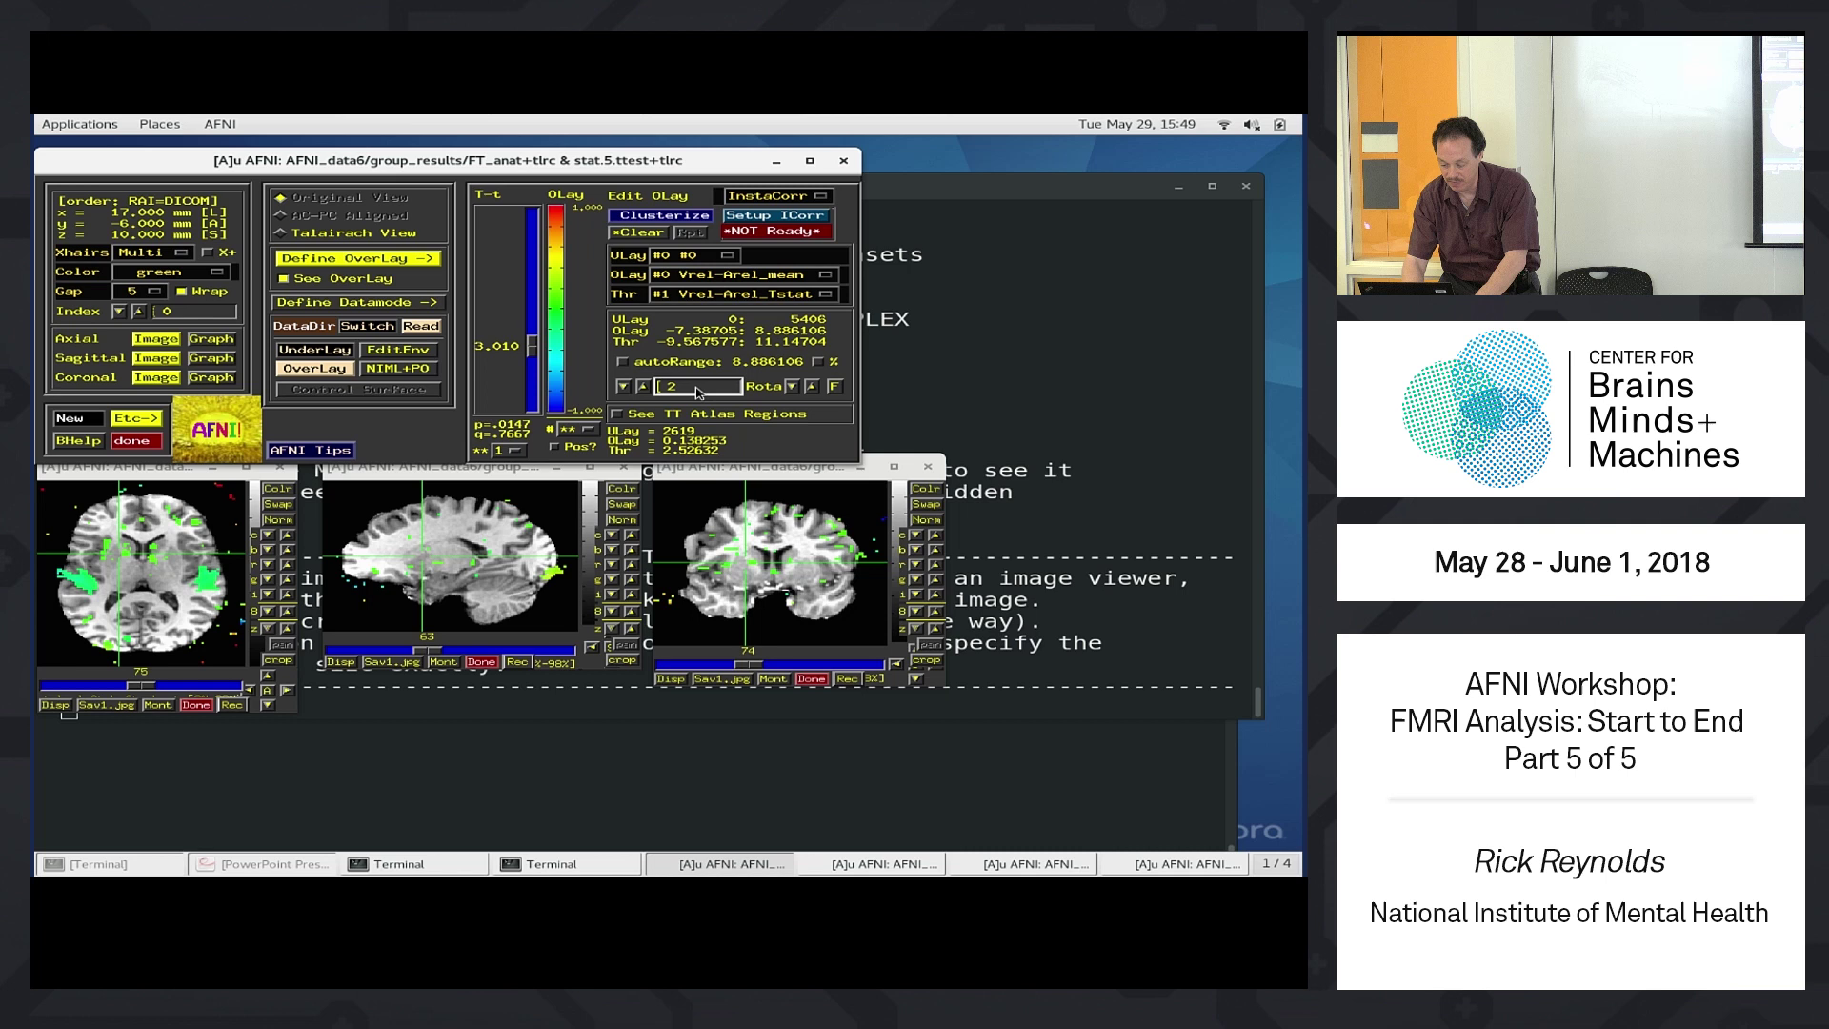
{"action": "type", "text": "1"}
{"action": "key", "text": "Return"}
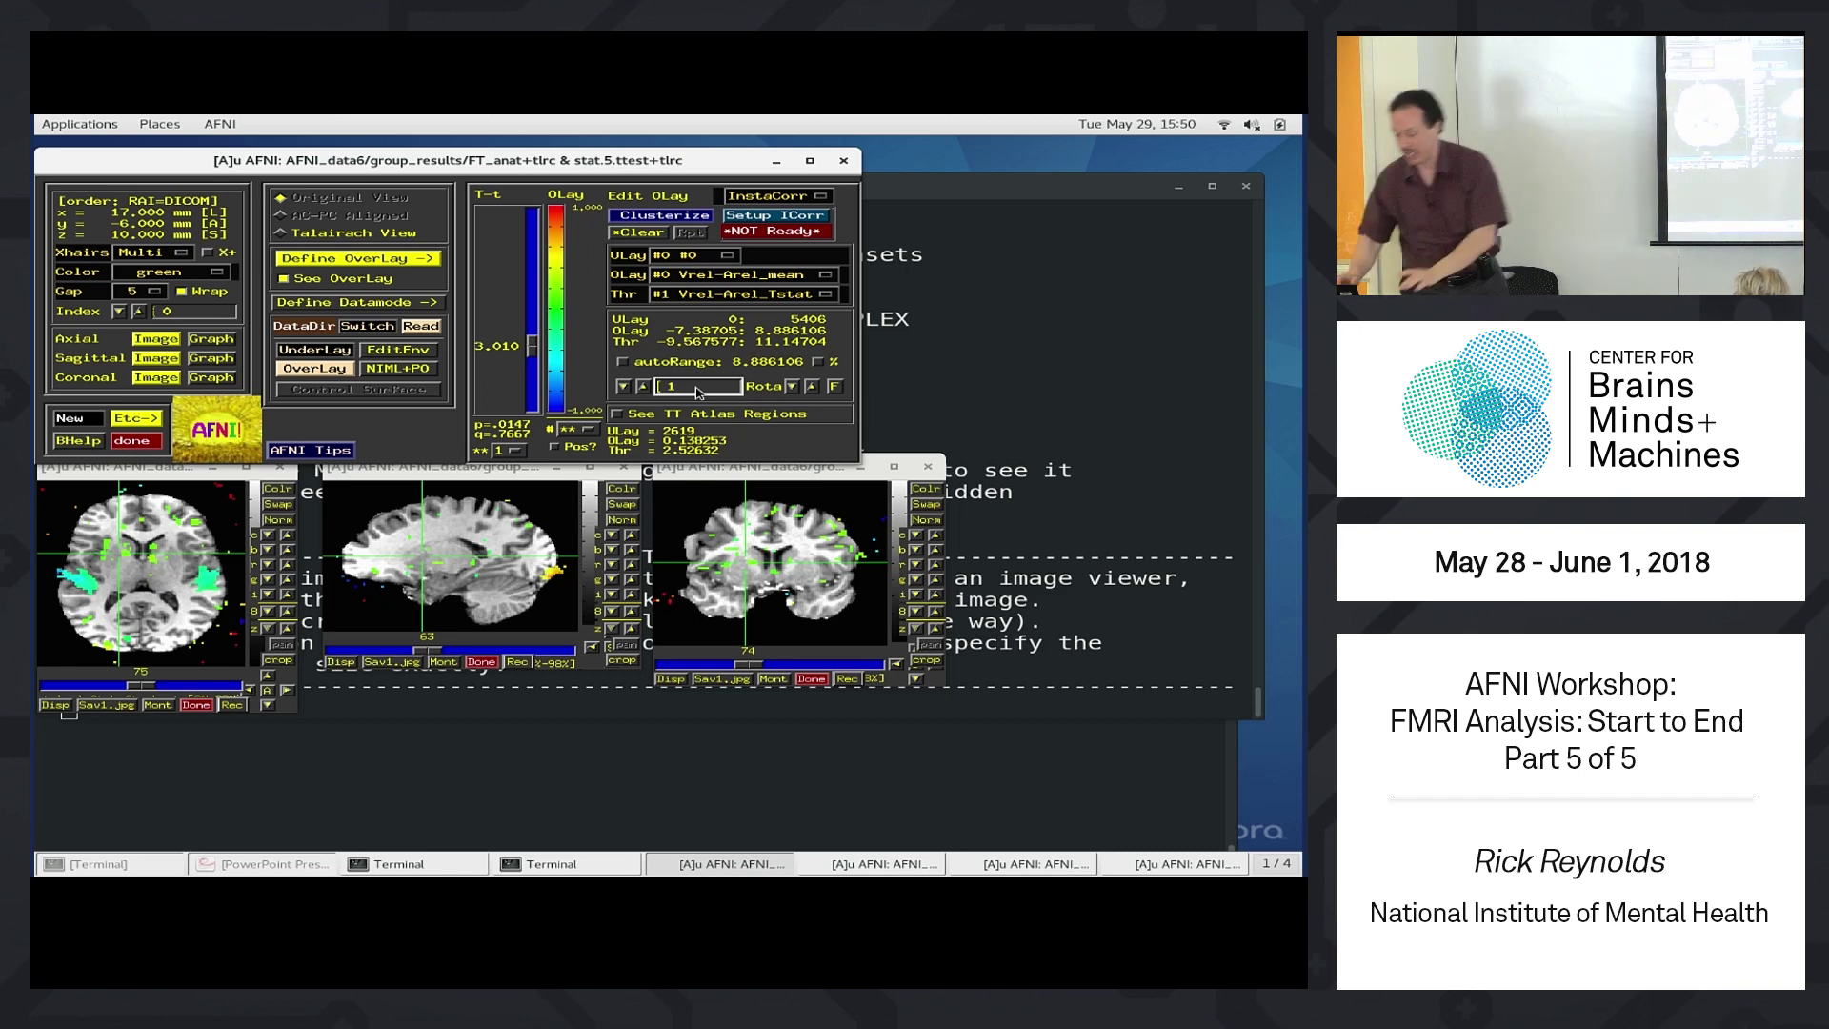
Step: Clusterize the overlay with default settings and jump through clusters 1 to 4 in the table
{"action": "left_click", "coordinate": [652, 222]}
{"action": "left_click", "coordinate": [767, 346]}
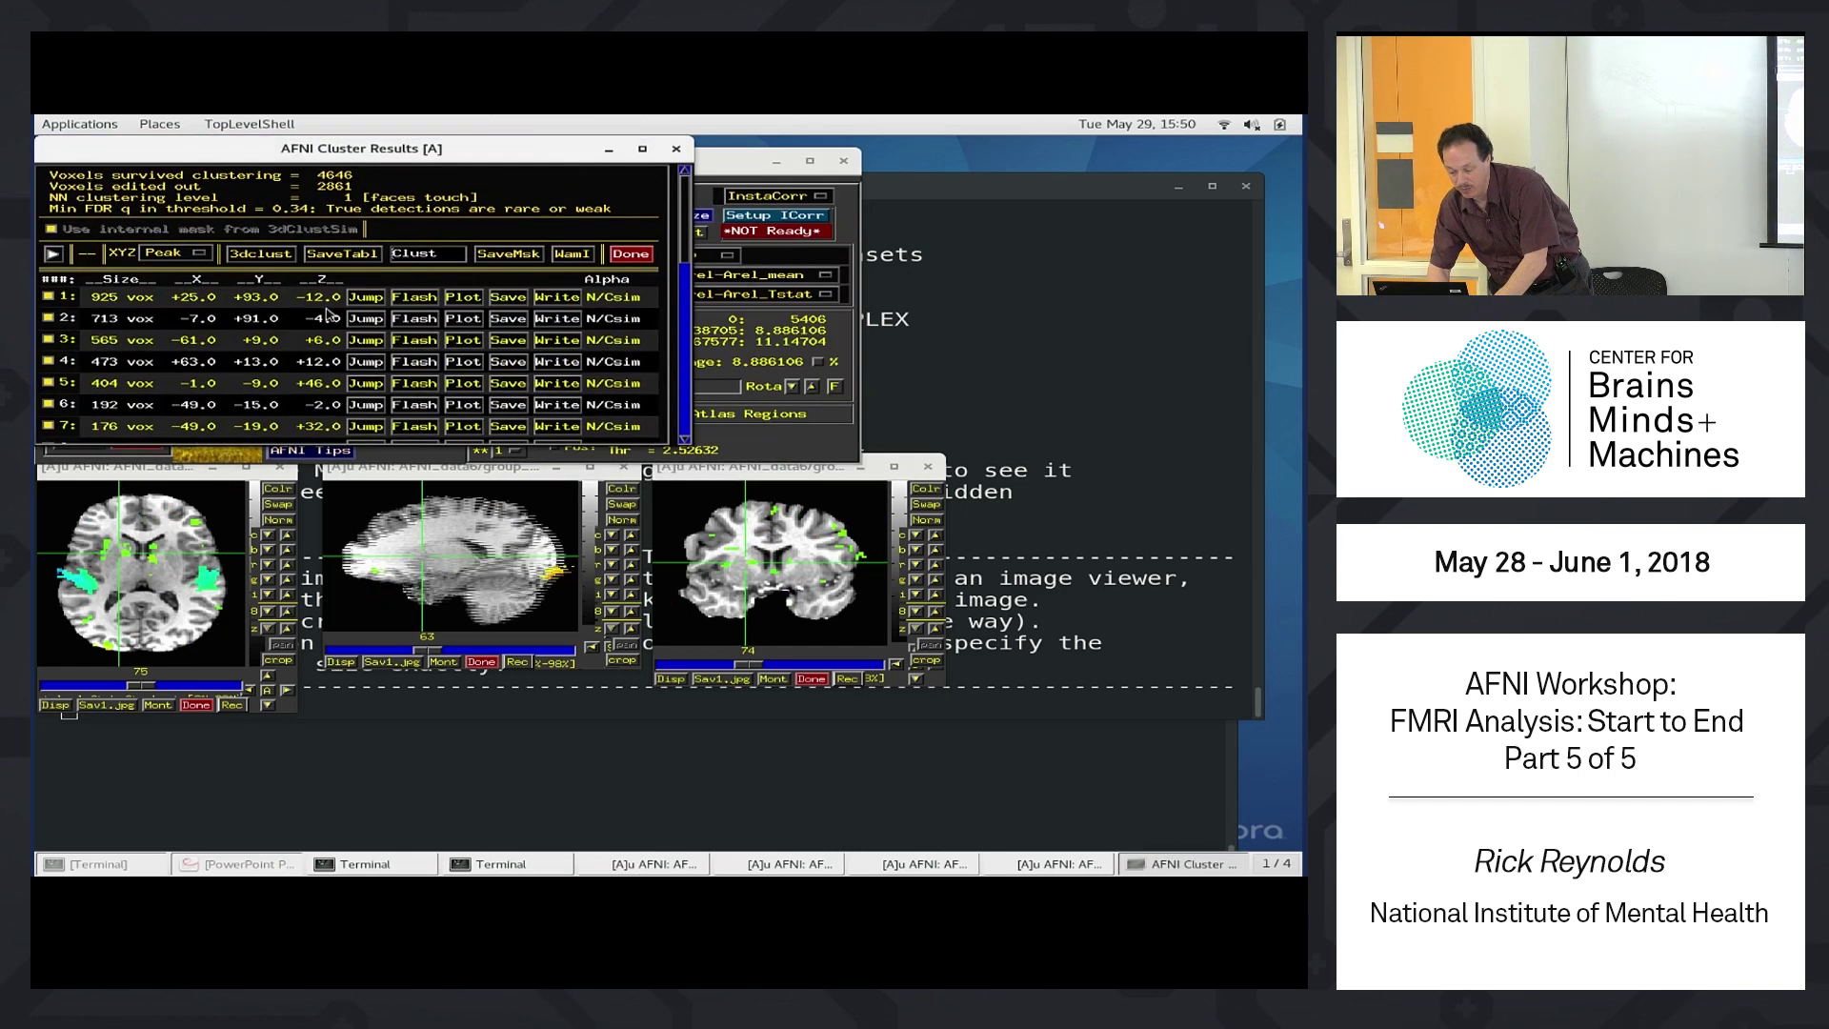
{"action": "left_click", "coordinate": [365, 298]}
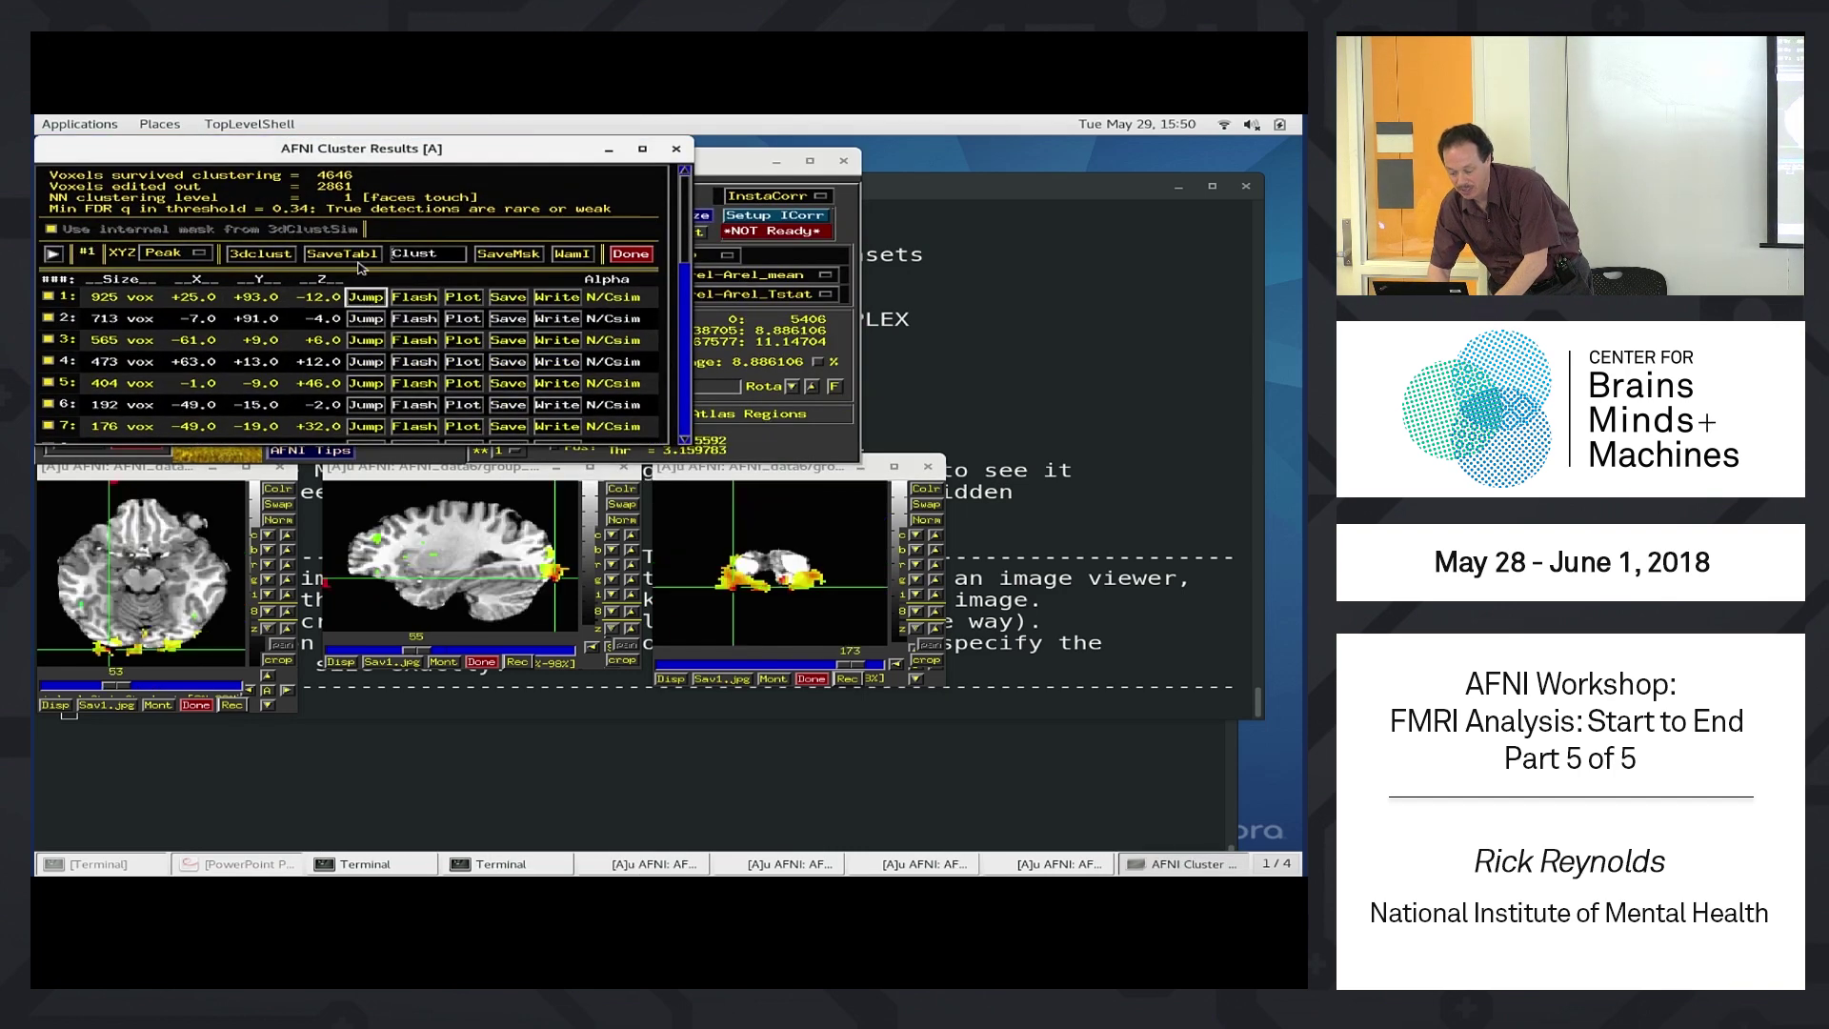
{"action": "left_click", "coordinate": [366, 319]}
{"action": "left_click", "coordinate": [365, 341]}
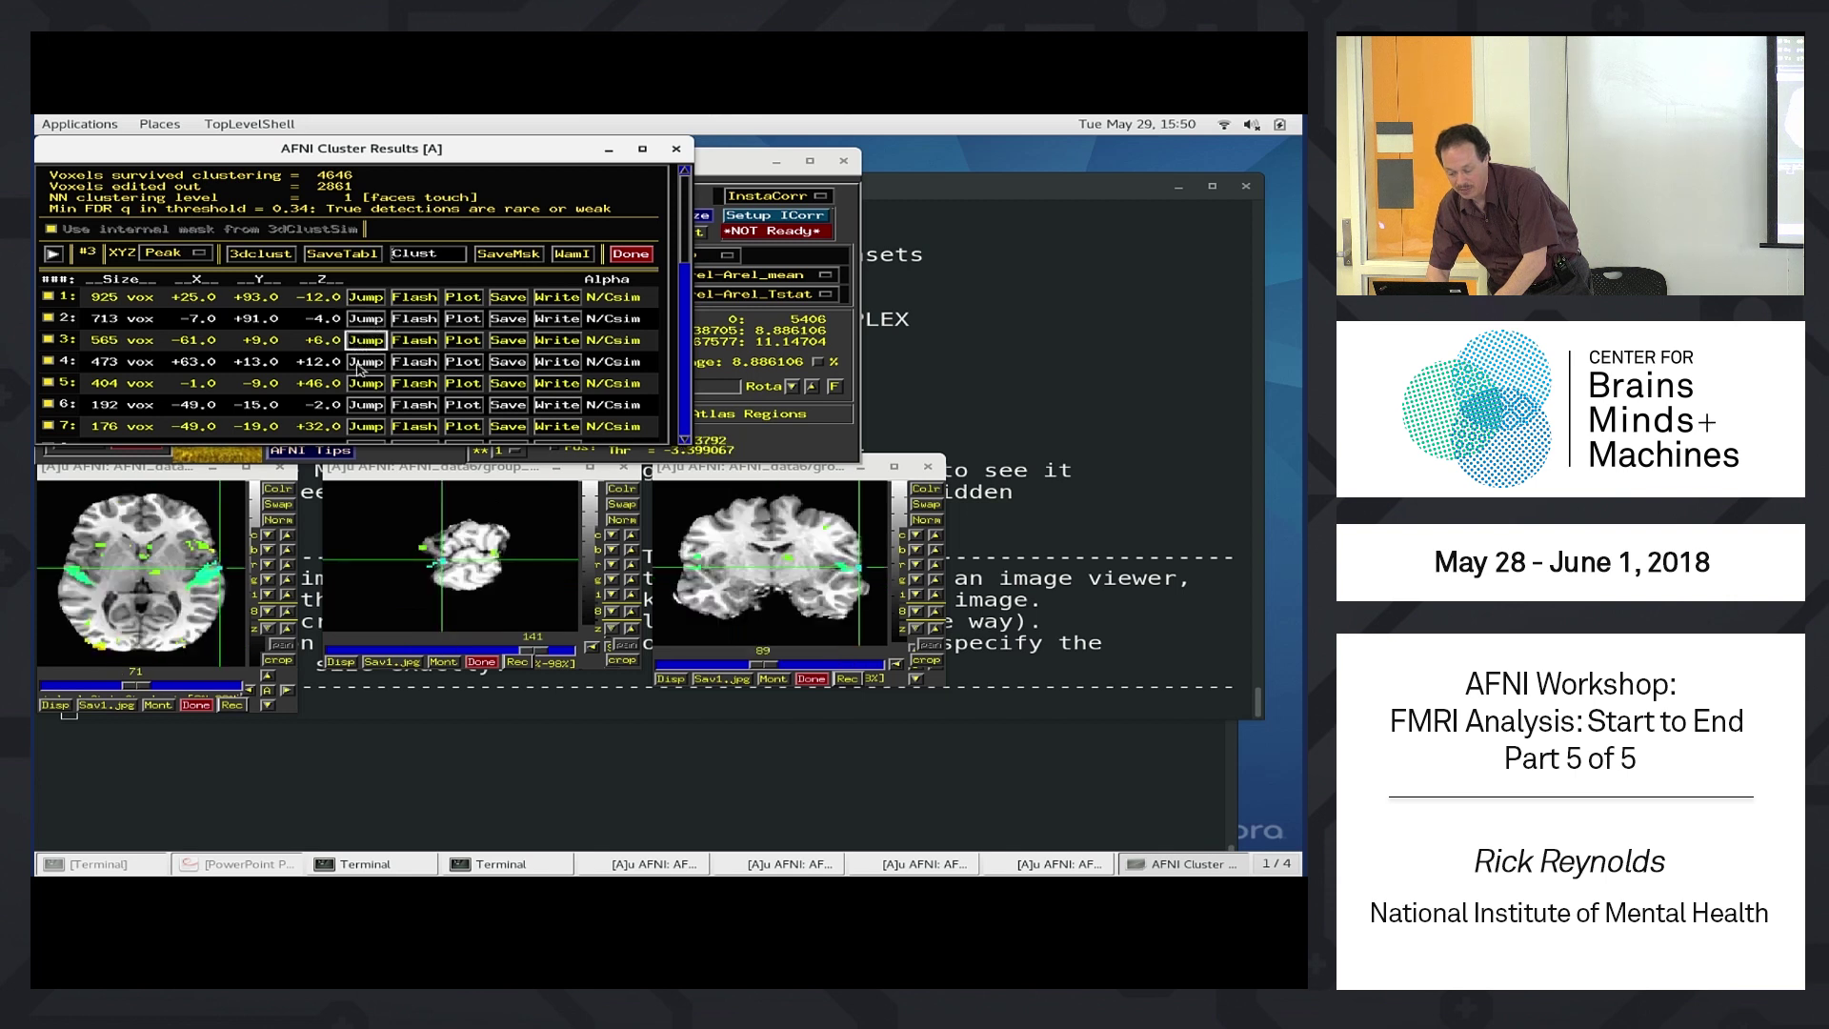
{"action": "left_click", "coordinate": [363, 362]}
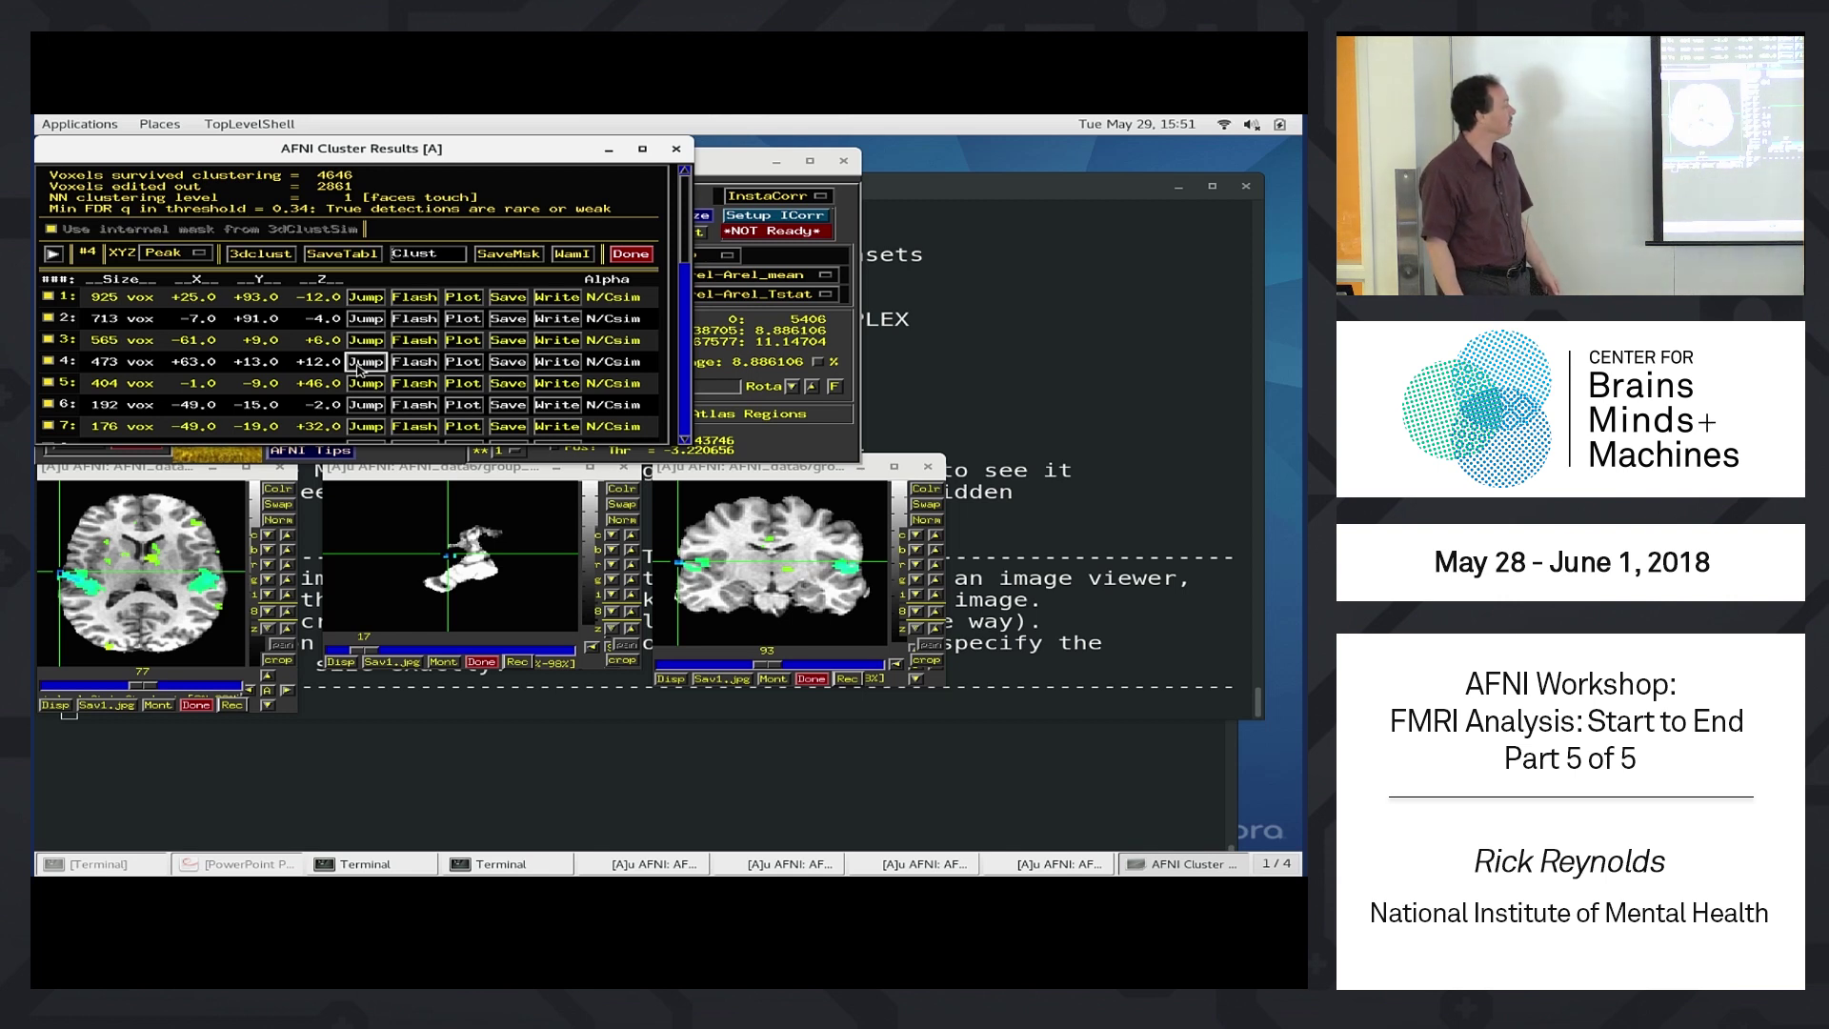
Step: Move the Cluster Results table below the viewers and keep Vrel-Arel_Tstat as the threshold sub-brick
{"action": "left_click", "coordinate": [362, 362]}
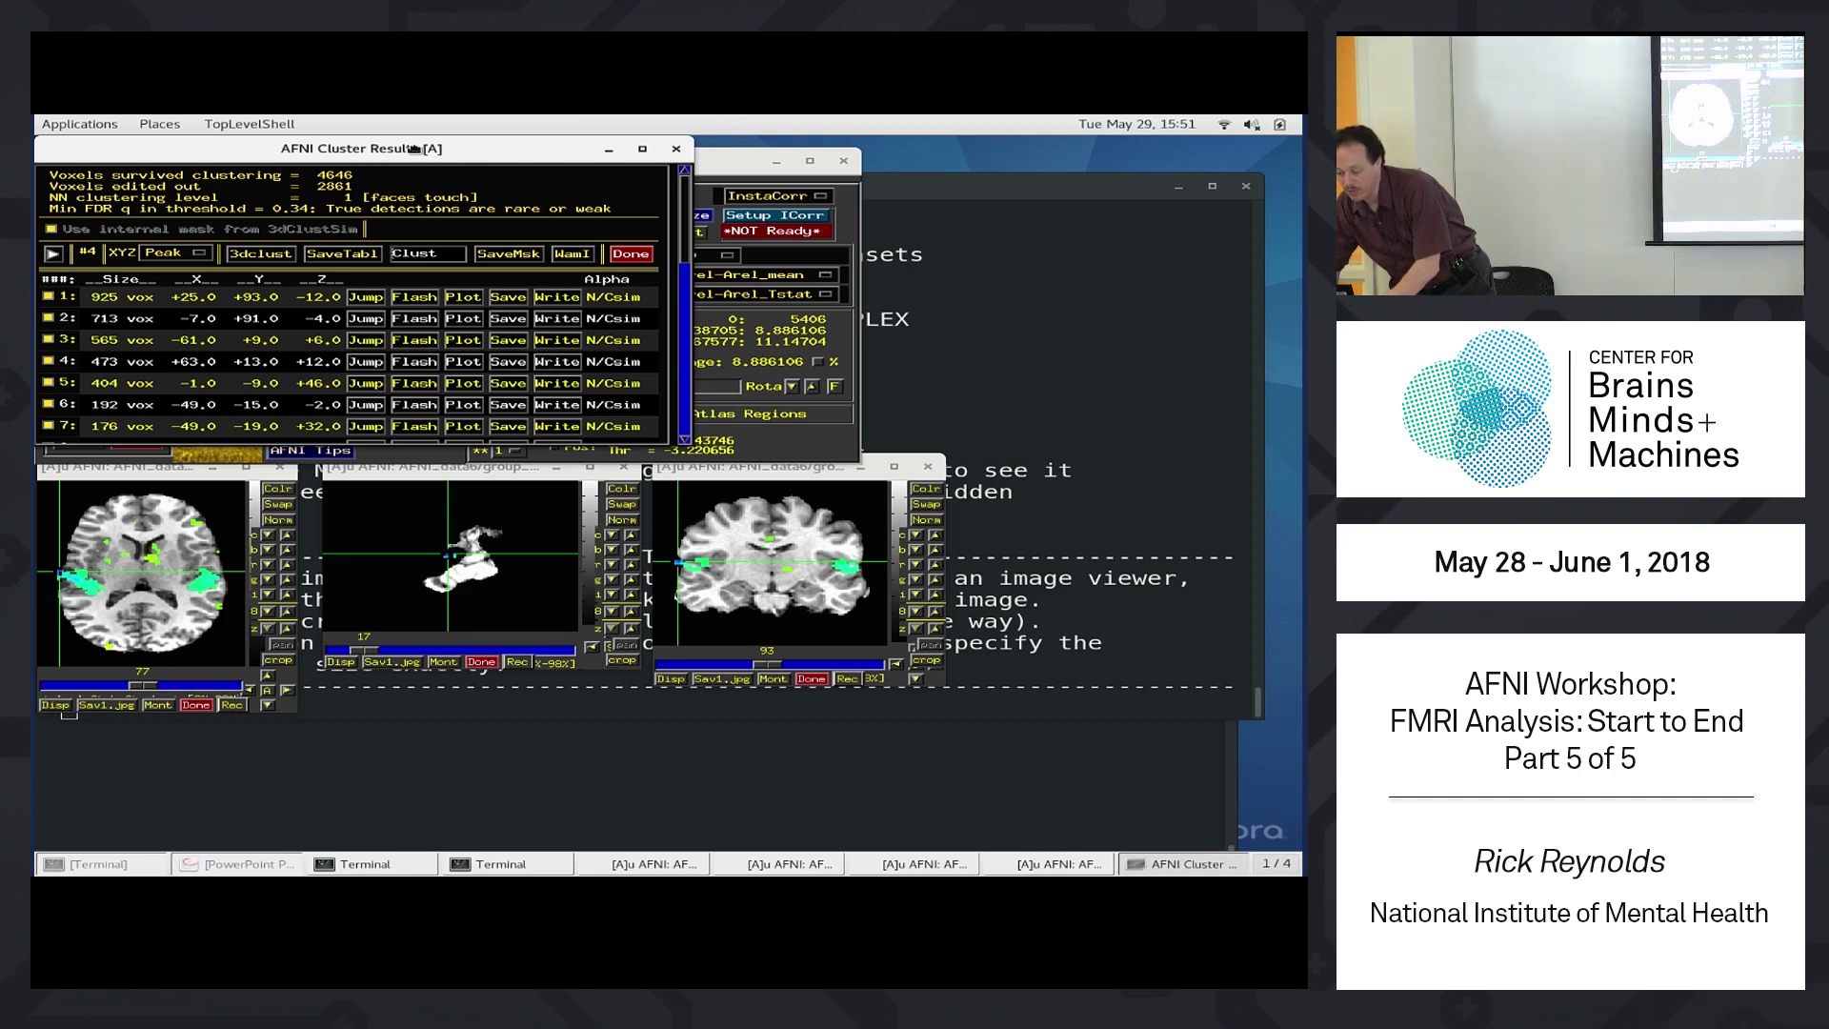
{"action": "left_click_drag", "start_coordinate": [474, 171], "coordinate": [1083, 632]}
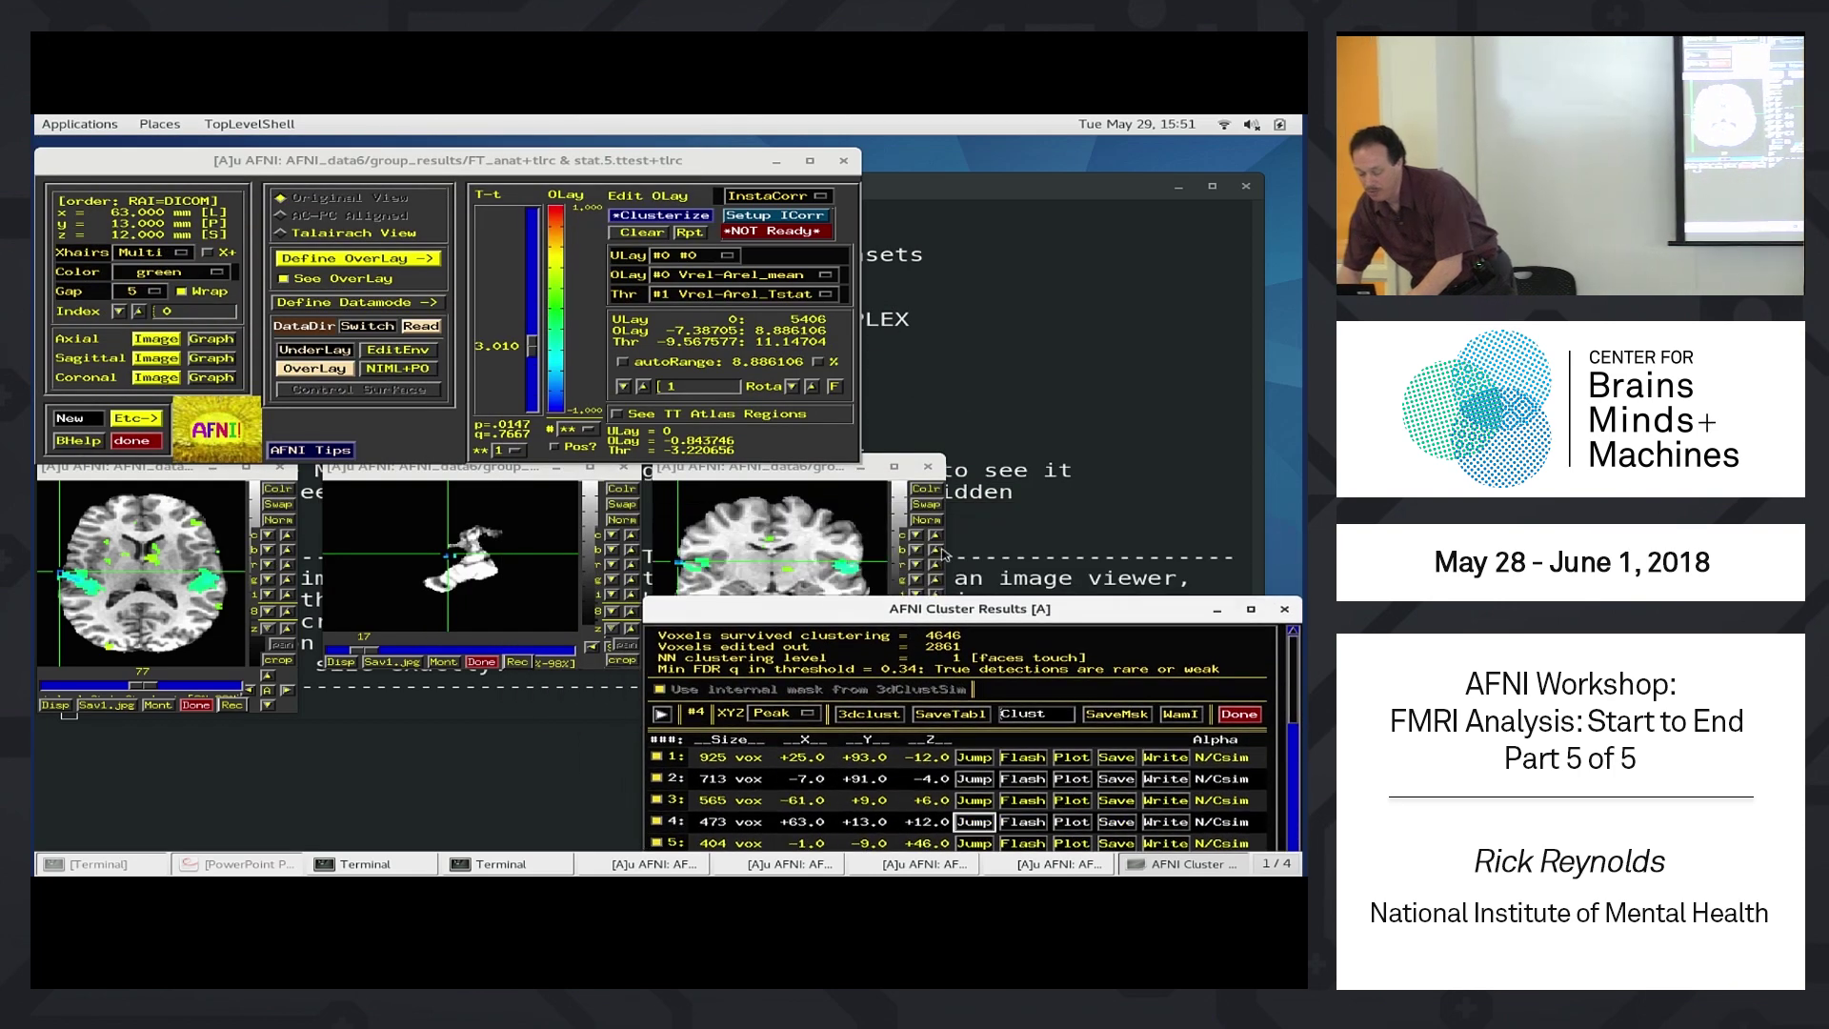
{"action": "left_click", "coordinate": [676, 317]}
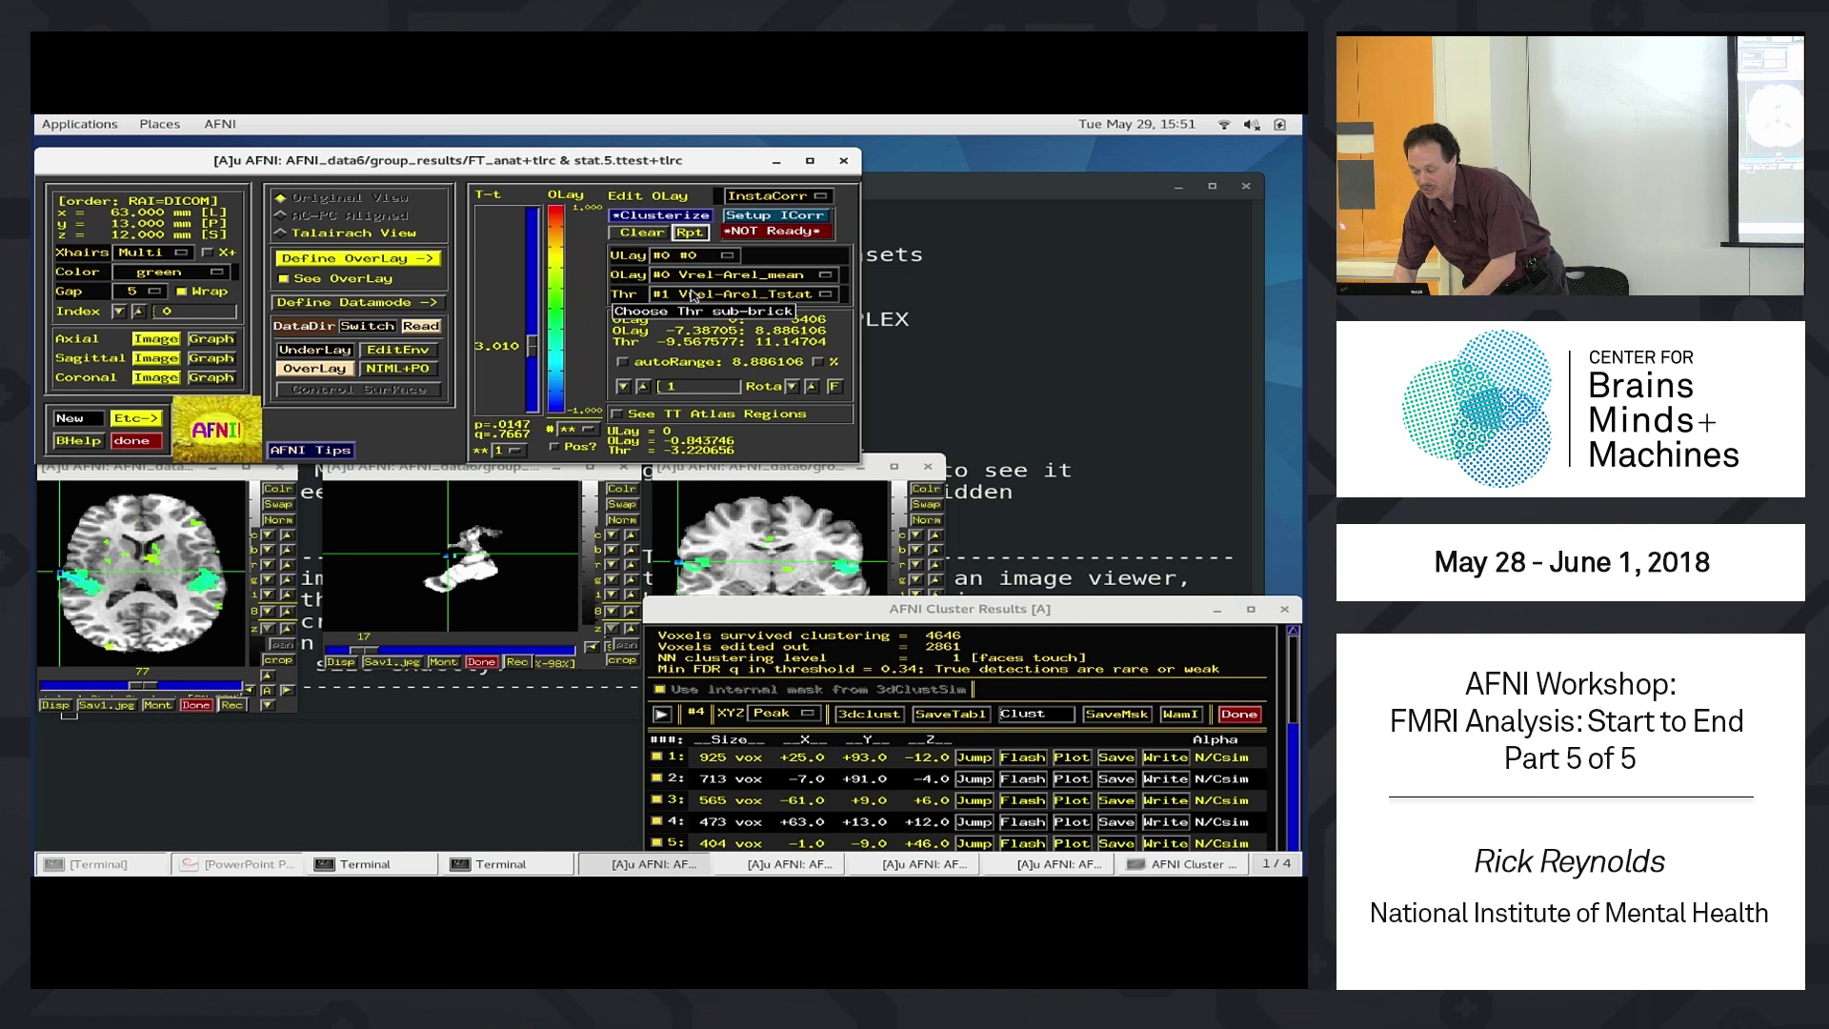
{"action": "left_click", "coordinate": [706, 297]}
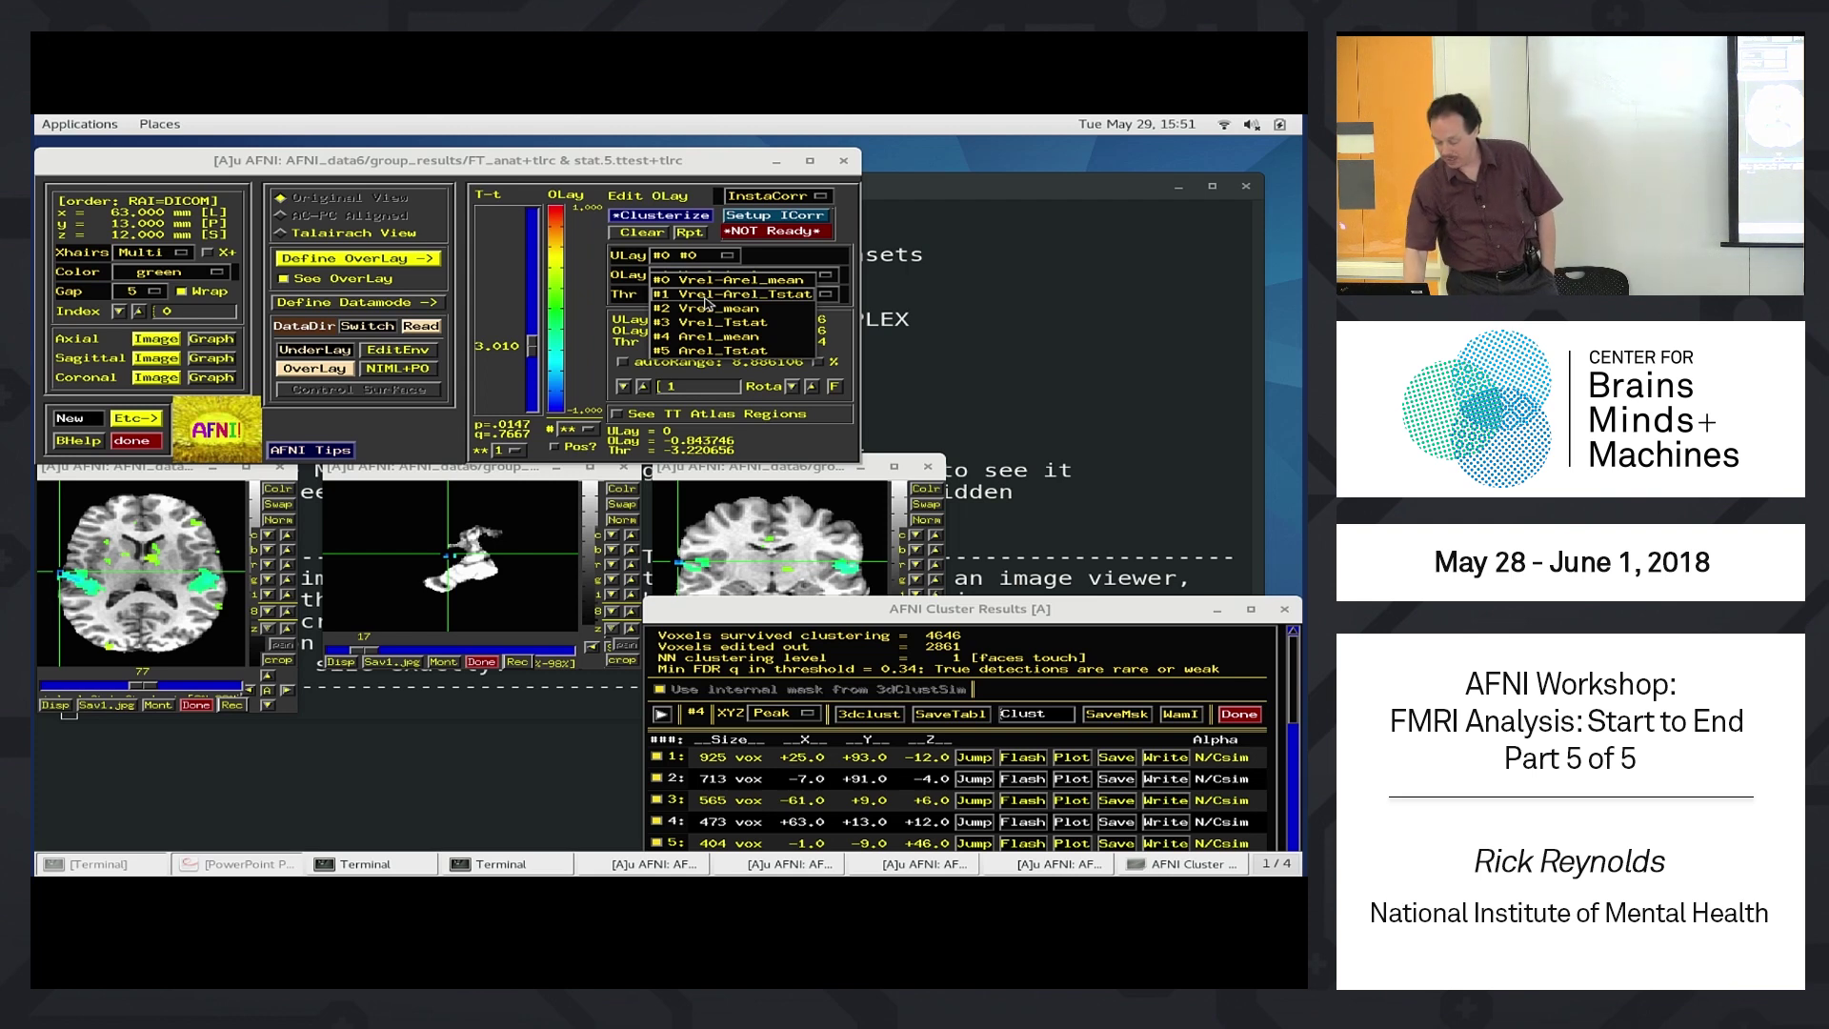
{"action": "left_click", "coordinate": [705, 301]}
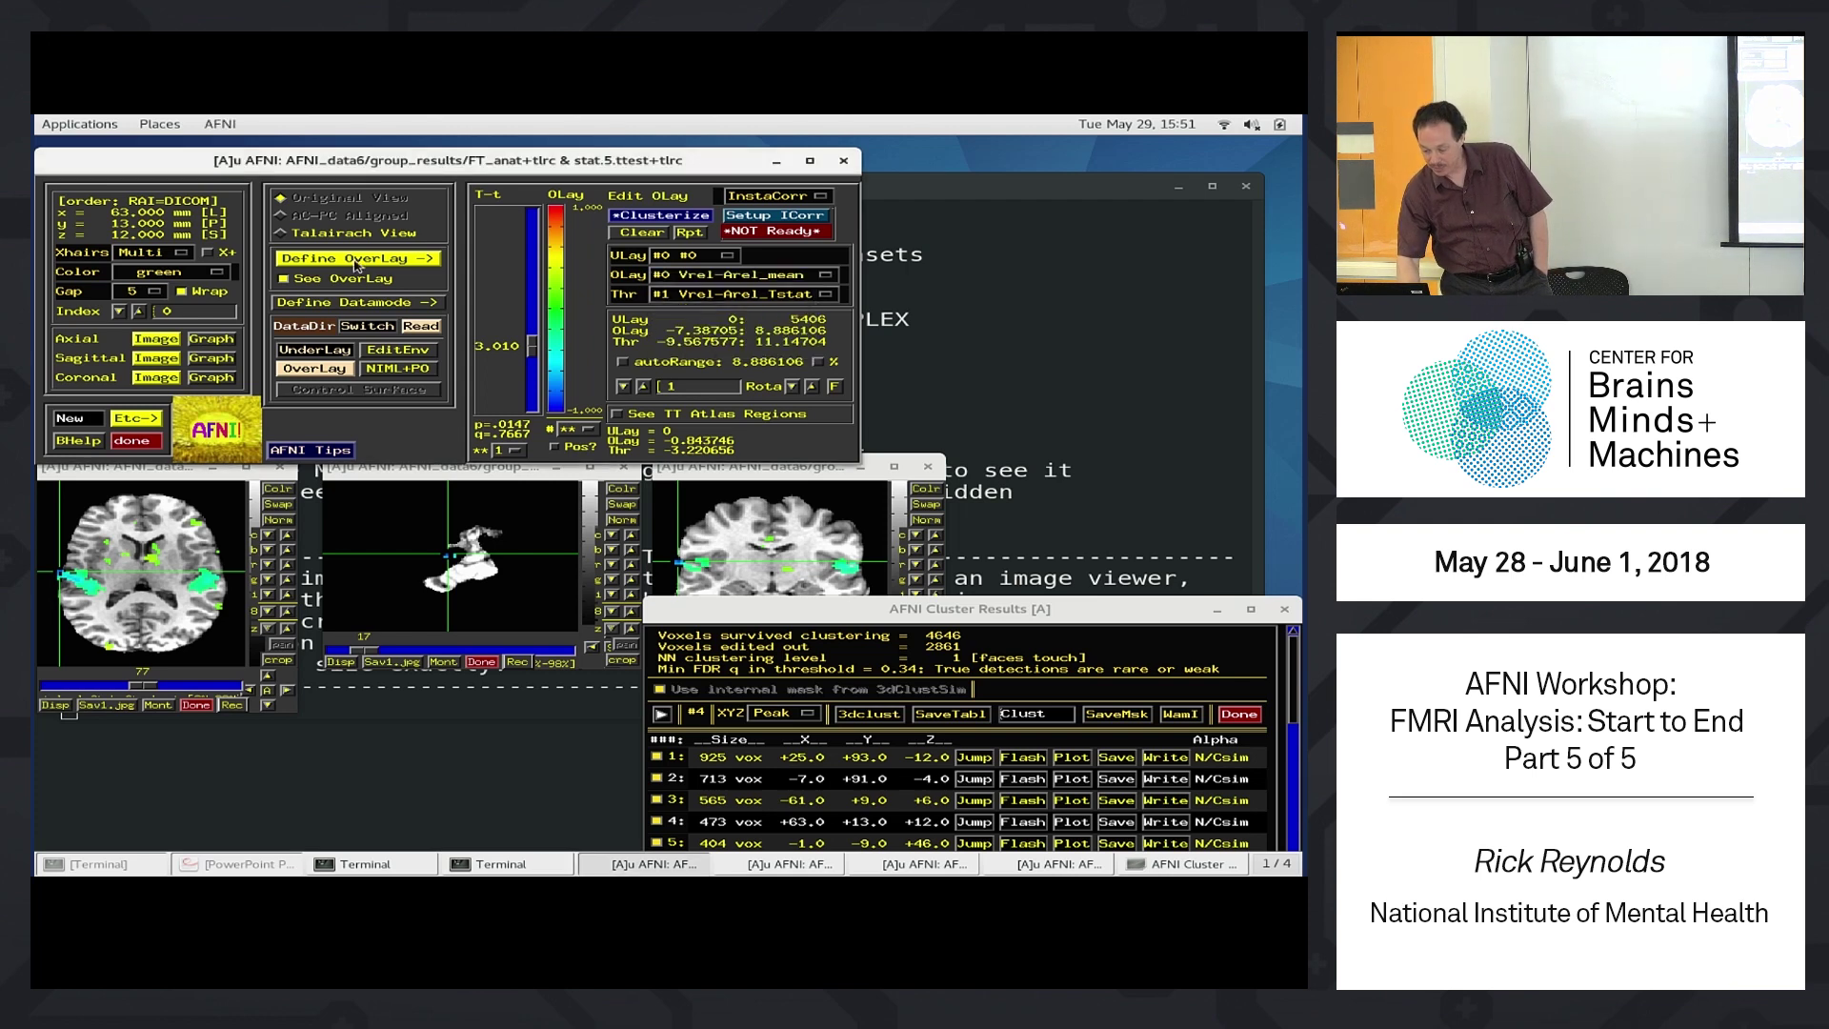
Step: Raise the threshold from 3.010 up to 4.773, leaving 432 clustered voxels
{"action": "left_click", "coordinate": [539, 330]}
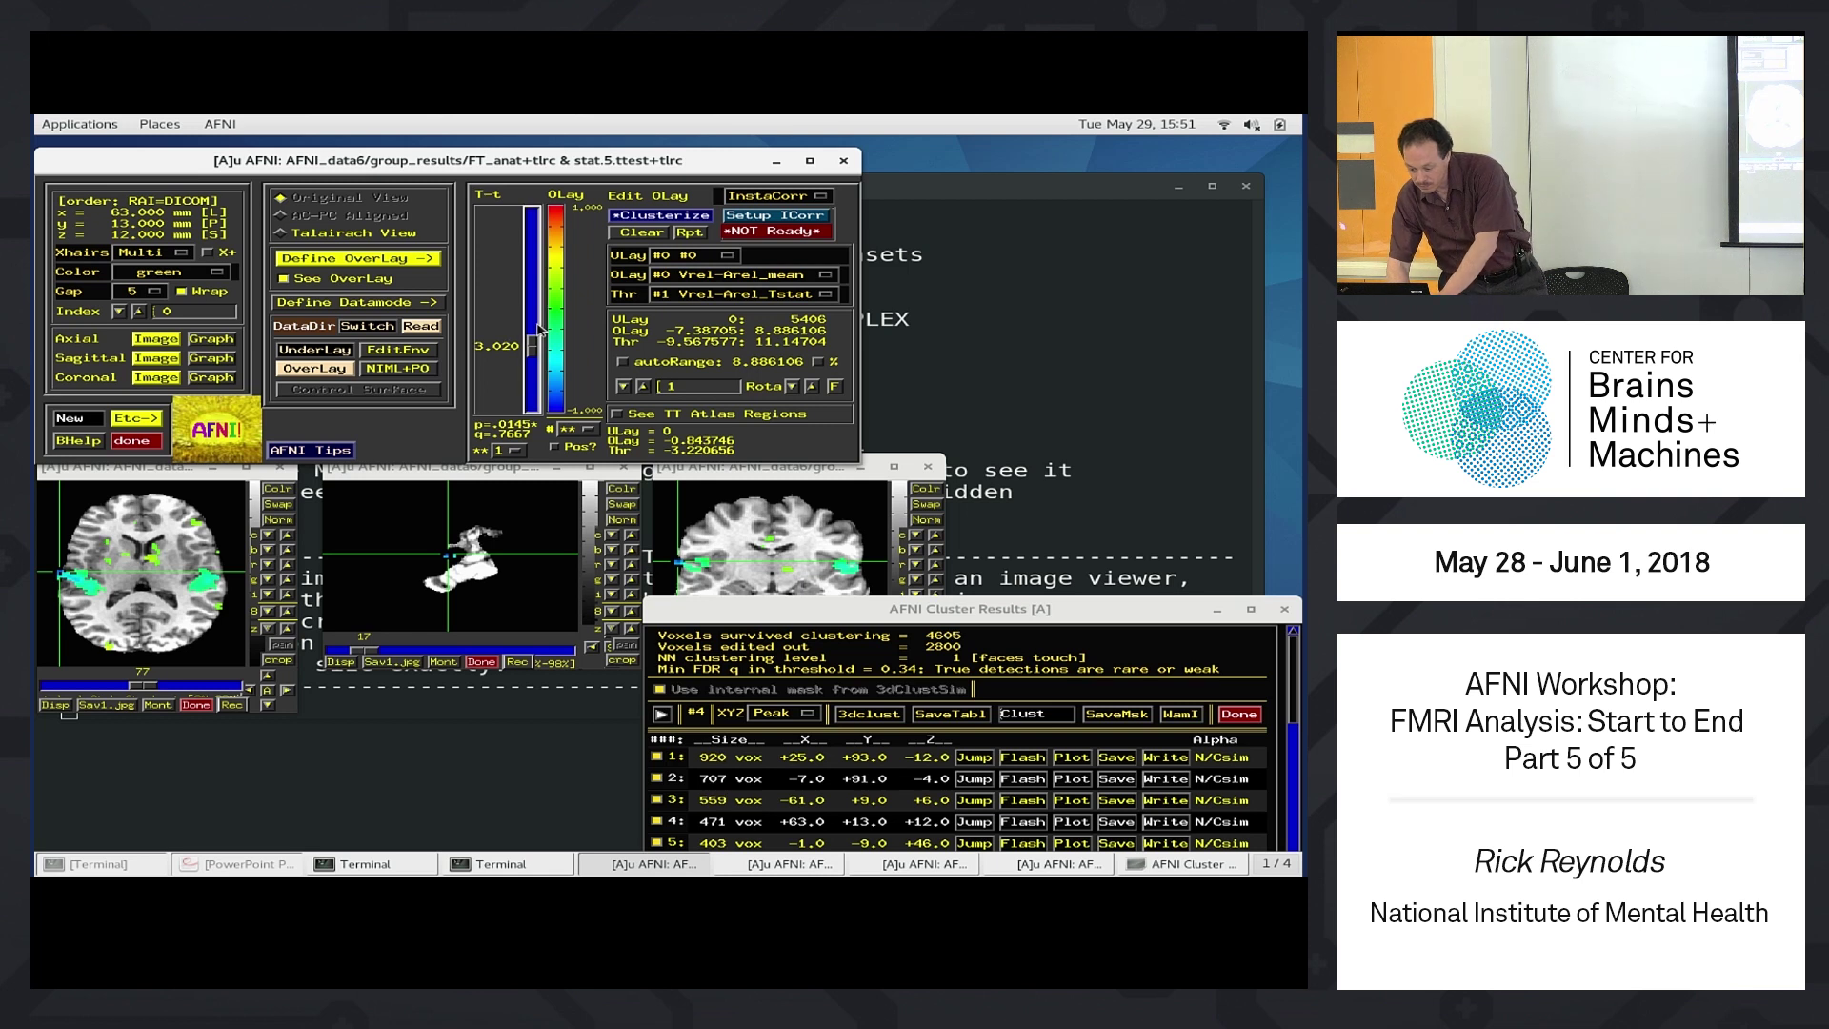
{"action": "left_click", "coordinate": [540, 330]}
{"action": "left_click_drag", "start_coordinate": [531, 347], "coordinate": [531, 331]}
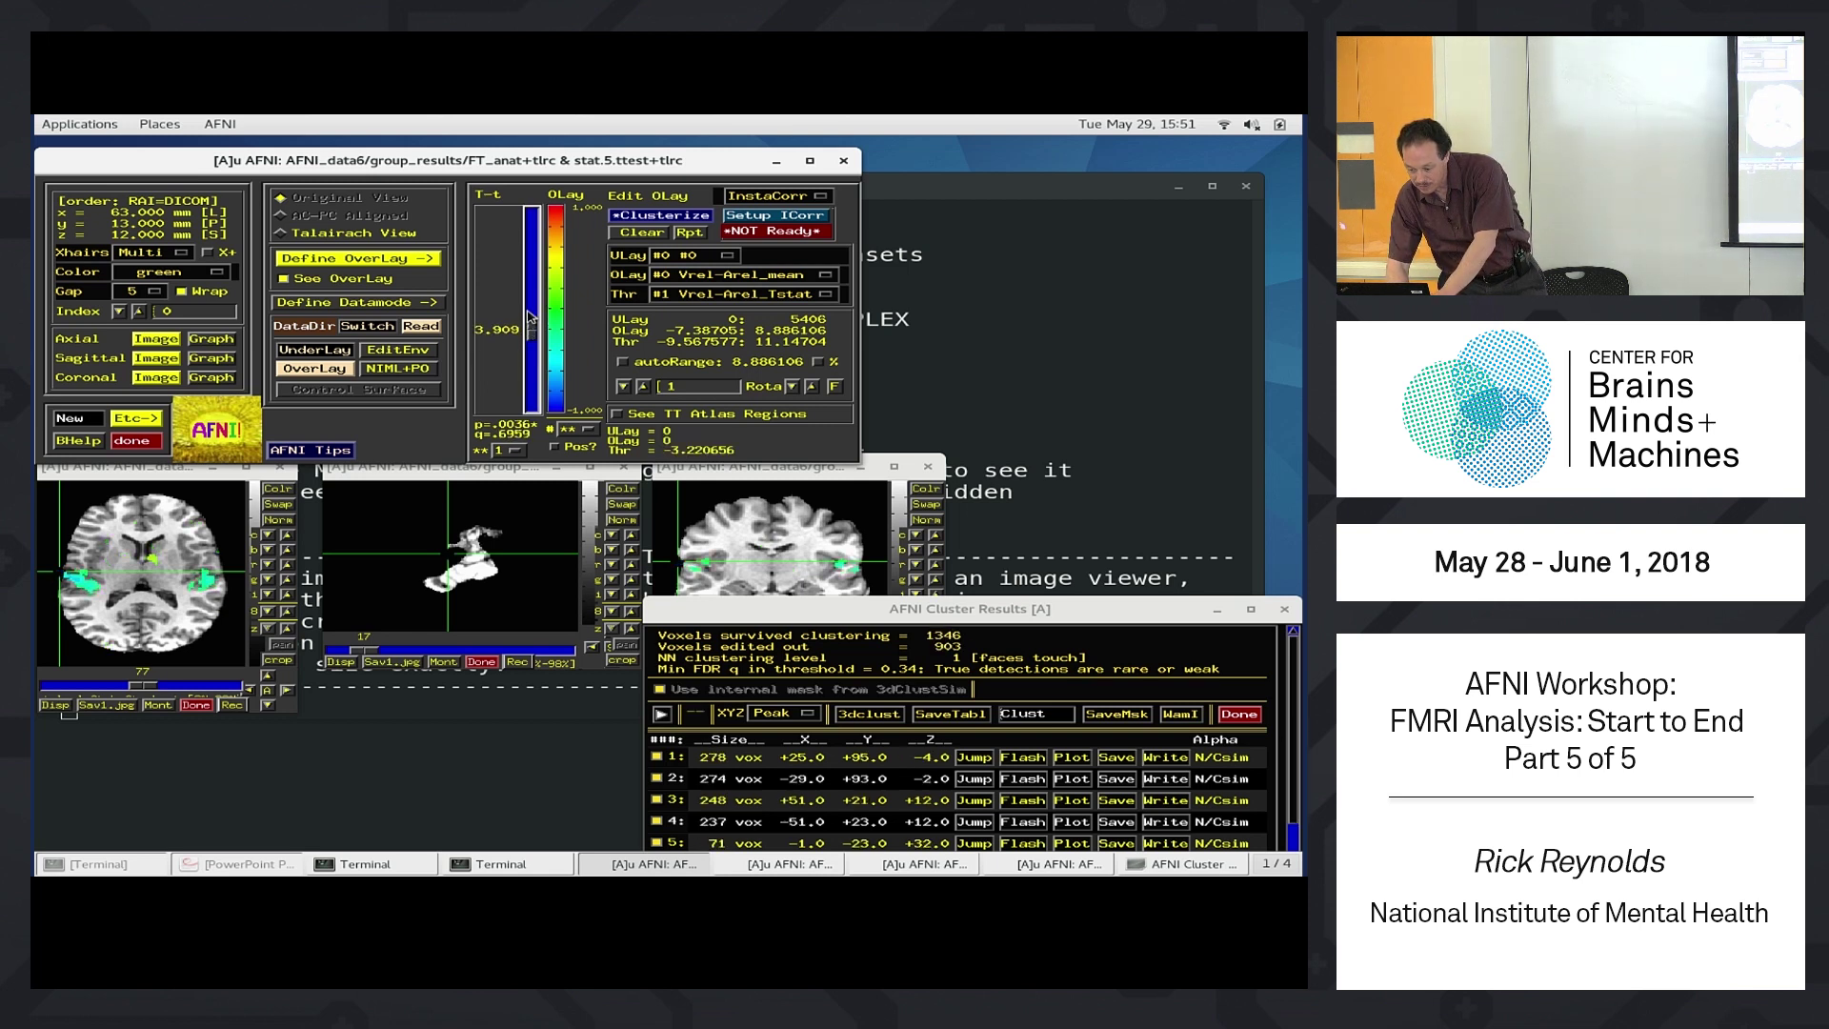
{"action": "left_click_drag", "start_coordinate": [536, 339], "coordinate": [537, 325]}
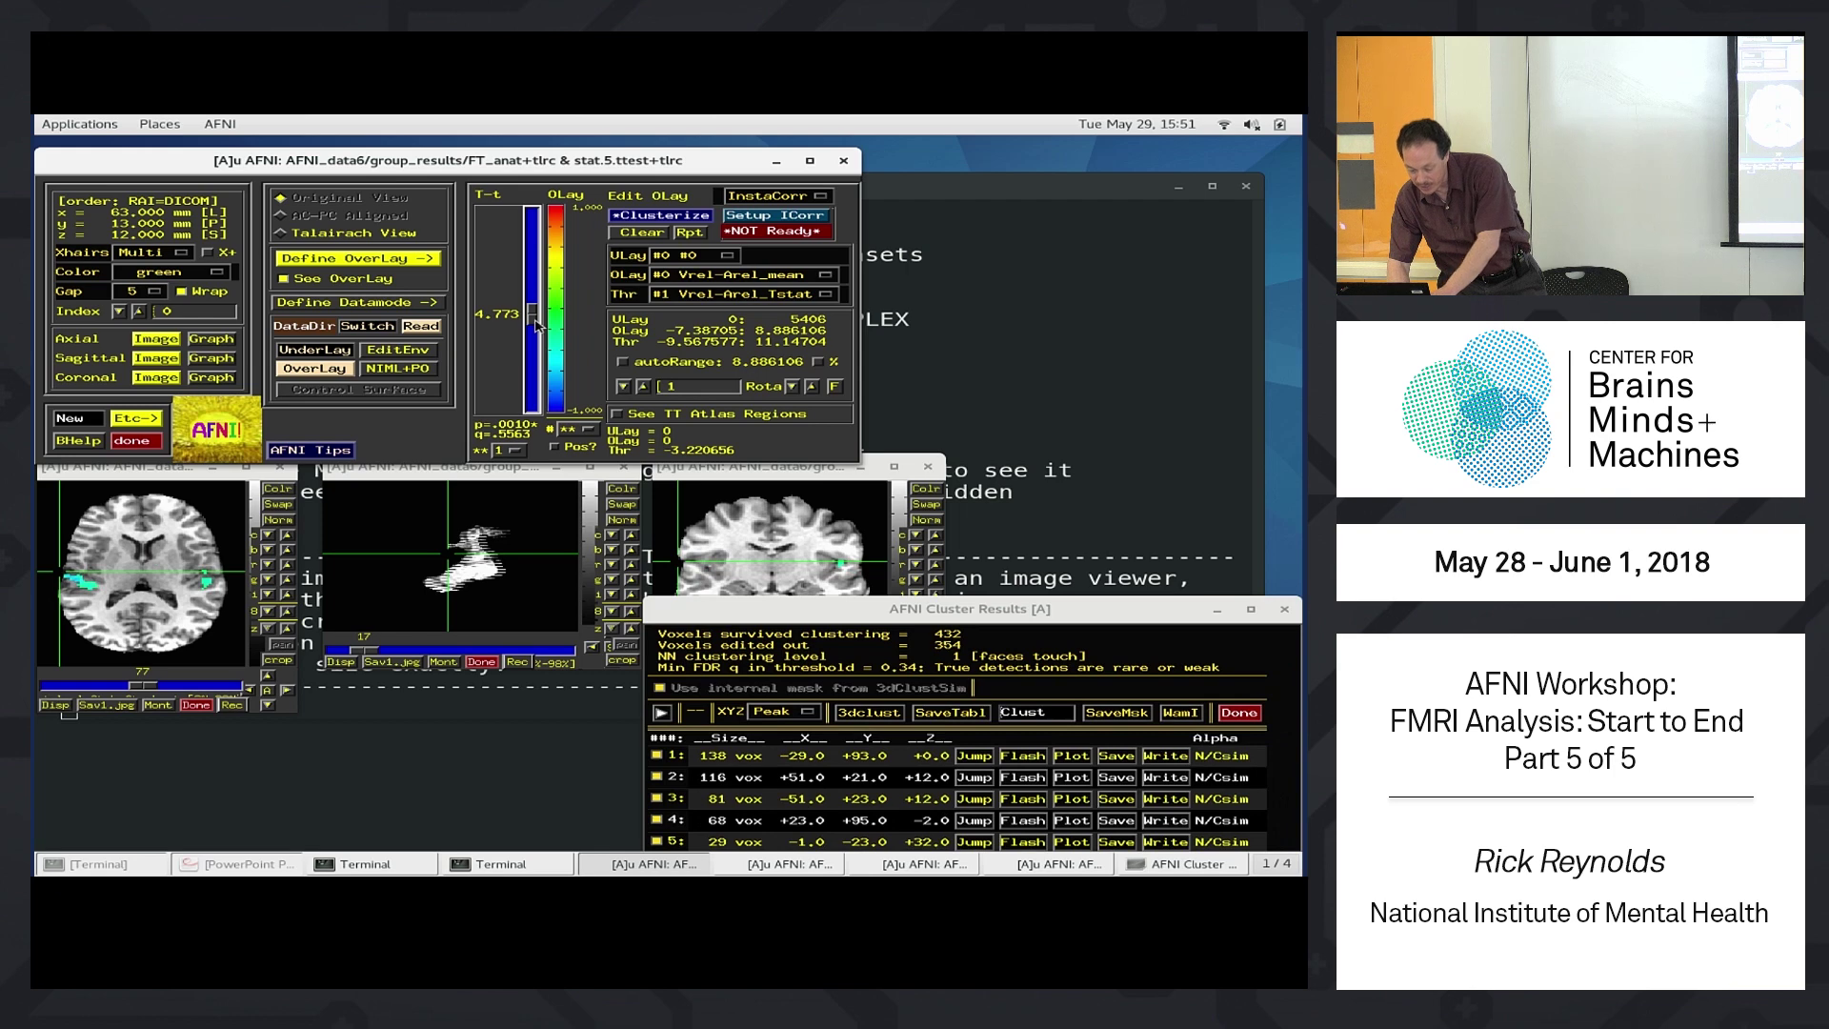
Step: Jump to cluster 1, then to cluster 2 at 51, 21, 12
{"action": "left_click", "coordinate": [973, 757]}
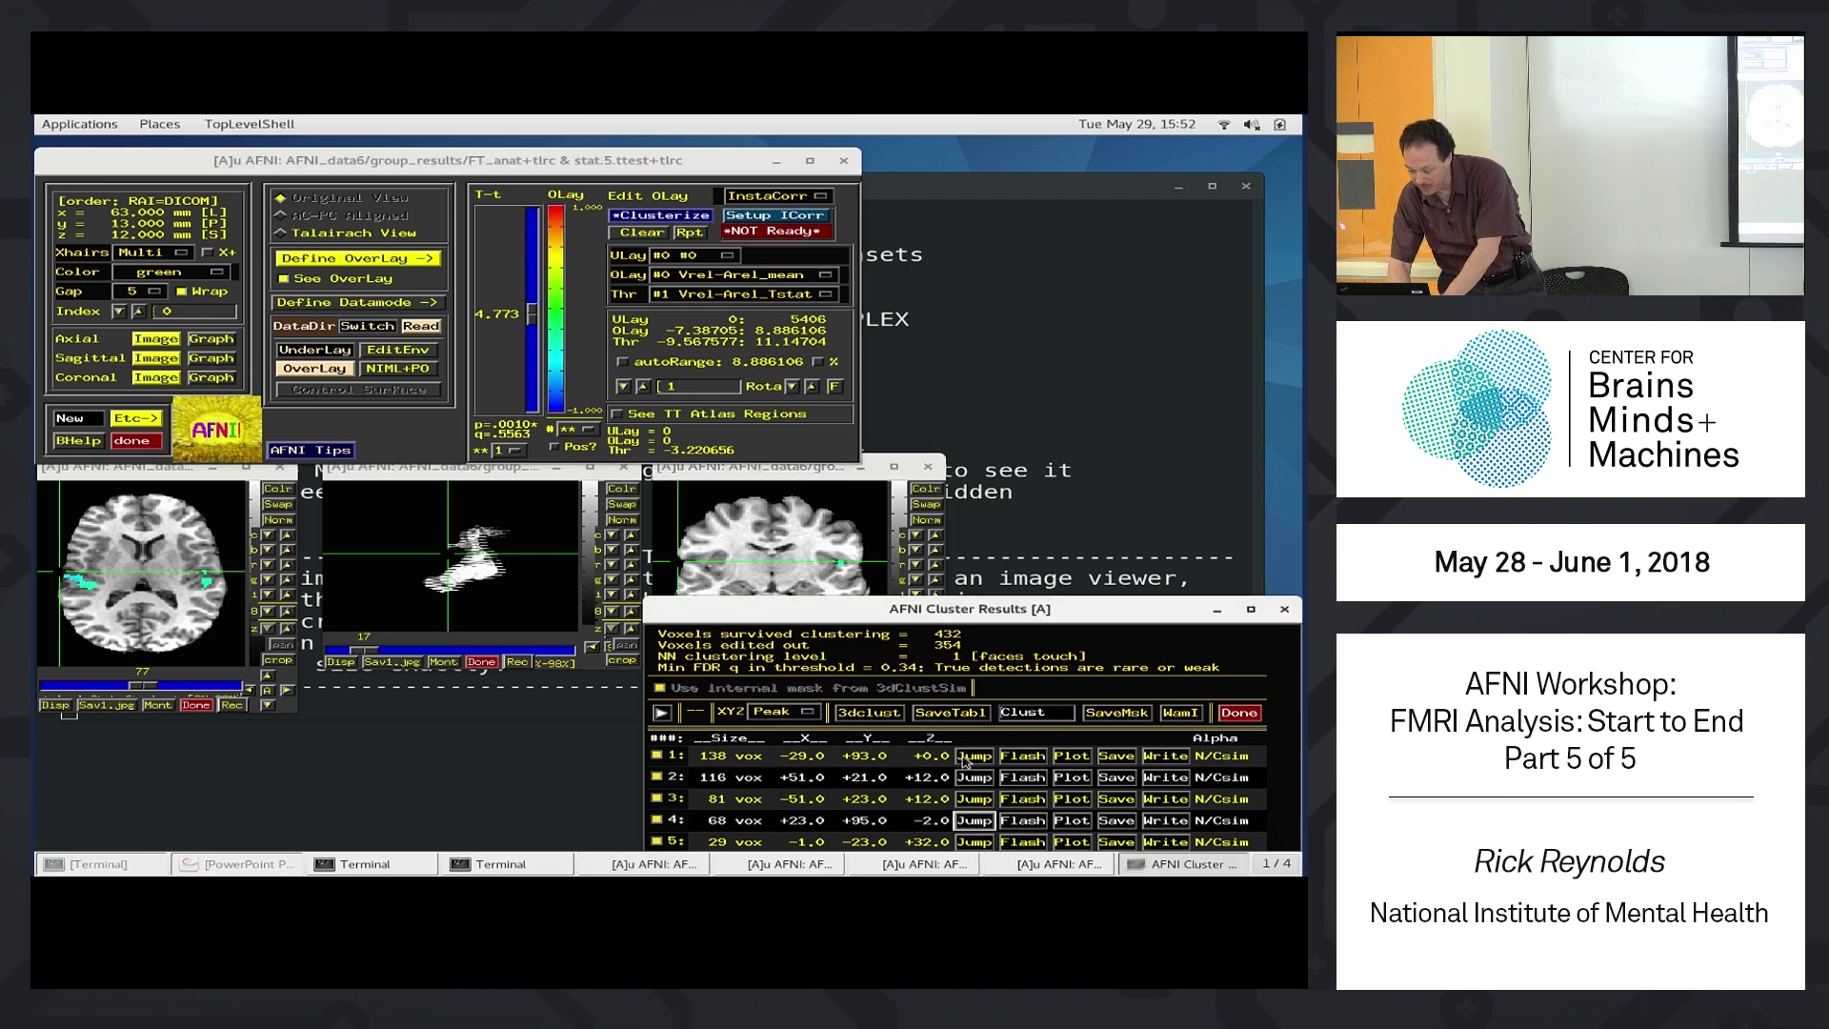
{"action": "left_click", "coordinate": [973, 777]}
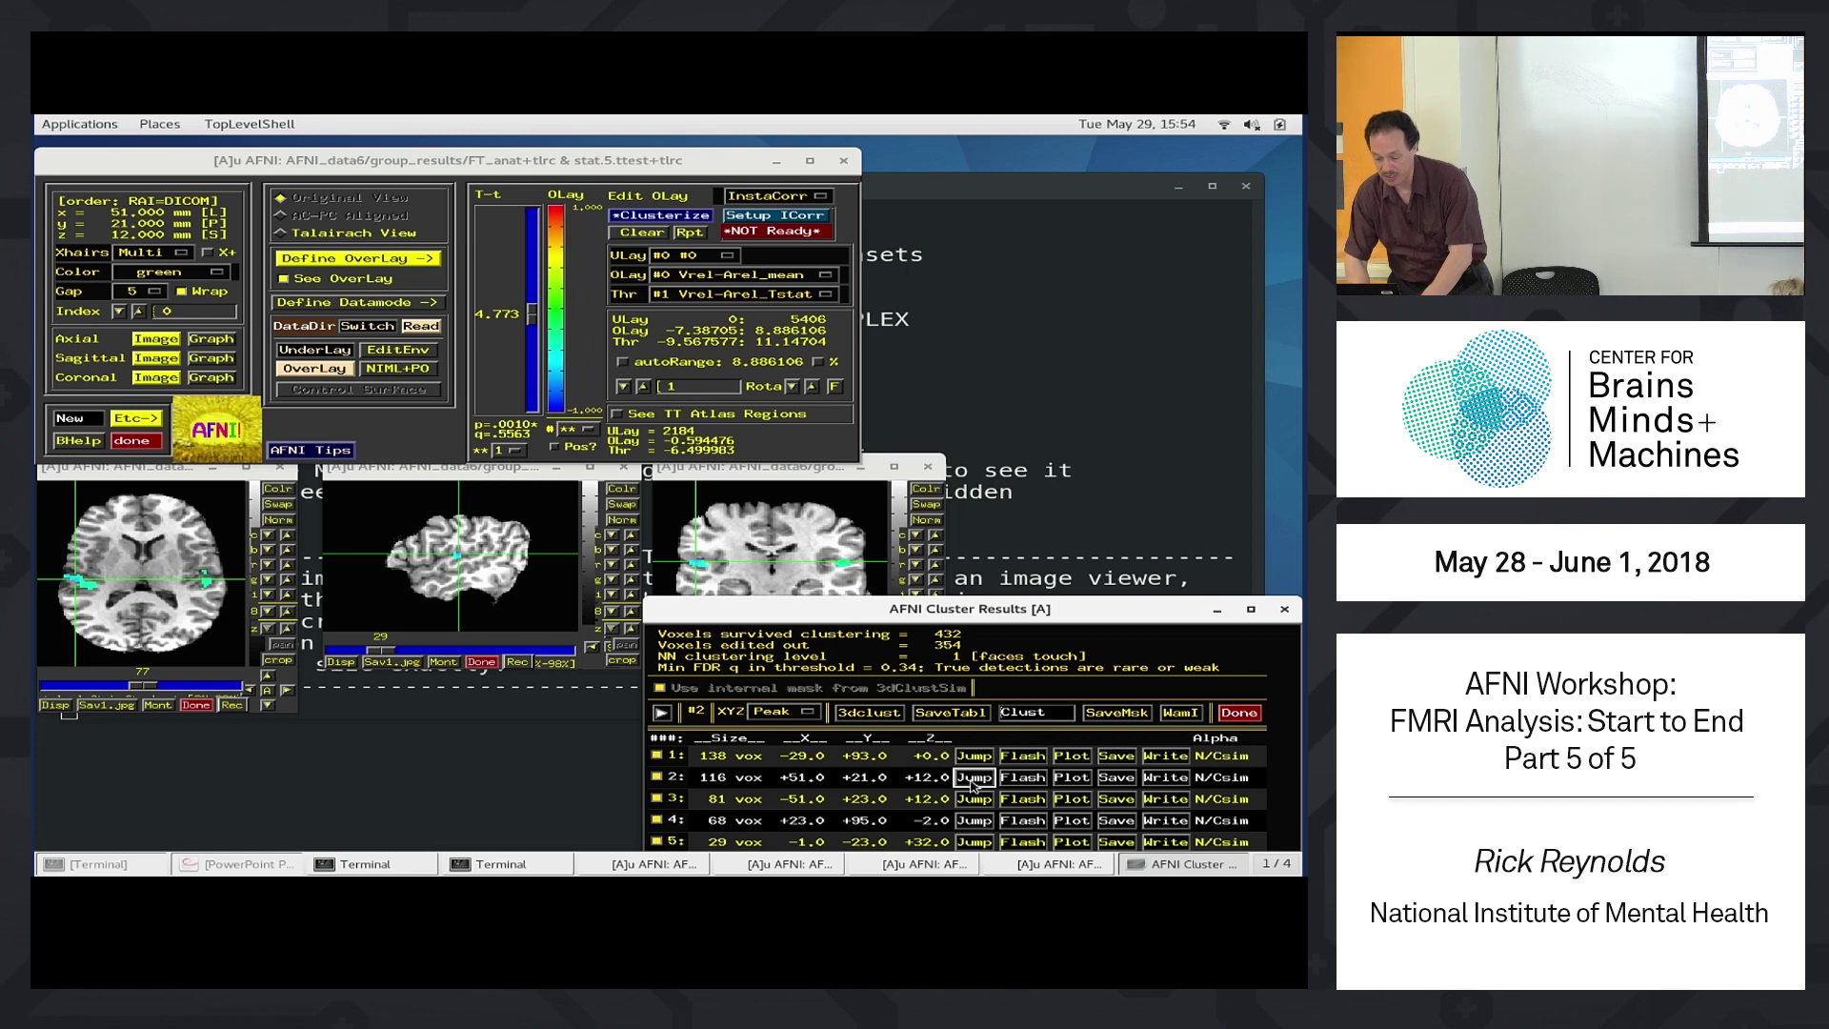
Step: Close AFNI, clear the terminal, move into afni_handouts and list its files
{"action": "left_click", "coordinate": [843, 160]}
{"action": "key", "text": "Return"}
{"action": "key", "text": "Return"}
{"action": "key", "text": "Return"}
{"action": "key", "text": "Return"}
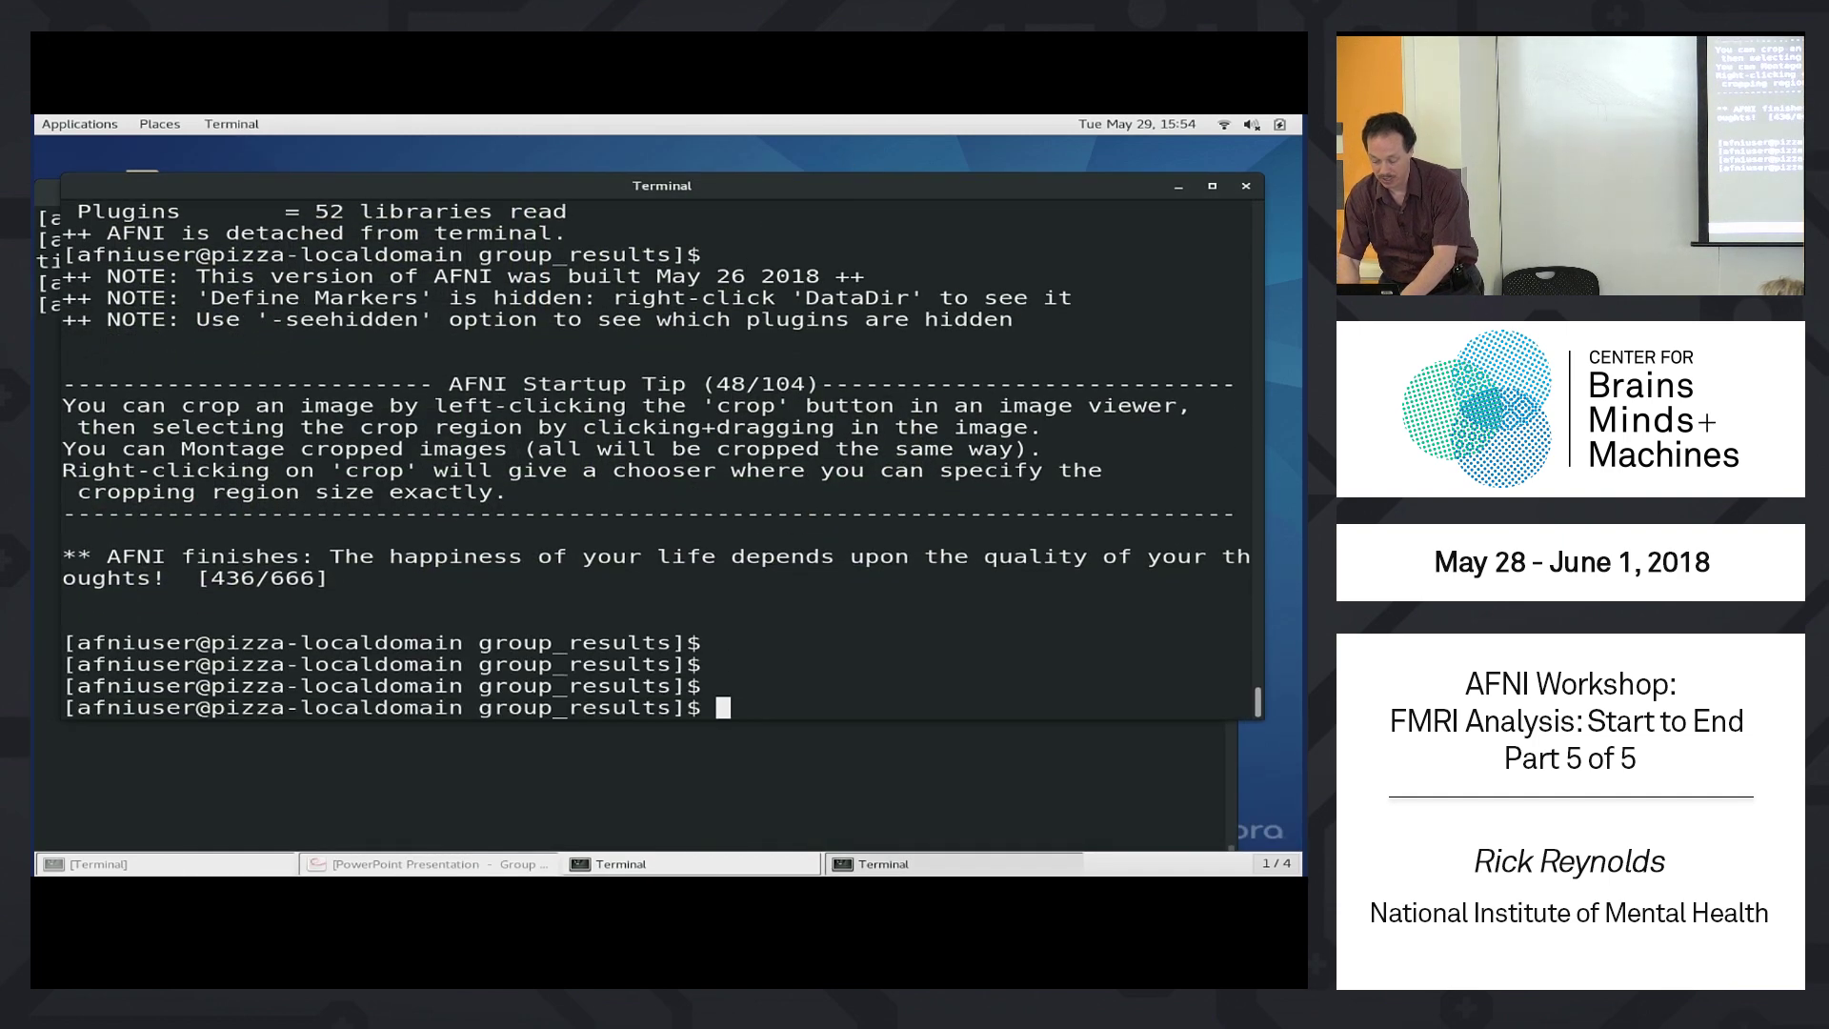
{"action": "type", "text": "cd"}
{"action": "key", "text": "Return"}
{"action": "key", "text": "ctrl+l"}
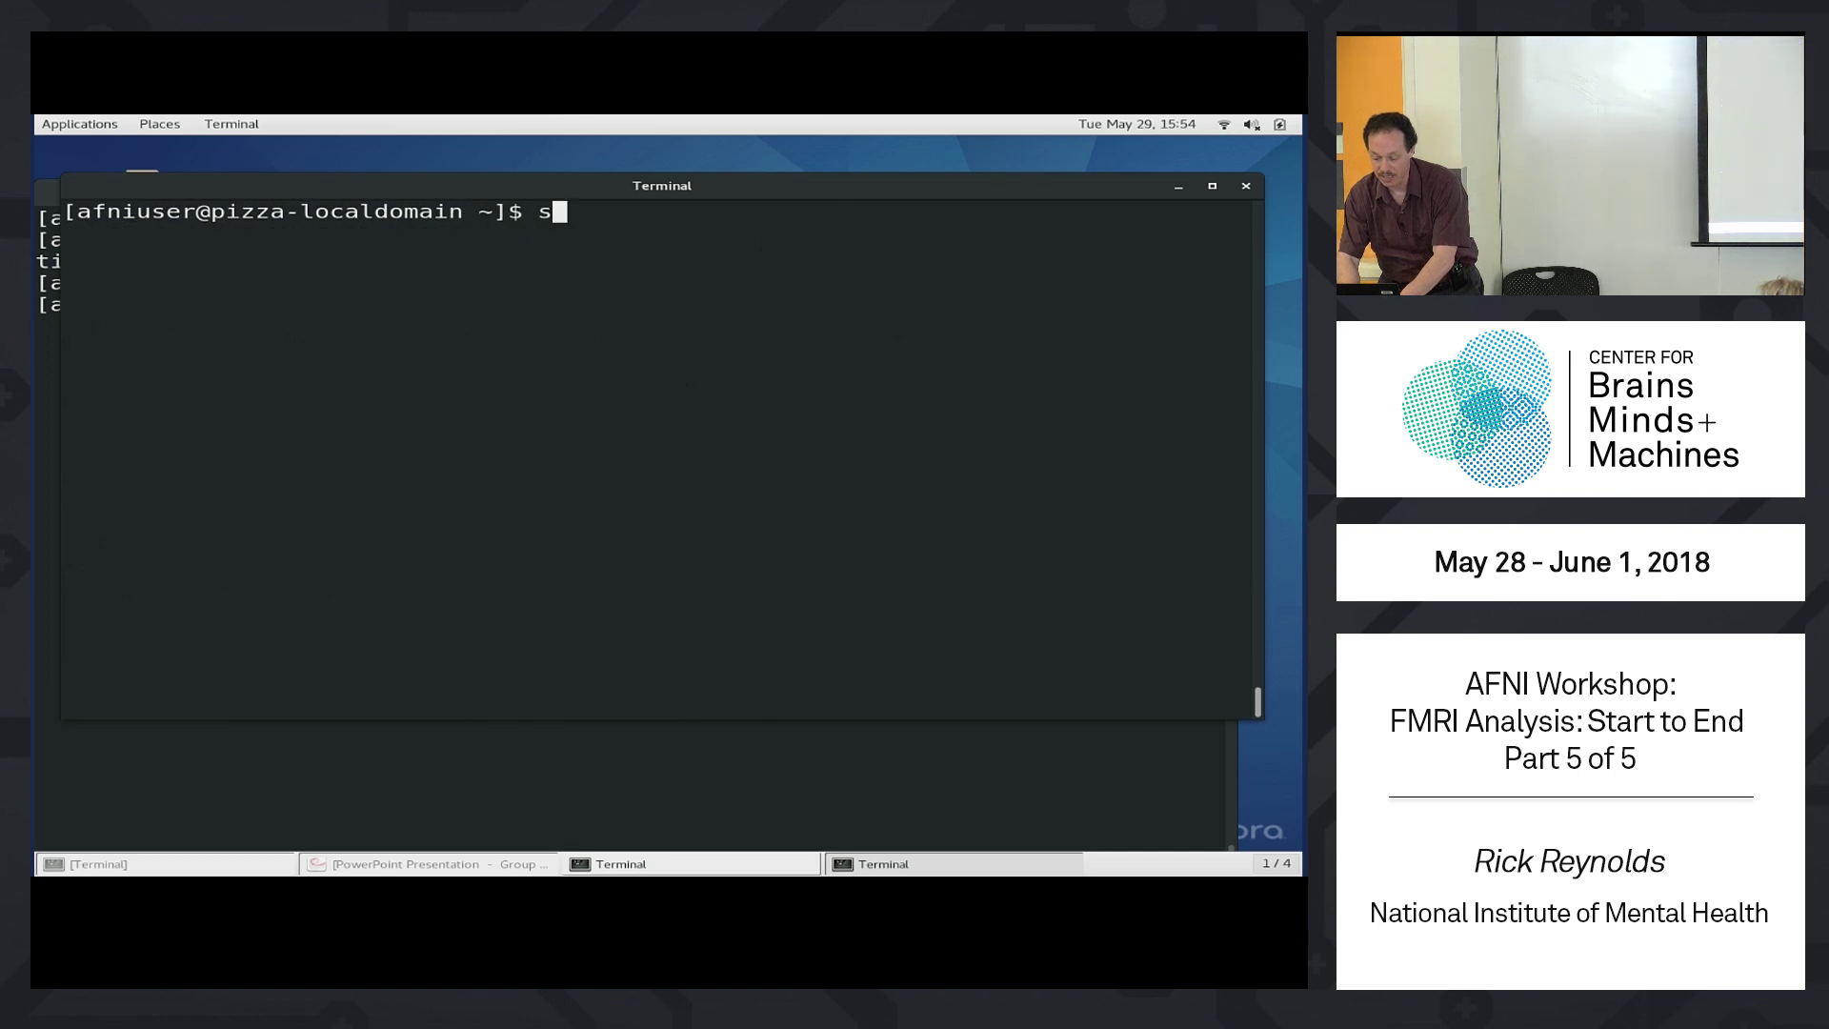
{"action": "type", "text": "cd afni_handouts/"}
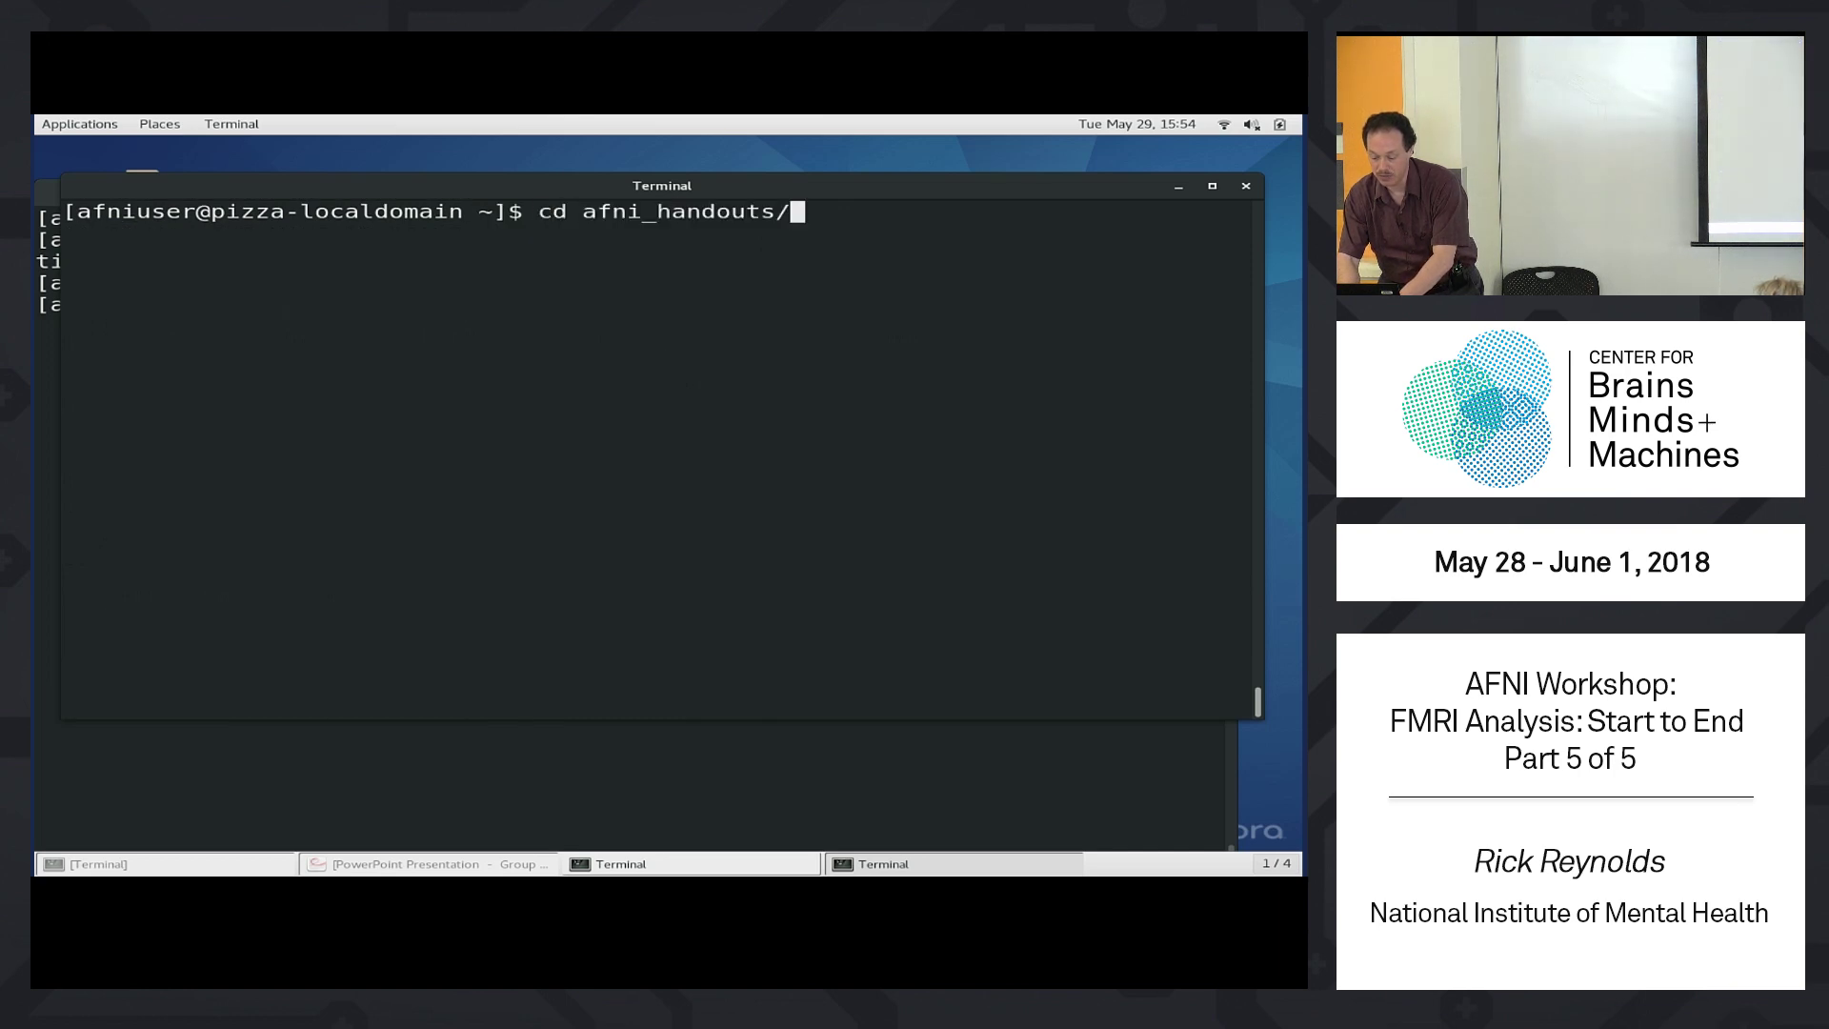
{"action": "key", "text": "Return"}
{"action": "type", "text": "ls"}
{"action": "key", "text": "Return"}
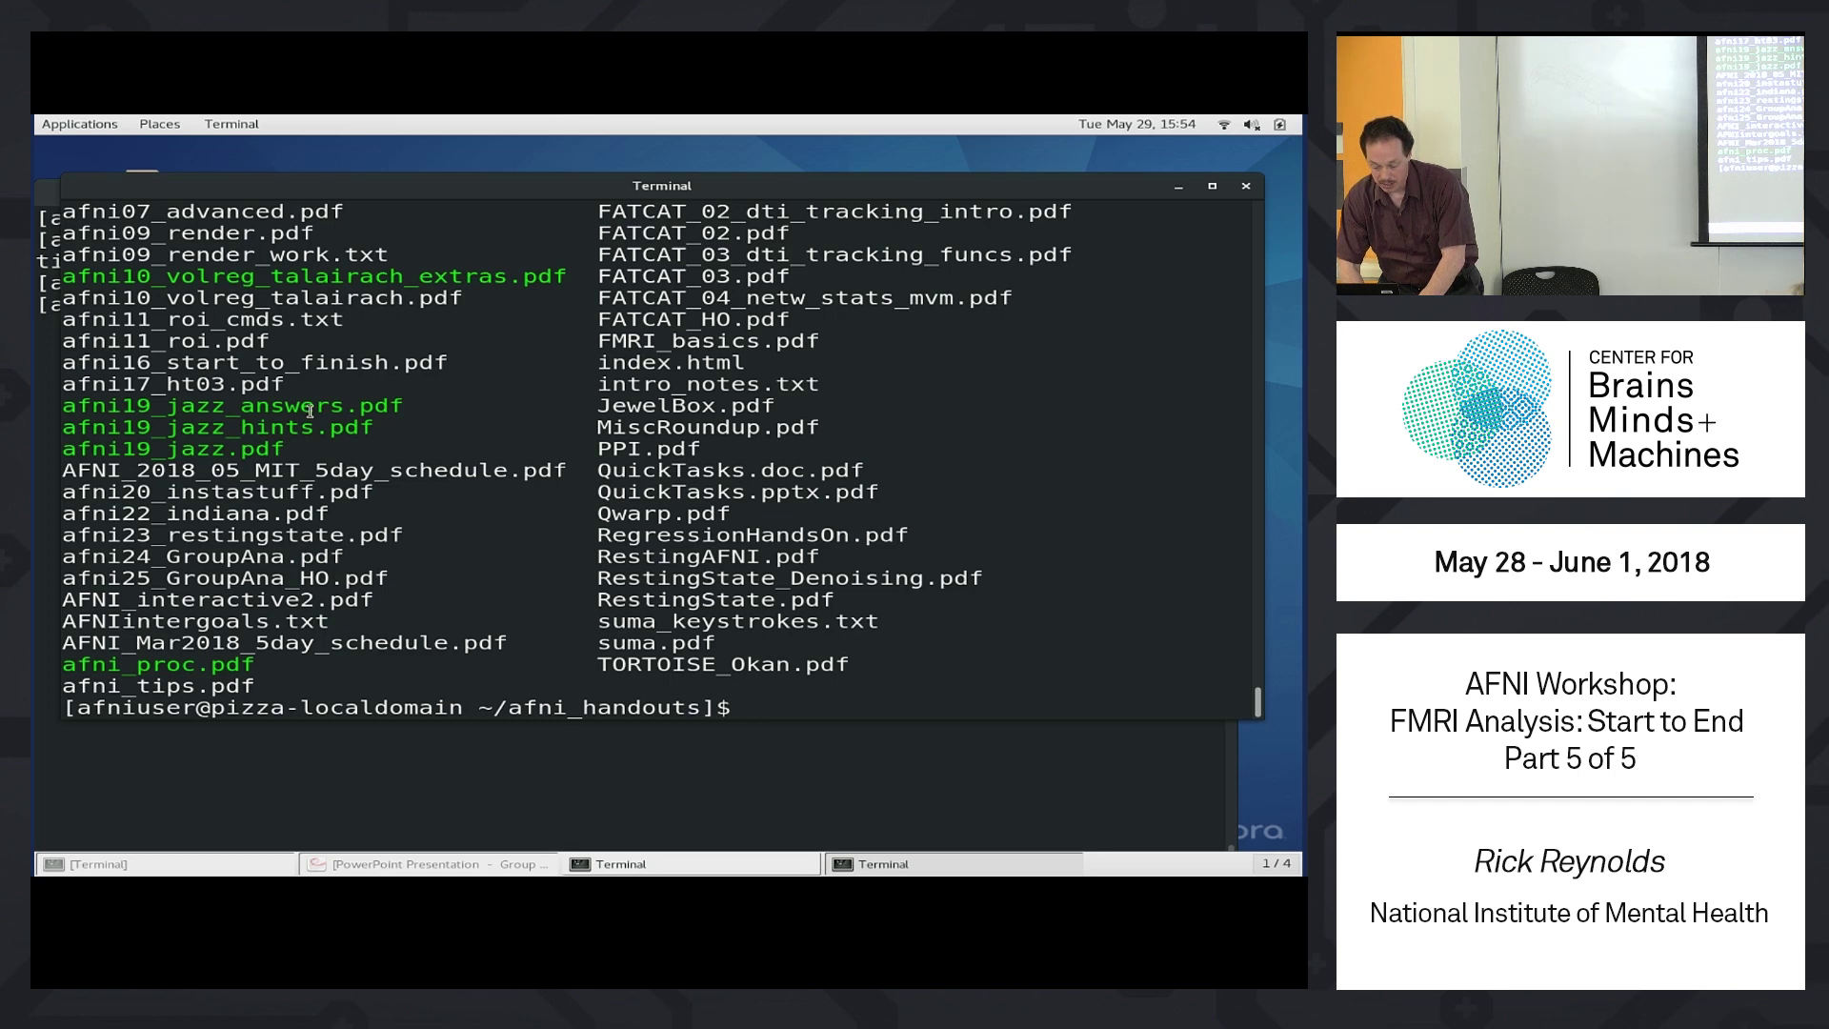
Step: Find the jazz handouts with 'ls | grep -i jazz' and start an evince command for afni19_jazz.pdf
{"action": "scroll", "coordinate": [310, 411], "scroll_direction": "up", "scroll_amount": 4}
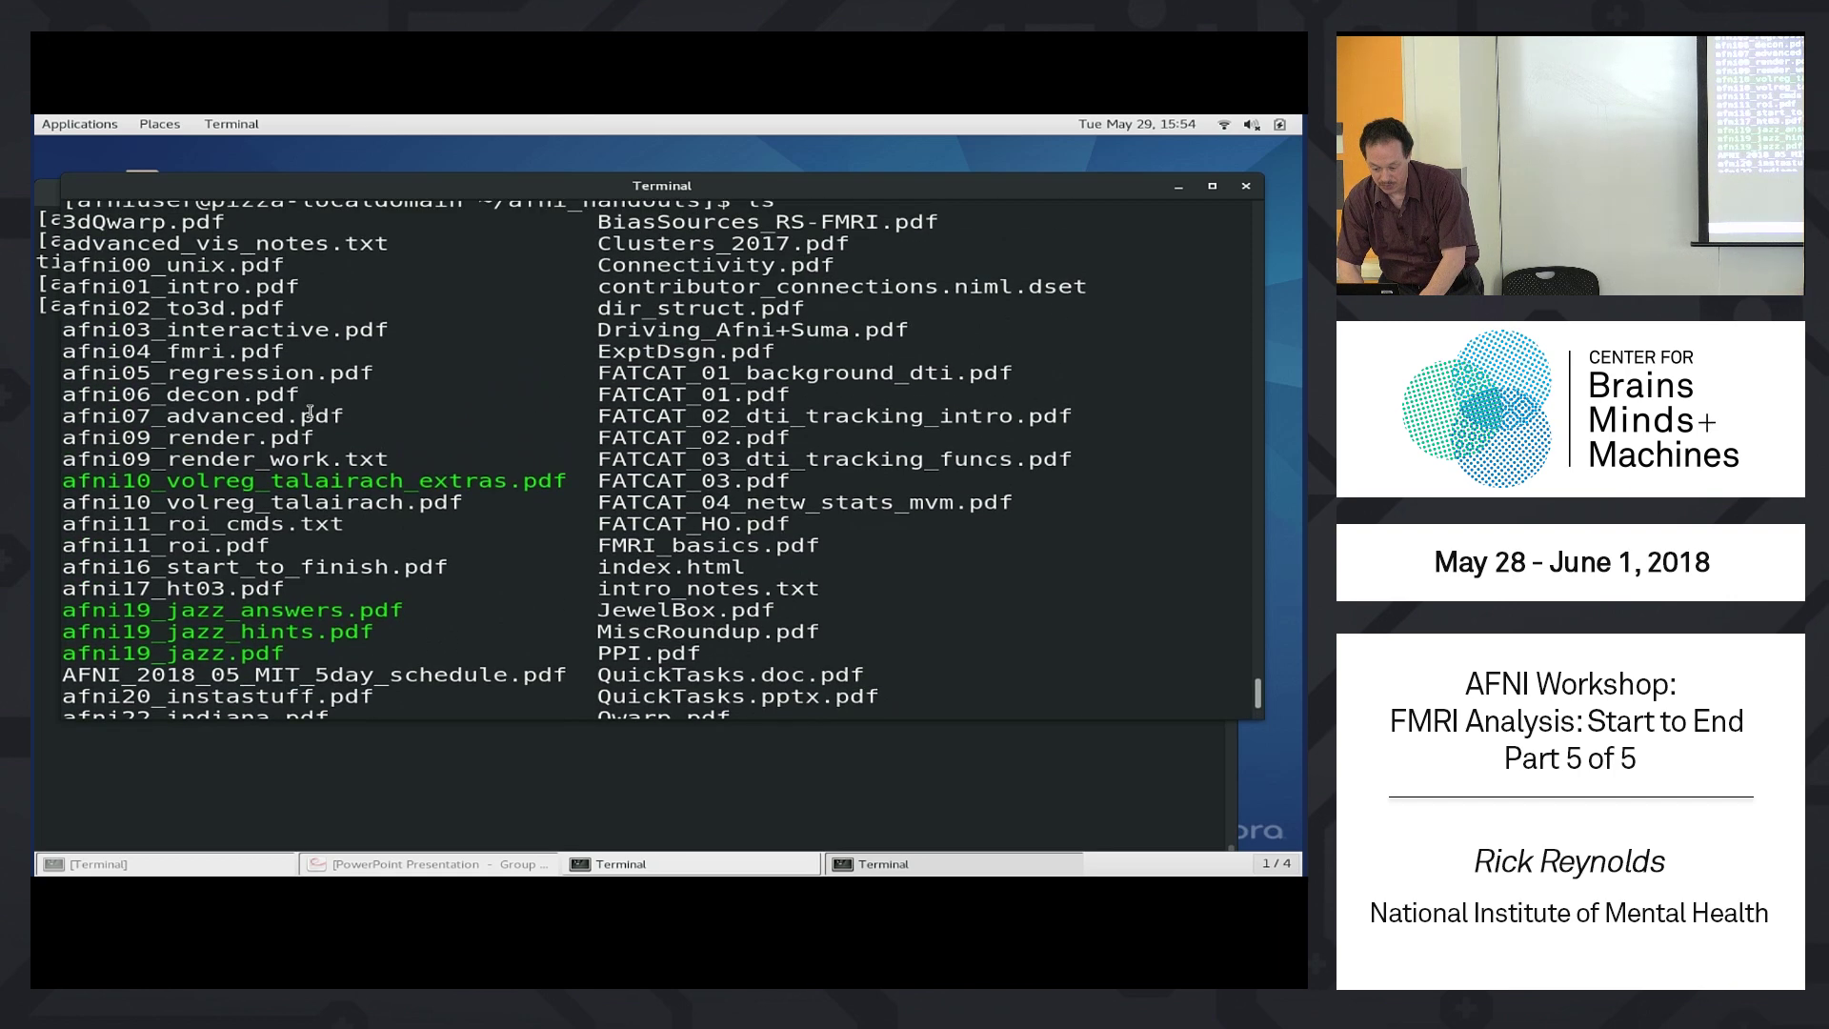
{"action": "scroll", "coordinate": [310, 411], "scroll_direction": "up", "scroll_amount": 1}
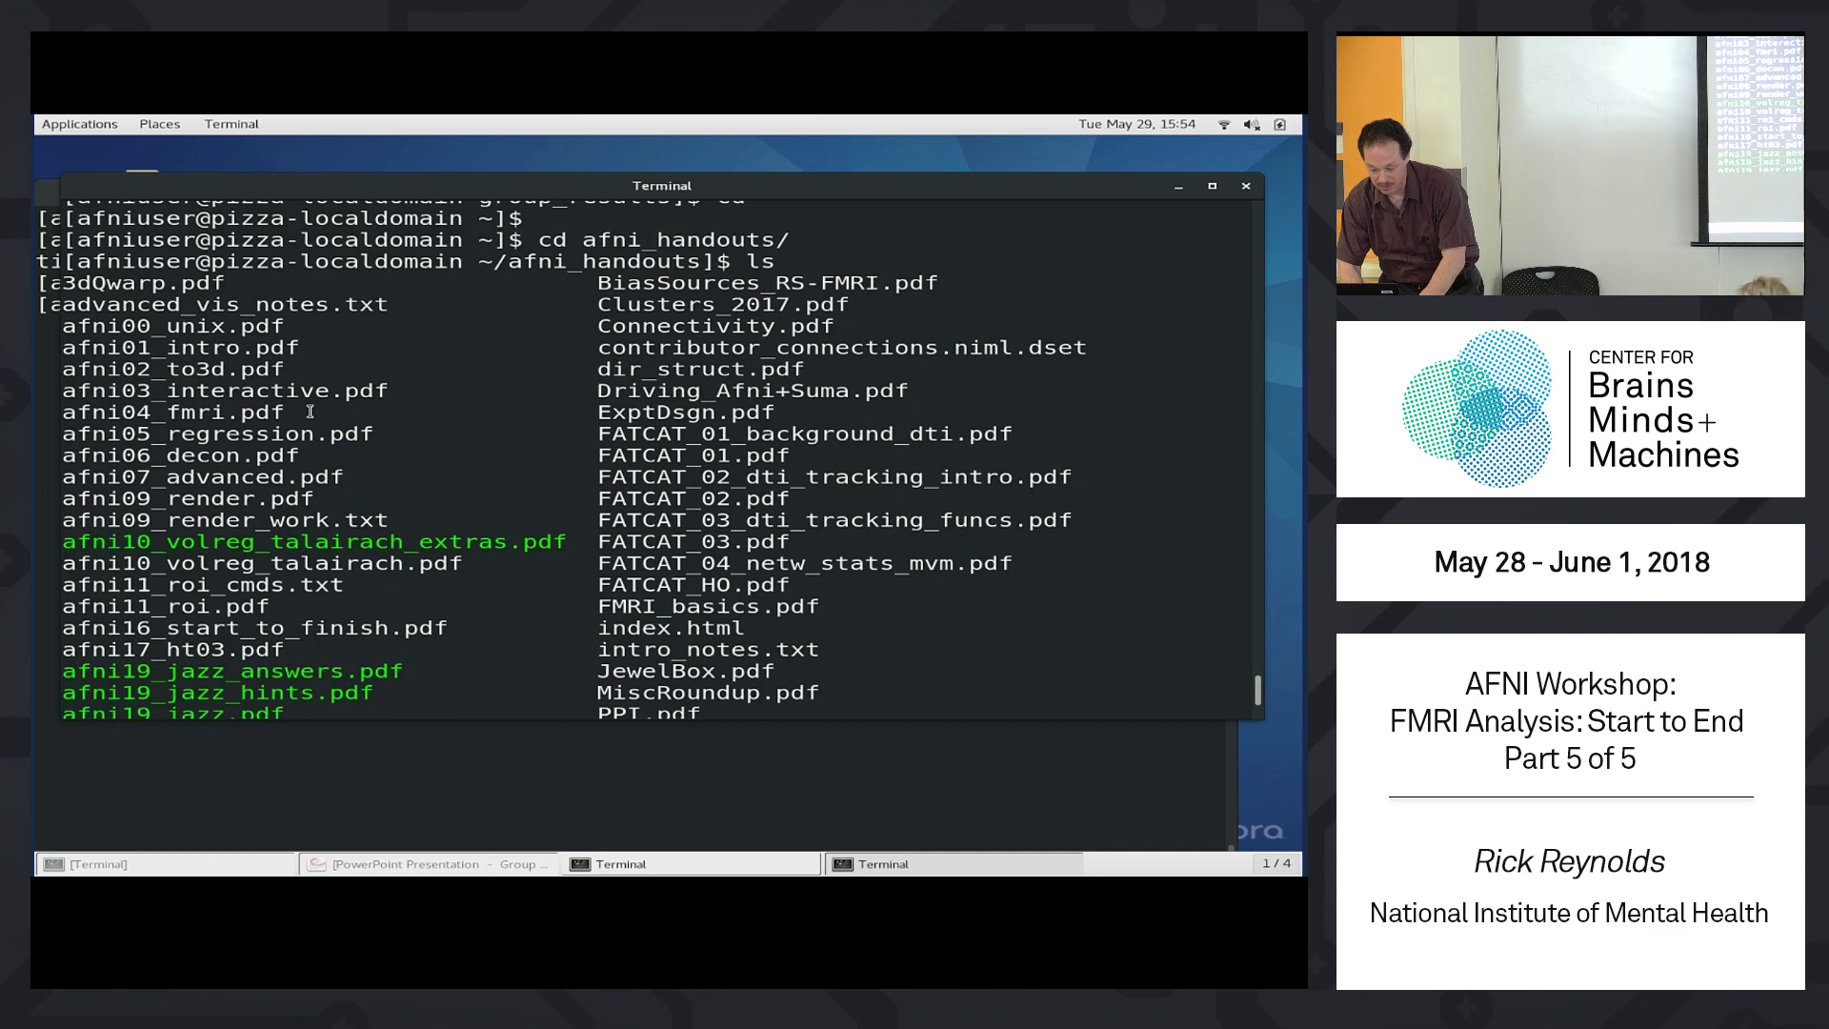
{"action": "scroll", "coordinate": [310, 411], "scroll_direction": "down", "scroll_amount": 5}
{"action": "type", "text": "al"}
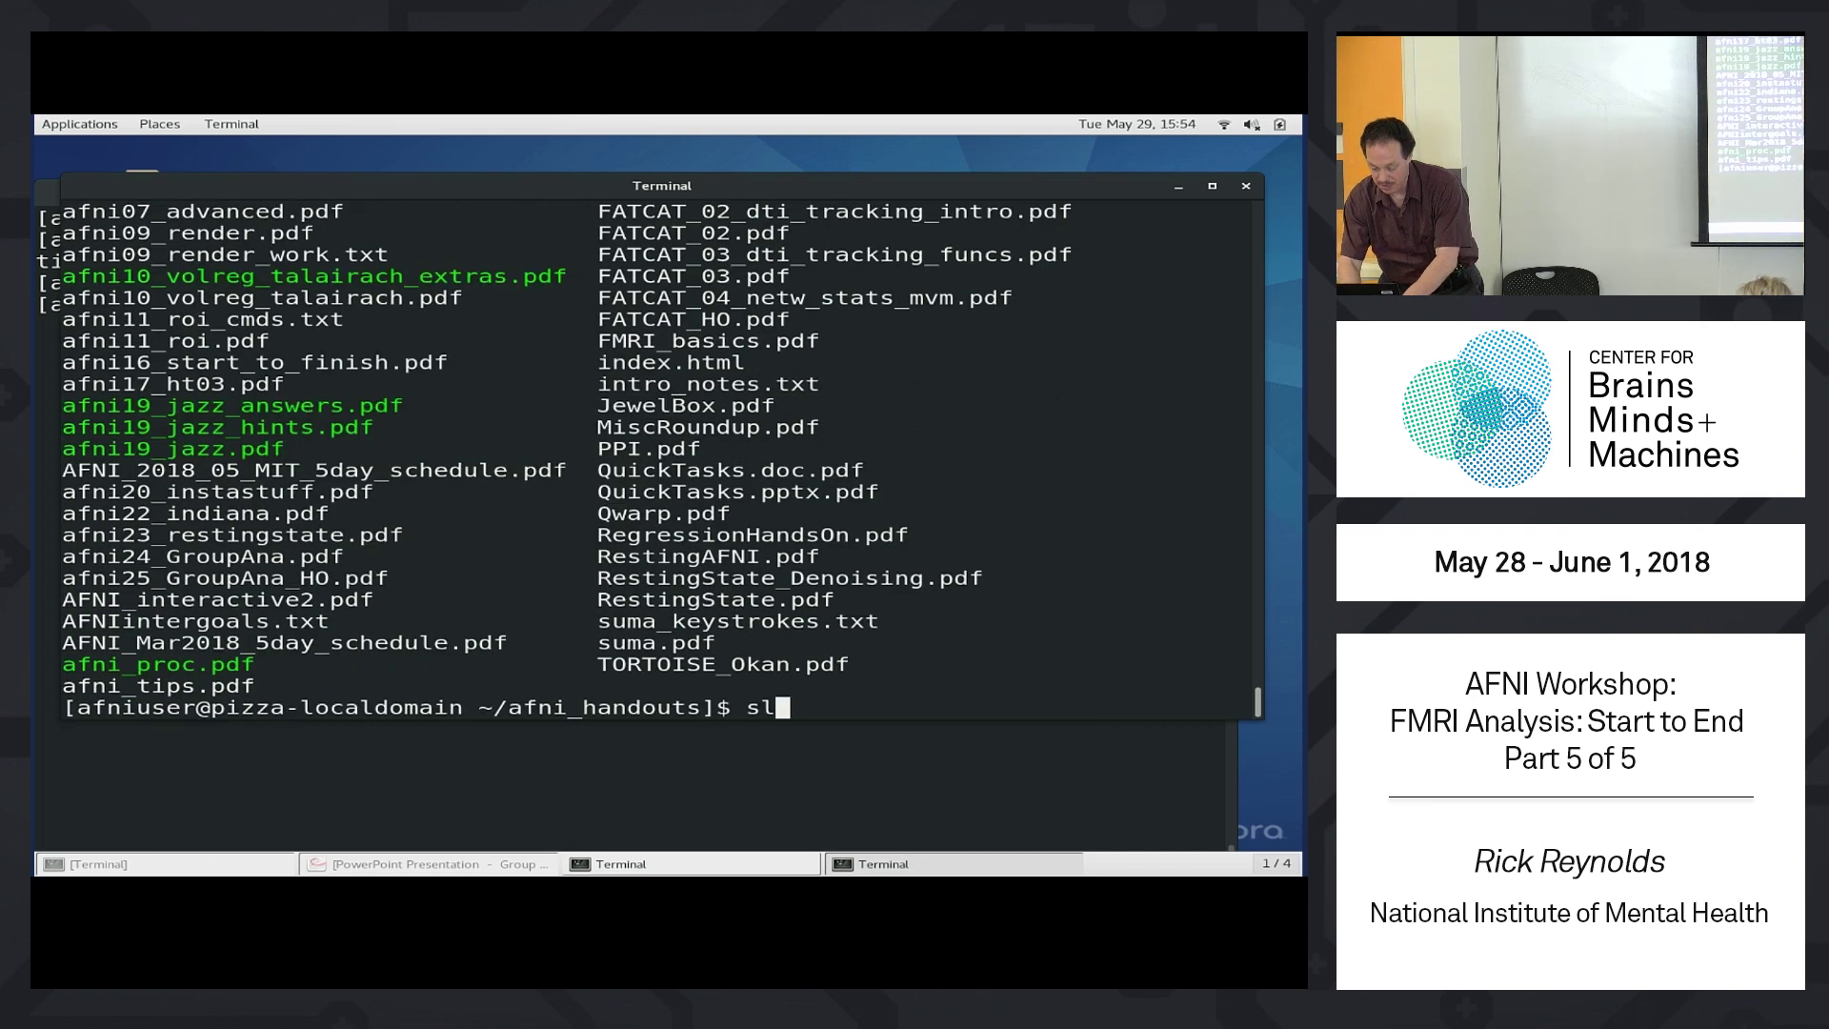
{"action": "key", "text": "BackSpace"}
{"action": "key", "text": "BackSpace"}
{"action": "type", "text": "ls | grep "}
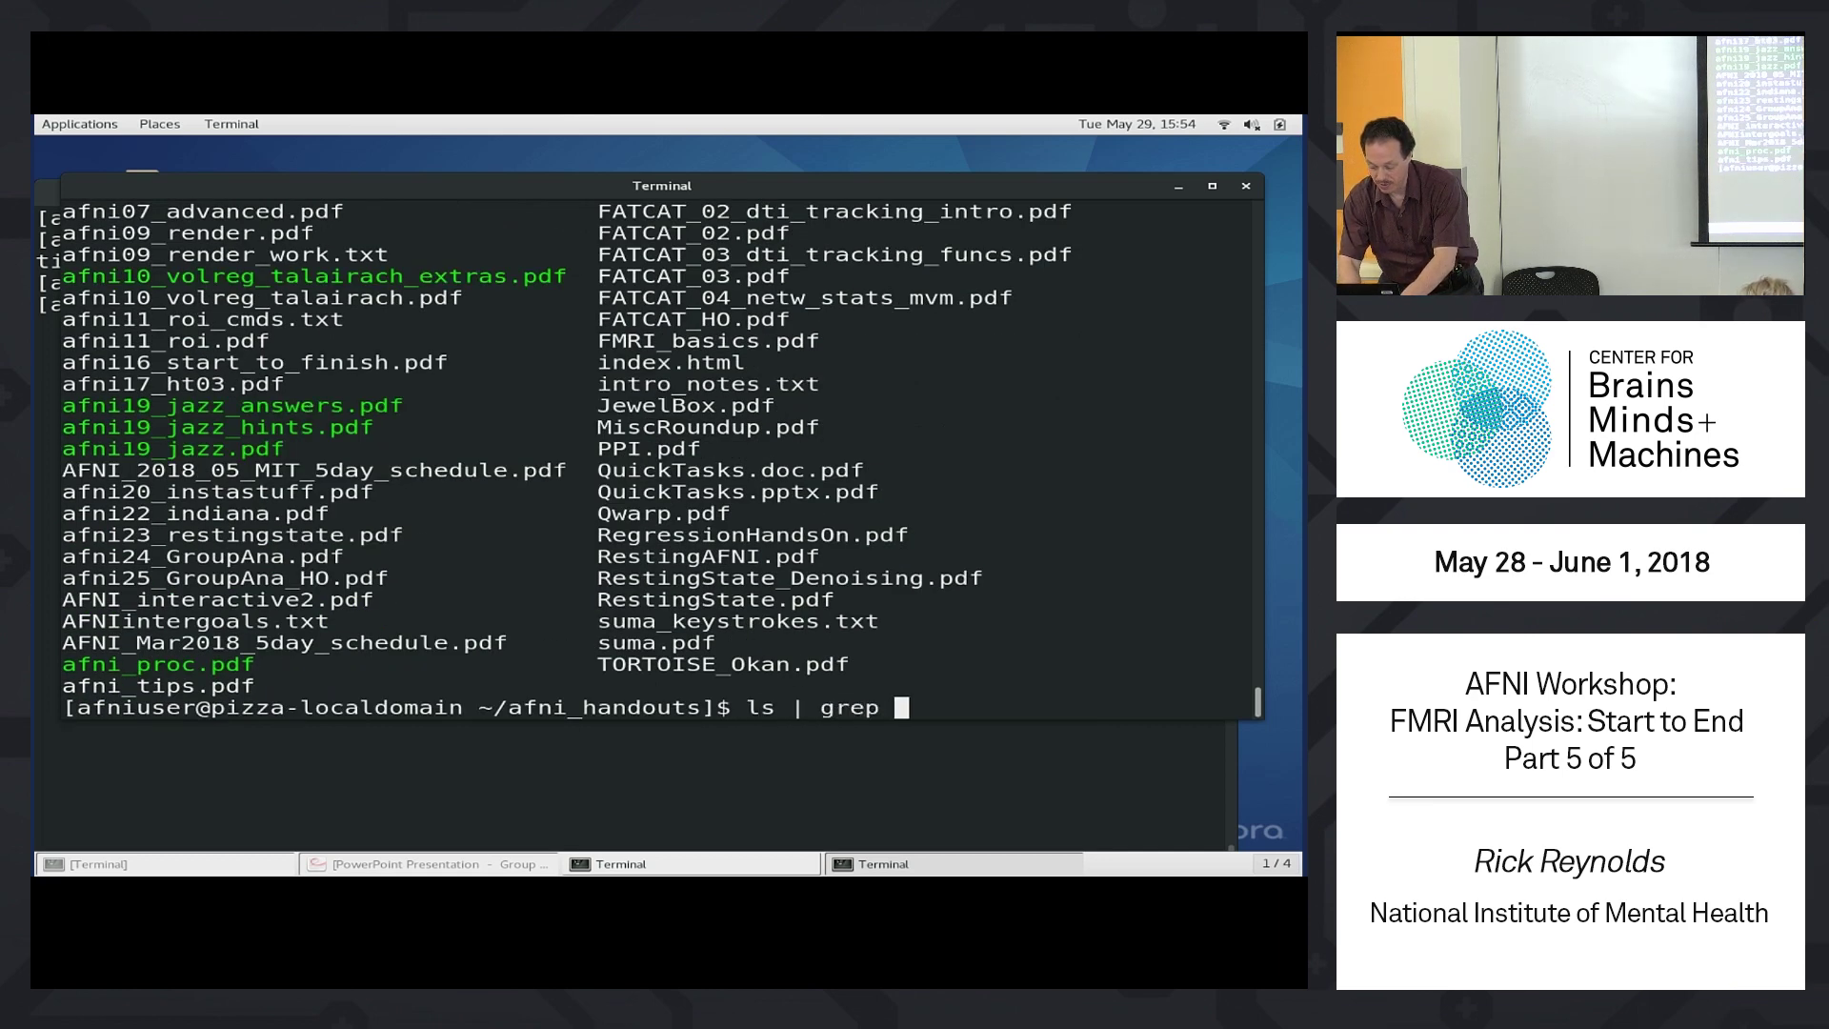
{"action": "type", "text": "-i jazz"}
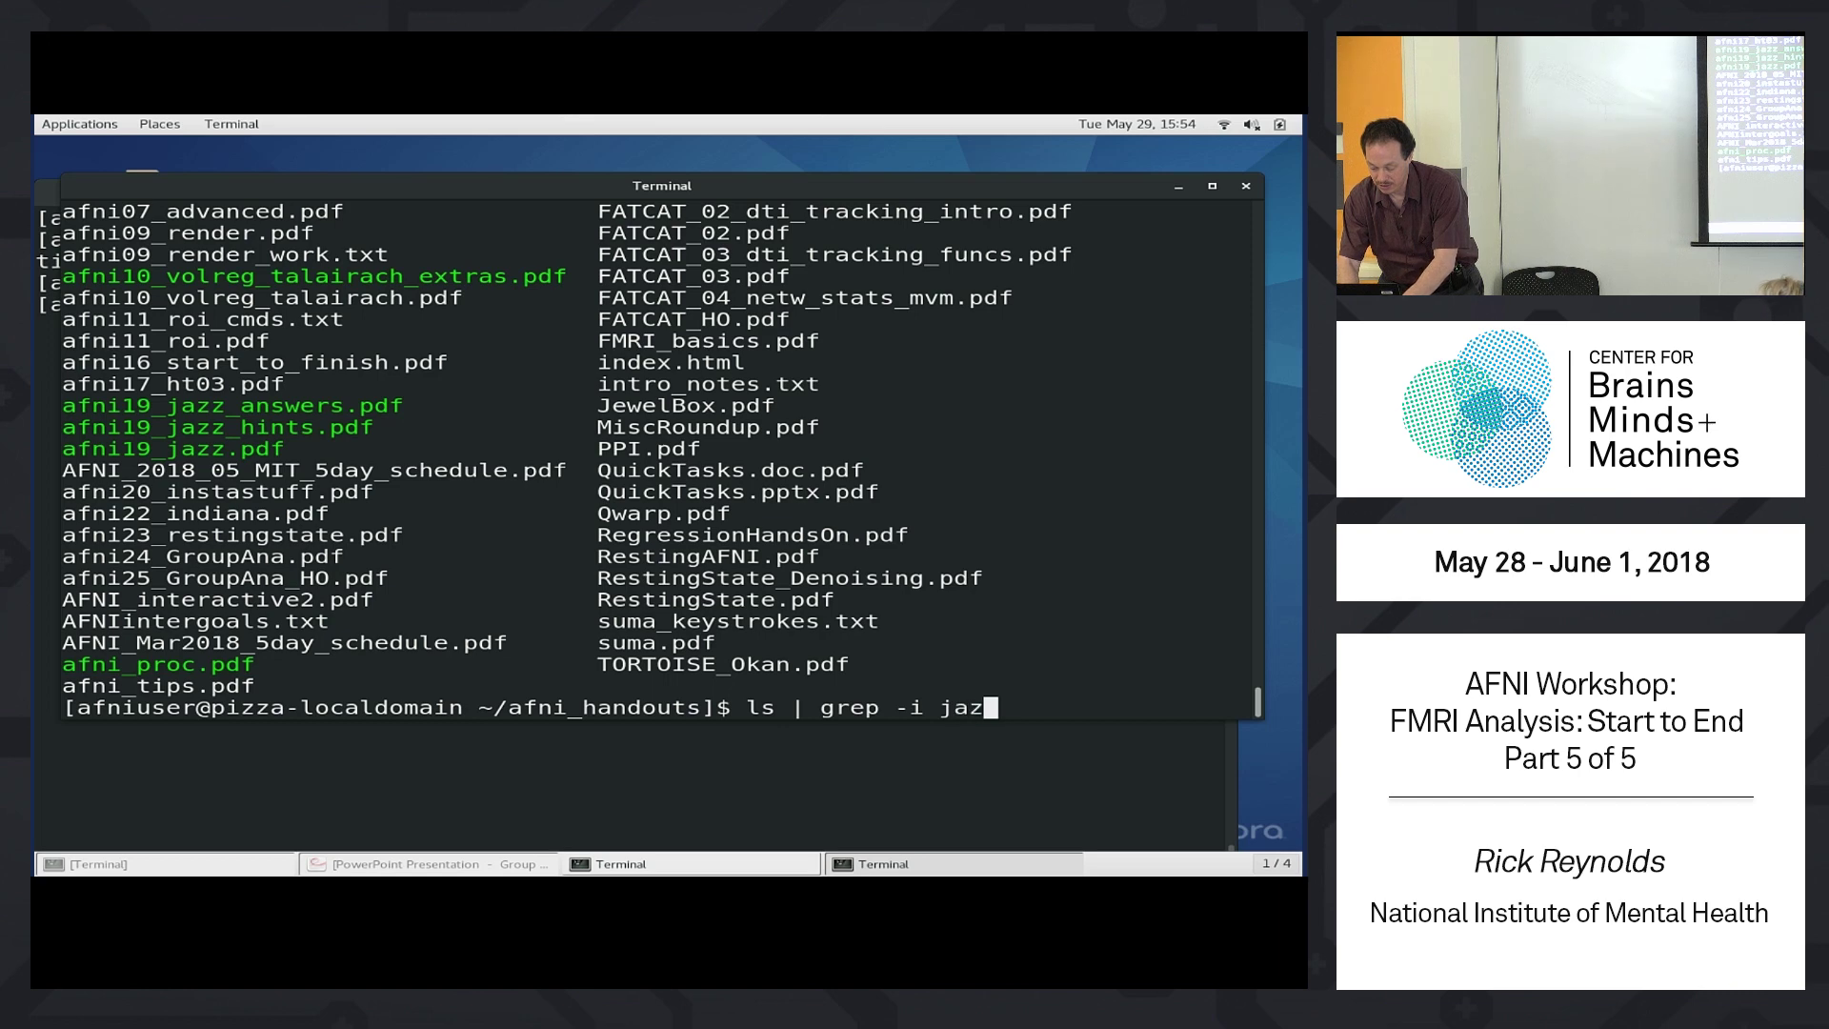
{"action": "key", "text": "Return"}
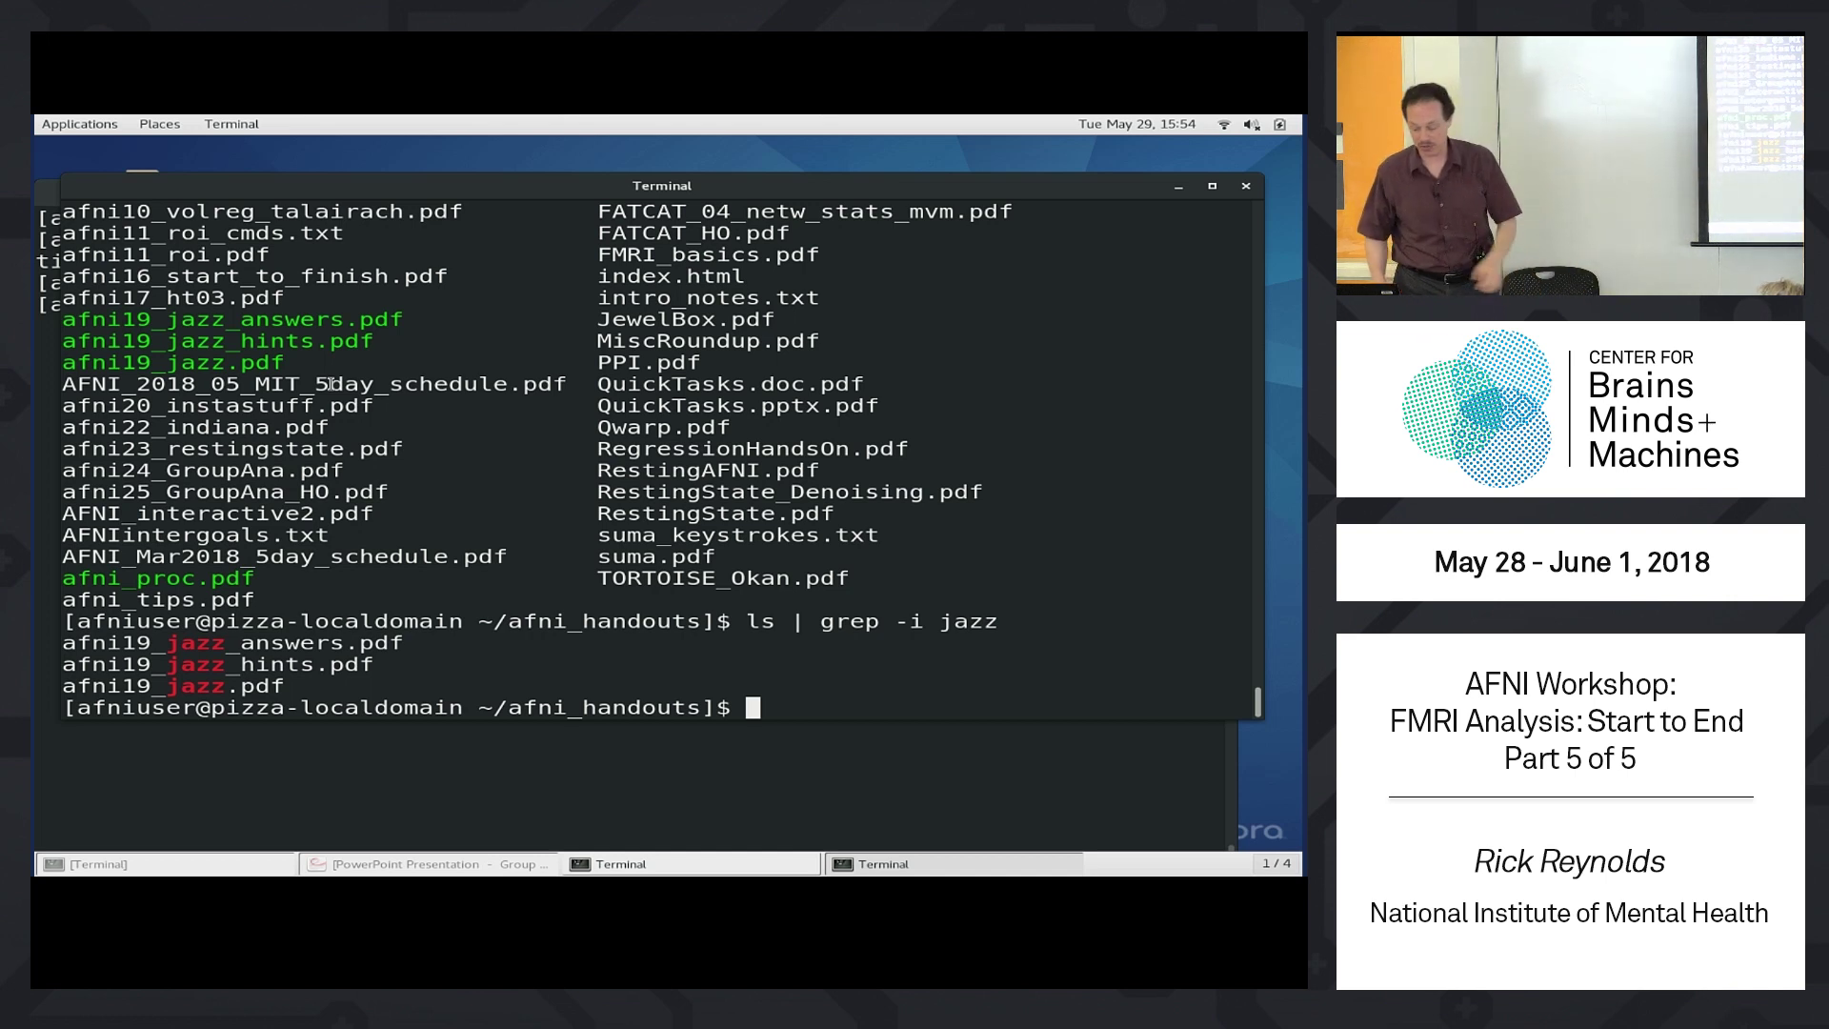
{"action": "type", "text": "evin"}
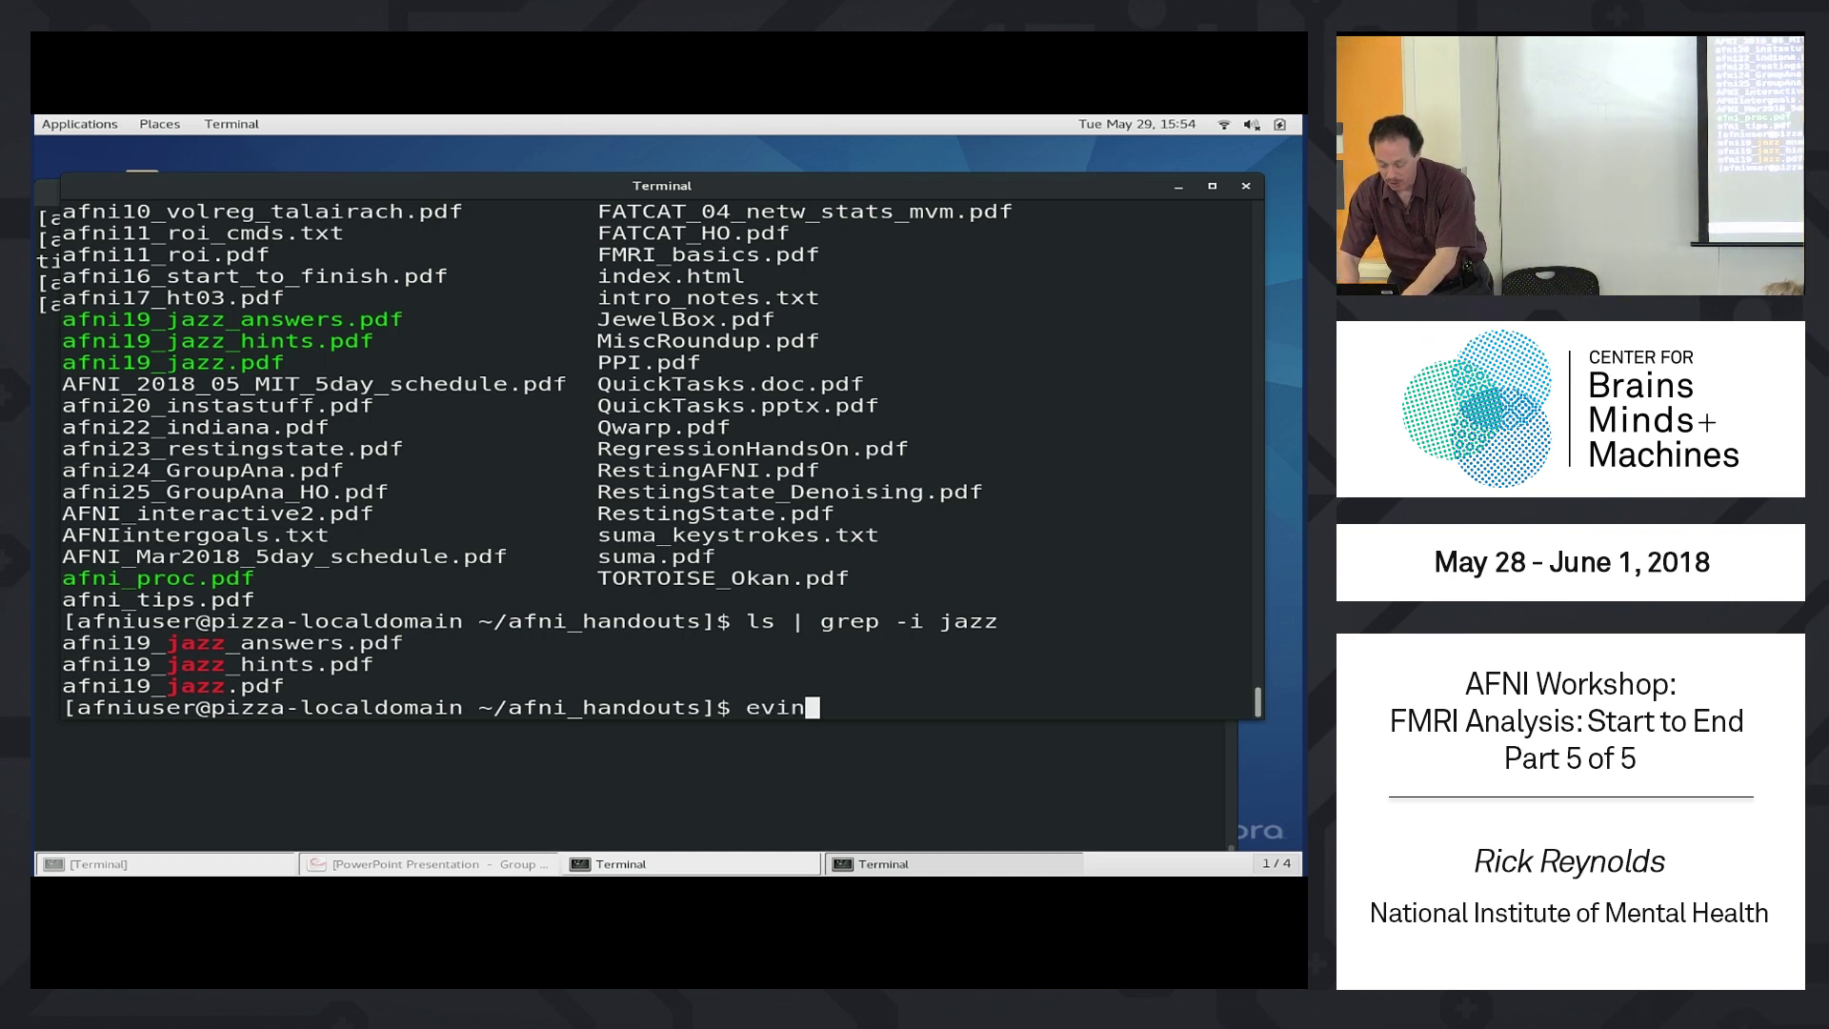
{"action": "type", "text": "ce"}
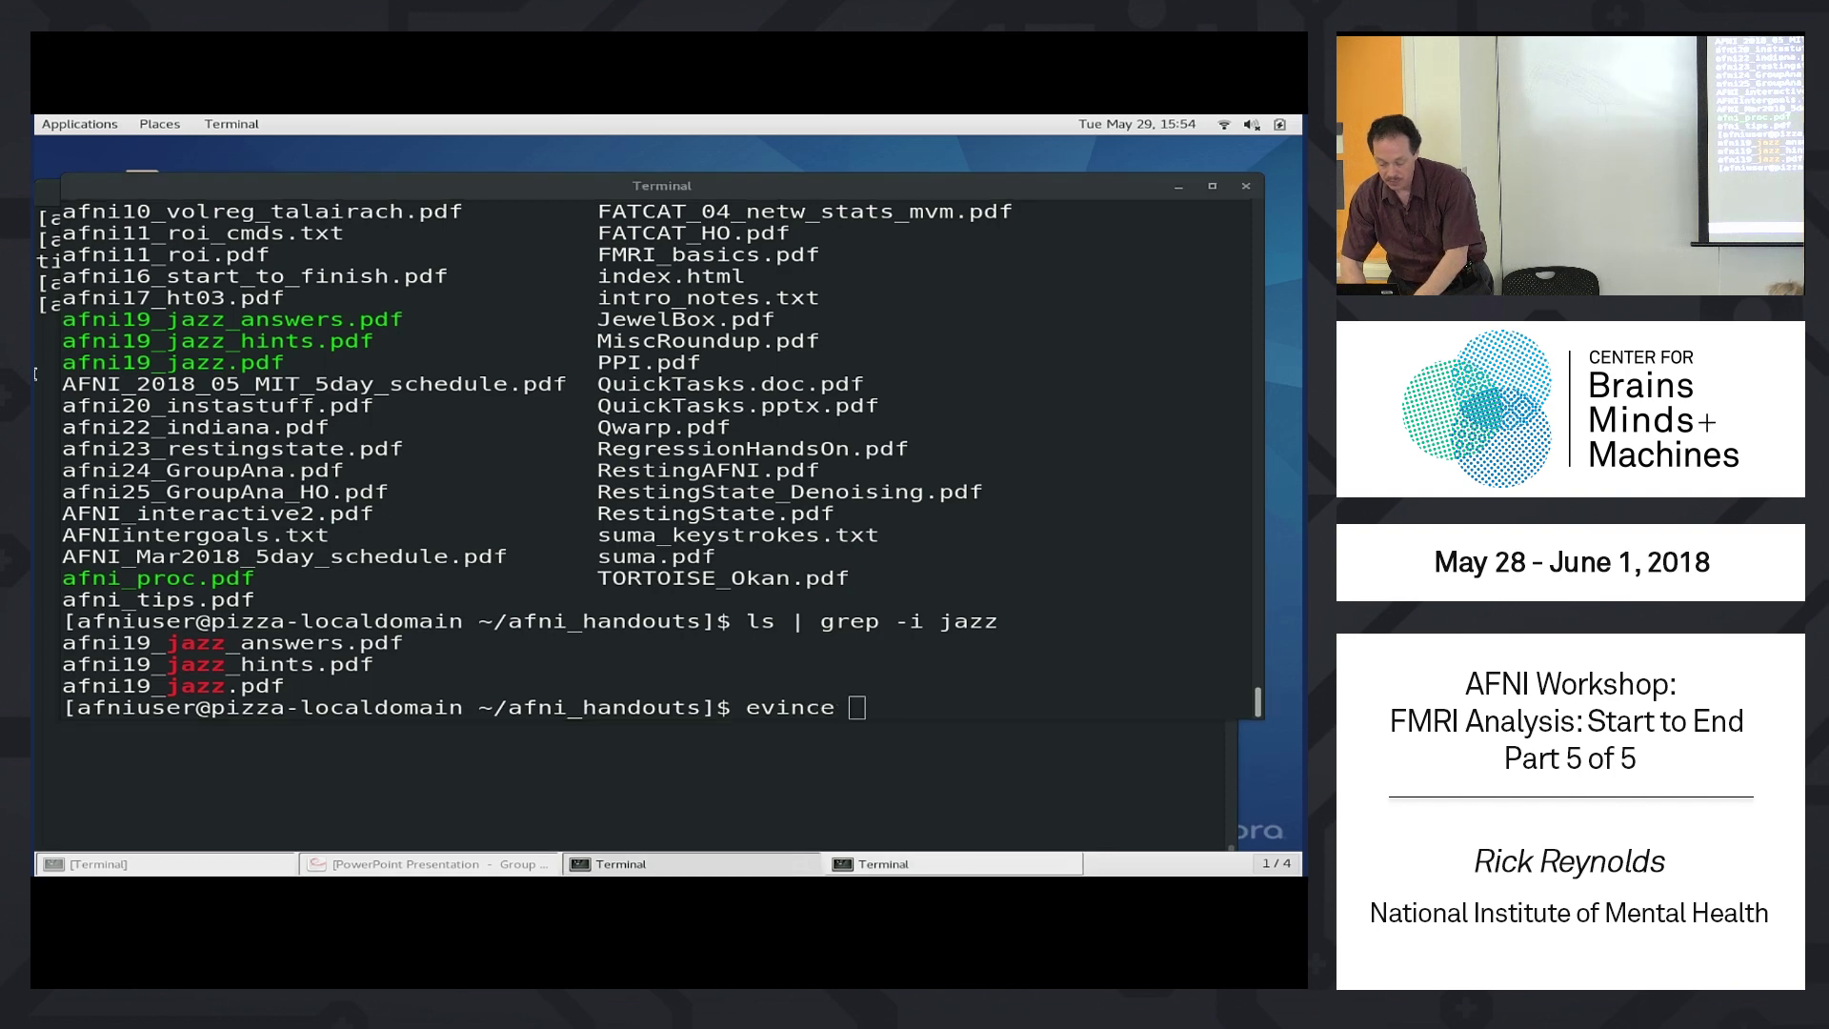
{"action": "double_click", "coordinate": [128, 362]}
{"action": "middle_click", "coordinate": [129, 362]}
{"action": "key", "text": "Return"}
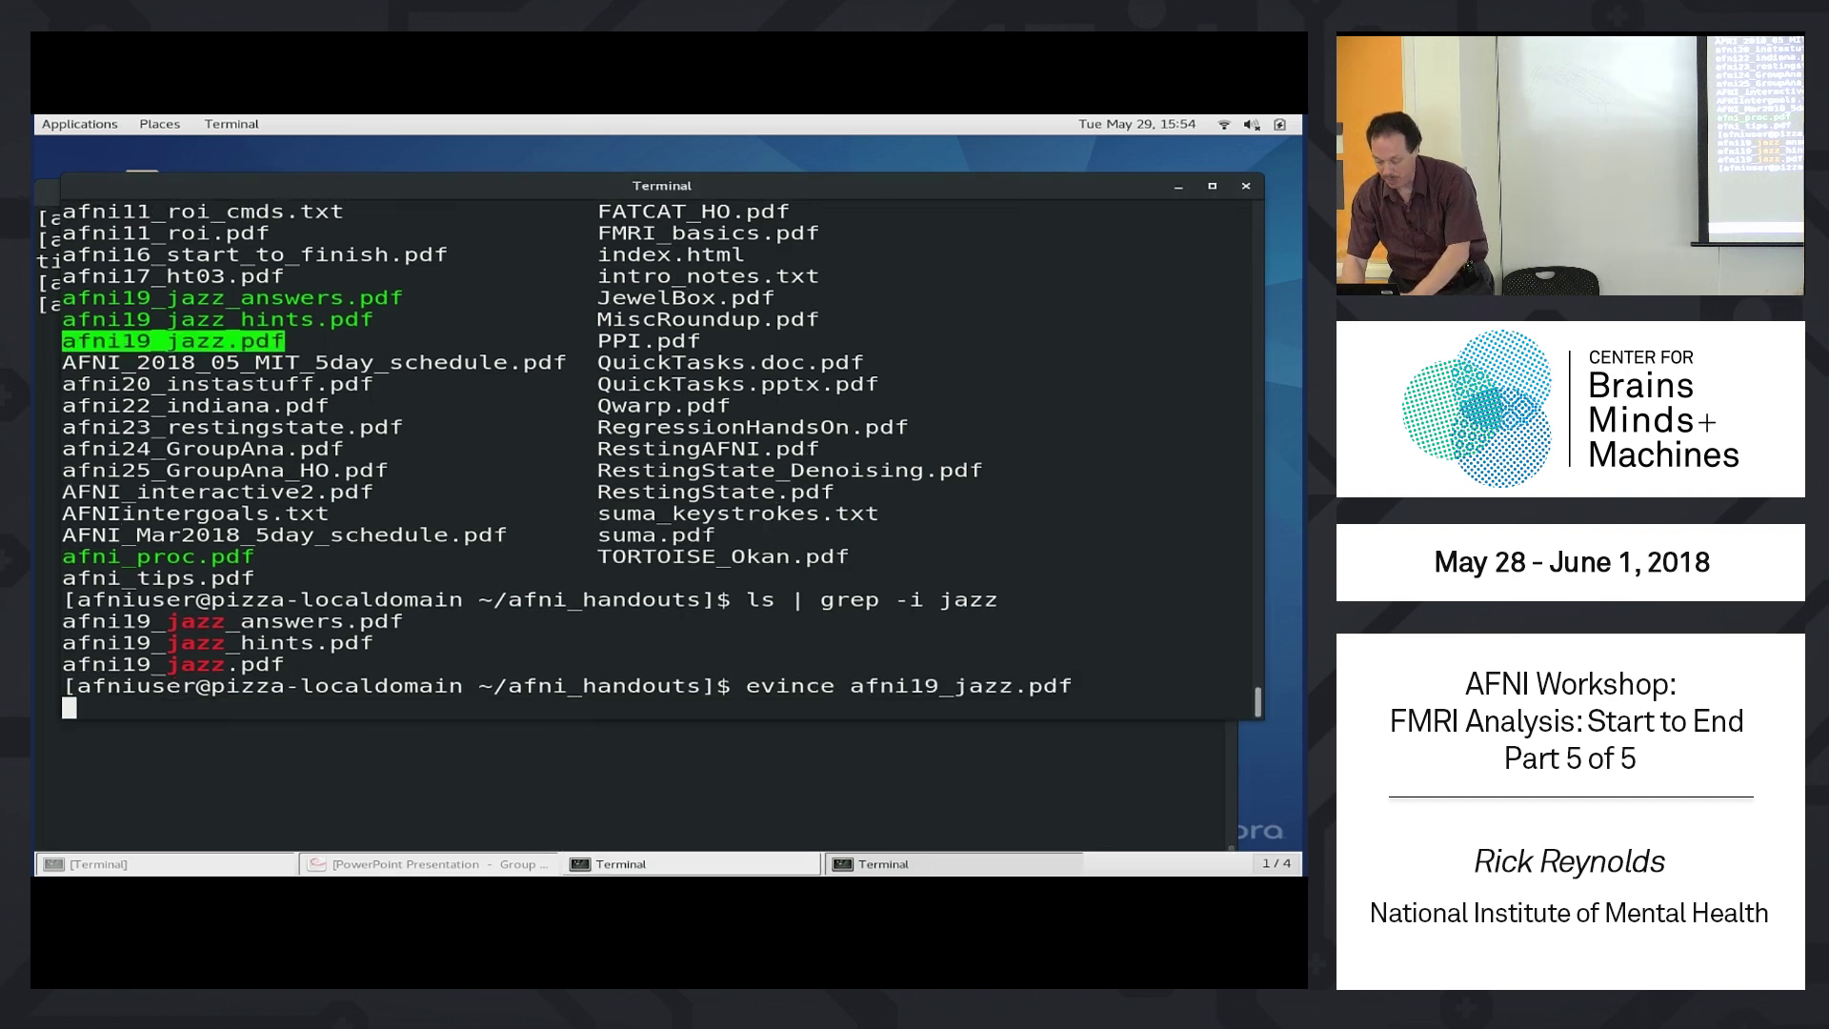
{"action": "scroll", "coordinate": [419, 405], "scroll_direction": "right", "scroll_amount": 1}
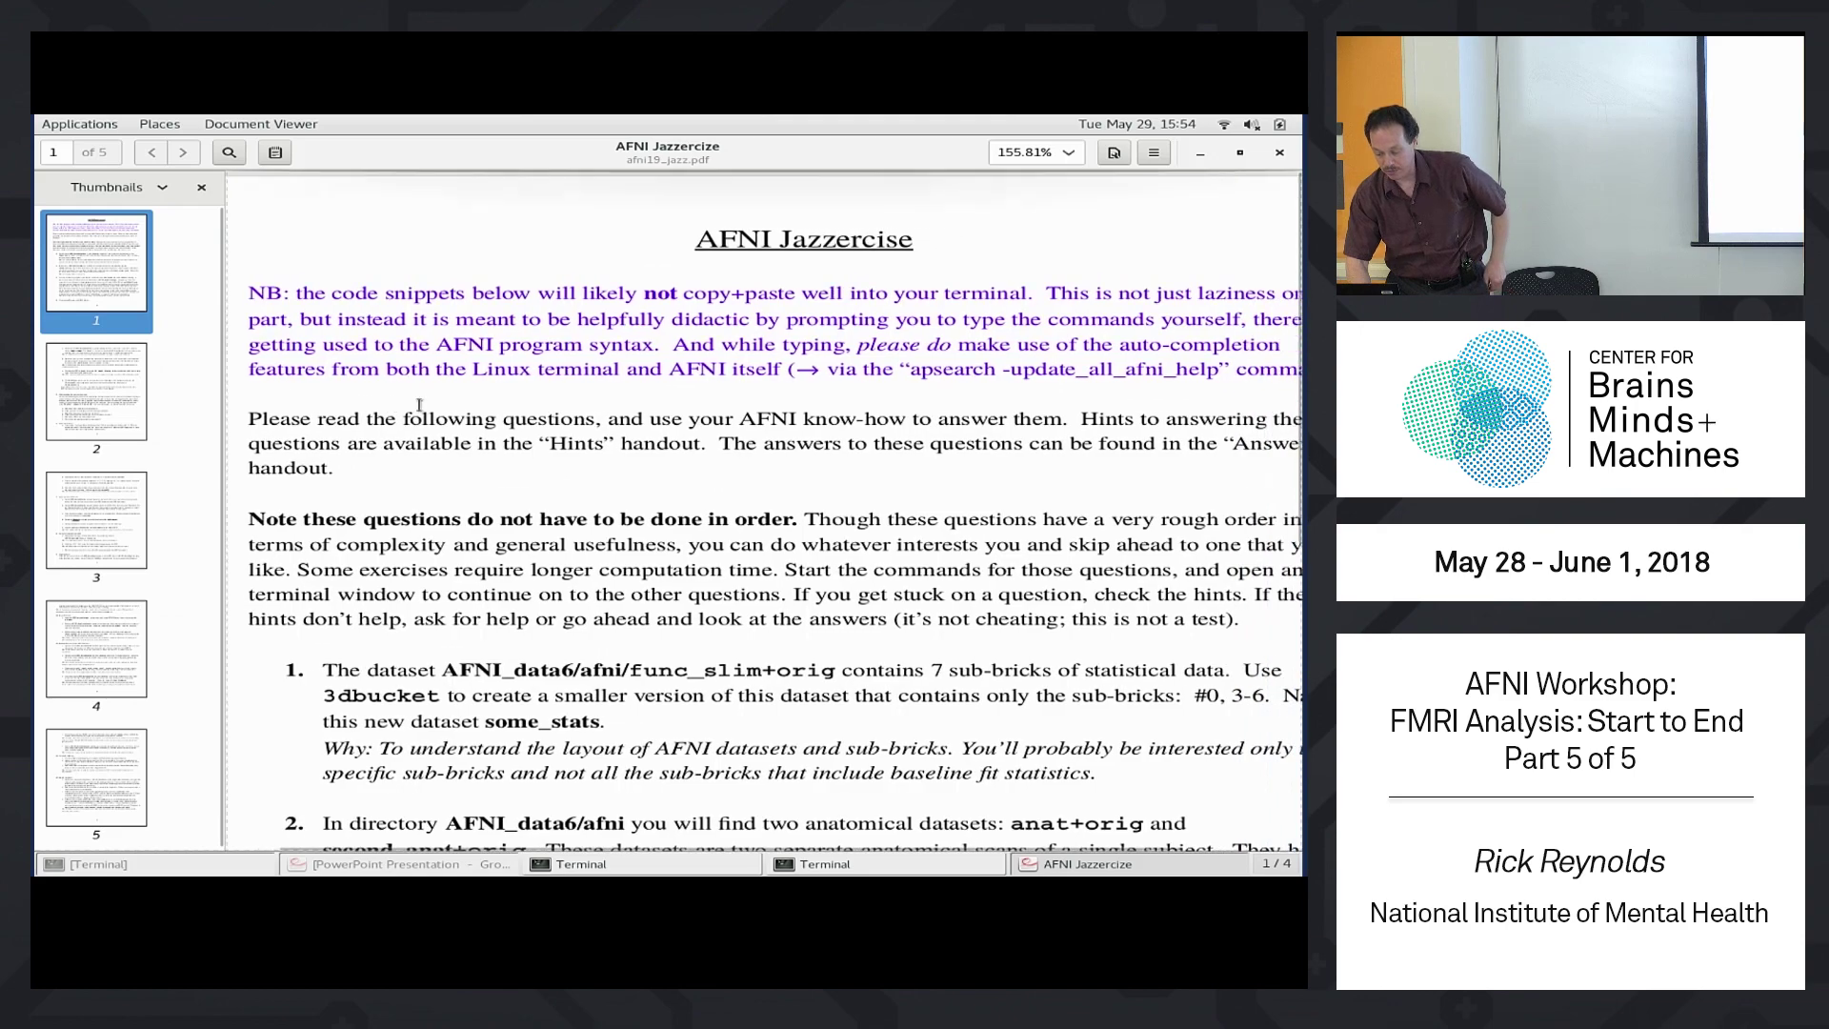
{"action": "scroll", "coordinate": [419, 405], "scroll_direction": "down", "scroll_amount": 5}
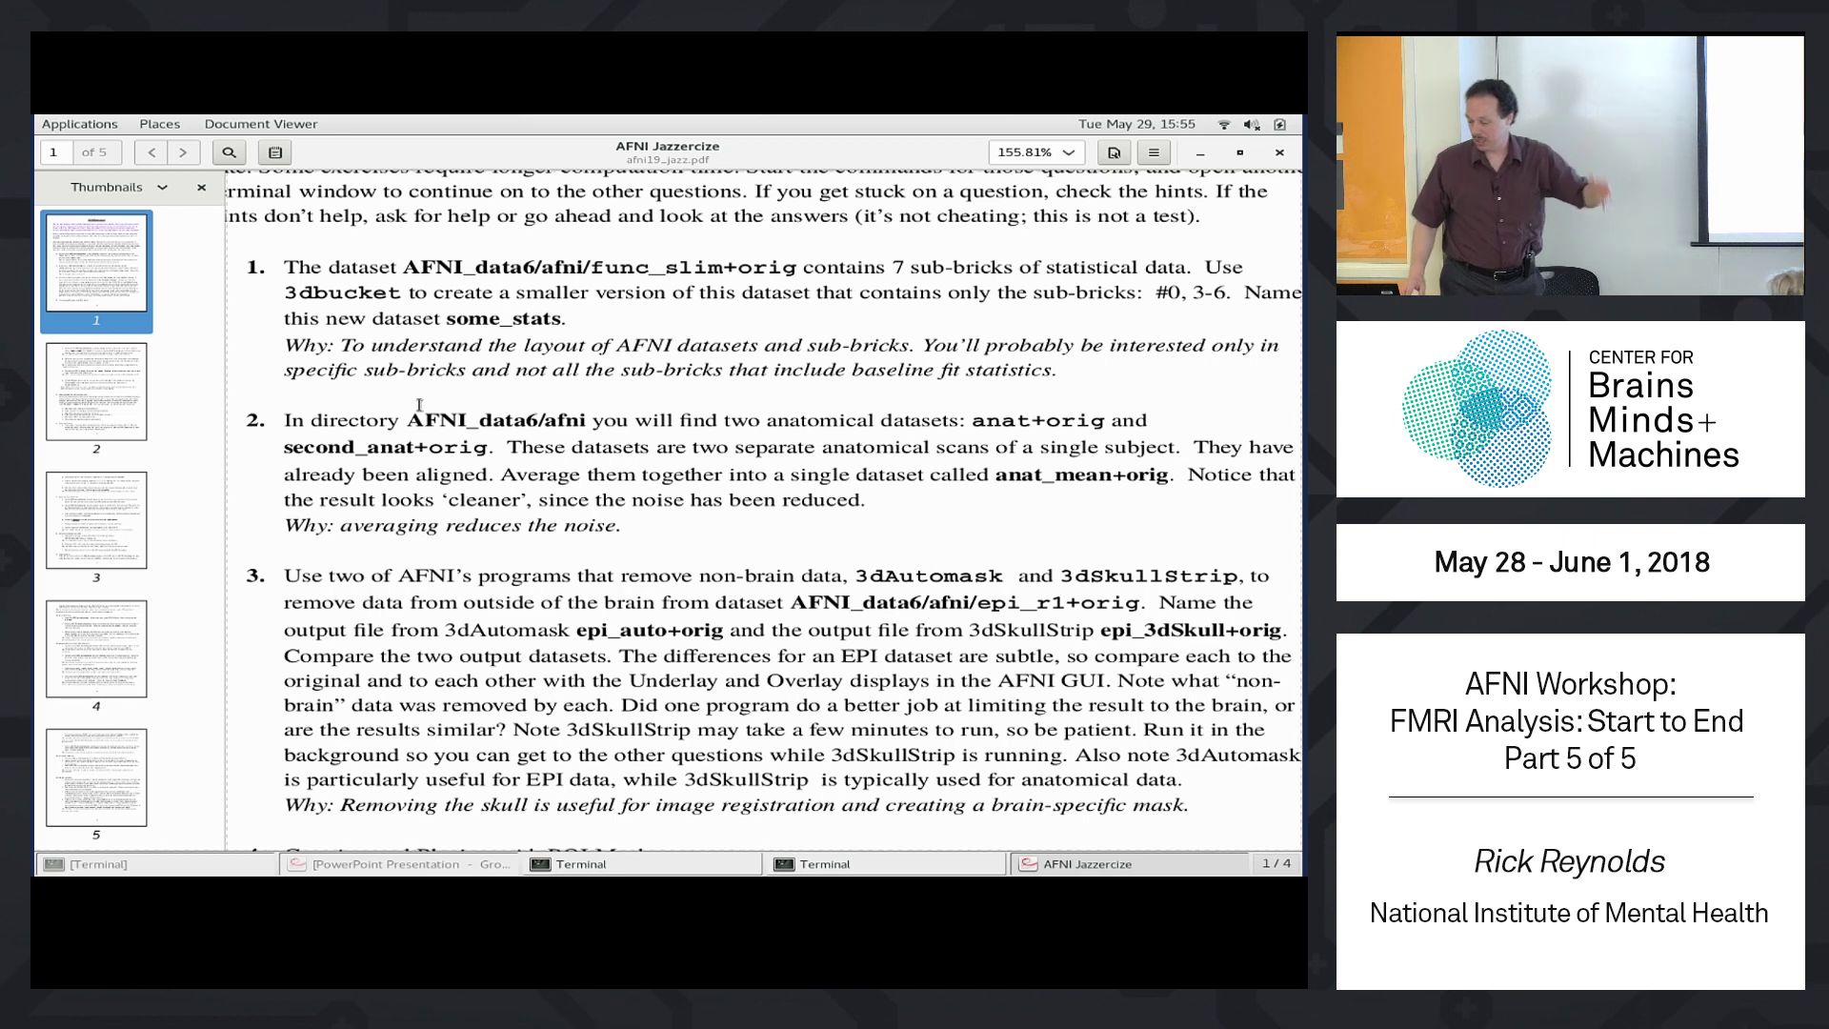
{"action": "scroll", "coordinate": [419, 405], "scroll_direction": "down", "scroll_amount": 2}
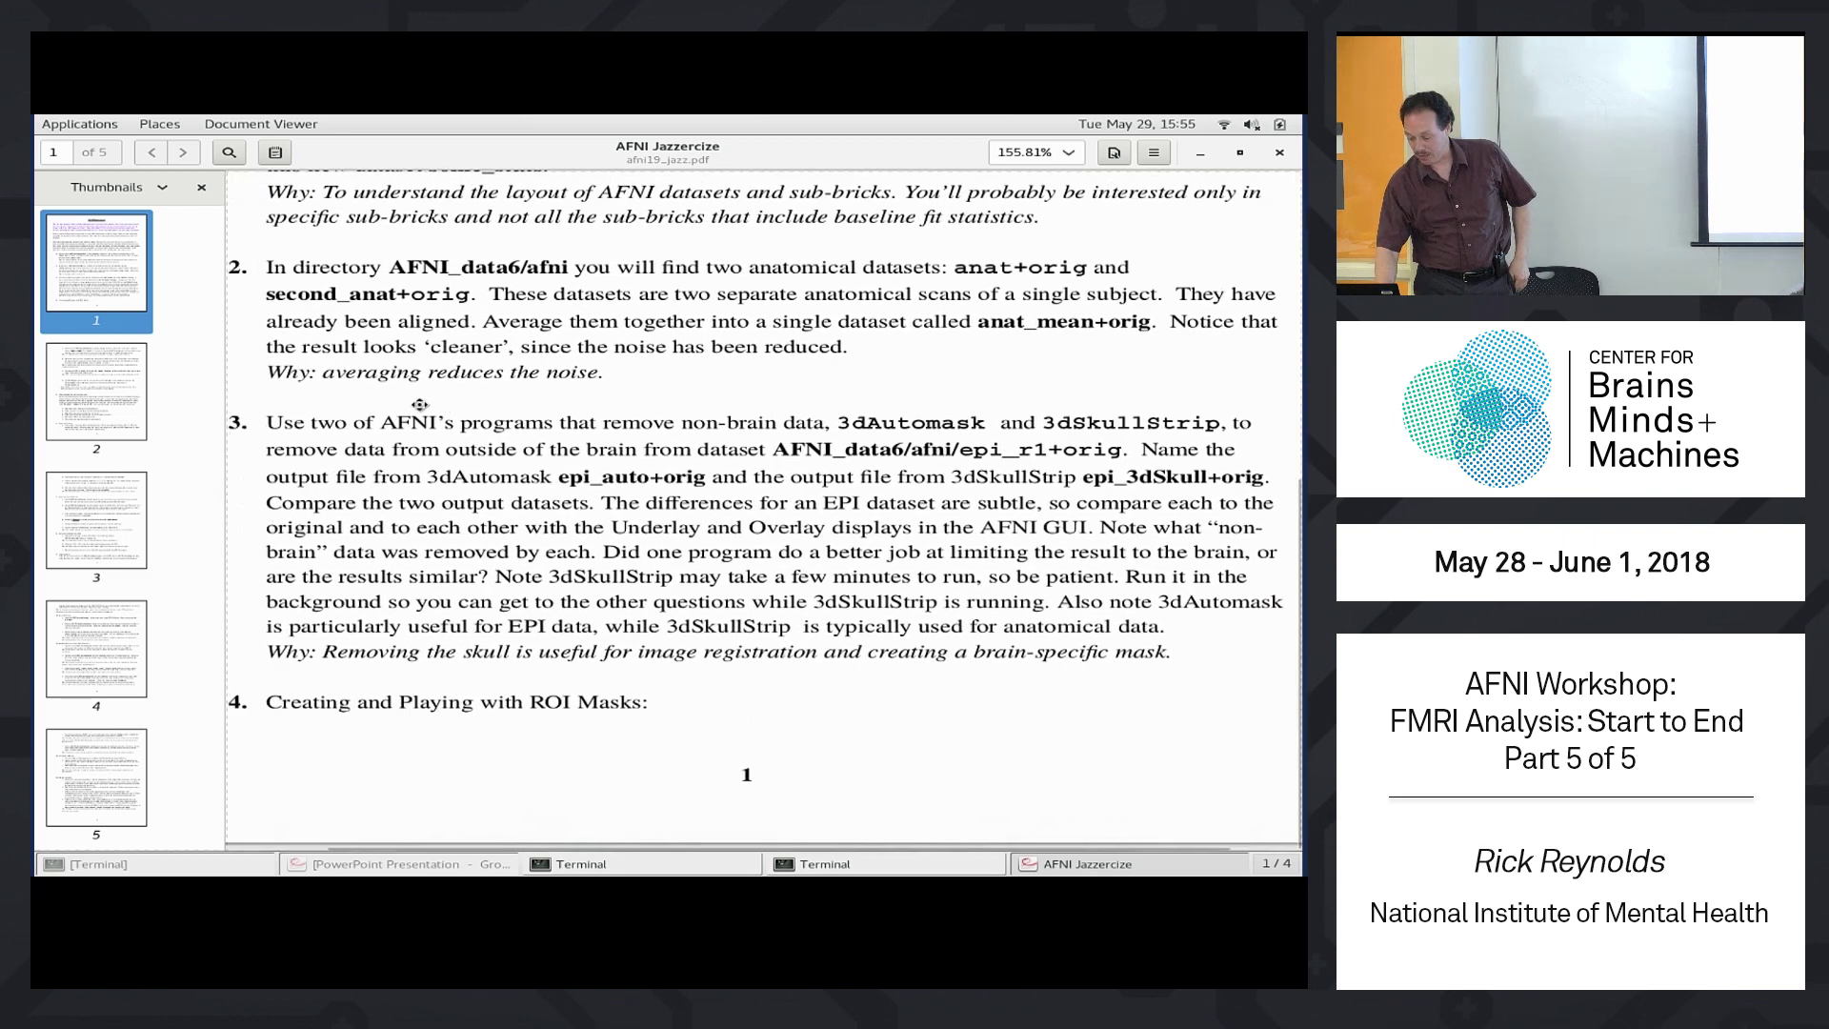
{"action": "left_click", "coordinate": [119, 407]}
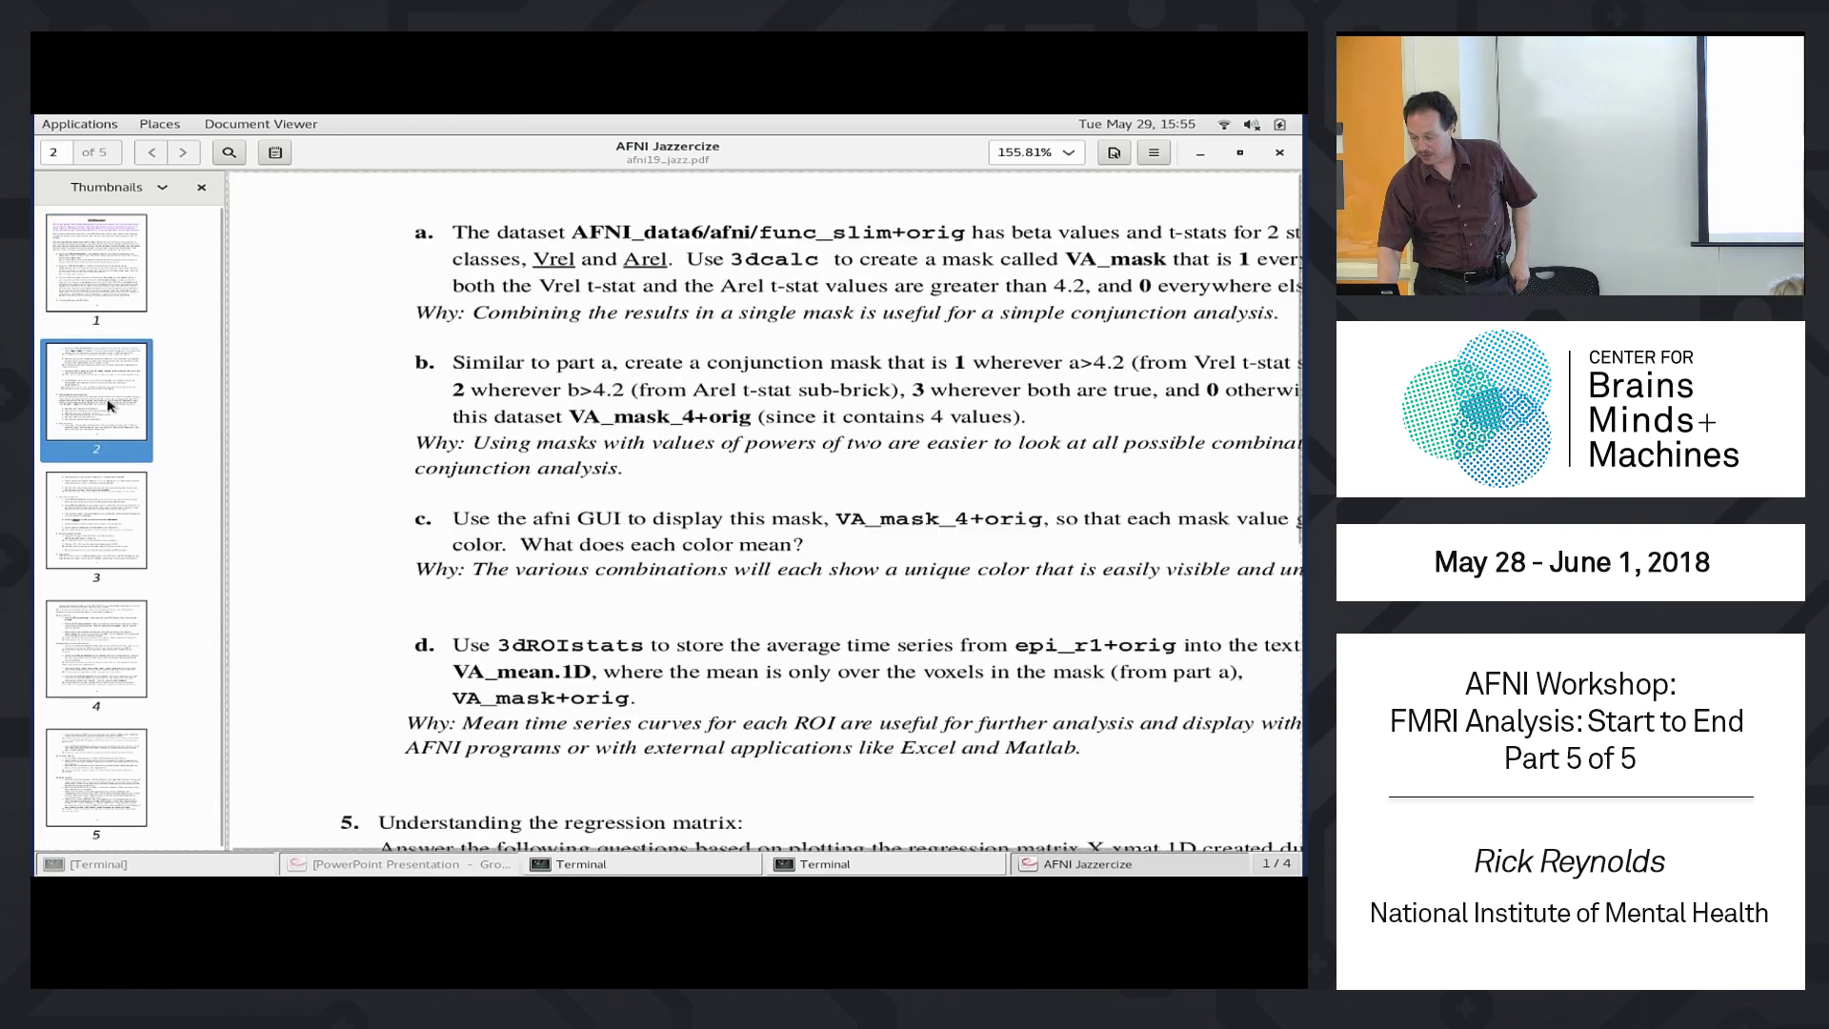
{"action": "scroll", "coordinate": [400, 491], "scroll_direction": "down", "scroll_amount": 8}
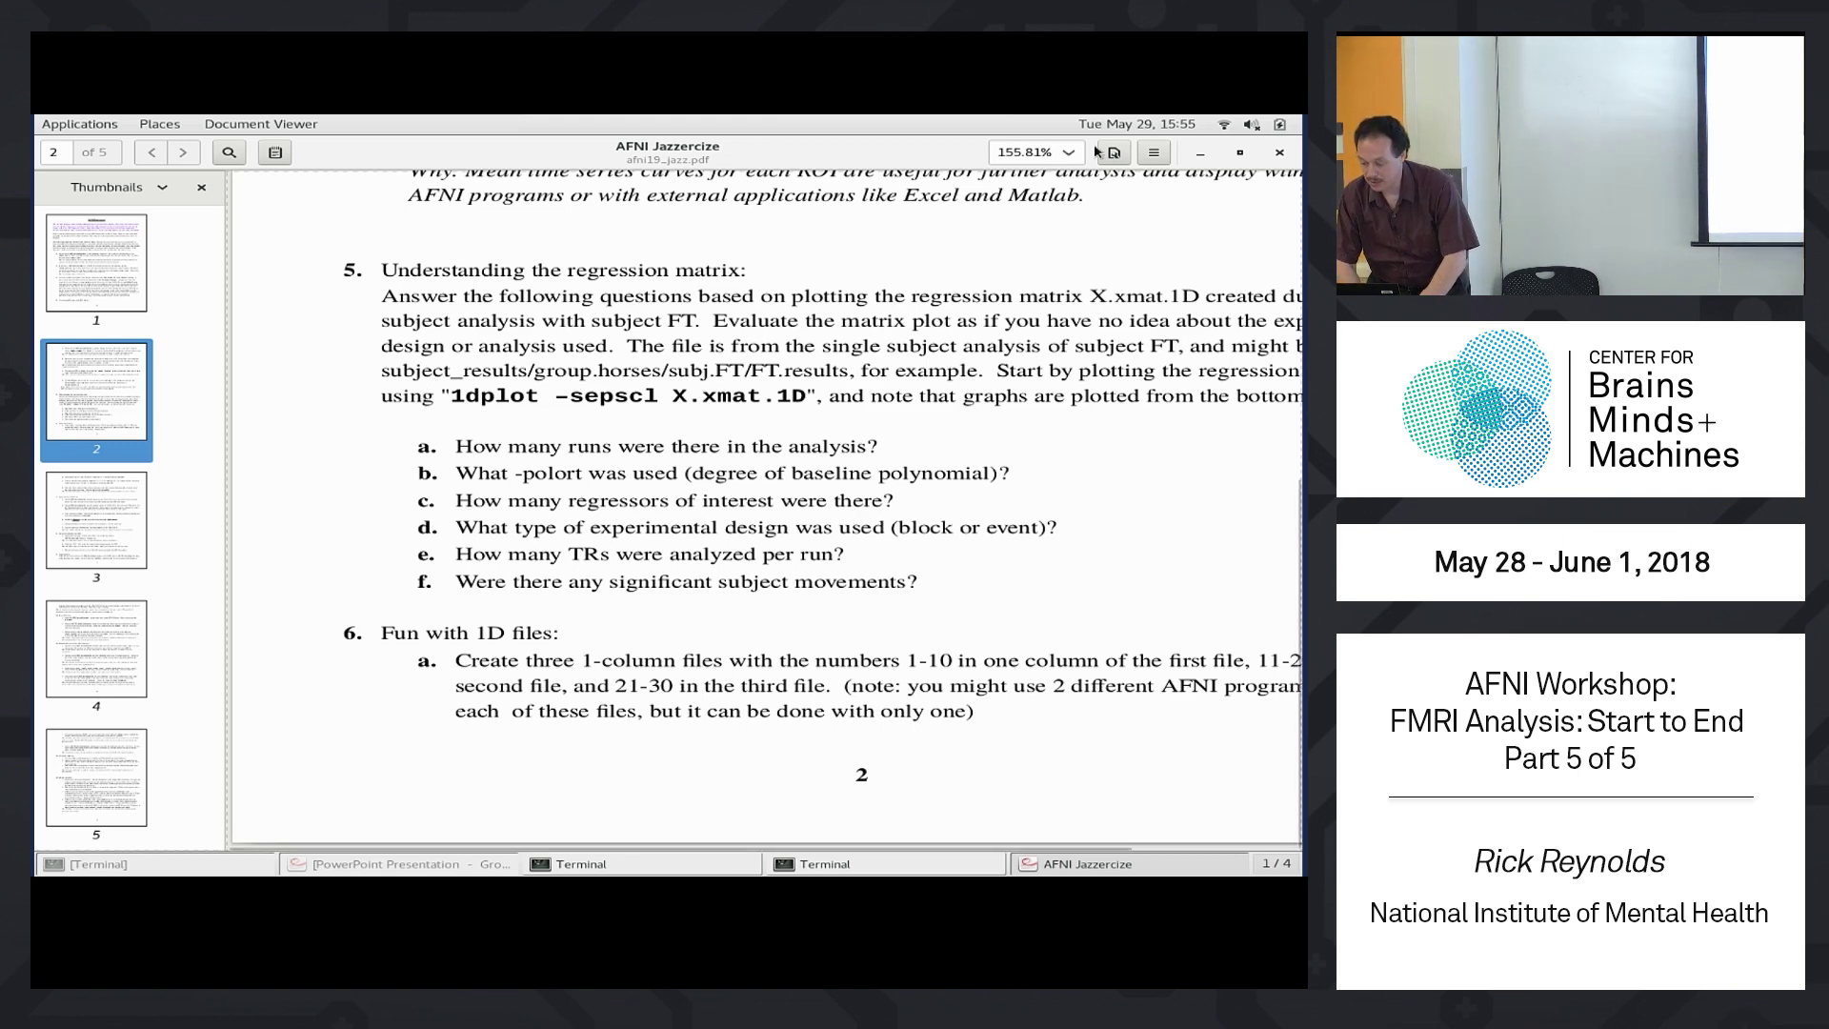
{"action": "left_click", "coordinate": [1279, 152]}
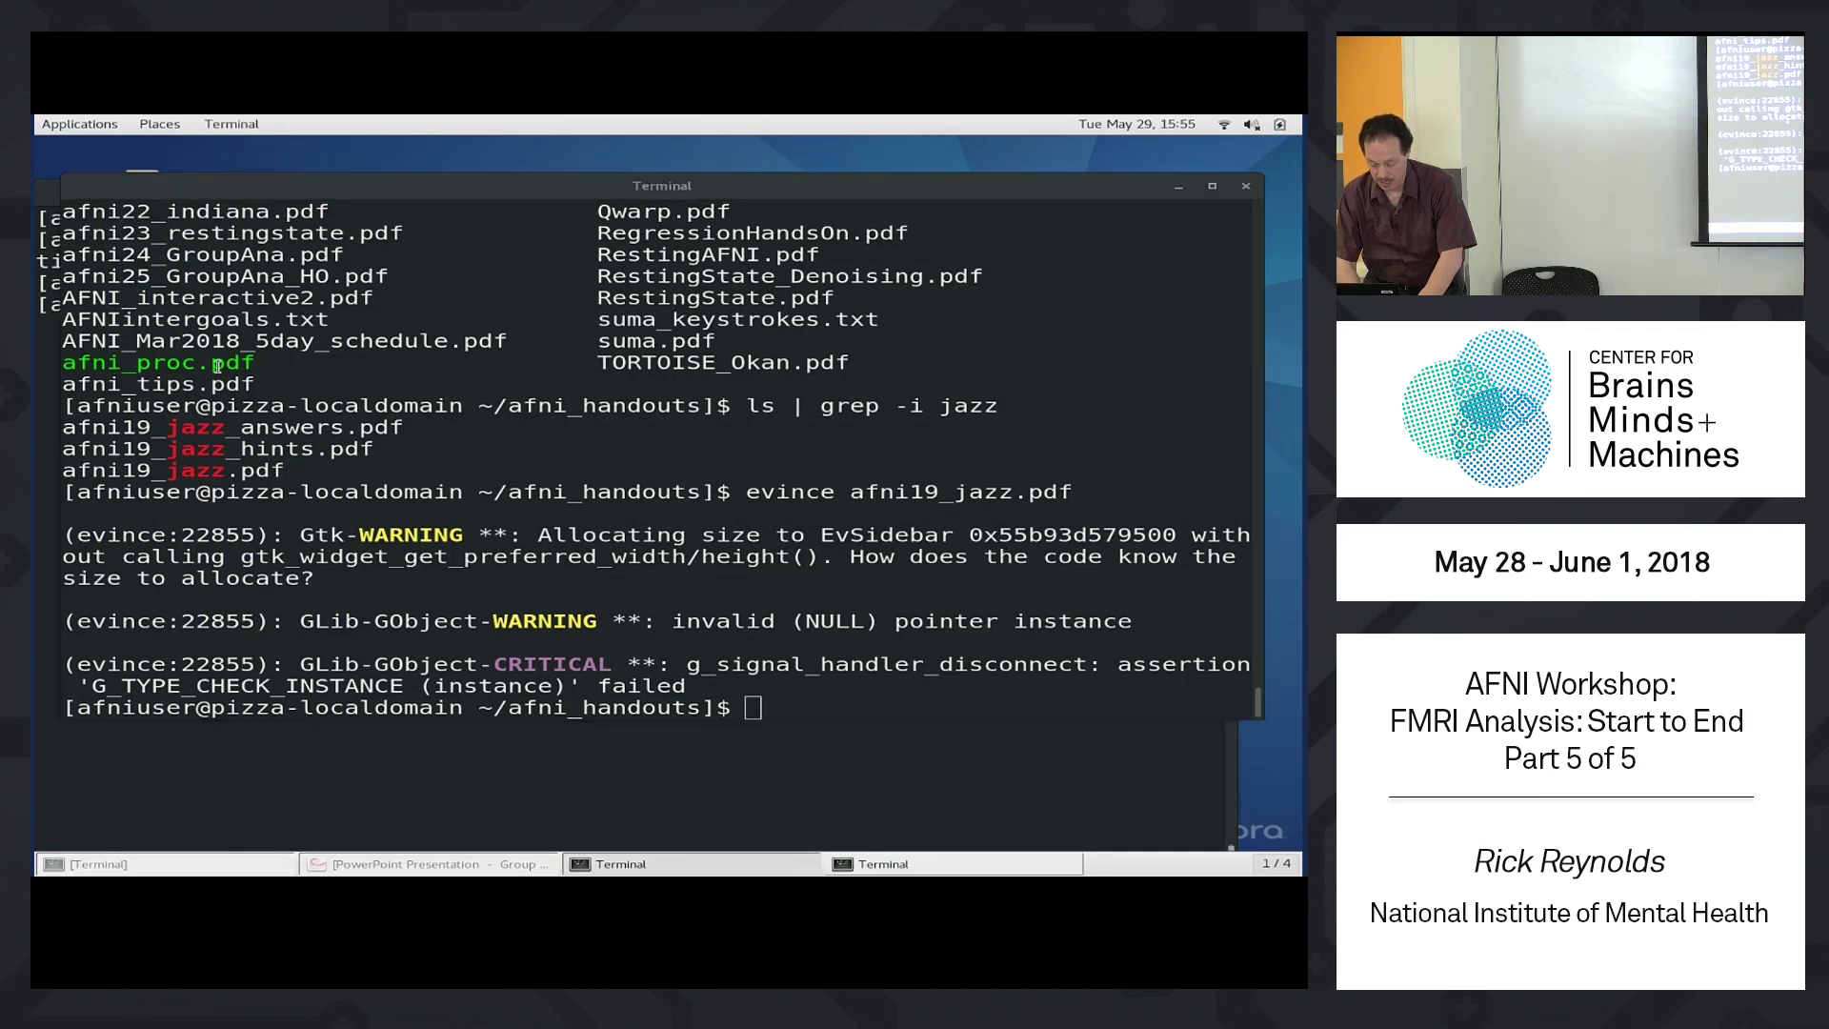
Step: Launch Firefox from Applications and load the AFNI website at afni.nimh.nih.gov
{"action": "left_click", "coordinate": [65, 123]}
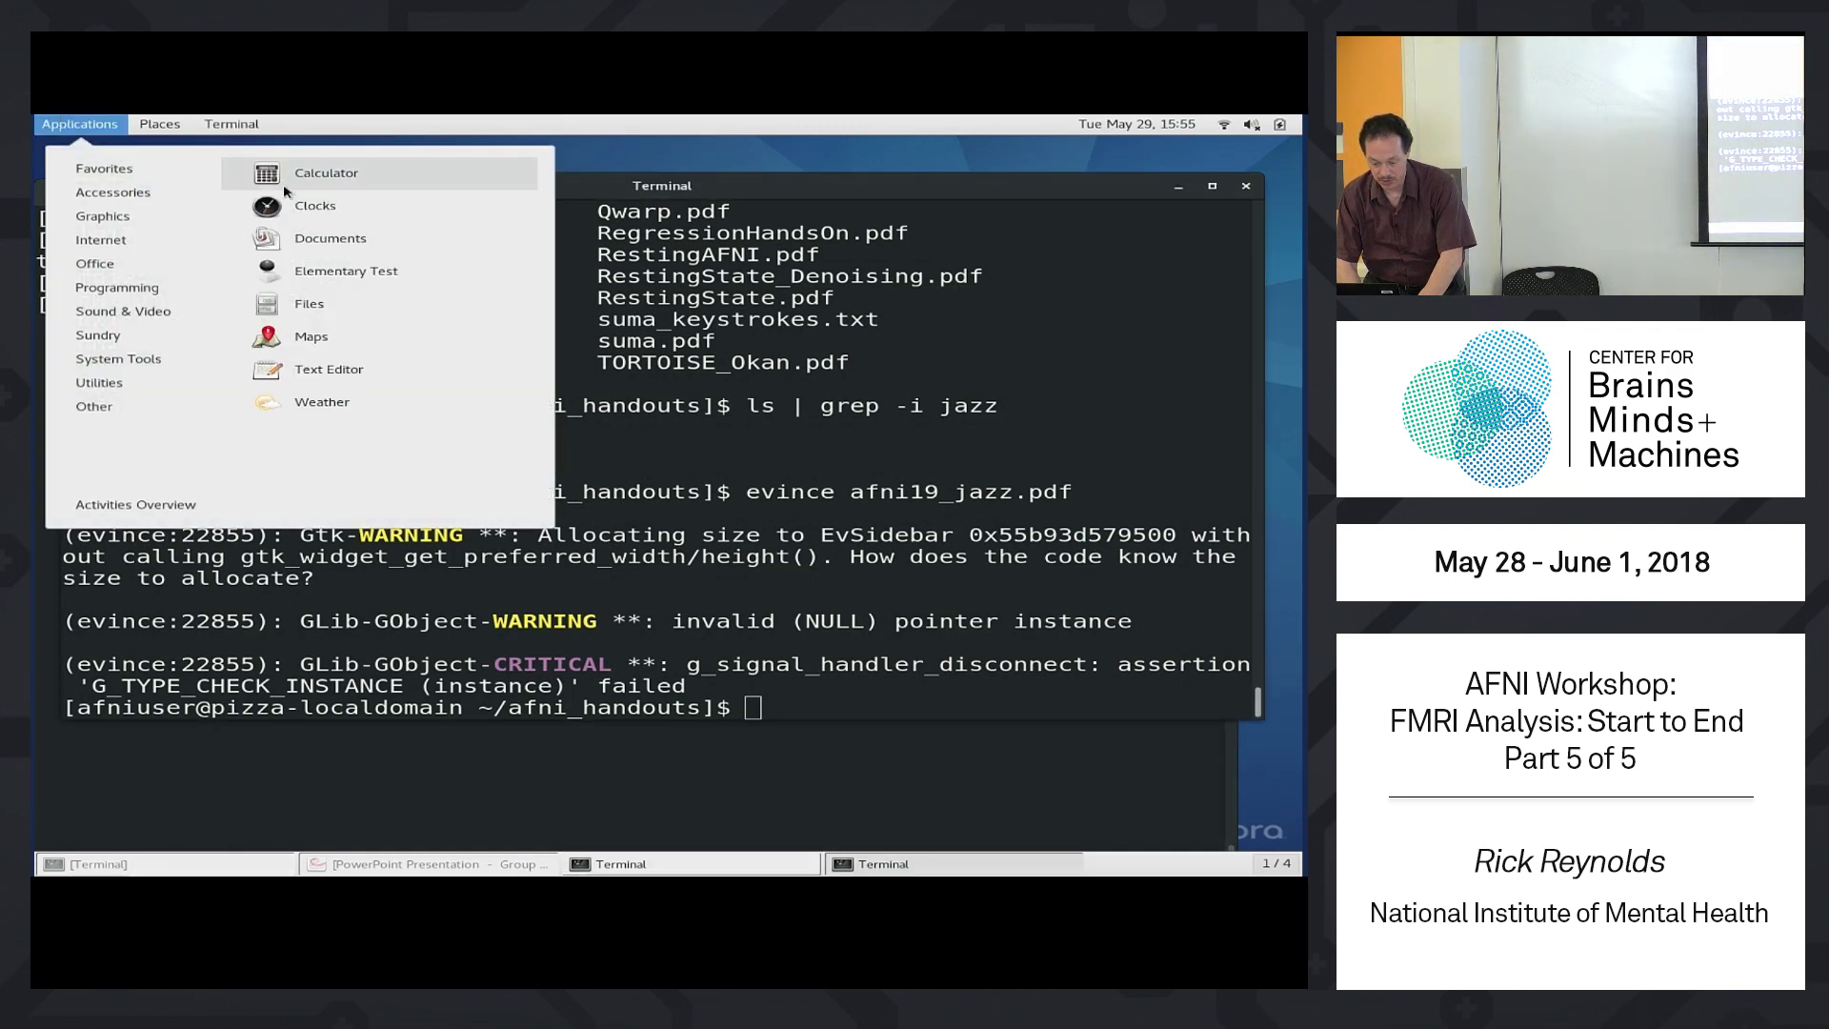
{"action": "left_click", "coordinate": [283, 170]}
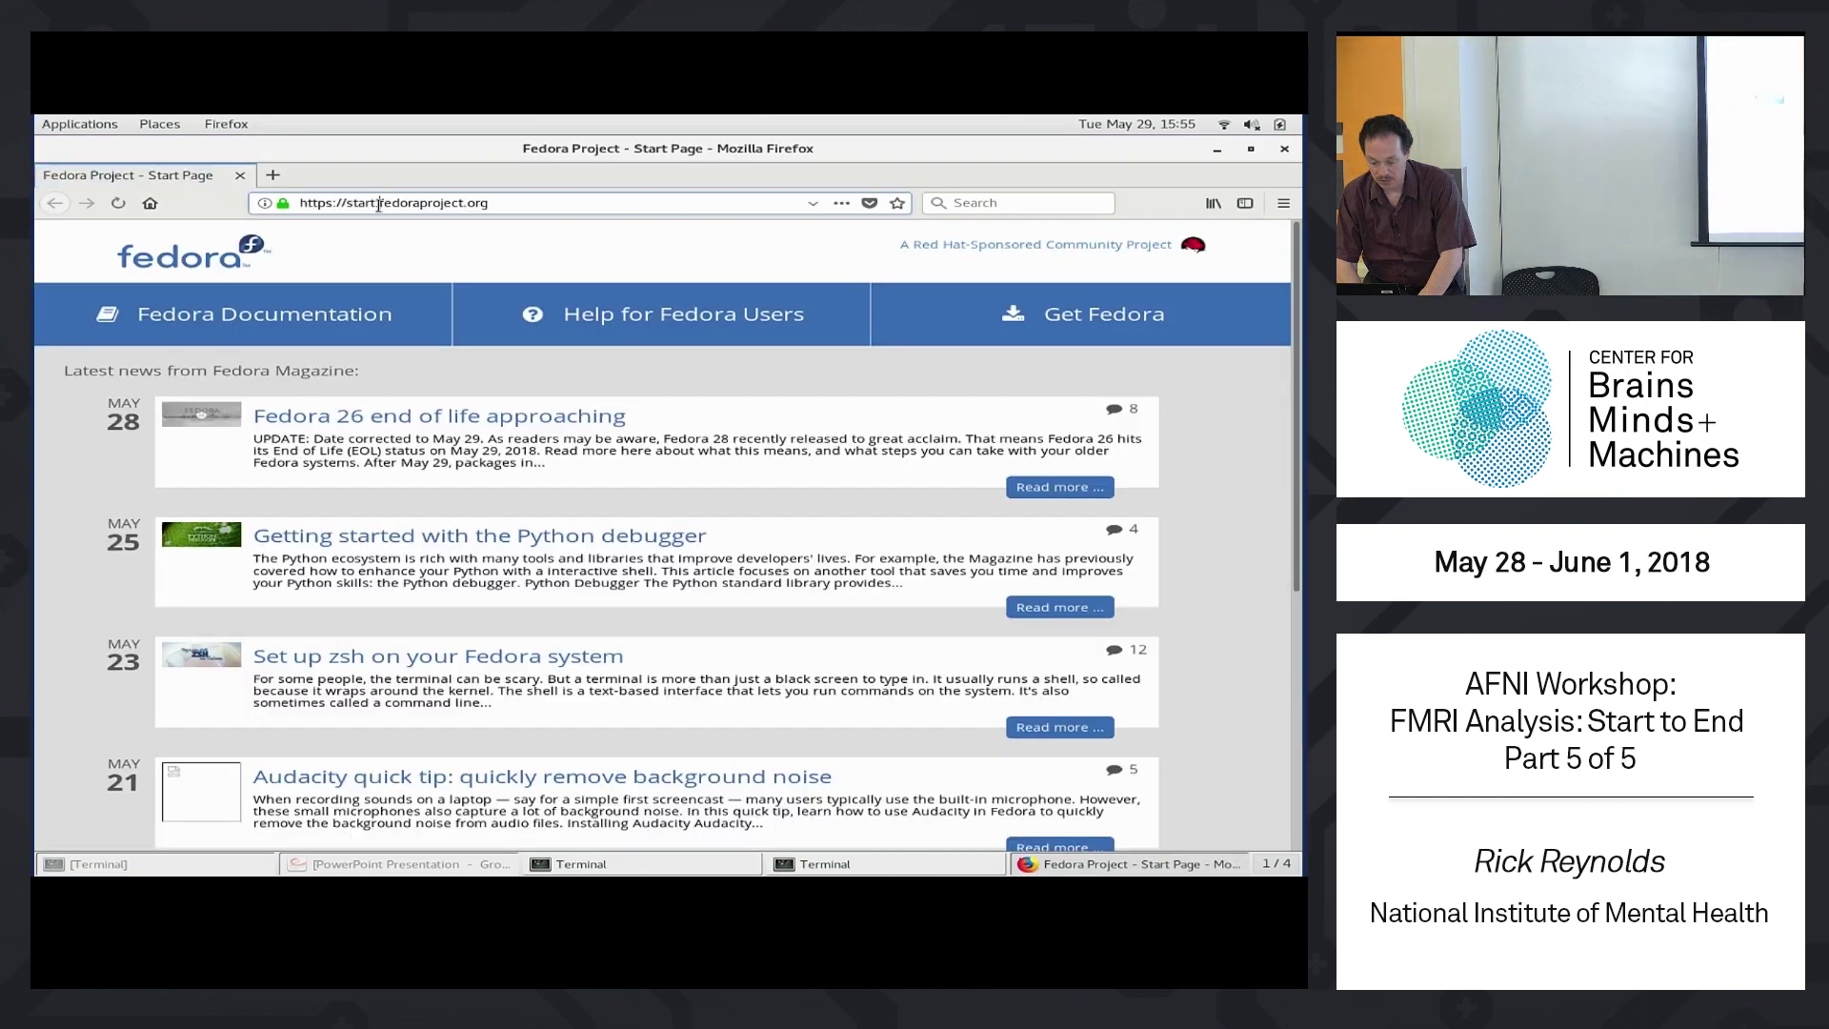
{"action": "left_click", "coordinate": [378, 205]}
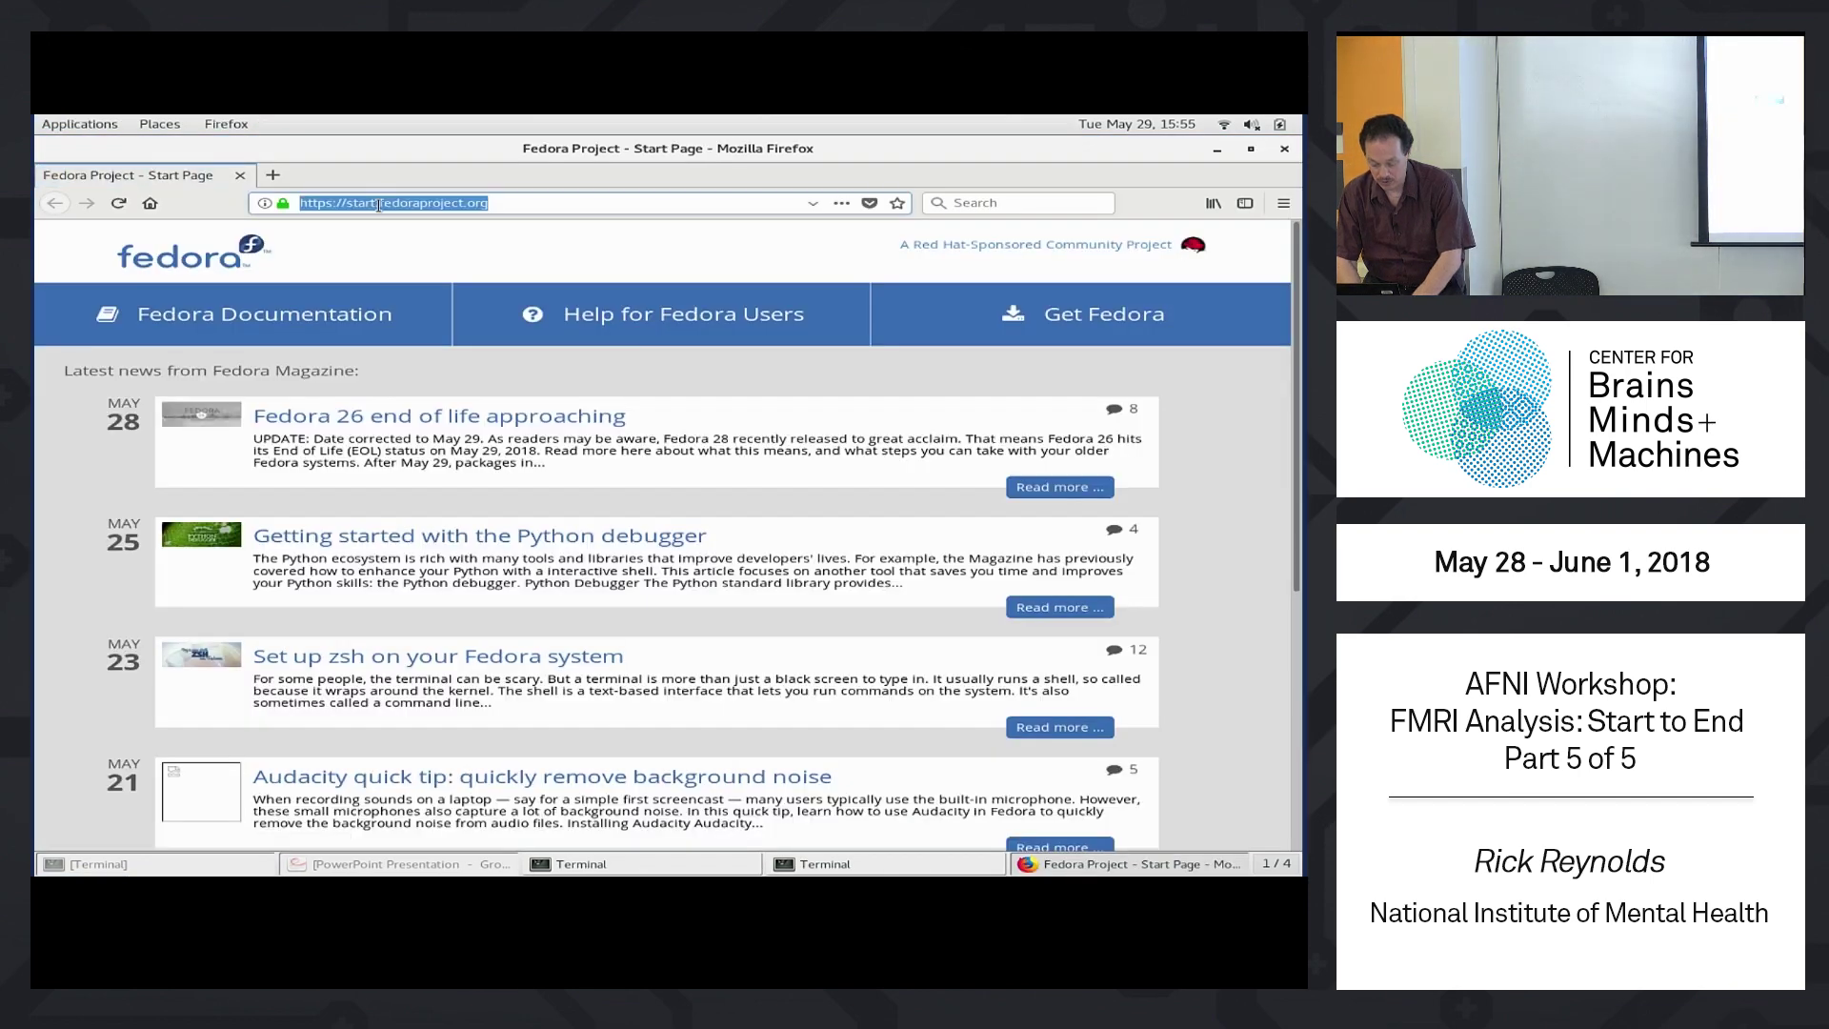
{"action": "type", "text": "afni.nimh.nih.gov"}
{"action": "key", "text": "Return"}
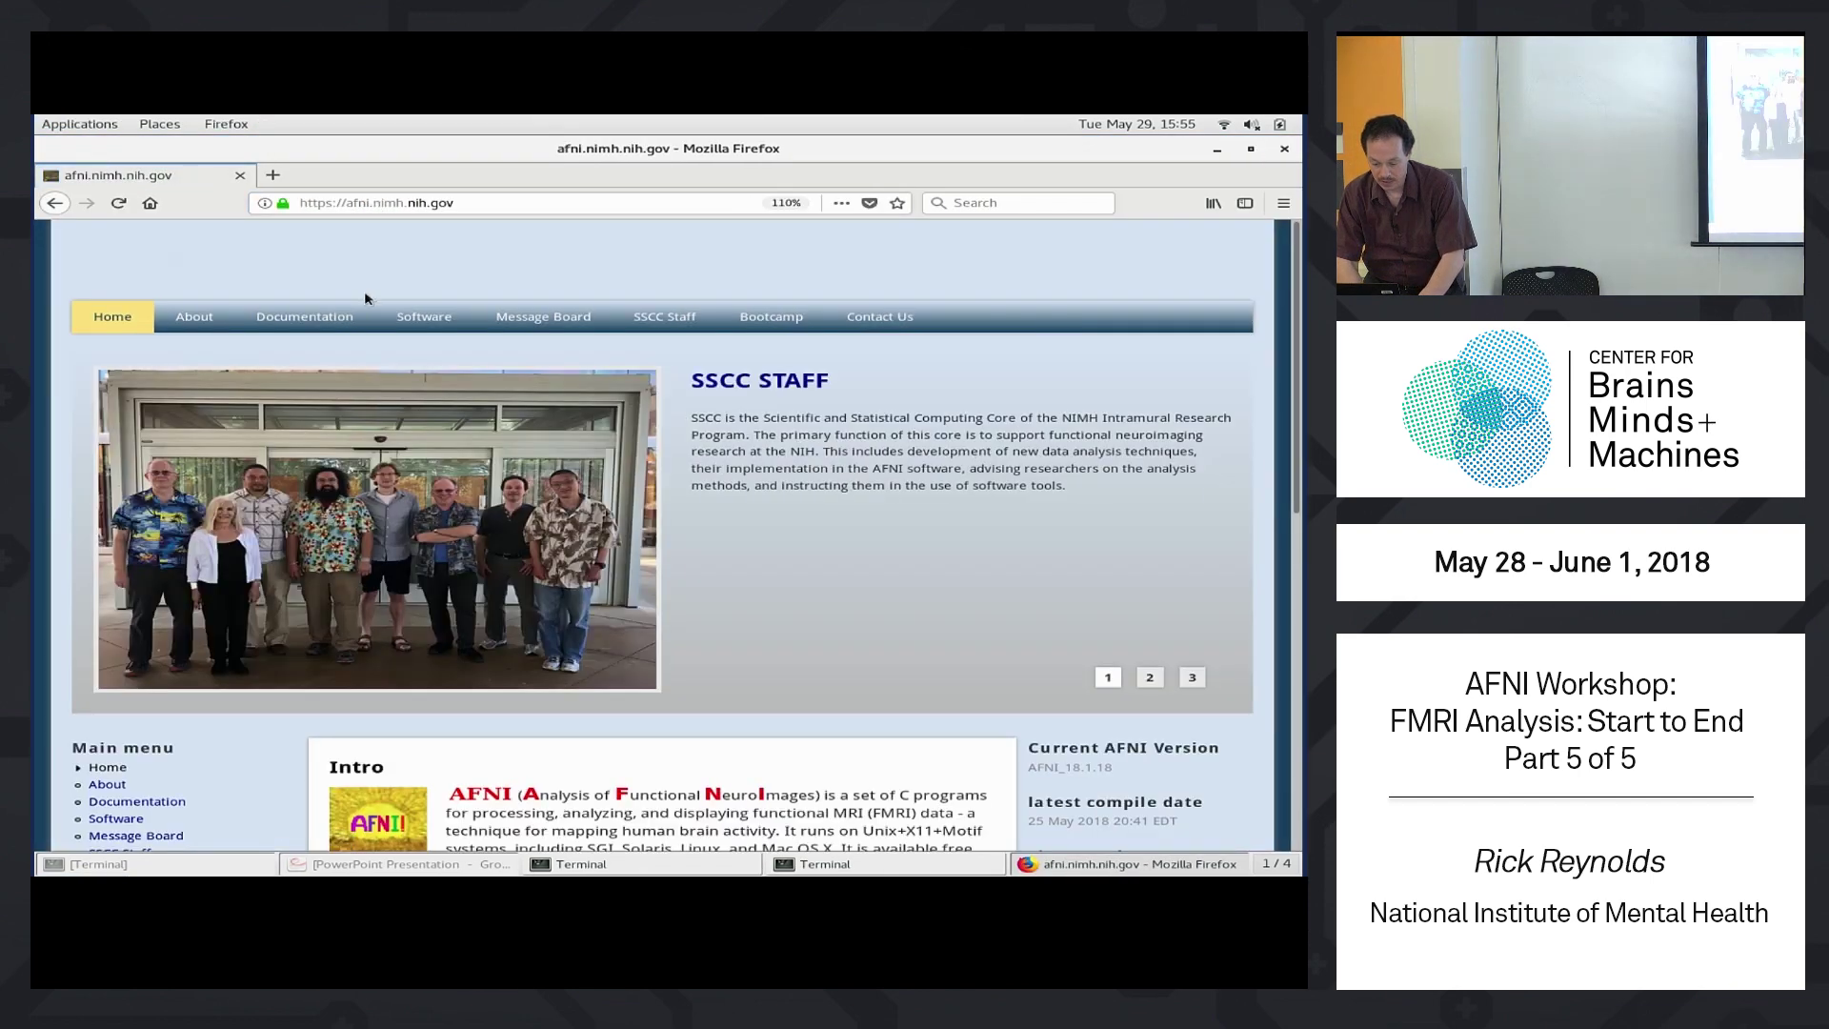
Step: Go to the AFNI Documentation pages and open 2.5 Classified program list
{"action": "left_click", "coordinate": [319, 317]}
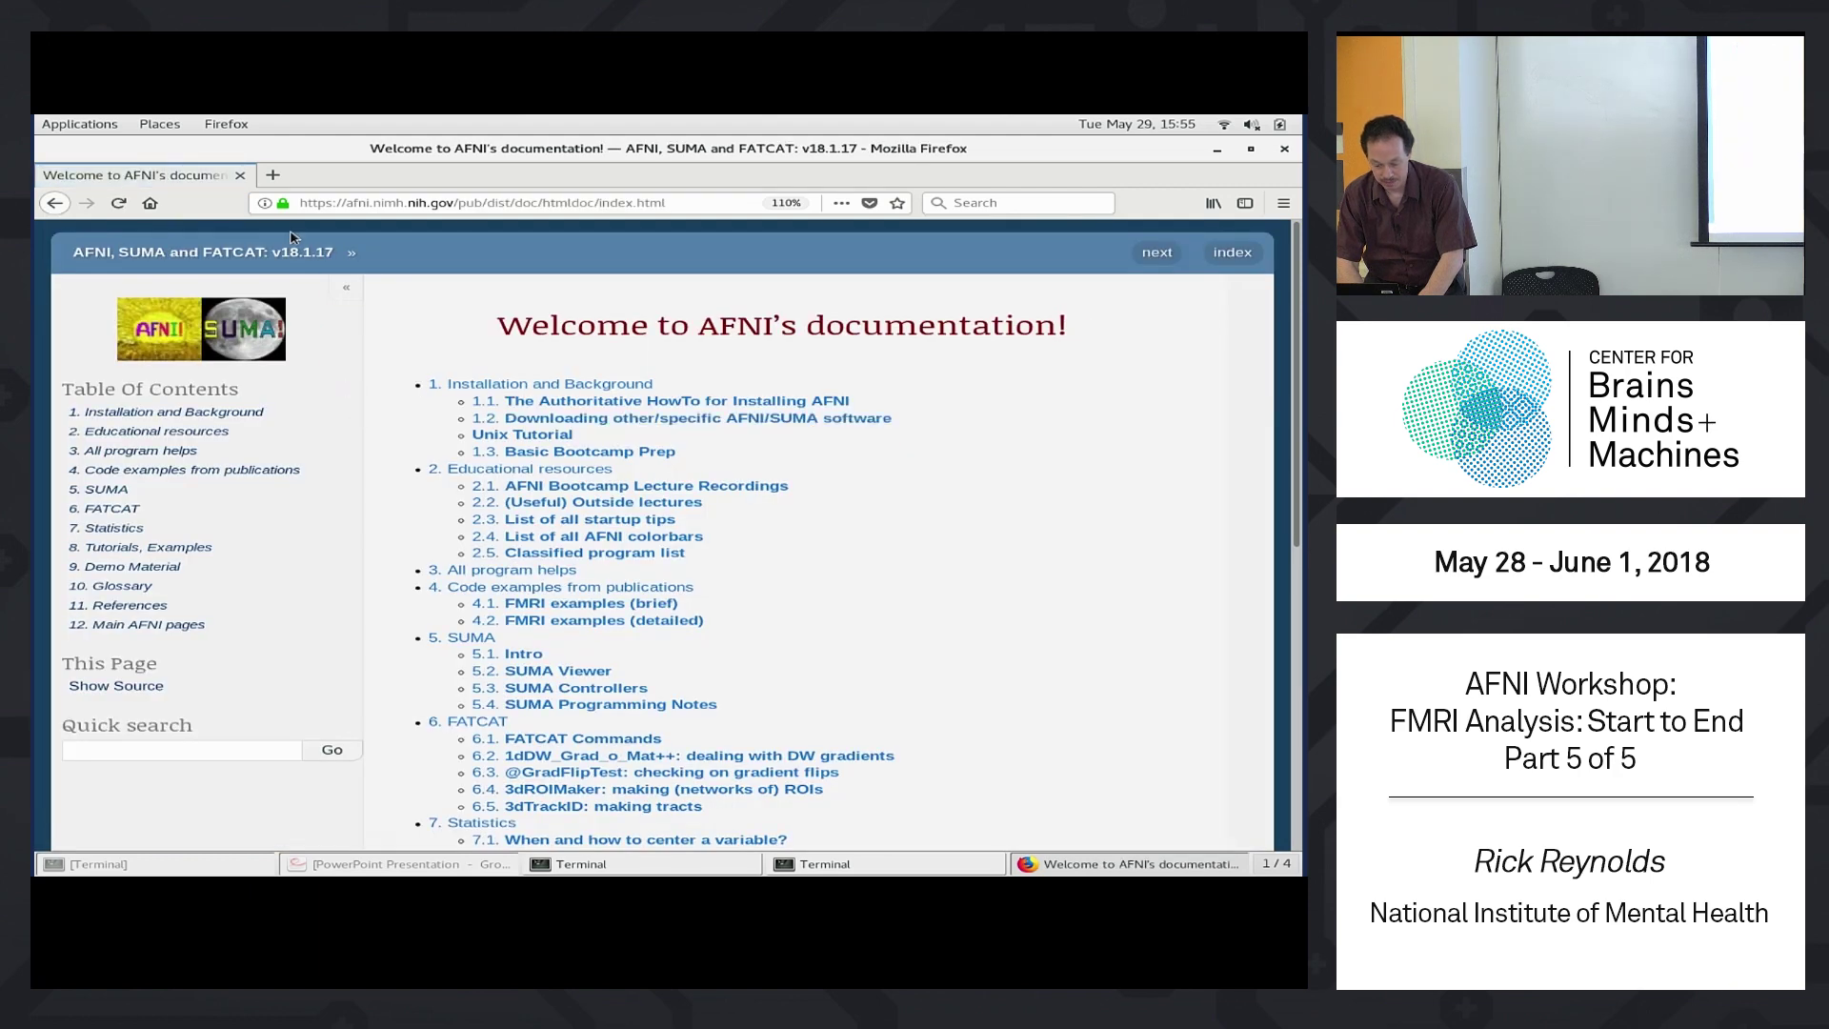
{"action": "left_click", "coordinate": [47, 205]}
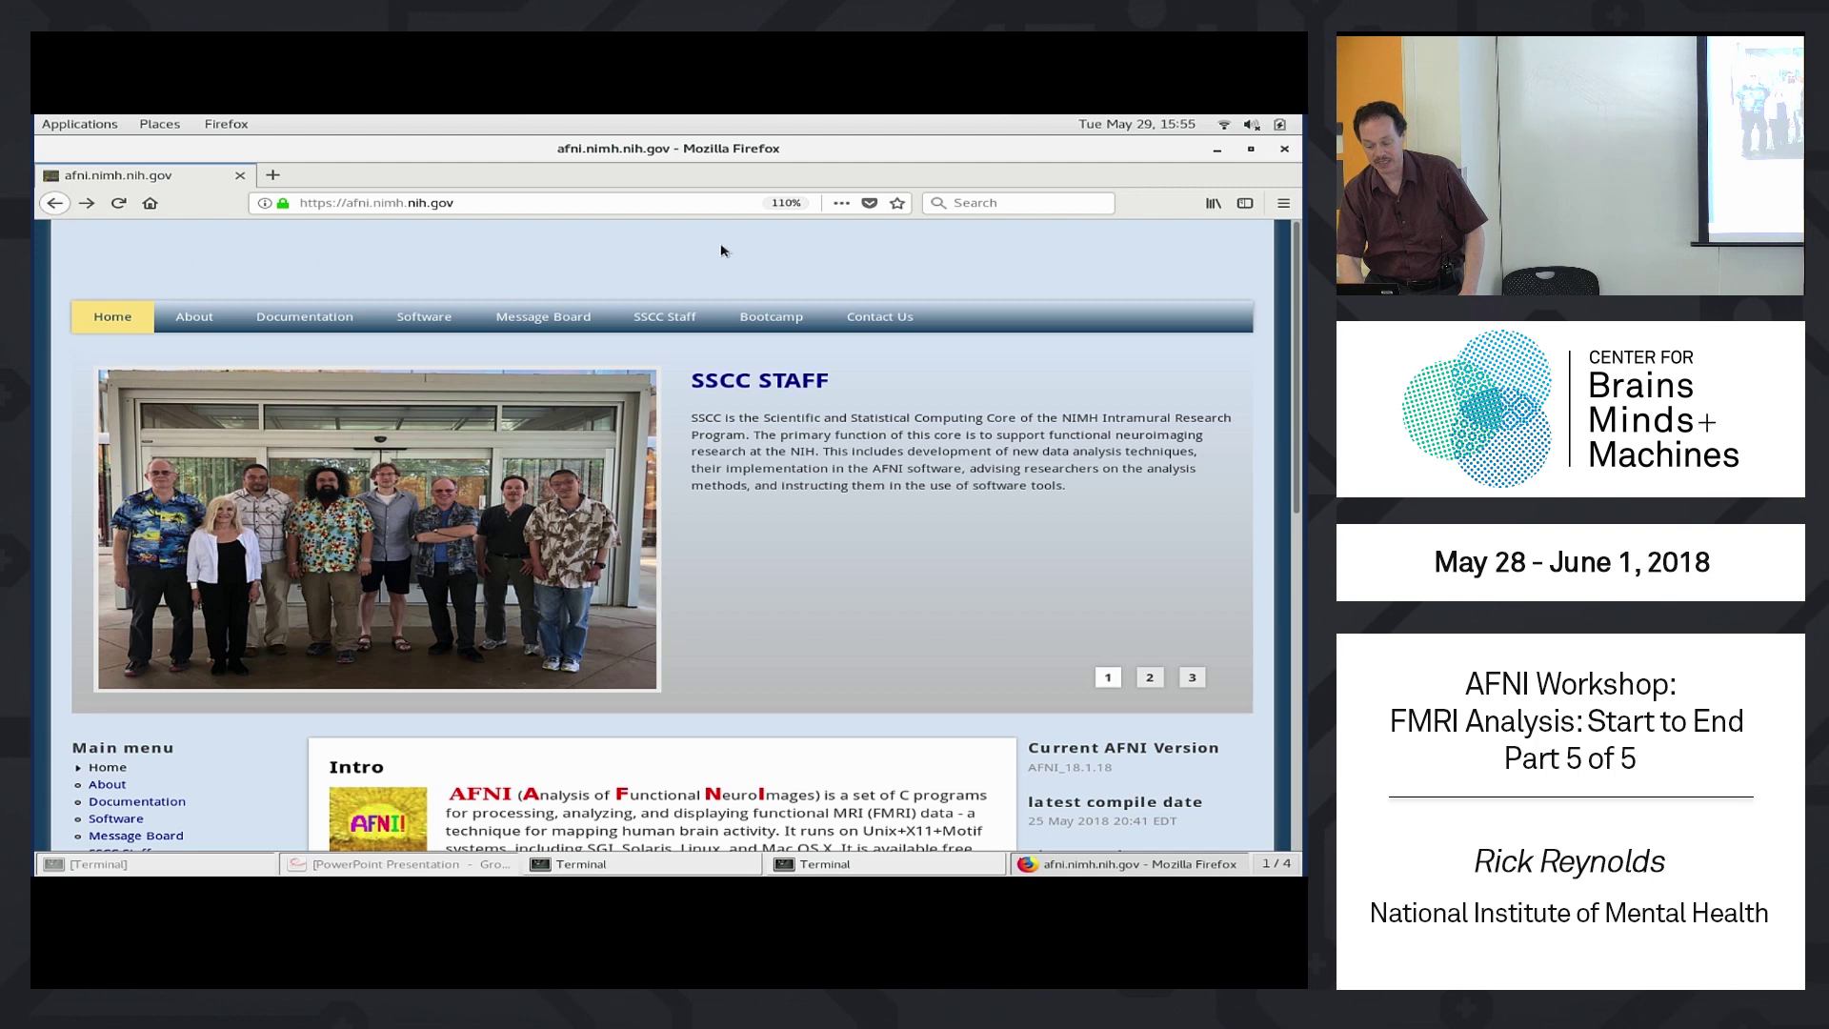
{"action": "left_click", "coordinate": [314, 319]}
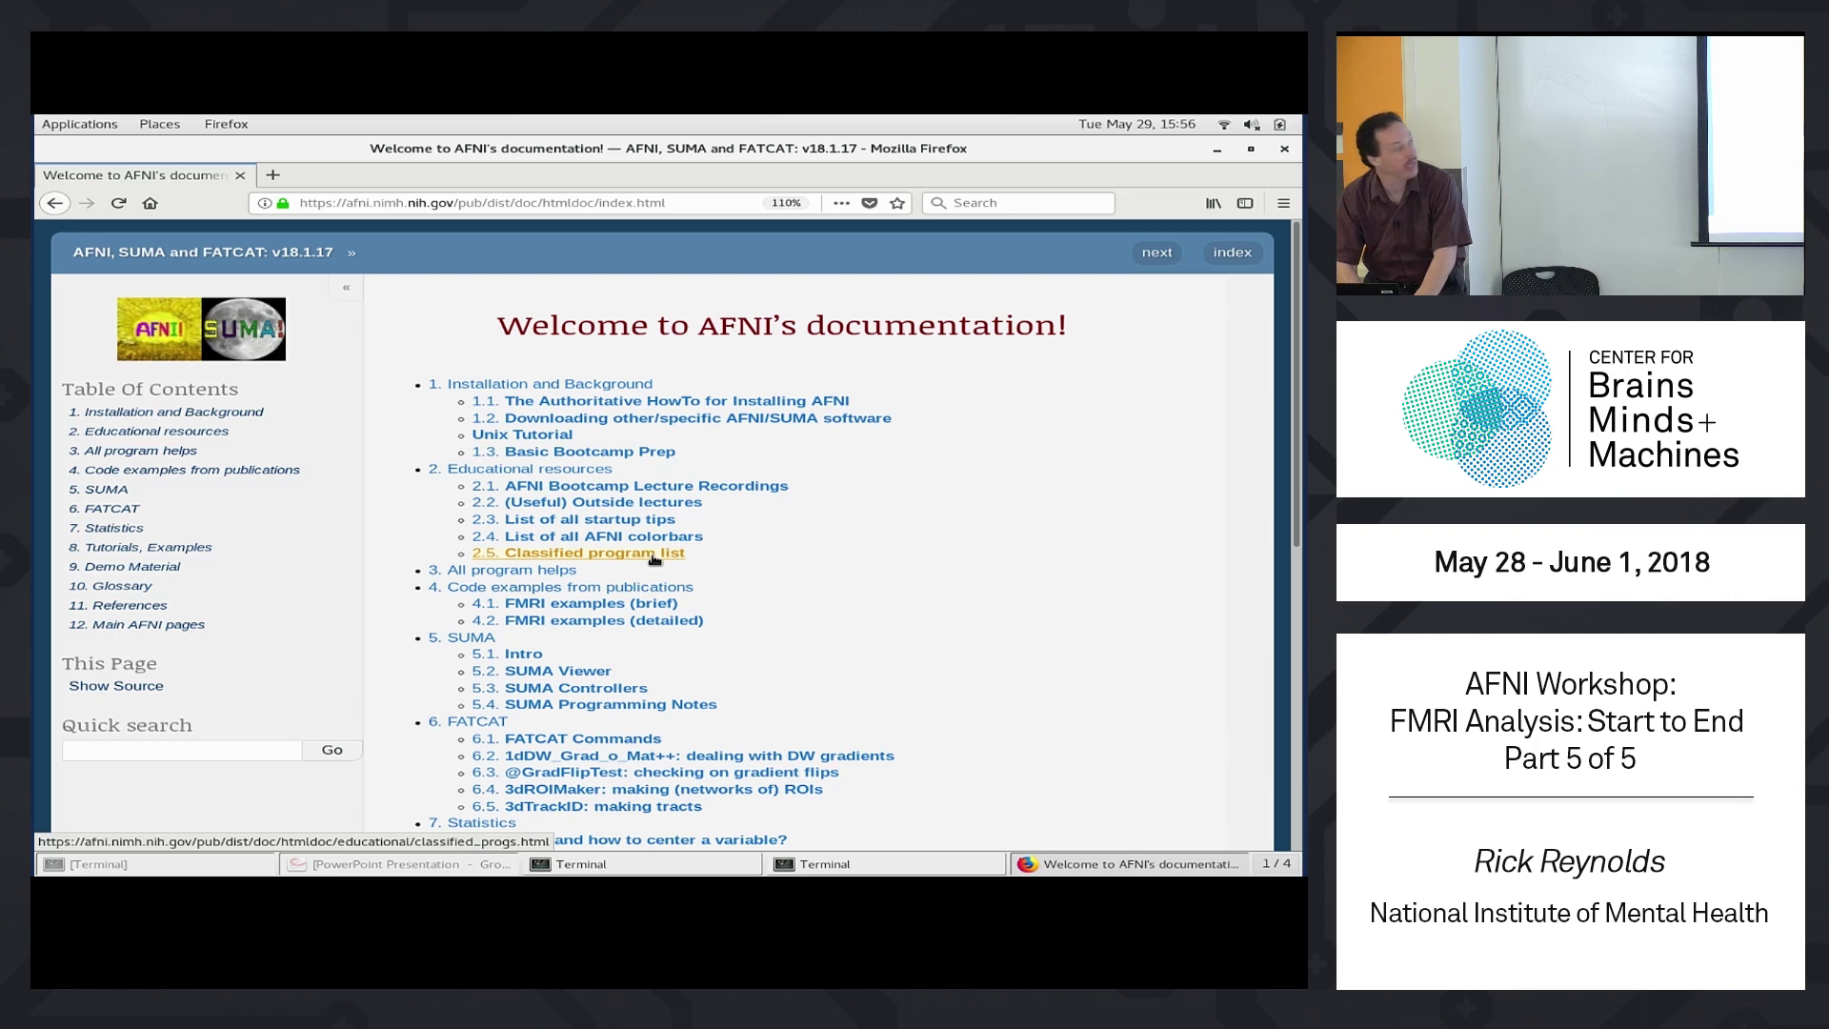
{"action": "left_click", "coordinate": [654, 556]}
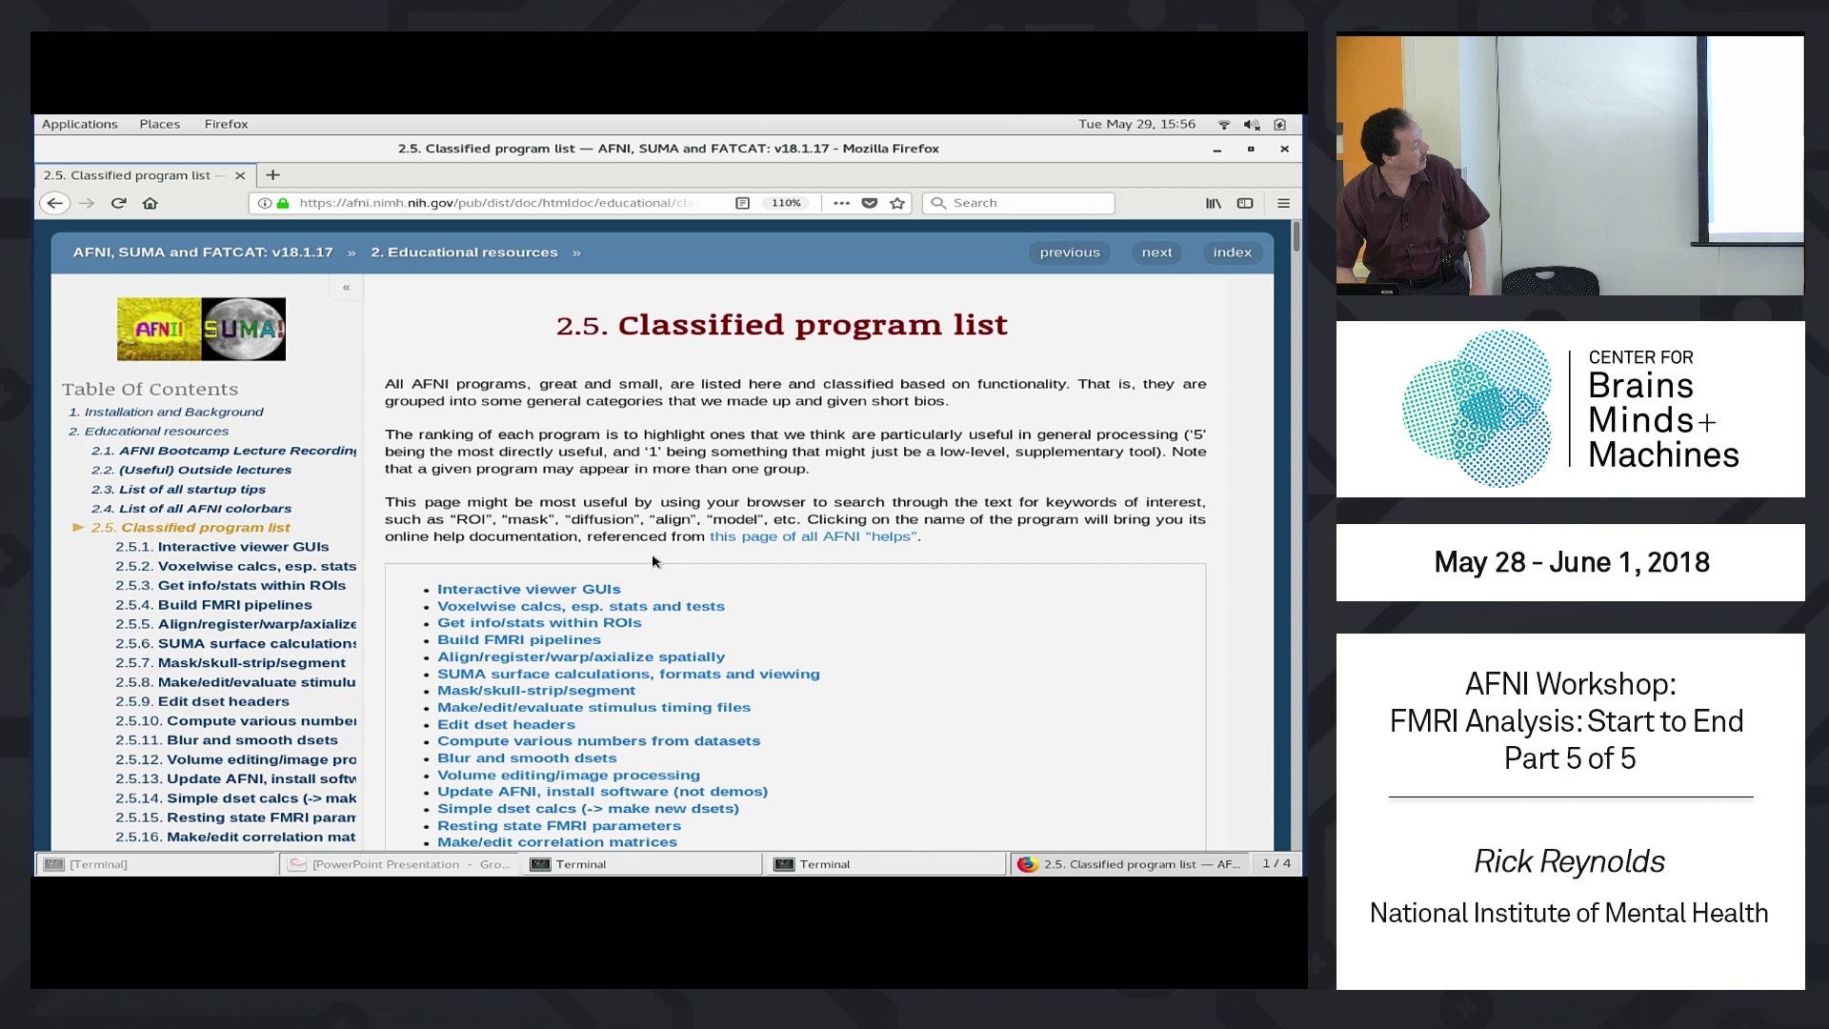
Step: Scroll down the Classified program list categories toward DICOM info and conversion and Edit dset headers
{"action": "scroll", "coordinate": [652, 562], "scroll_direction": "down", "scroll_amount": 4}
{"action": "scroll", "coordinate": [652, 562], "scroll_direction": "down", "scroll_amount": 1}
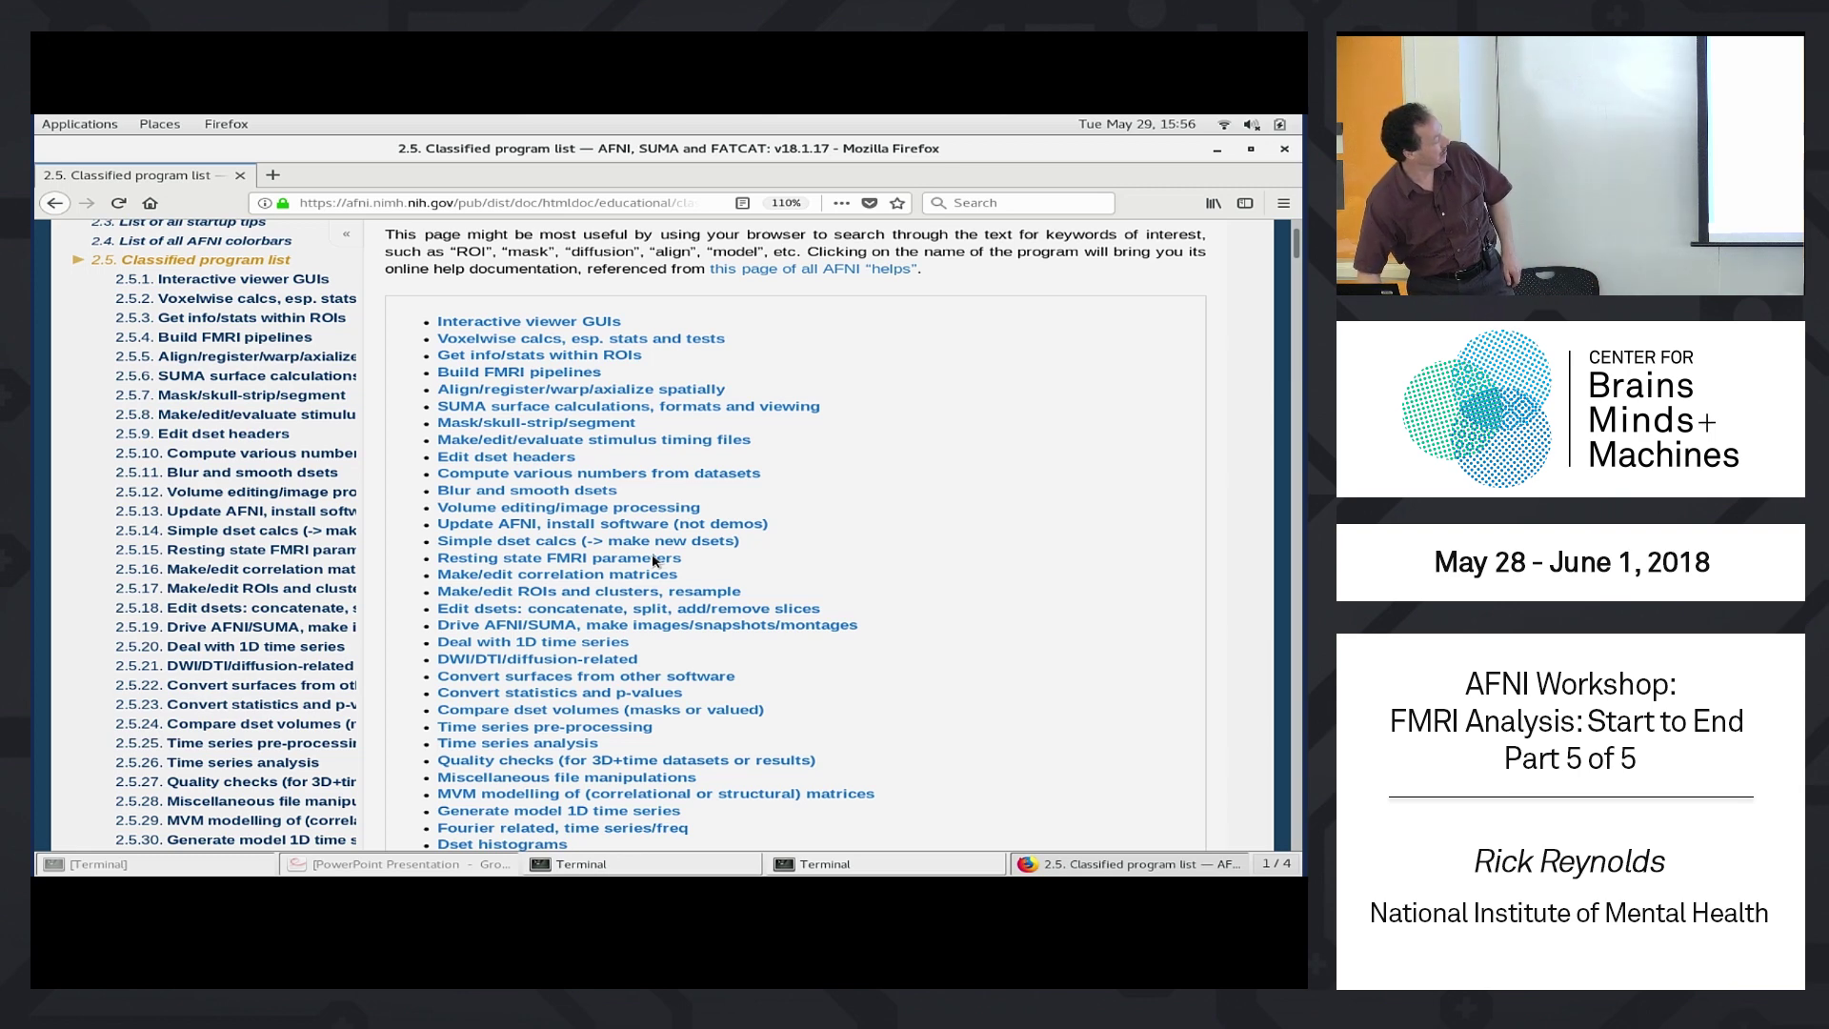
{"action": "scroll", "coordinate": [654, 561], "scroll_direction": "down", "scroll_amount": 1}
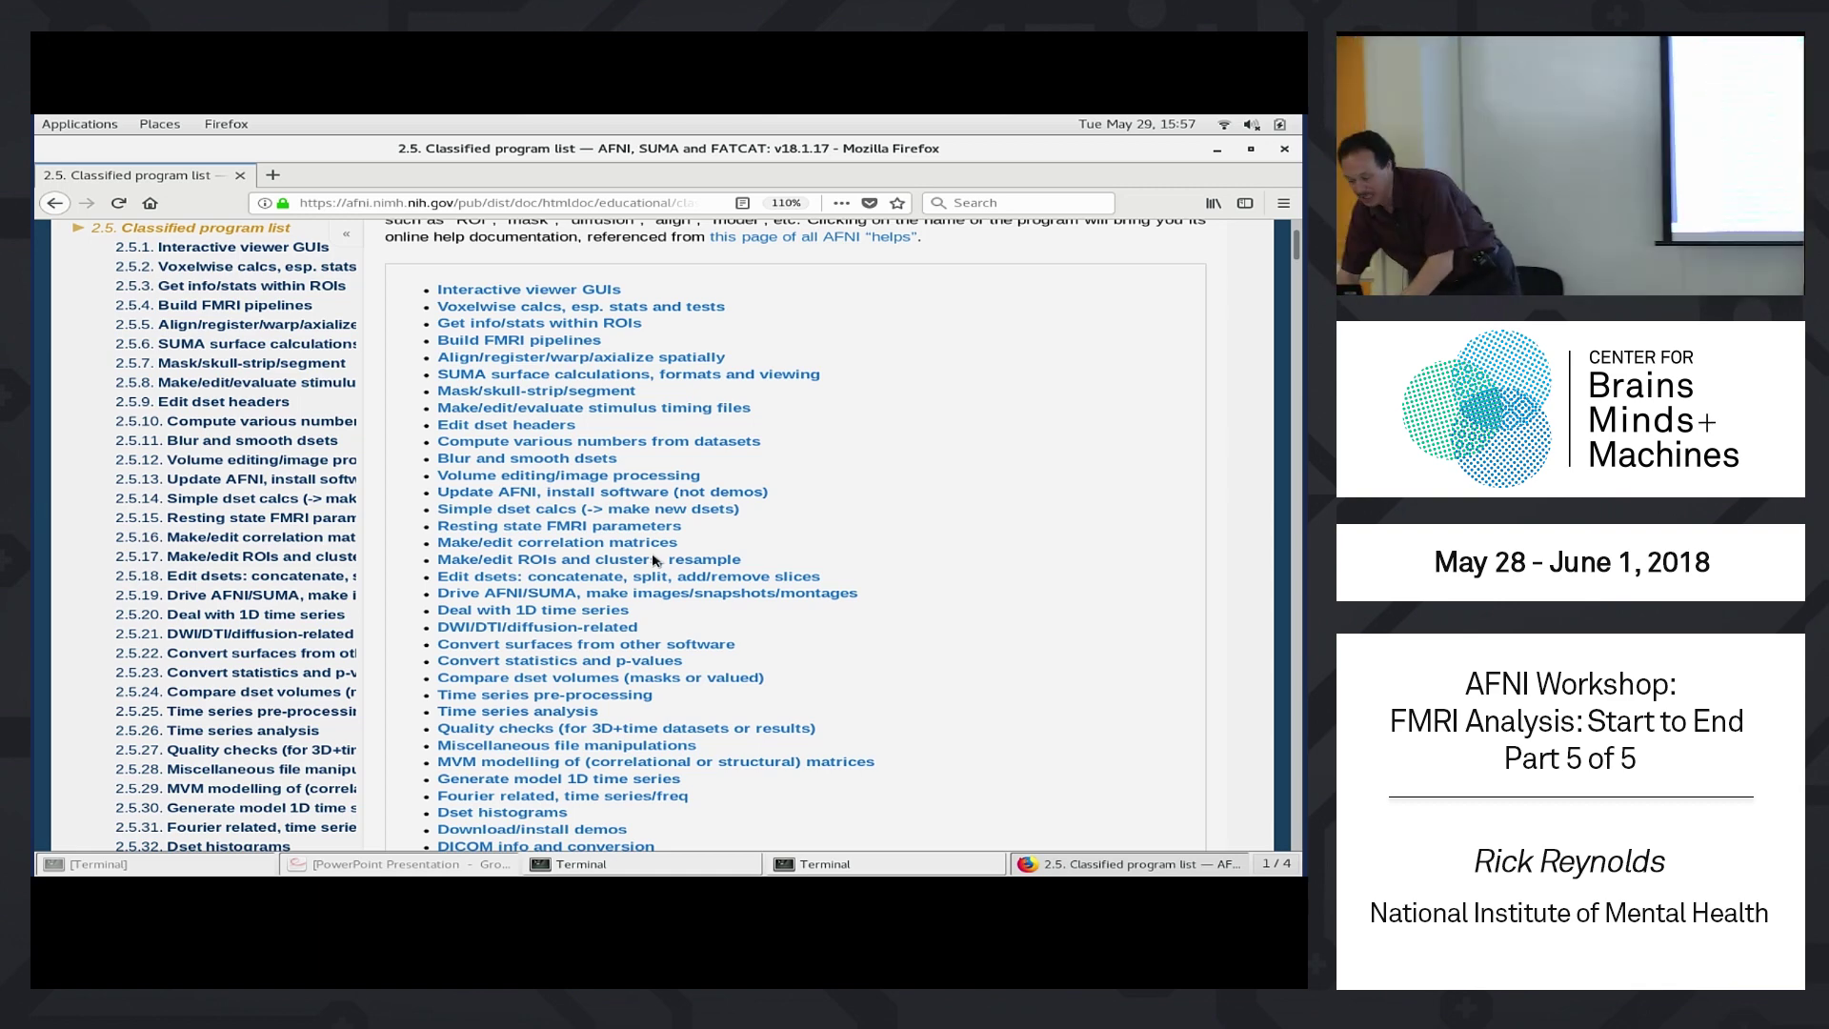
{"action": "left_click", "coordinate": [536, 426]}
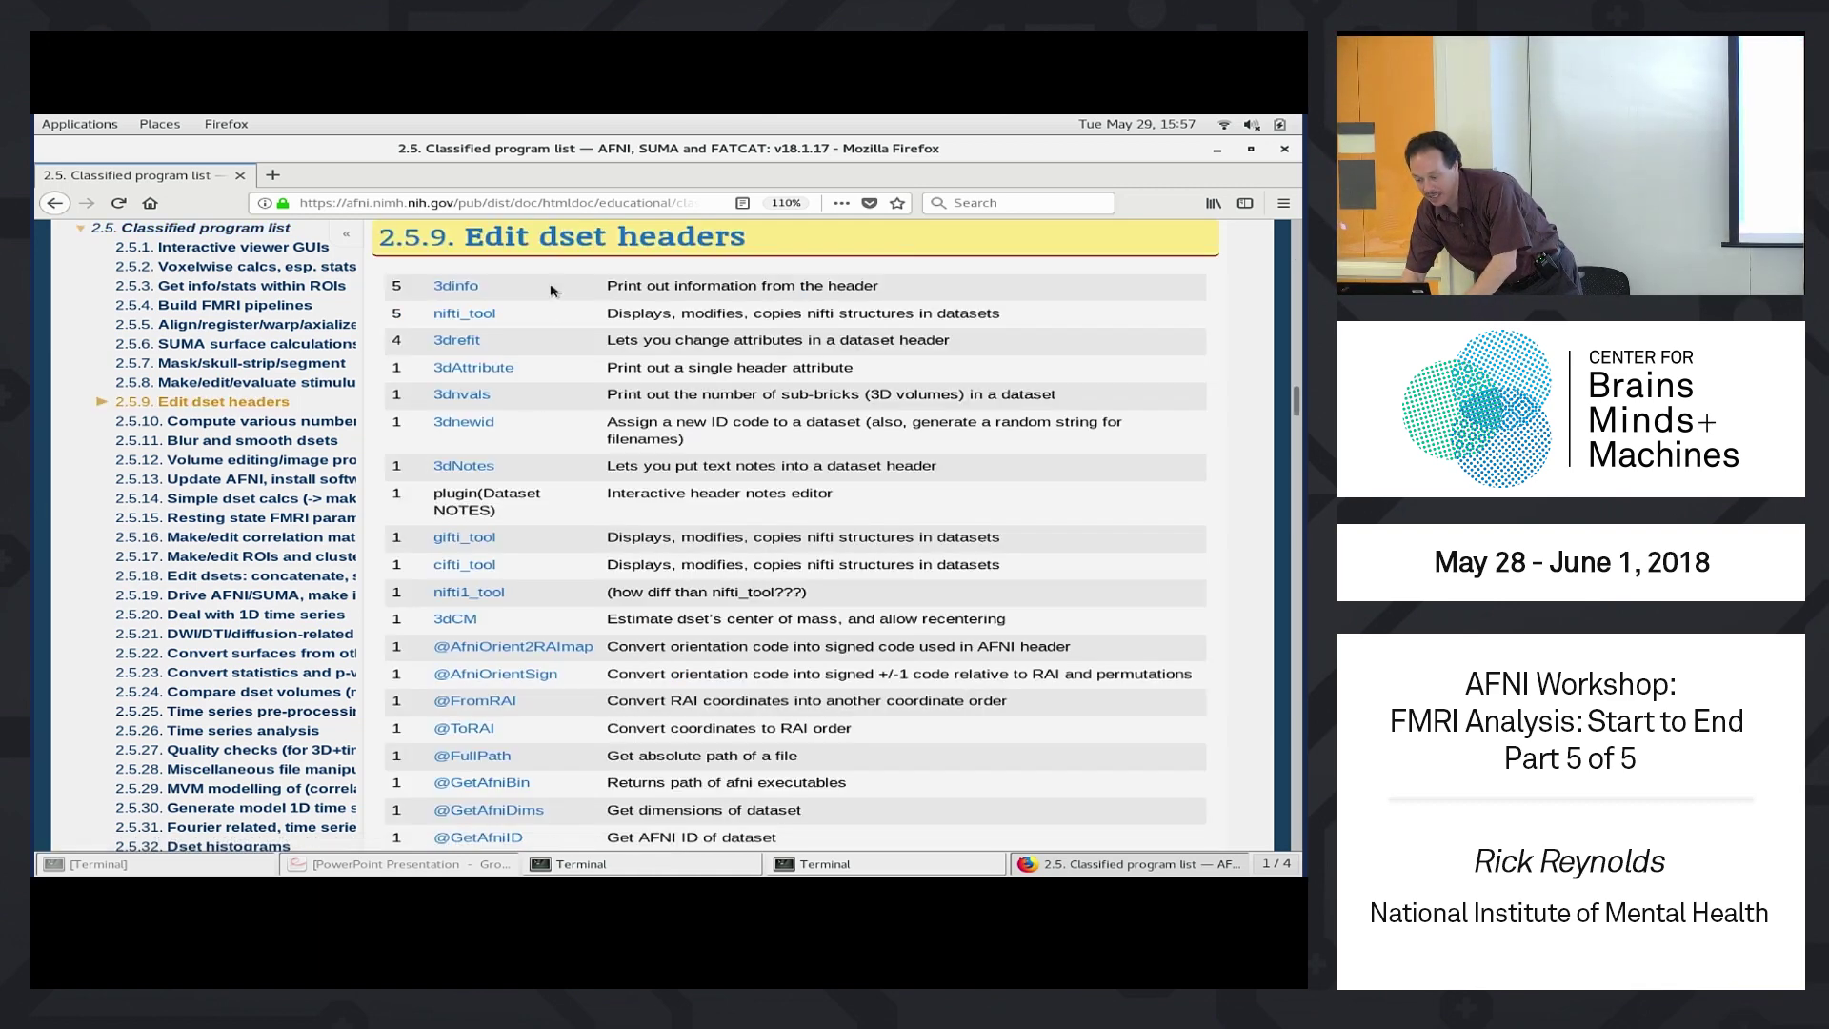